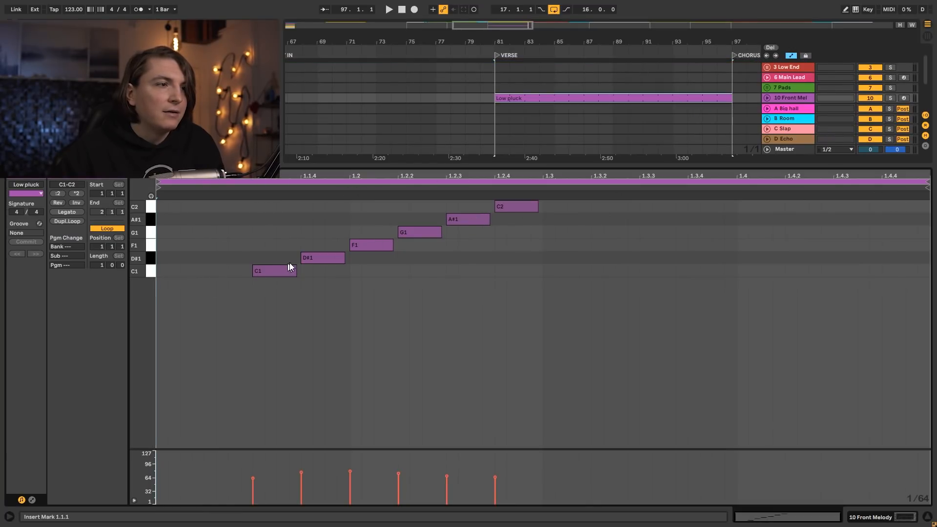
Step: Trim the Low pluck clip's loop to start at 1.1.3 and end at 1.3.1
{"action": "left_click_drag", "start_coordinate": [160, 183], "coordinate": [252, 191]}
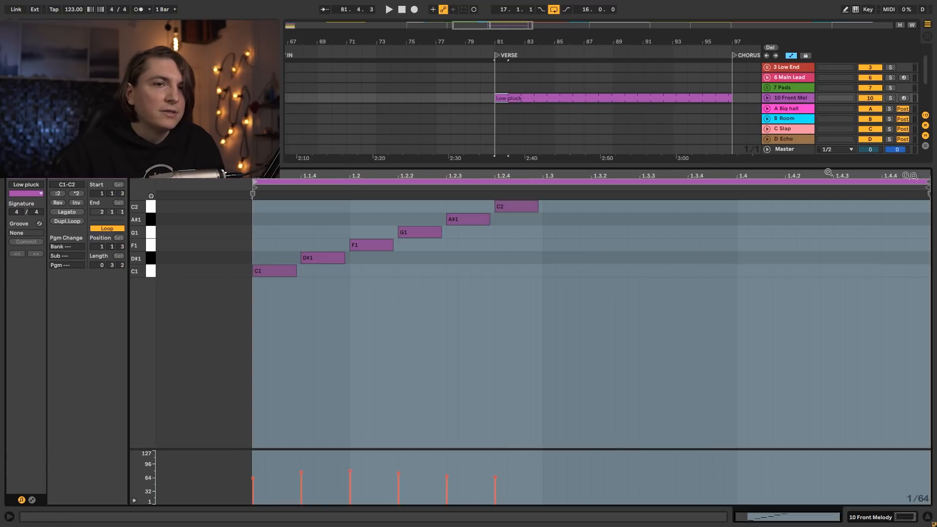
{"action": "left_click_drag", "start_coordinate": [926, 180], "coordinate": [542, 181]}
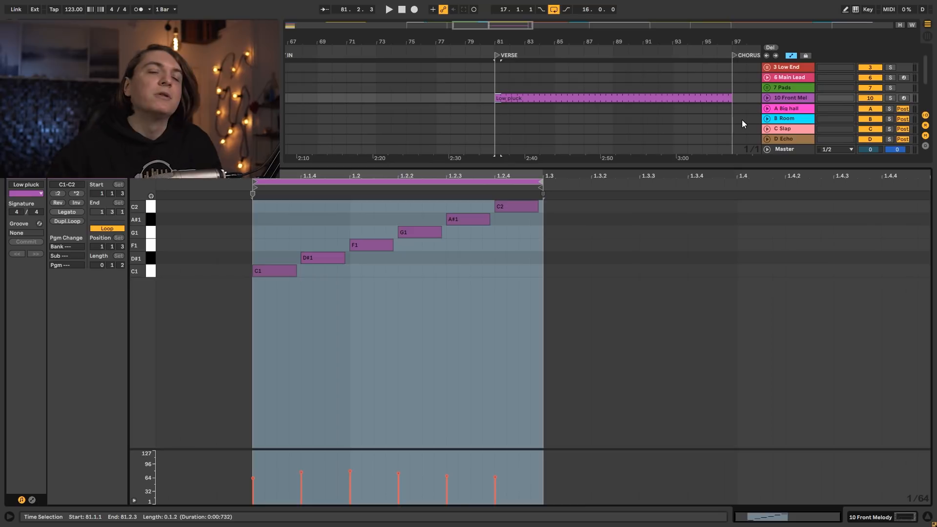
Step: In the track's Serum synth, enable oscillator B and the filter, and set both oscillators' octave to +1
{"action": "key", "text": "shift+Tab"}
{"action": "key", "text": "ctrl+f"}
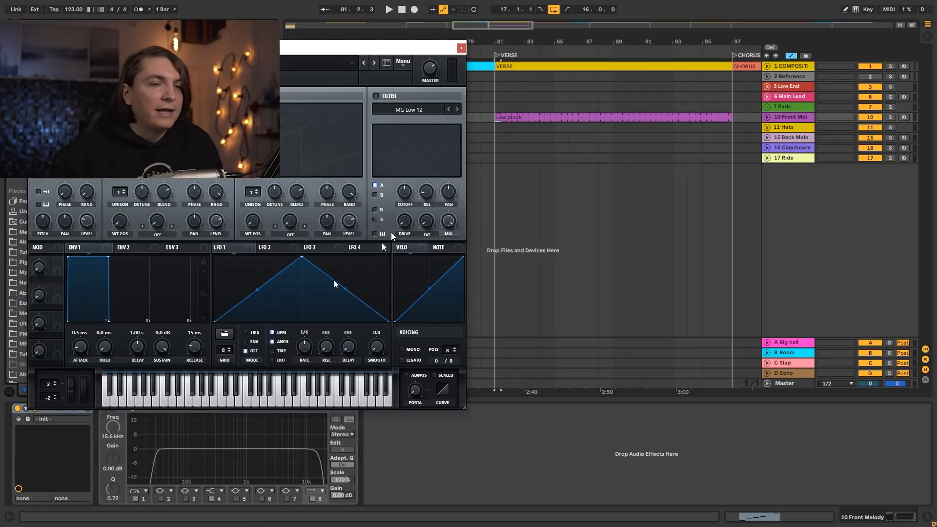
{"action": "left_click_drag", "start_coordinate": [373, 51], "coordinate": [830, 143]}
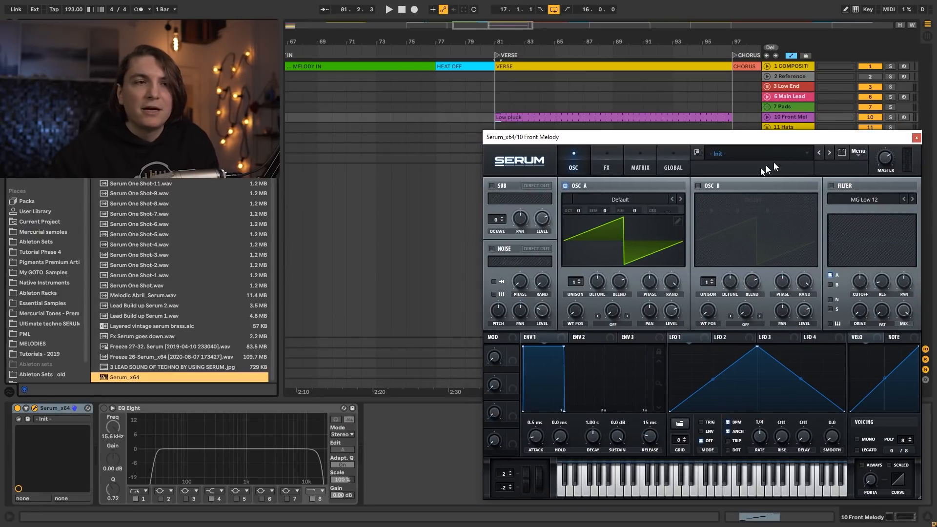
{"action": "left_click", "coordinate": [699, 185]}
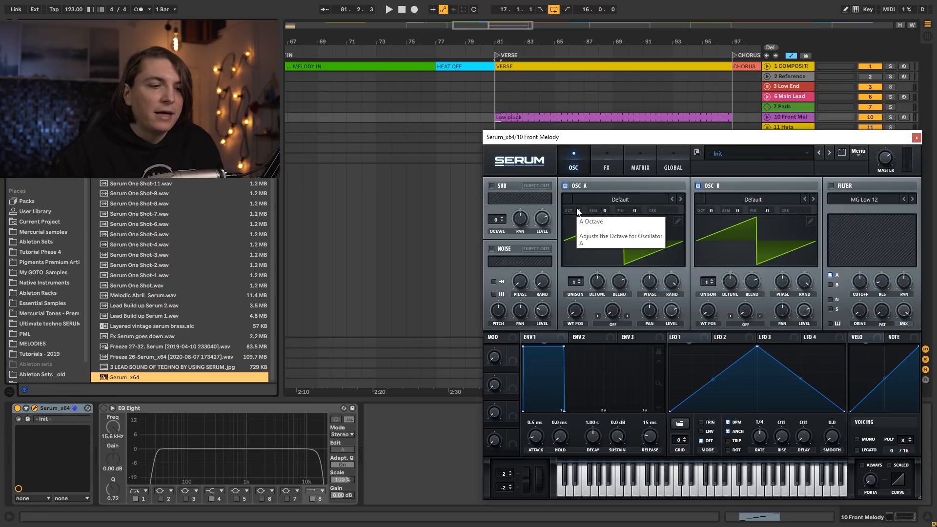
{"action": "left_click_drag", "start_coordinate": [576, 209], "coordinate": [612, 204]}
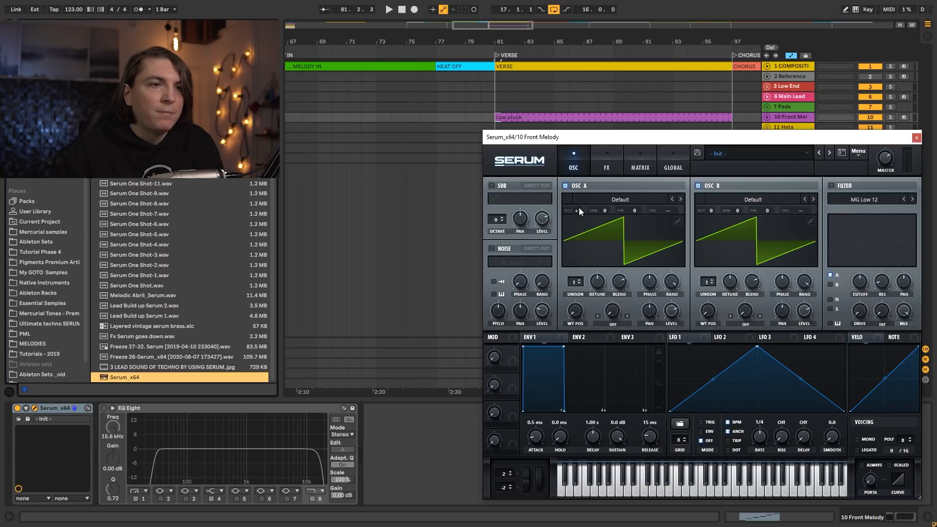
{"action": "left_click_drag", "start_coordinate": [722, 211], "coordinate": [714, 198]}
{"action": "left_click", "coordinate": [831, 186]}
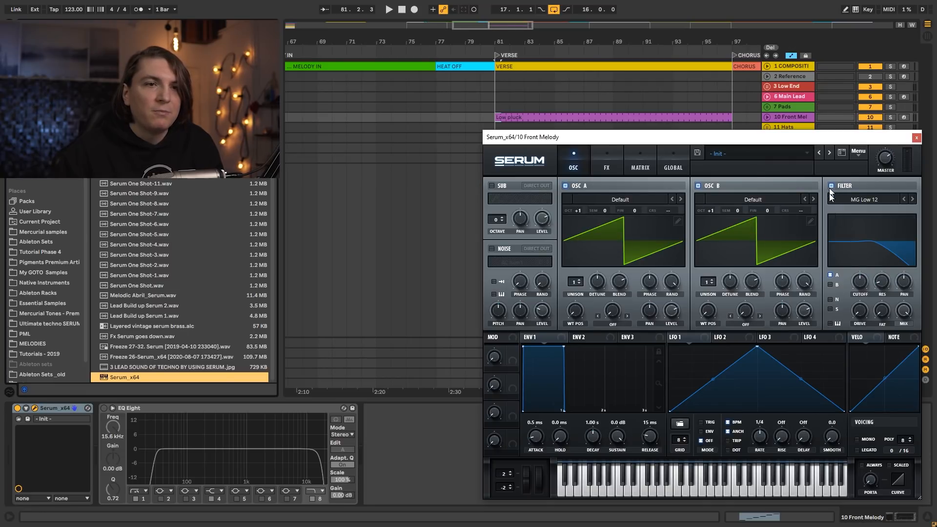
Step: Shape Env 1 as a short pluck with decay 427 ms, sustain -oo dB and release 59 ms, checking it during playback
{"action": "left_click_drag", "start_coordinate": [564, 351], "coordinate": [543, 420]}
{"action": "key", "text": "space"}
{"action": "key", "text": "space"}
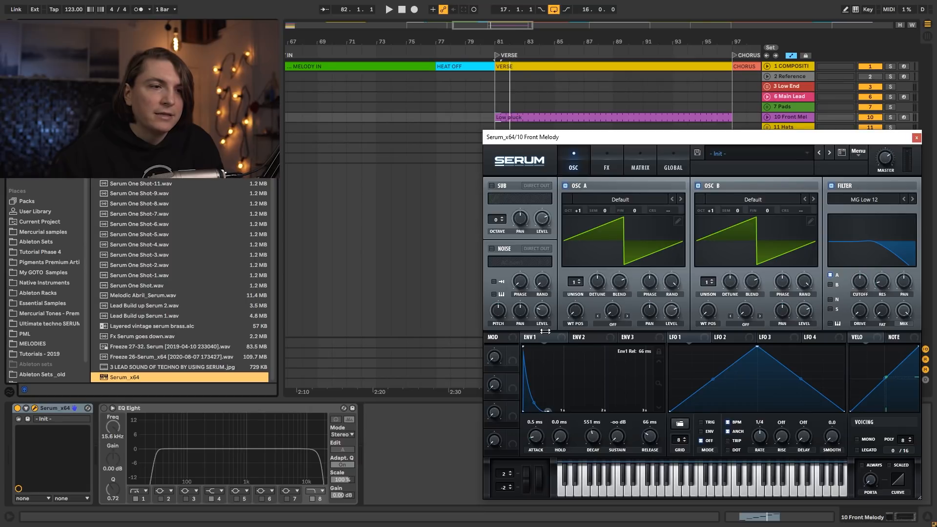
{"action": "mouse_move", "coordinate": [622, 441]}
{"action": "left_mouse_down"}
{"action": "mouse_move", "coordinate": [610, 316]}
{"action": "mouse_move", "coordinate": [613, 440]}
{"action": "left_mouse_up"}
{"action": "key", "text": "space"}
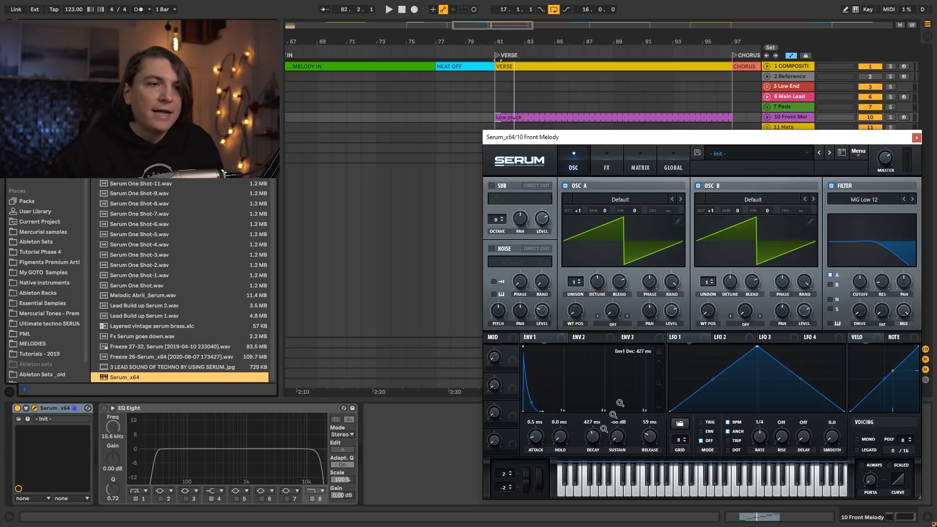
Step: Give Env 2 a 524 ms decay and 0% sustain, and use it to modulate a lowered filter cutoff
{"action": "left_click", "coordinate": [588, 337]}
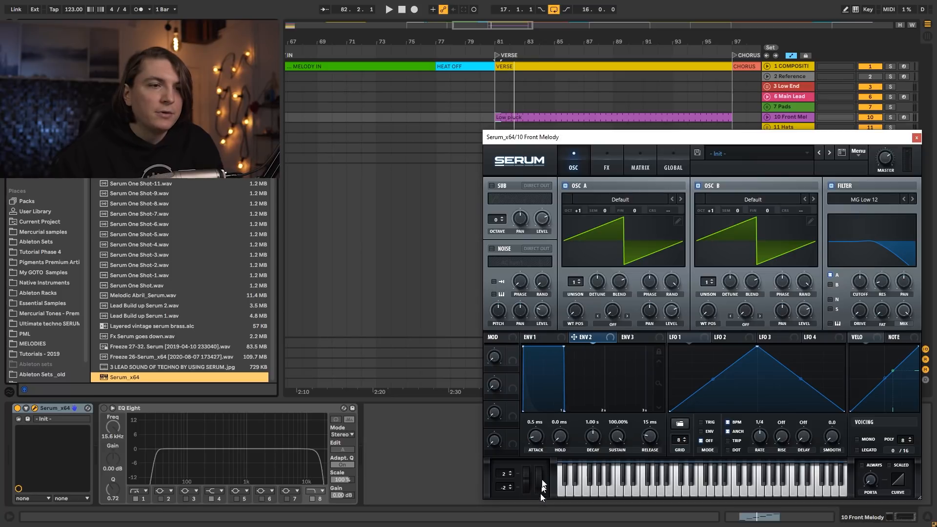
{"action": "left_click_drag", "start_coordinate": [562, 346], "coordinate": [554, 433]}
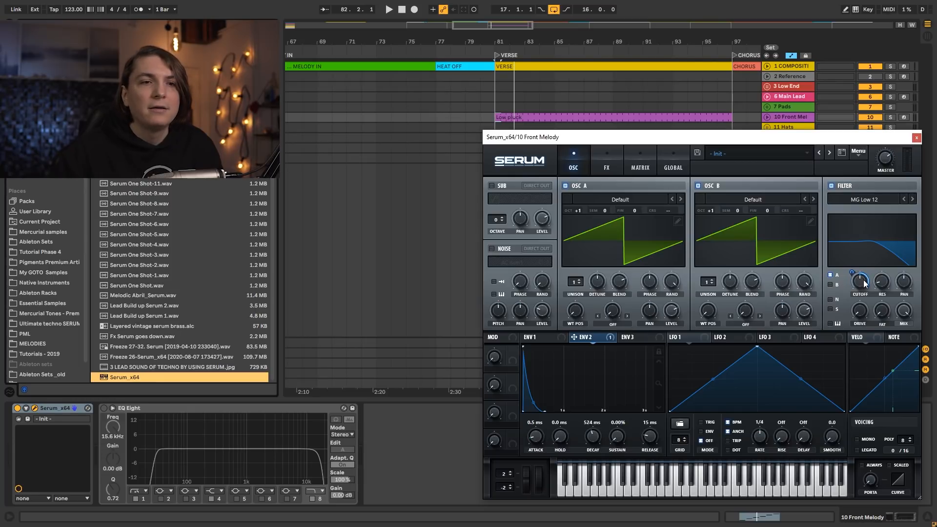
{"action": "left_click_drag", "start_coordinate": [861, 283], "coordinate": [859, 306]}
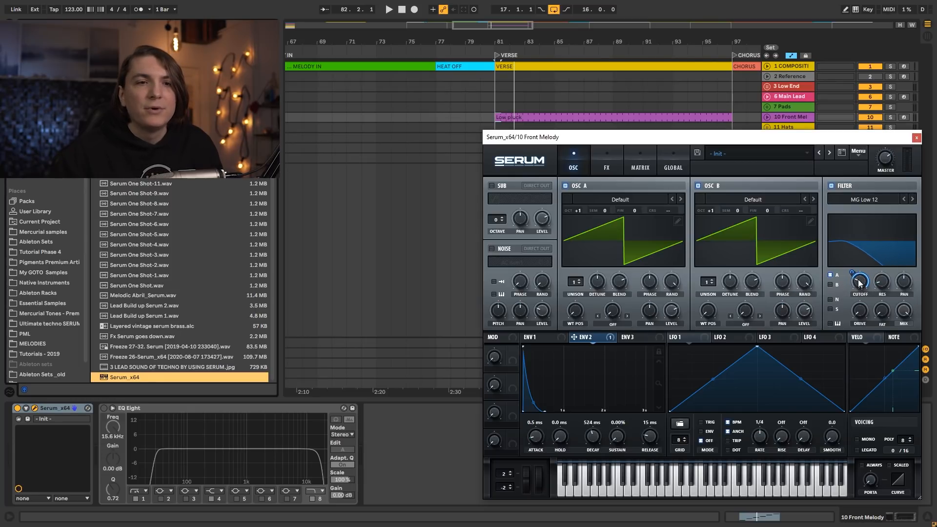
{"action": "left_click_drag", "start_coordinate": [852, 273], "coordinate": [849, 308]}
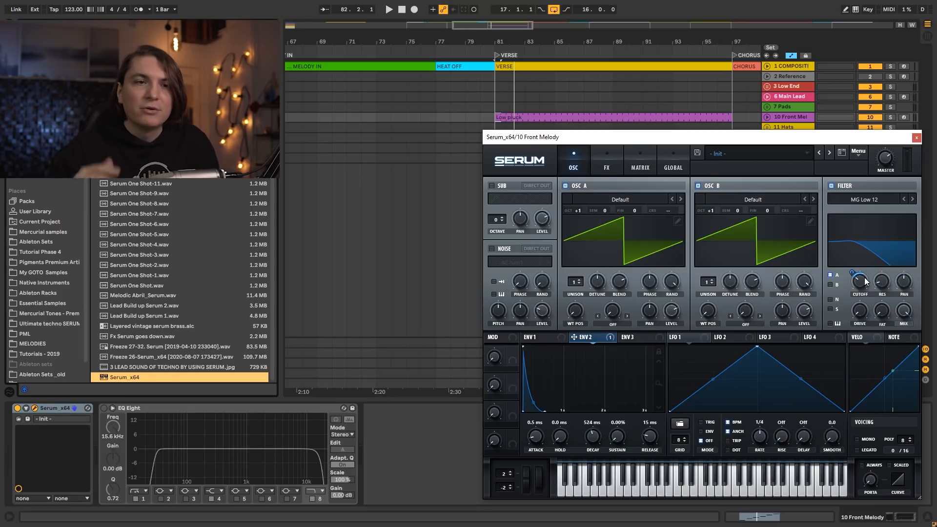
Step: Route oscillator B through the filter as well and readjust the filter cutoff by ear
{"action": "left_click", "coordinate": [835, 286]}
{"action": "left_click_drag", "start_coordinate": [854, 301], "coordinate": [861, 280]}
{"action": "key", "text": "space"}
{"action": "key", "text": "space"}
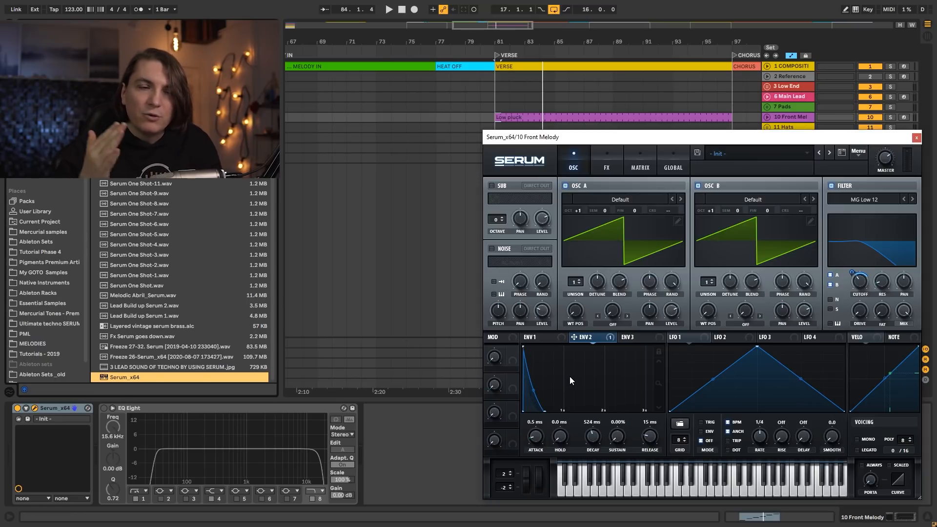
Step: Shorten the decay of Env 2 while the clip plays
{"action": "key", "text": "space"}
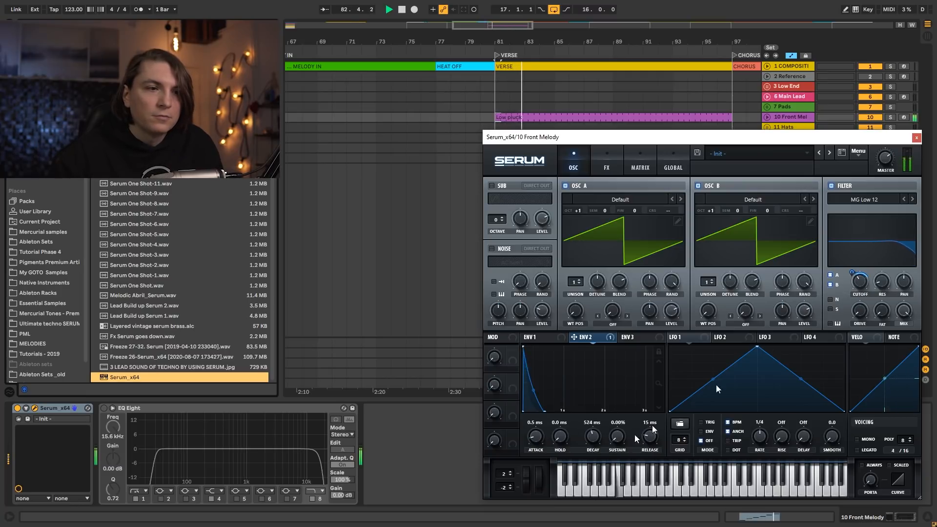
{"action": "left_click_drag", "start_coordinate": [588, 435], "coordinate": [589, 446]}
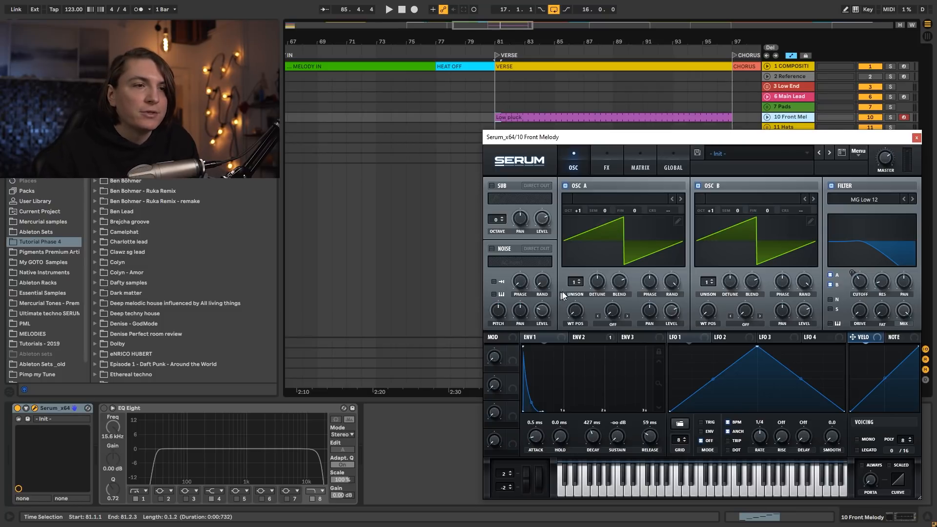
Step: Set oscillator A's unison to 3 voices and reduce its detune while listening to the clip
{"action": "left_click_drag", "start_coordinate": [570, 280], "coordinate": [575, 265]}
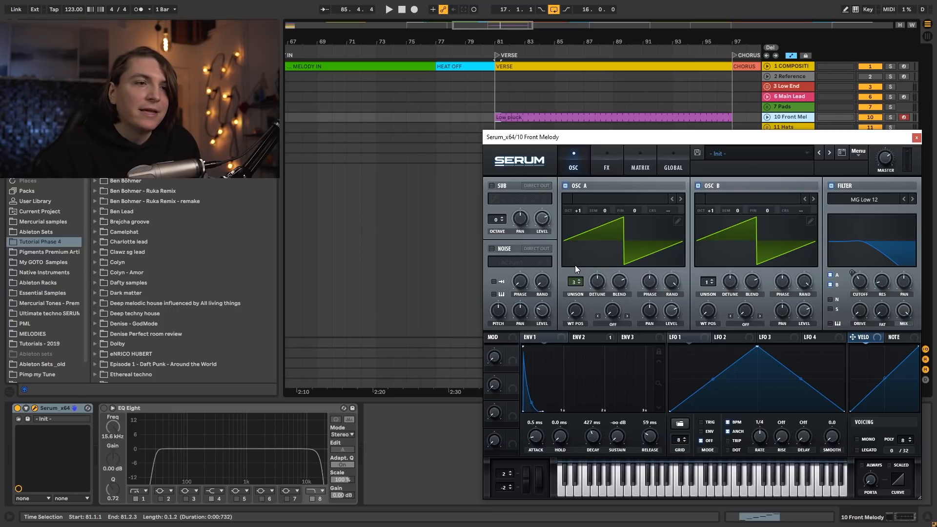
{"action": "key", "text": "space"}
{"action": "left_click_drag", "start_coordinate": [600, 279], "coordinate": [603, 309]}
{"action": "key", "text": "space"}
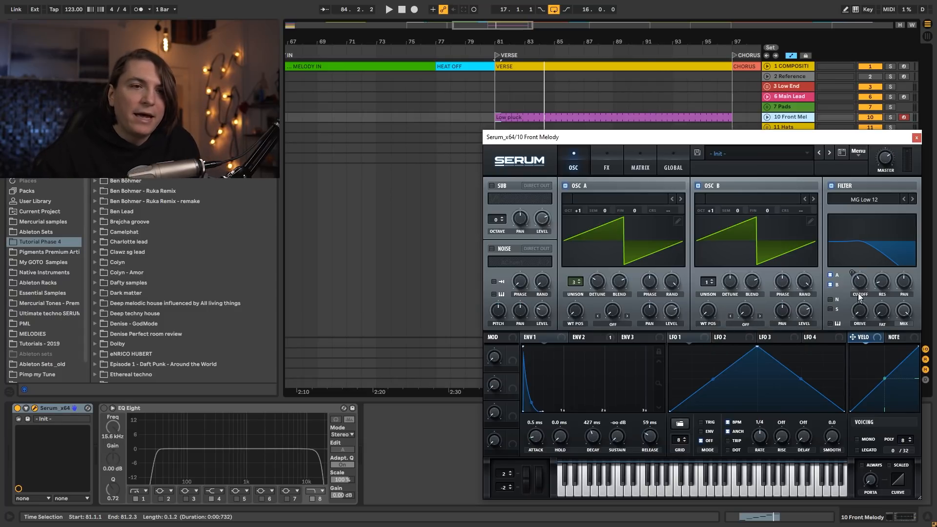
{"action": "key", "text": "space"}
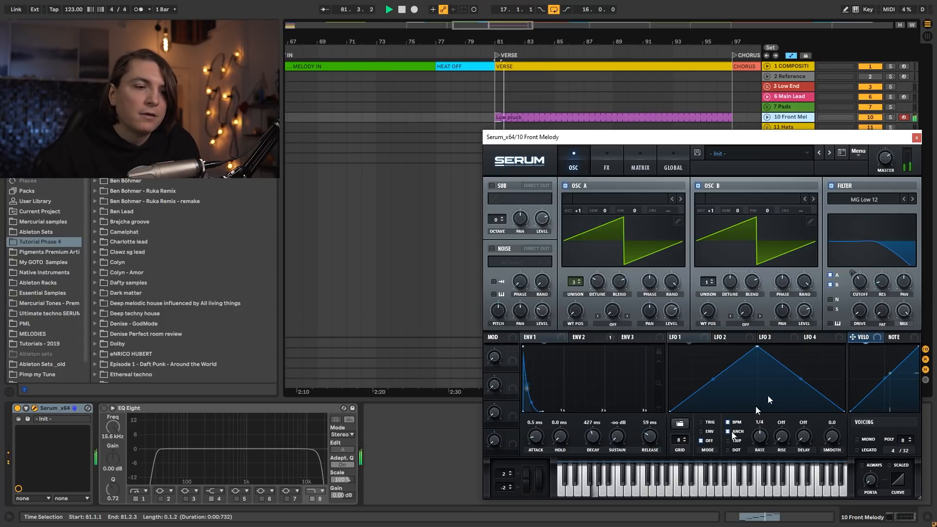
{"action": "key", "text": "space"}
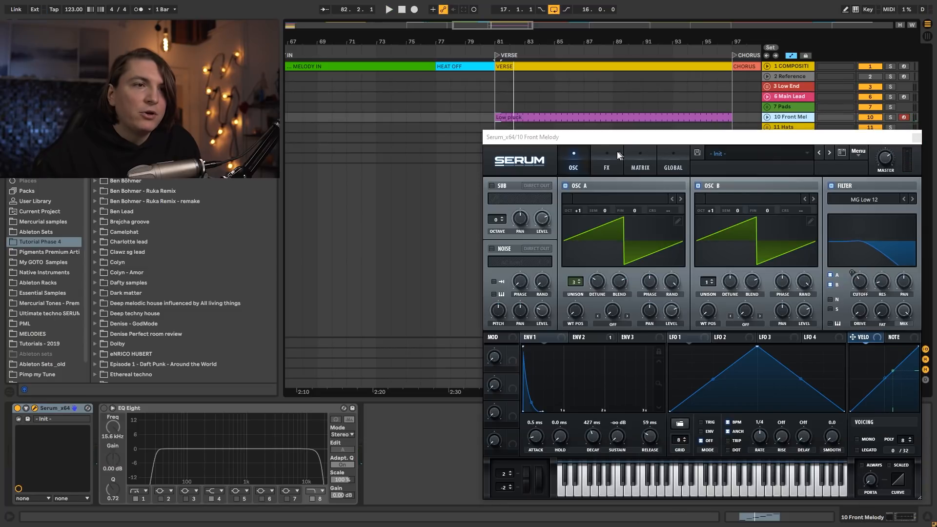
Step: Add the Tube distortion effect with its mix at 100% and adjust the drive during playback
{"action": "left_click", "coordinate": [618, 156]}
{"action": "left_click", "coordinate": [494, 202]}
{"action": "key", "text": "space"}
{"action": "mouse_move", "coordinate": [871, 194]}
{"action": "left_mouse_down"}
{"action": "mouse_move", "coordinate": [873, 201]}
{"action": "mouse_move", "coordinate": [874, 190]}
{"action": "left_mouse_up"}
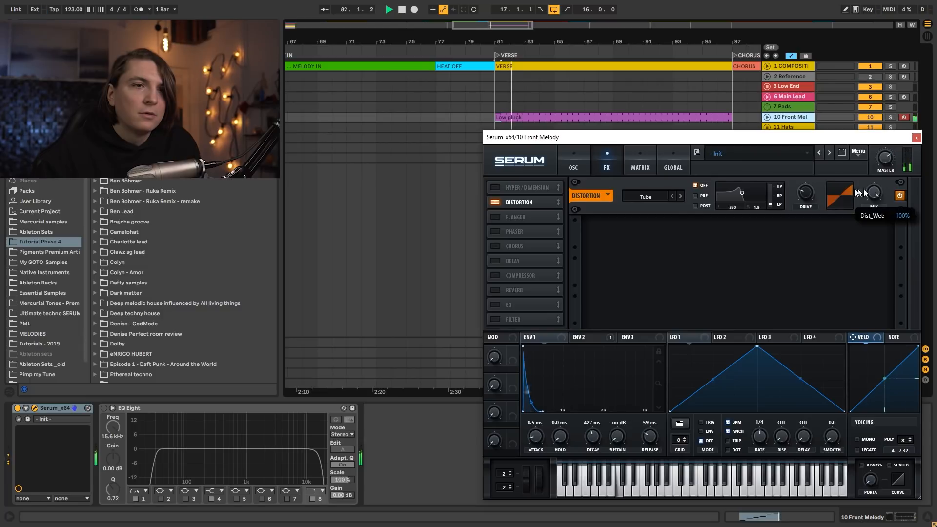
{"action": "left_click_drag", "start_coordinate": [807, 191], "coordinate": [808, 186]}
{"action": "key", "text": "space"}
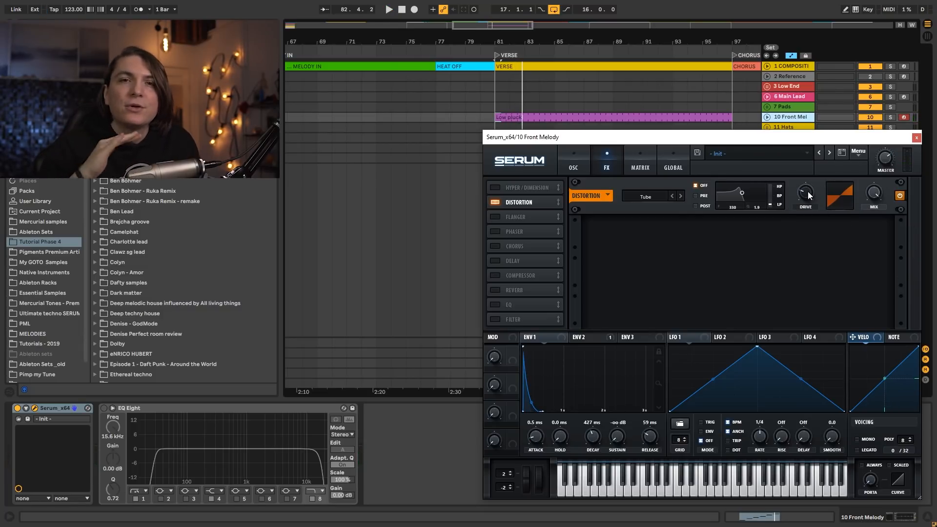
Step: Switch Serum's voicing to Mono, listen to the clip and return to the oscillator view
{"action": "key", "text": "space"}
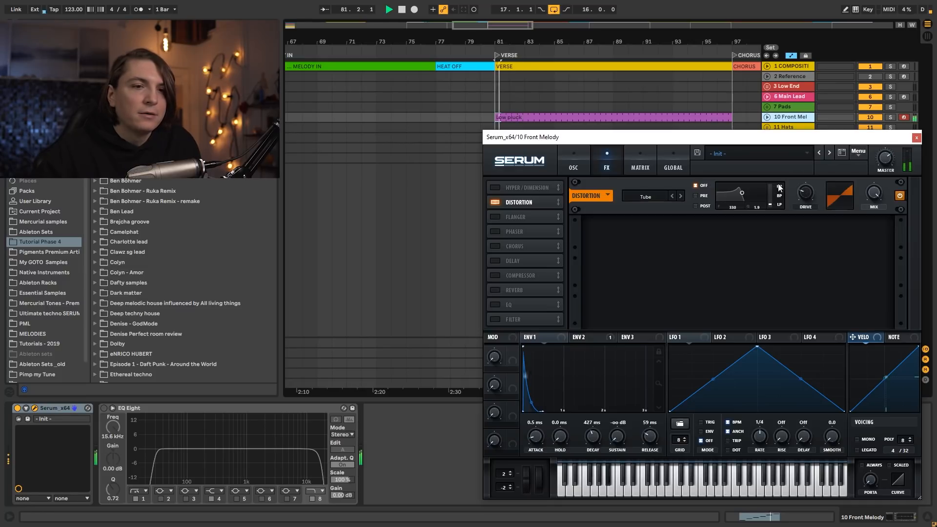
{"action": "left_click", "coordinate": [857, 440]}
{"action": "key", "text": "space"}
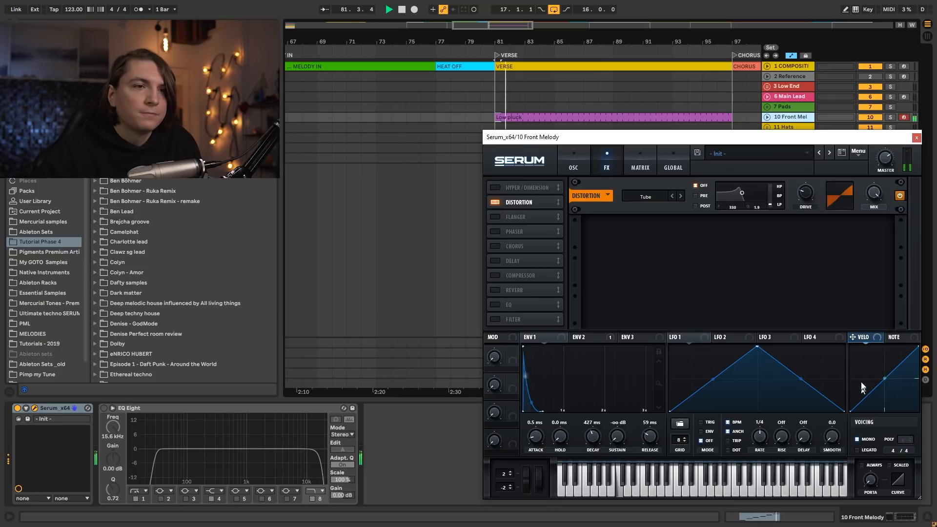
{"action": "left_click", "coordinate": [574, 164]}
{"action": "key", "text": "space"}
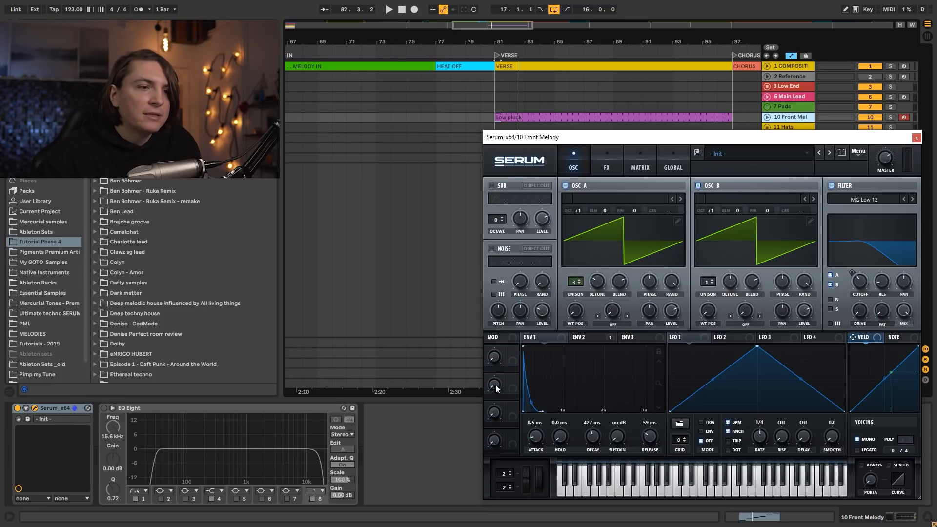
Step: Assign Macro 2 to the decay of both Env 1 and Env 2, and play the clip
{"action": "left_click_drag", "start_coordinate": [594, 425], "coordinate": [594, 426]}
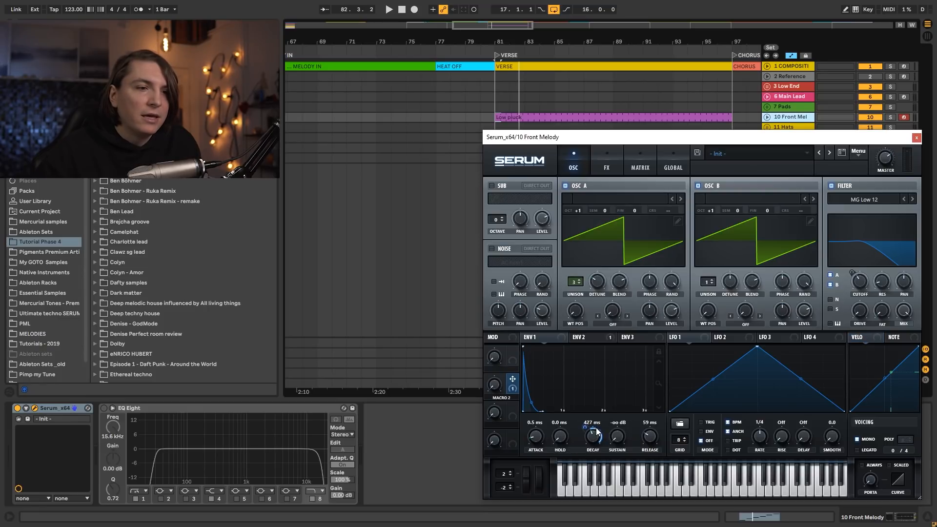
{"action": "left_click", "coordinate": [583, 337]}
{"action": "left_click_drag", "start_coordinate": [499, 386], "coordinate": [500, 359]}
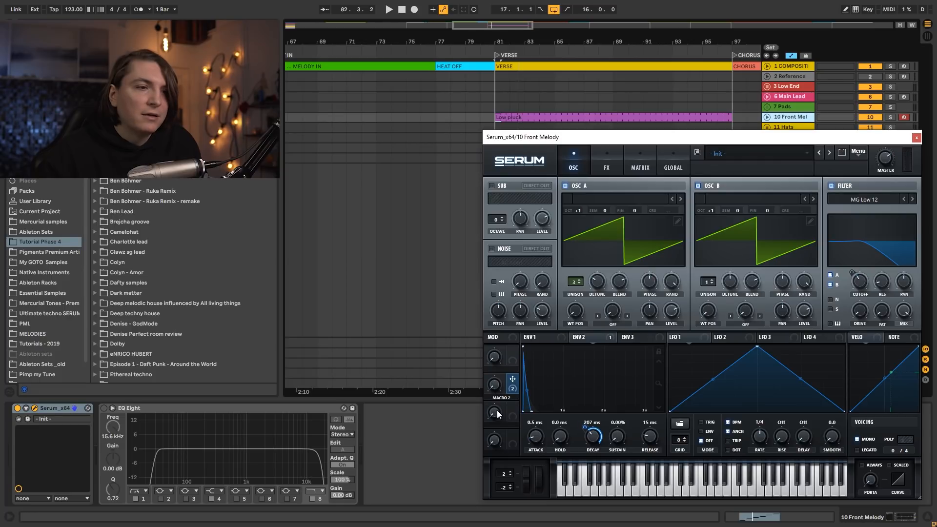
{"action": "key", "text": "space"}
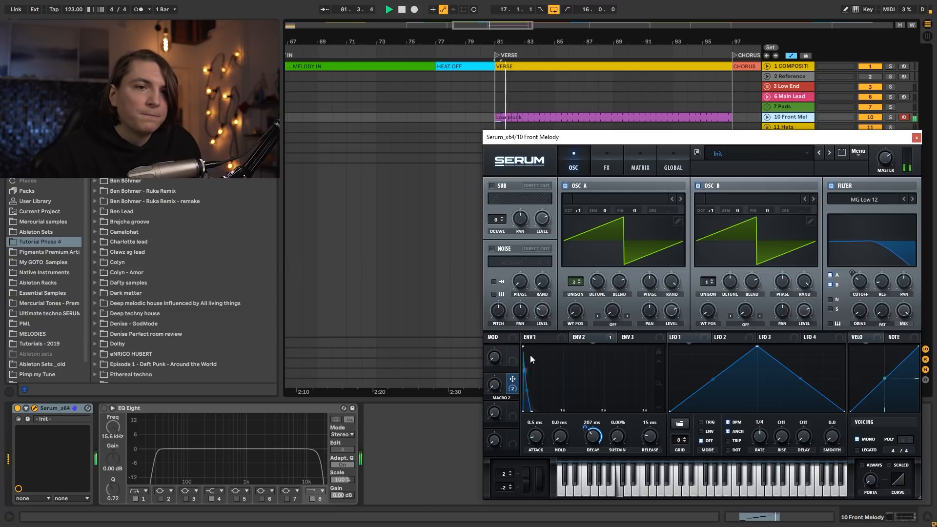
{"action": "key", "text": "space"}
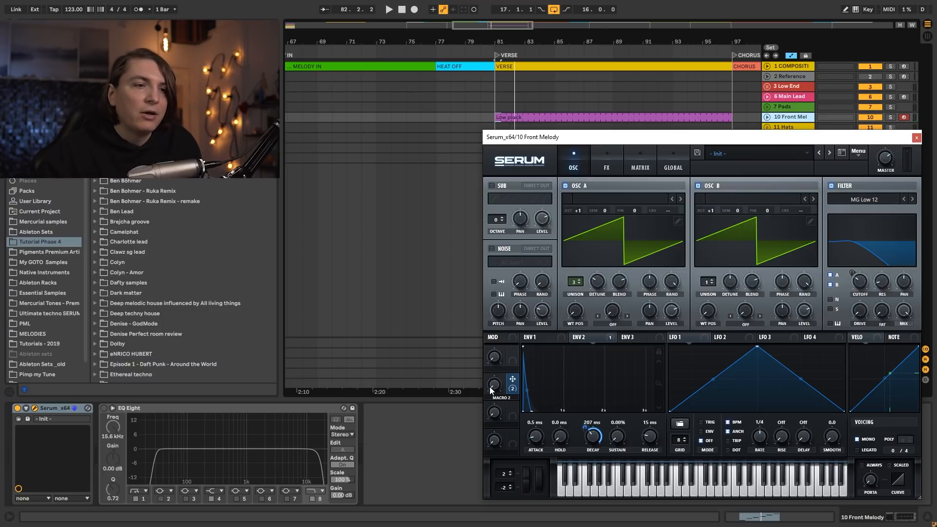
Step: Sweep Macro 2 up during playback to hear its effect on the envelope decays, and bring it back down
{"action": "key", "text": "space"}
{"action": "mouse_move", "coordinate": [490, 387]}
{"action": "left_click_drag", "start_coordinate": [490, 386], "coordinate": [504, 272]}
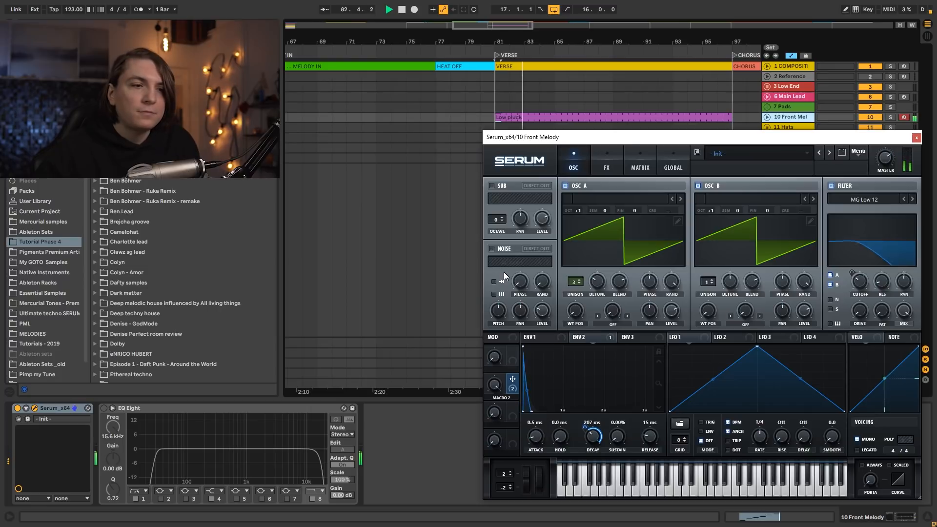
{"action": "key", "text": "space"}
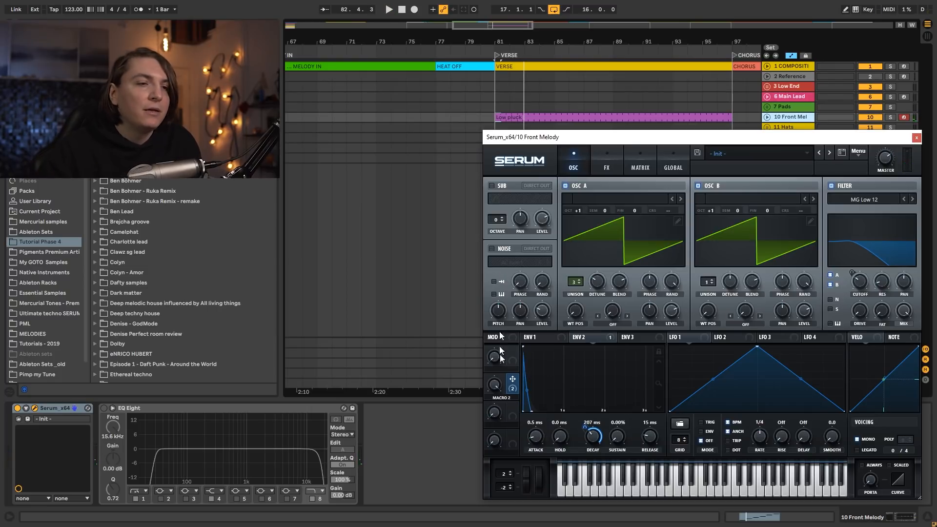
{"action": "left_click_drag", "start_coordinate": [495, 384], "coordinate": [491, 435]}
{"action": "left_click_drag", "start_coordinate": [488, 468], "coordinate": [484, 452]}
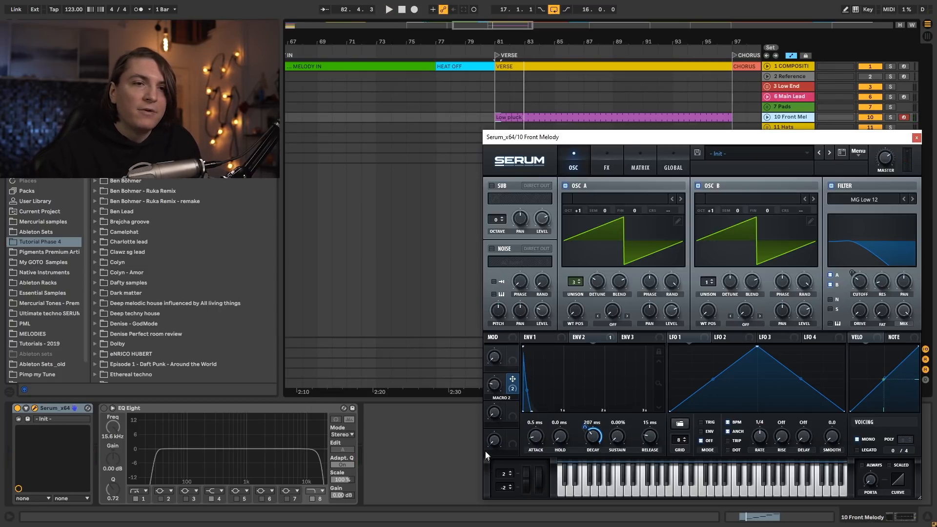
Step: Assign Macro 1 to the filter cutoff and try out sweeps of both macros during playback, then close the synth window
{"action": "left_click_drag", "start_coordinate": [512, 351], "coordinate": [864, 277]}
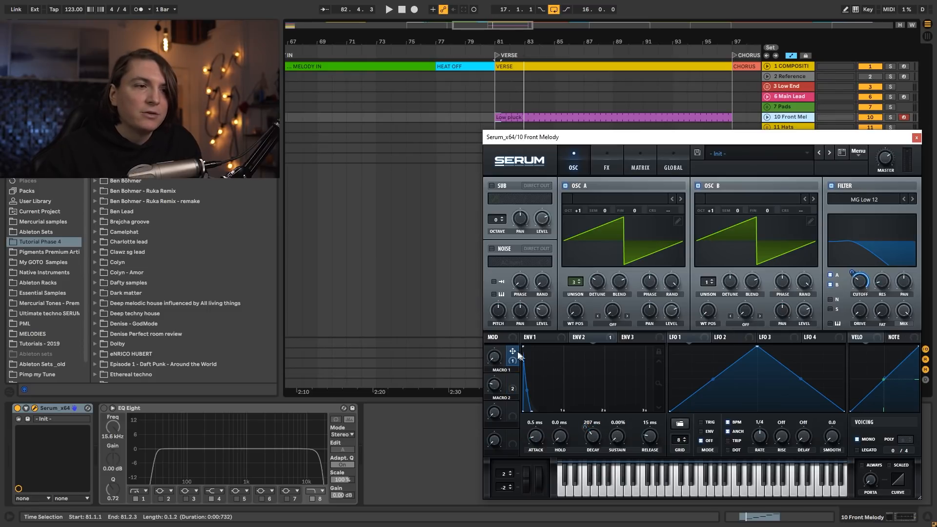
{"action": "key", "text": "space"}
{"action": "left_click_drag", "start_coordinate": [498, 356], "coordinate": [495, 333]}
{"action": "left_click_drag", "start_coordinate": [494, 385], "coordinate": [502, 320]}
{"action": "left_click_drag", "start_coordinate": [505, 285], "coordinate": [494, 441]}
{"action": "left_click_drag", "start_coordinate": [496, 359], "coordinate": [494, 380]}
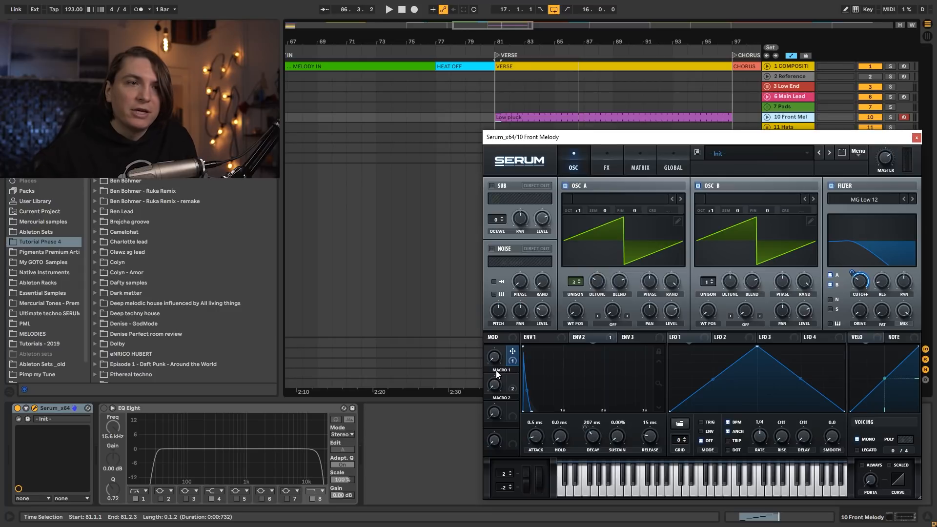
{"action": "left_click", "coordinate": [917, 137]}
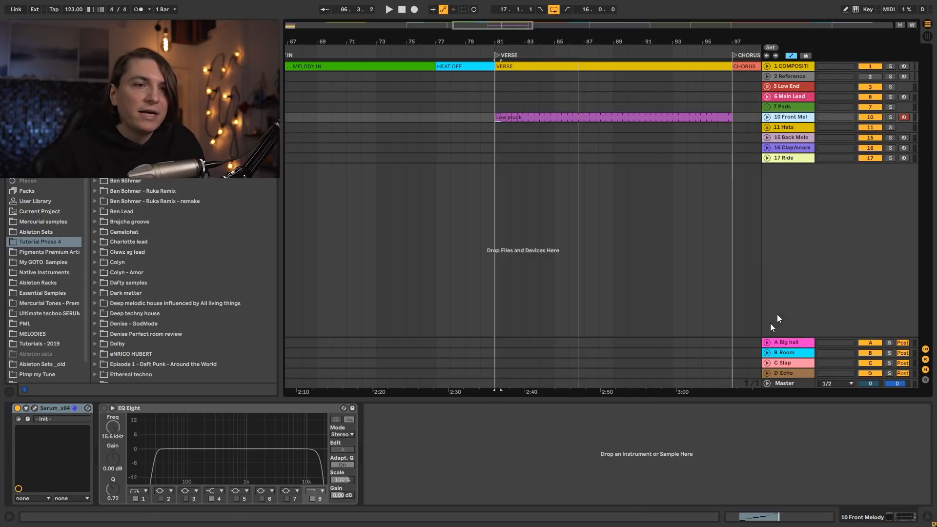
Step: Reopen Serum on the Front Melody track, try its macros during playback, and close the synth window
{"action": "left_click", "coordinate": [783, 344]}
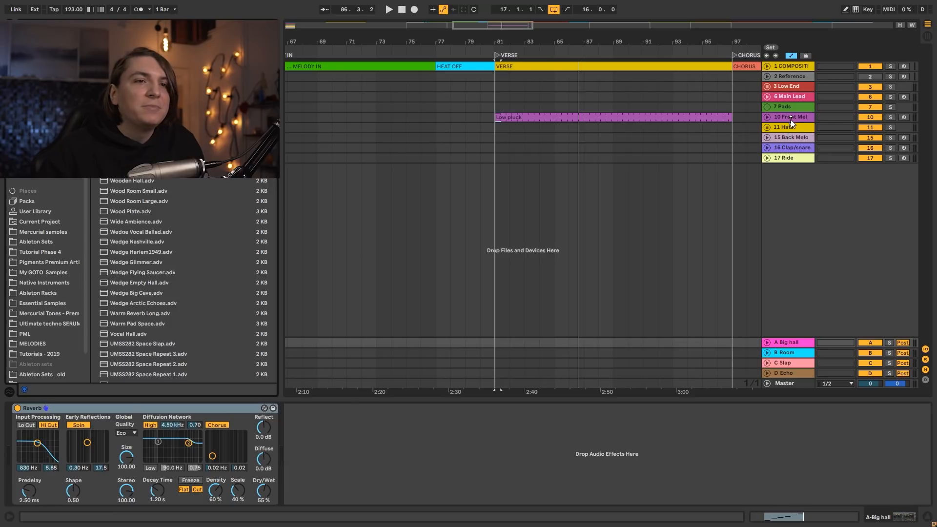
{"action": "left_click", "coordinate": [791, 118]}
{"action": "left_click", "coordinate": [35, 408]}
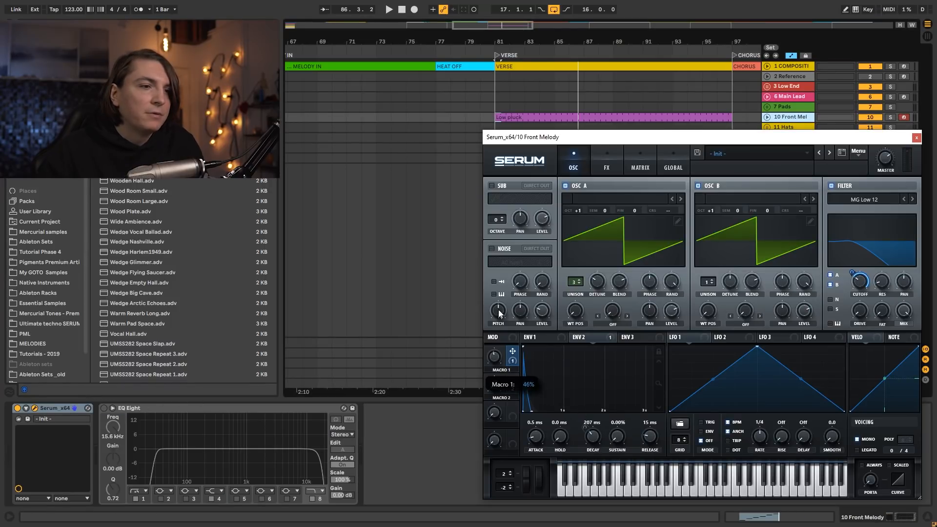
{"action": "key", "text": "space"}
{"action": "left_click", "coordinate": [435, 158]}
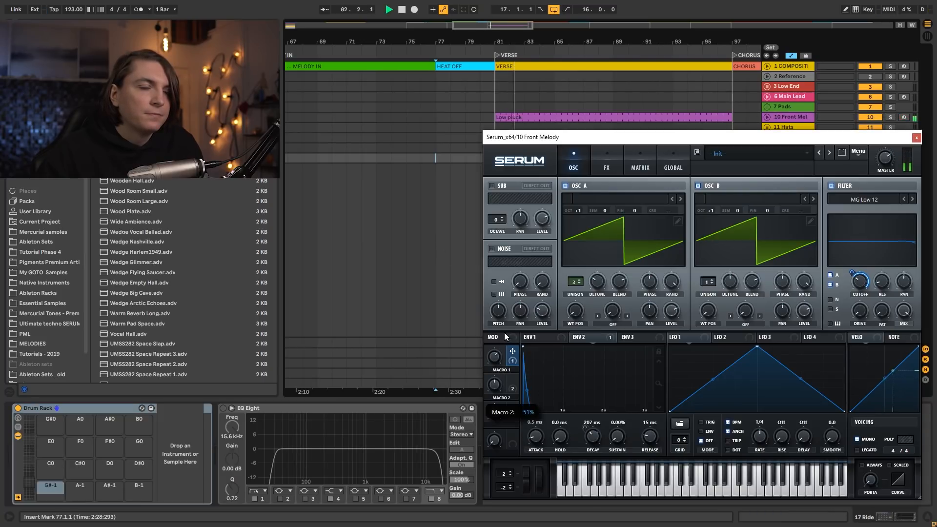
{"action": "left_click", "coordinate": [916, 137]}
{"action": "key", "text": "space"}
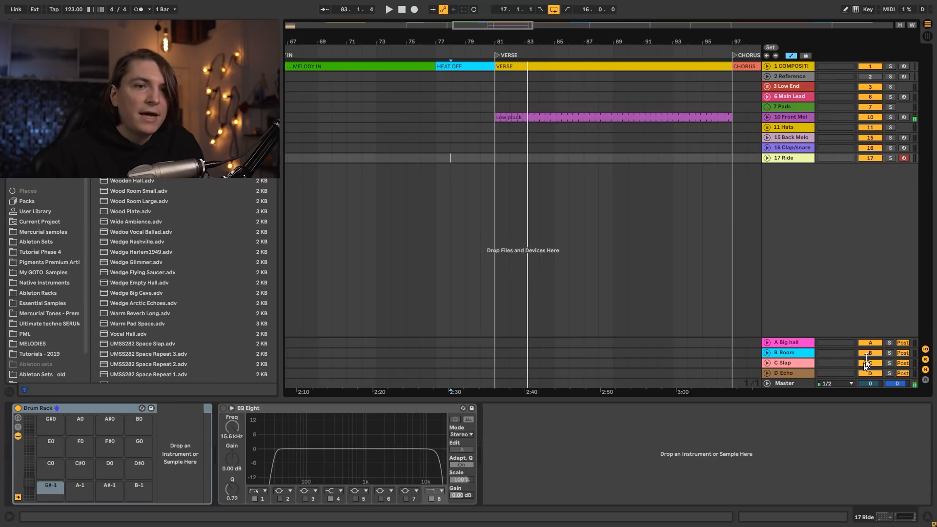
Step: Raise the Front Melody track's send to return A to 0 dB and rename that return Shimmer
{"action": "left_click", "coordinate": [767, 117]}
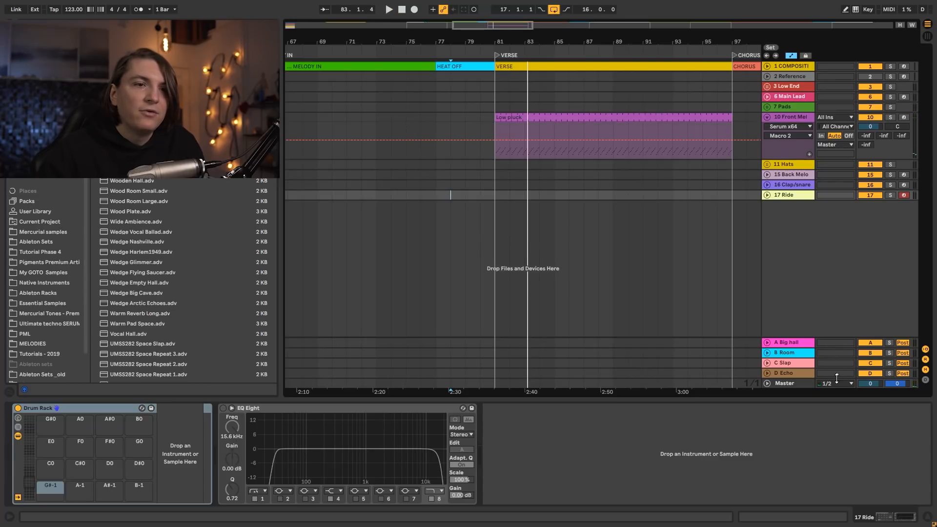
{"action": "left_click_drag", "start_coordinate": [865, 136], "coordinate": [866, 73]}
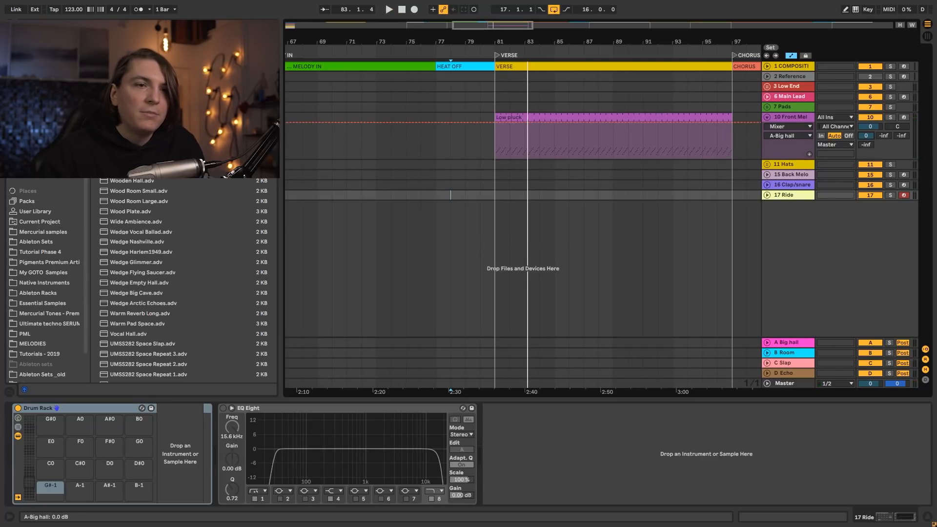
{"action": "left_click", "coordinate": [796, 343]}
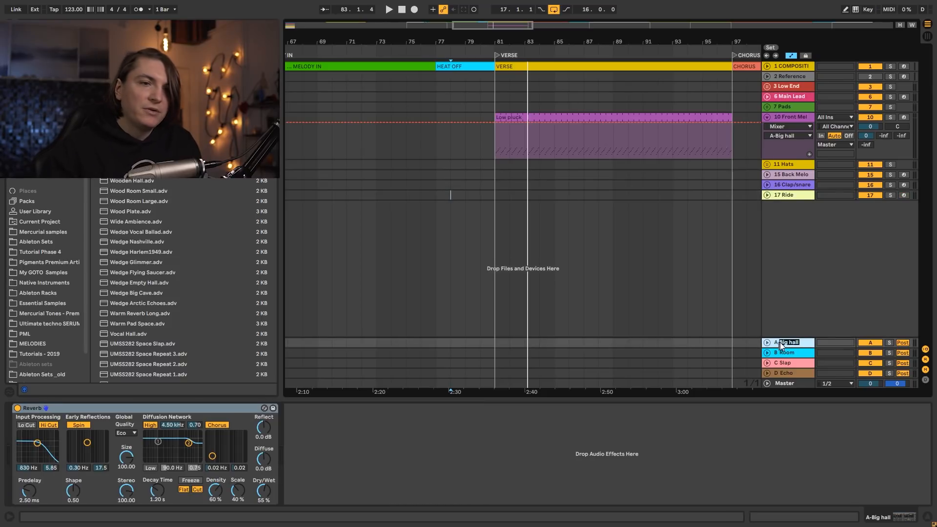
{"action": "type", "text": "Shimmer"}
{"action": "key", "text": "Return"}
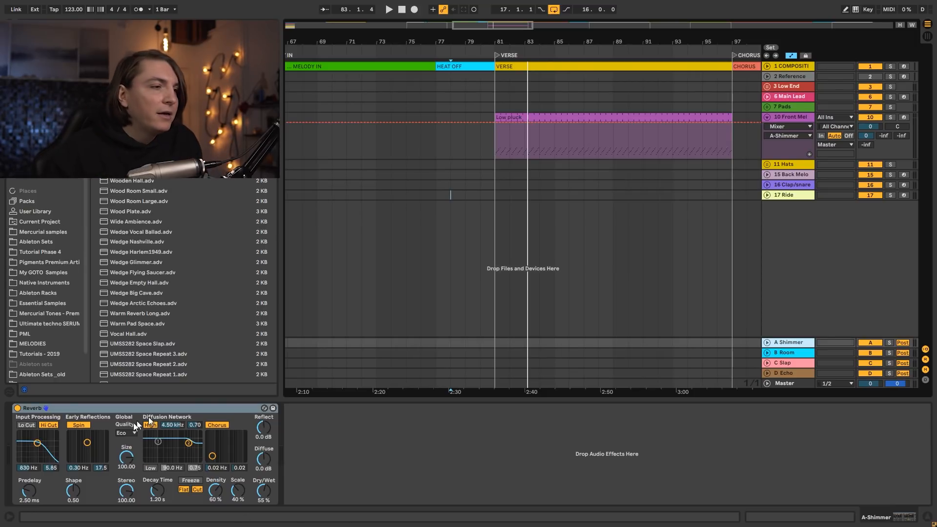
Step: Turn off the Shimmer reverb's Hi Cut and set Decay Time to 7.15 s and Dry/Wet to 100%, auditioning the soloed return from bar 81
{"action": "left_click", "coordinate": [49, 425]}
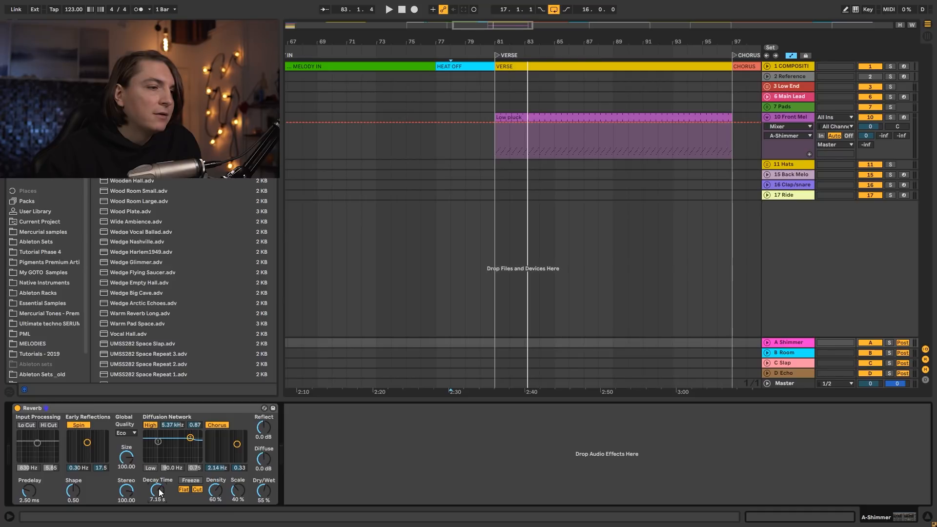
{"action": "left_click", "coordinate": [889, 343]}
{"action": "key", "text": "space"}
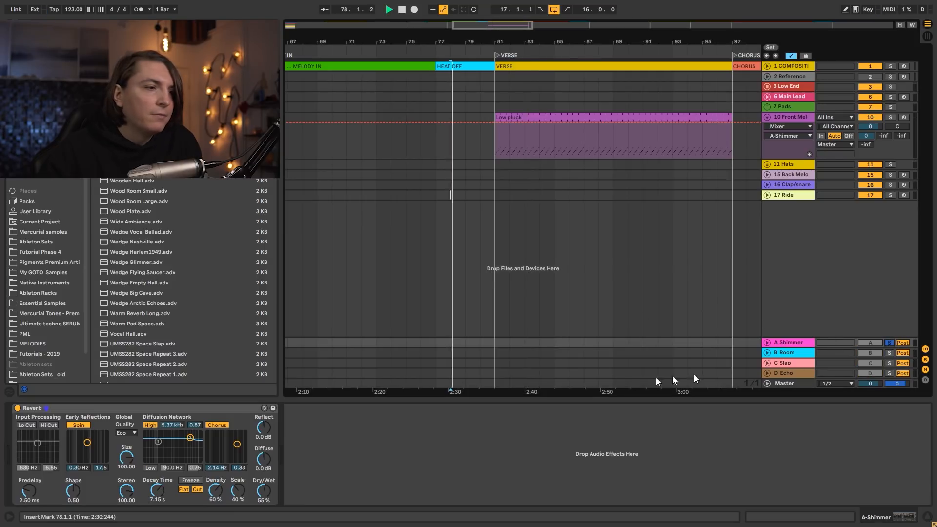
{"action": "left_click", "coordinate": [504, 146]}
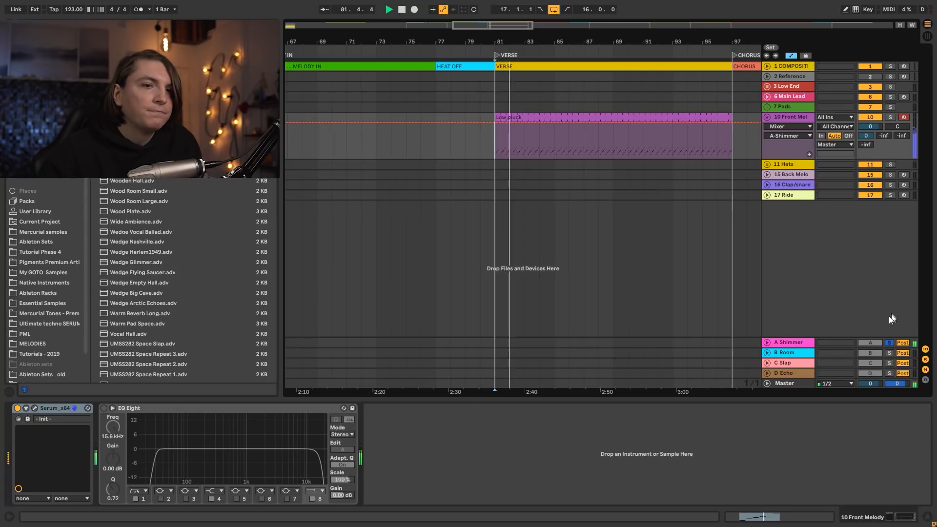
{"action": "left_click", "coordinate": [793, 342]}
{"action": "left_click_drag", "start_coordinate": [267, 492], "coordinate": [266, 461]}
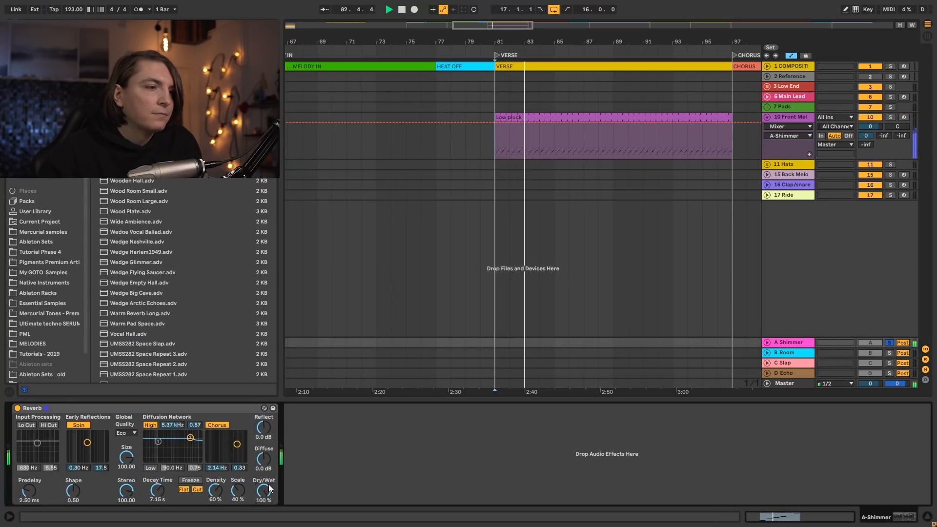
{"action": "key", "text": "space"}
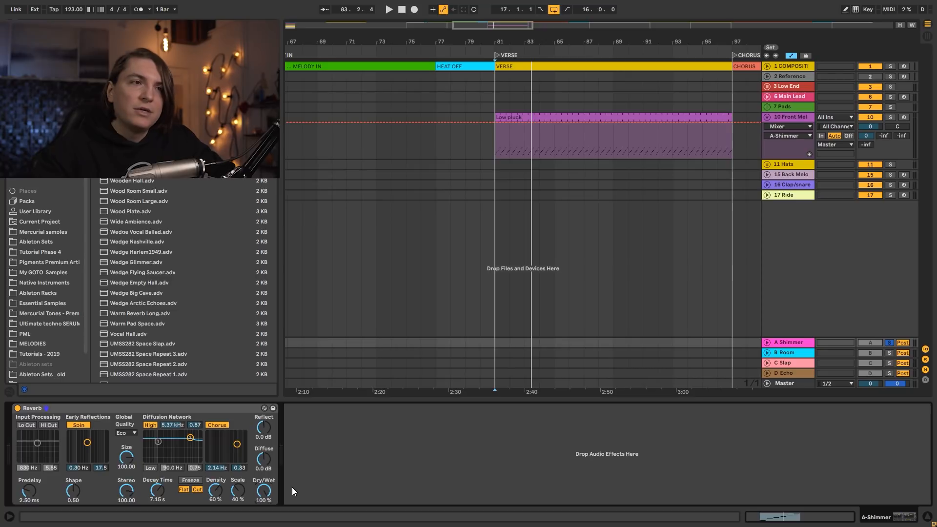
Step: During playback, set the Shimmer reverb's Reflect to -7.5 dB, Diffuse to 4.5 dB, Quality to High and Size to 165.97
{"action": "key", "text": "space"}
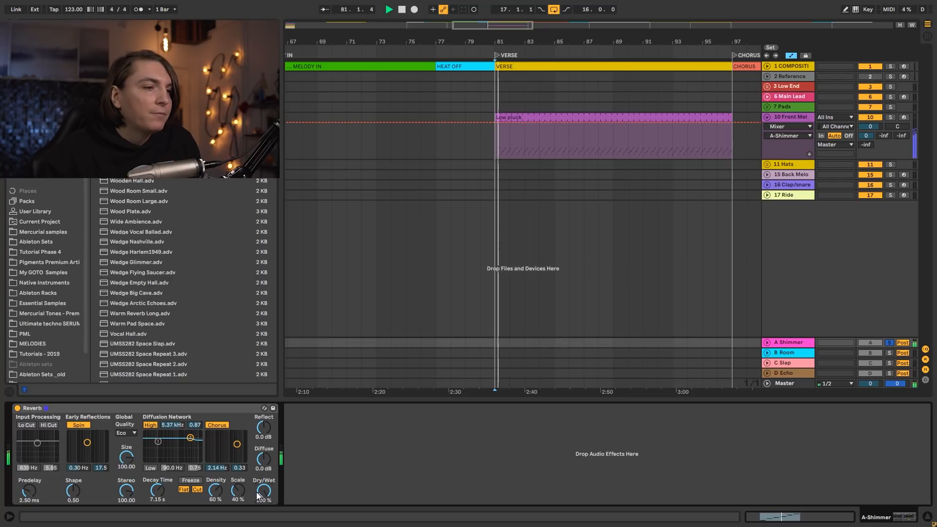
{"action": "mouse_move", "coordinate": [264, 461]}
{"action": "left_mouse_down"}
{"action": "mouse_move", "coordinate": [263, 437]}
{"action": "mouse_move", "coordinate": [265, 454]}
{"action": "left_mouse_up"}
{"action": "left_click", "coordinate": [134, 434]}
{"action": "left_click", "coordinate": [128, 456]}
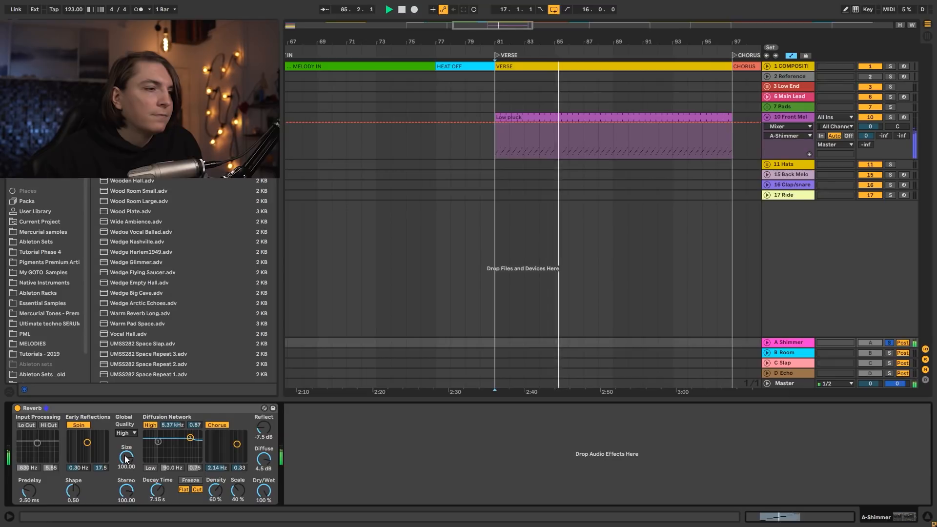
{"action": "left_click_drag", "start_coordinate": [128, 458], "coordinate": [128, 437]}
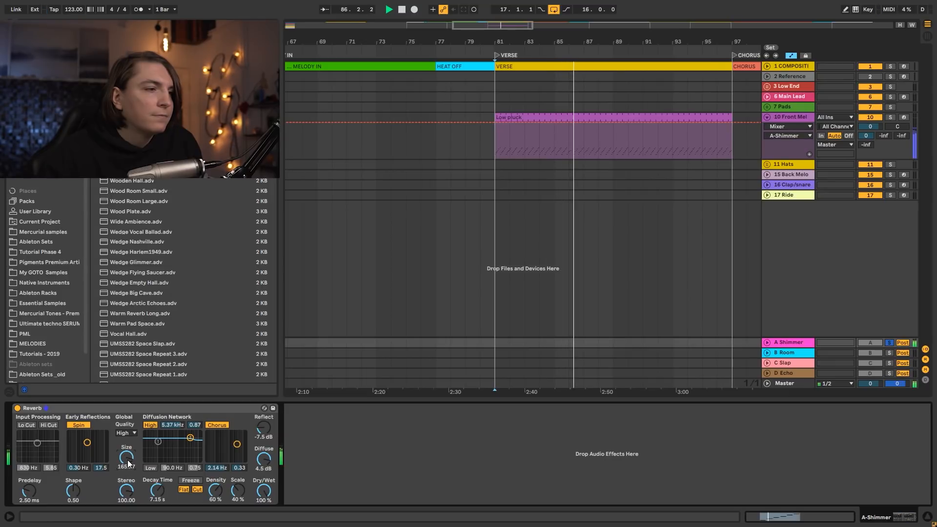
Step: Set the reverb's Shape to 0.88, Density to 82% and Scale to 62%, and disable Chorus with its amount at 0.54
{"action": "left_click_drag", "start_coordinate": [74, 494], "coordinate": [76, 488]}
{"action": "left_click_drag", "start_coordinate": [217, 491], "coordinate": [238, 481]}
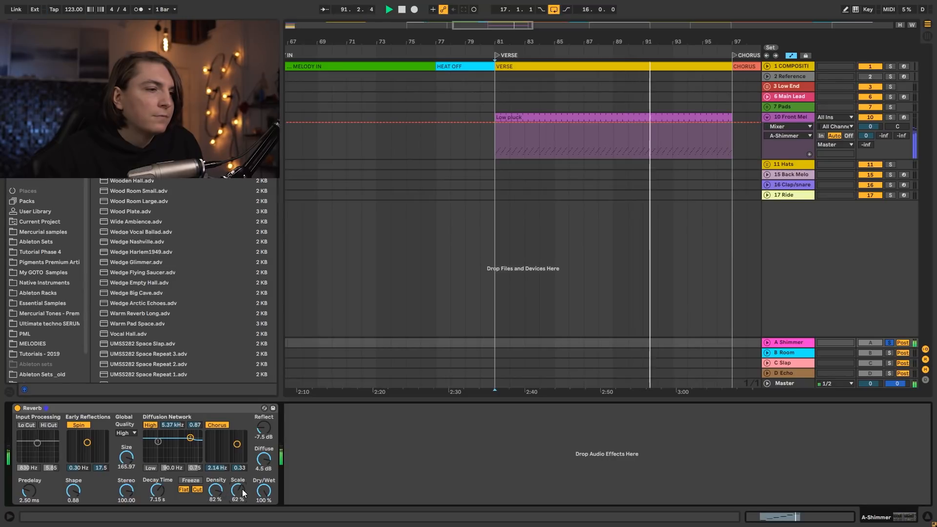
{"action": "left_click", "coordinate": [224, 425]}
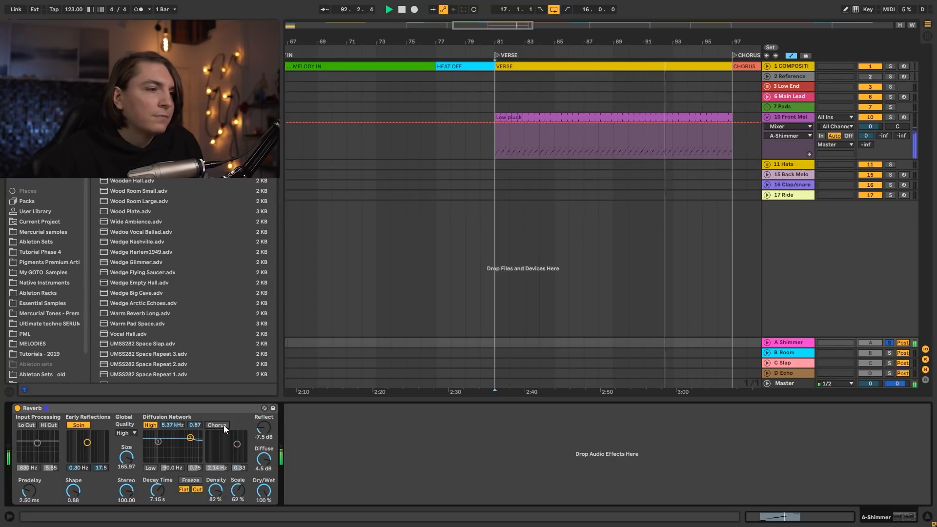
{"action": "left_click_drag", "start_coordinate": [237, 441], "coordinate": [237, 437]}
Step: Compare the reverb with and without Spin, leave it on at 0.81 Hz with an amount of 17.6, and stop playback
{"action": "left_click", "coordinate": [79, 425]}
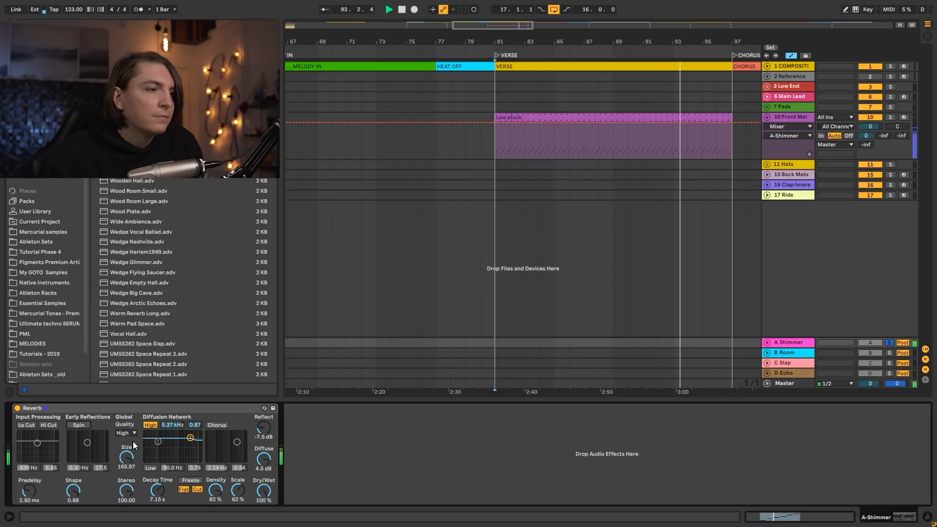
{"action": "left_click", "coordinate": [78, 425]}
{"action": "left_click_drag", "start_coordinate": [87, 443], "coordinate": [100, 449]}
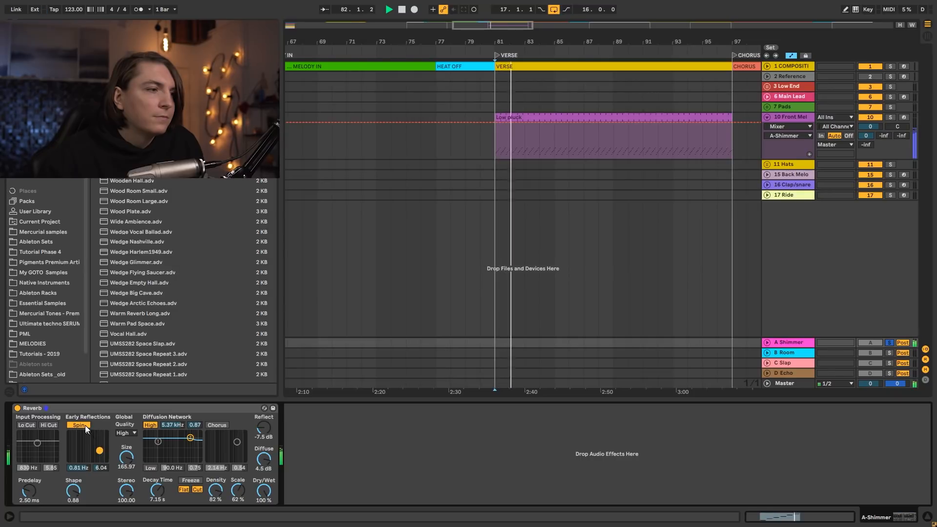
{"action": "left_click_drag", "start_coordinate": [100, 451], "coordinate": [101, 464]}
{"action": "key", "text": "space"}
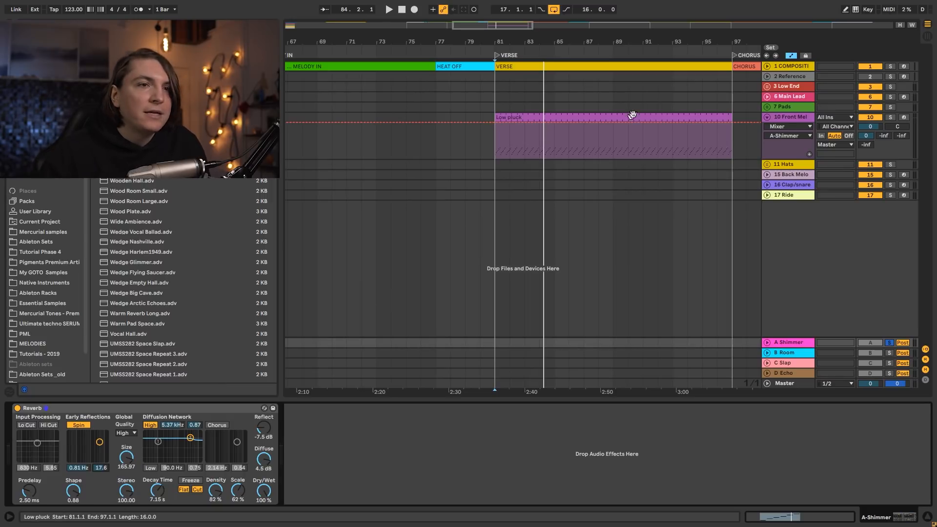
{"action": "left_click", "coordinate": [730, 123]}
{"action": "left_click_drag", "start_coordinate": [672, 123], "coordinate": [672, 149]}
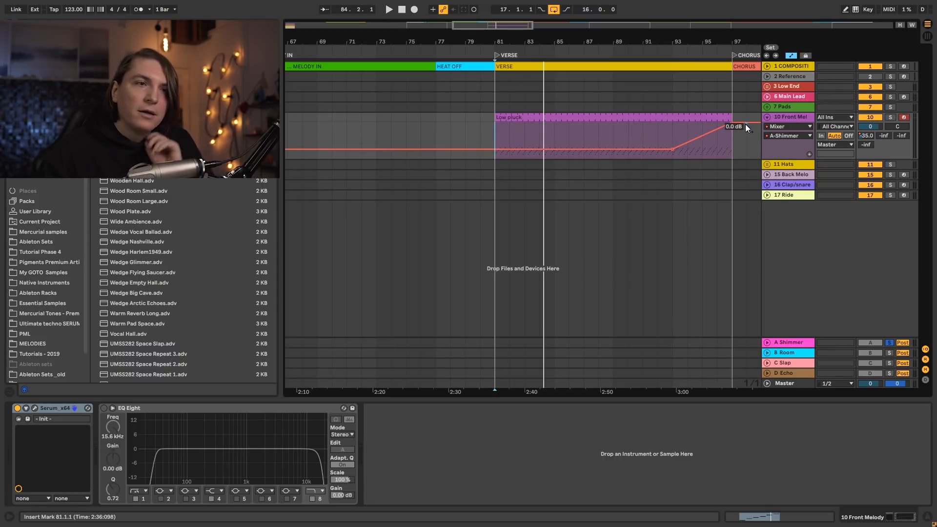
{"action": "left_click_drag", "start_coordinate": [674, 149], "coordinate": [731, 129]}
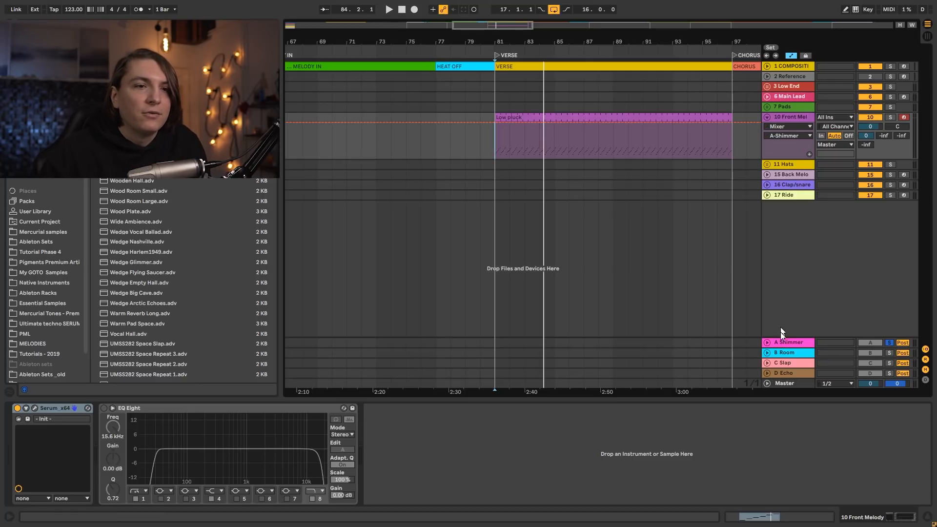
Step: Automate the Shimmer reverb's ER Spin Amount to ramp from 2.00 at bar 93 up to 17.6 at bar 97
{"action": "left_click", "coordinate": [784, 344]}
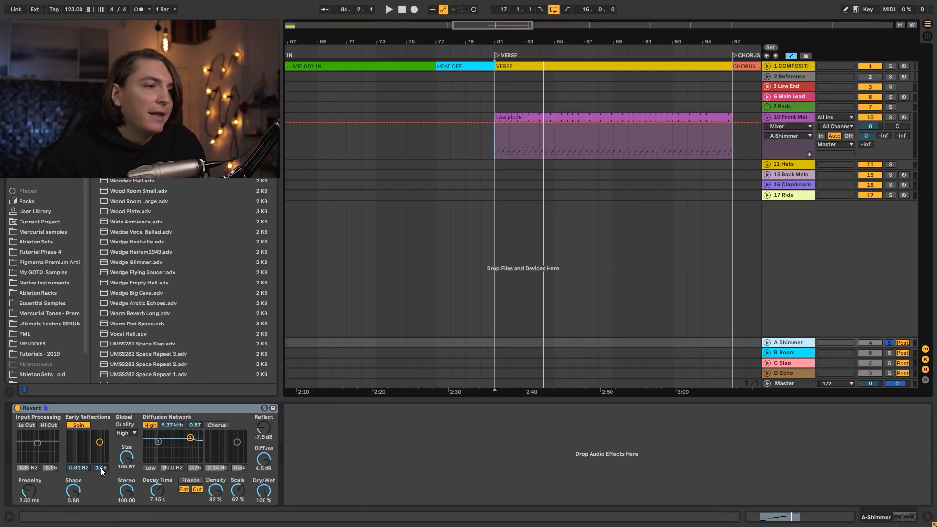
{"action": "left_click", "coordinate": [101, 468]}
{"action": "left_click", "coordinate": [767, 343]}
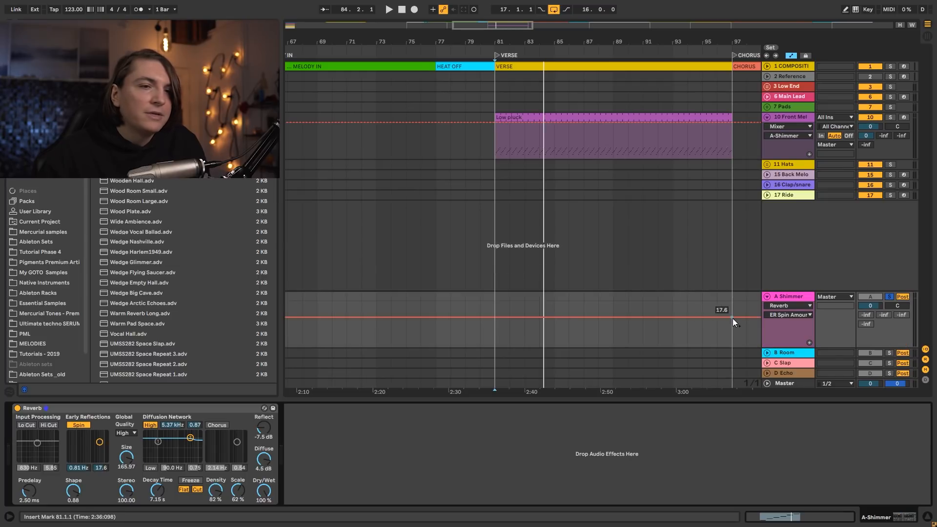
{"action": "left_click_drag", "start_coordinate": [672, 318], "coordinate": [672, 347]}
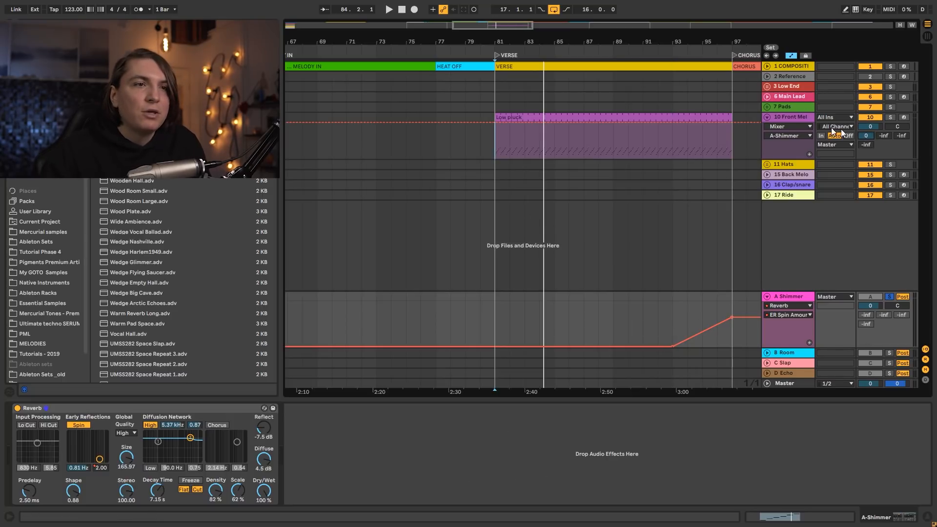
Step: Automate Front Melody's A-Shimmer send to rise from -inf at bar 85 to 0 dB at bar 97, and solo the track
{"action": "left_click", "coordinate": [730, 122]}
{"action": "left_click_drag", "start_coordinate": [669, 123], "coordinate": [553, 158]}
{"action": "left_click", "coordinate": [894, 117]}
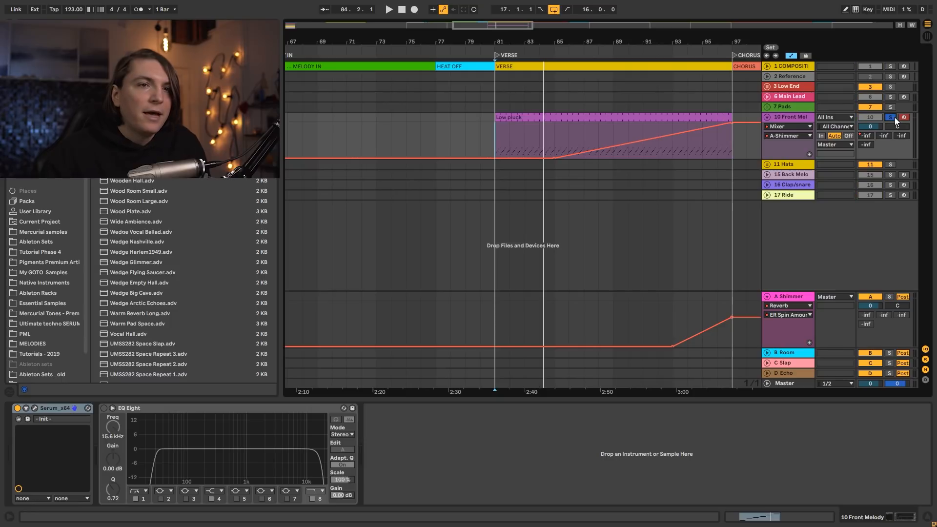
Step: Automate Serum's Macro 1 on the Front Melody track to rise from 0 at bar 85 to 0.49 at bar 97
{"action": "left_click", "coordinate": [35, 408]}
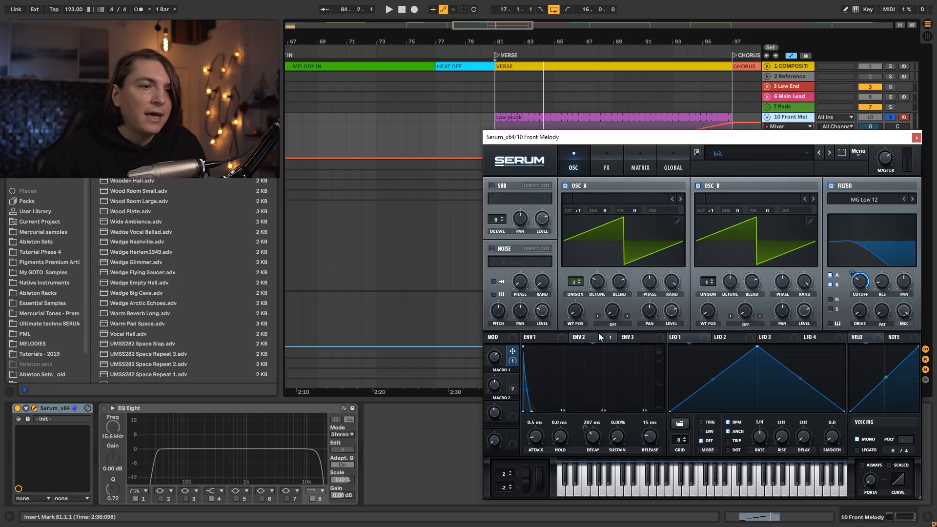
{"action": "left_click", "coordinate": [493, 386]}
{"action": "left_click_drag", "start_coordinate": [499, 355], "coordinate": [497, 444]}
{"action": "left_click_drag", "start_coordinate": [702, 144], "coordinate": [542, 360]}
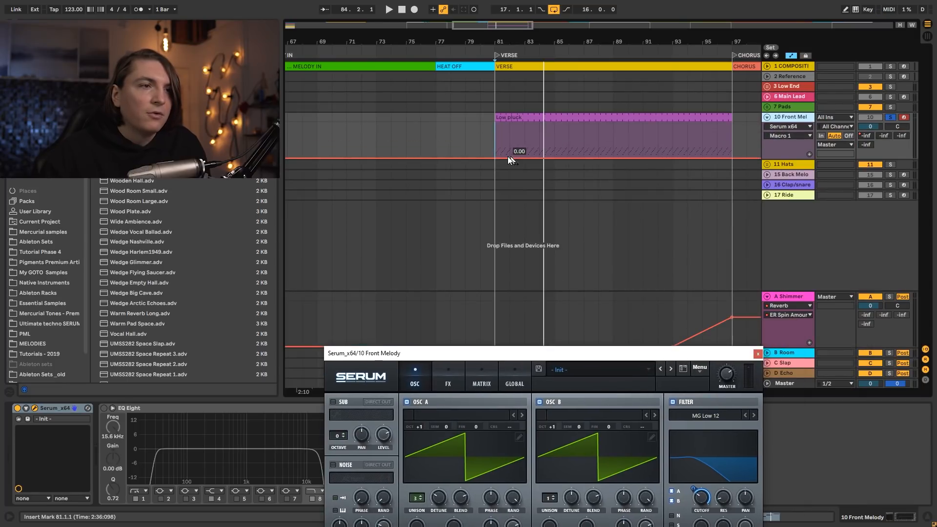
{"action": "left_click", "coordinate": [493, 156]}
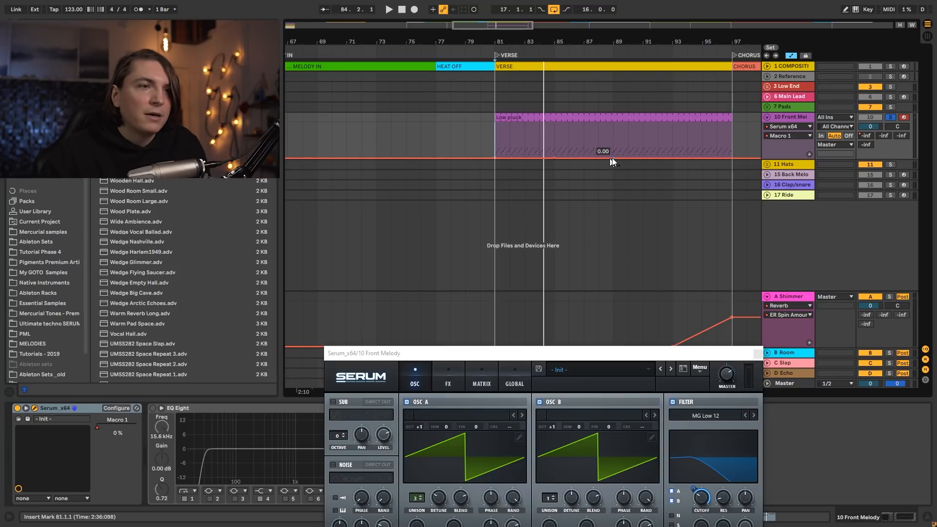
{"action": "left_click_drag", "start_coordinate": [643, 158], "coordinate": [732, 141]}
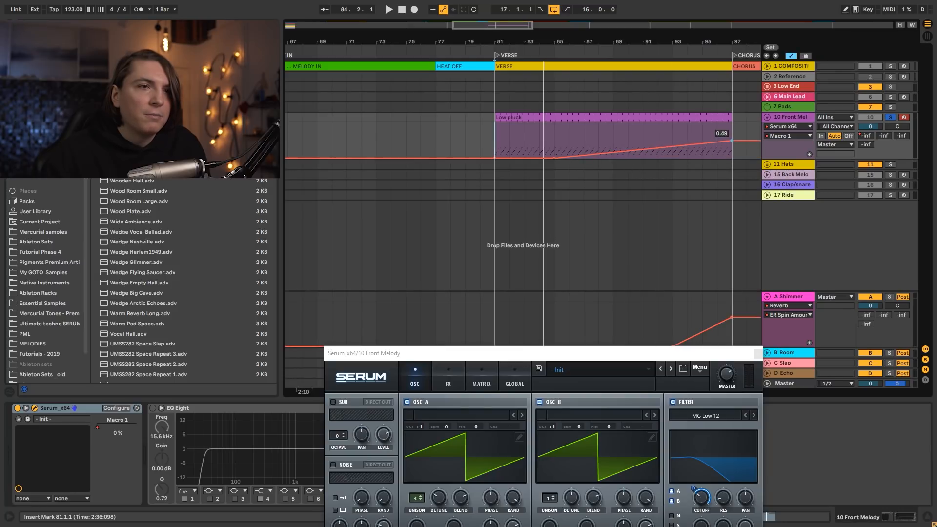
Step: Automate Serum's Macro 2 to rise from 0 at about bar 89 to 30% at bar 97, closing the synth window
{"action": "left_click_drag", "start_coordinate": [488, 347], "coordinate": [652, 209]}
{"action": "left_click", "coordinate": [501, 465]}
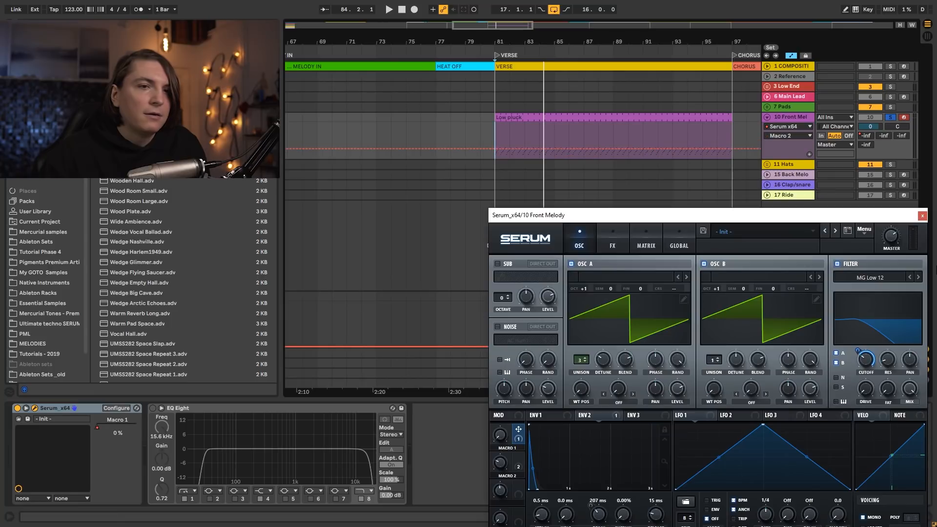
{"action": "left_click", "coordinate": [921, 216]}
{"action": "left_click", "coordinate": [529, 148]}
{"action": "mouse_move", "coordinate": [529, 150]}
{"action": "left_mouse_down"}
{"action": "mouse_move", "coordinate": [568, 154]}
{"action": "mouse_move", "coordinate": [543, 162]}
{"action": "left_mouse_up"}
{"action": "left_click", "coordinate": [733, 160]}
{"action": "left_click_drag", "start_coordinate": [732, 158], "coordinate": [732, 148]}
Step: Play the verse from bar 84 and bend the A-Shimmer send automation upward with an extra breakpoint near bar 89
{"action": "left_click", "coordinate": [539, 122]}
{"action": "key", "text": "space"}
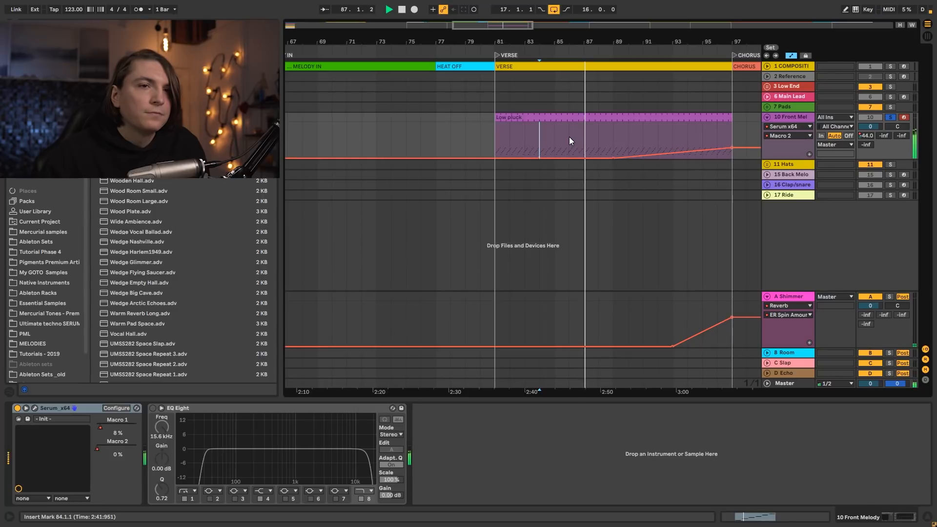
{"action": "left_click", "coordinate": [859, 137]}
{"action": "left_click_drag", "start_coordinate": [619, 148], "coordinate": [619, 139]}
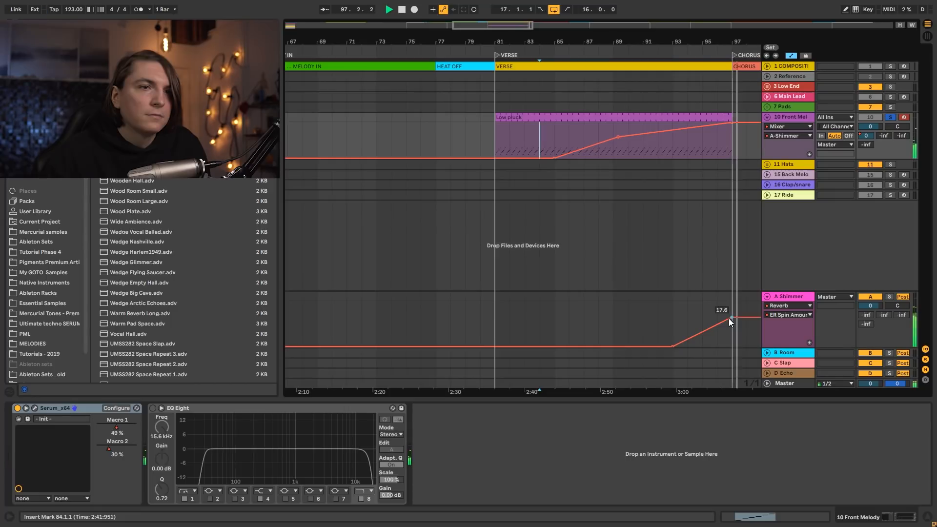
{"action": "key", "text": "space"}
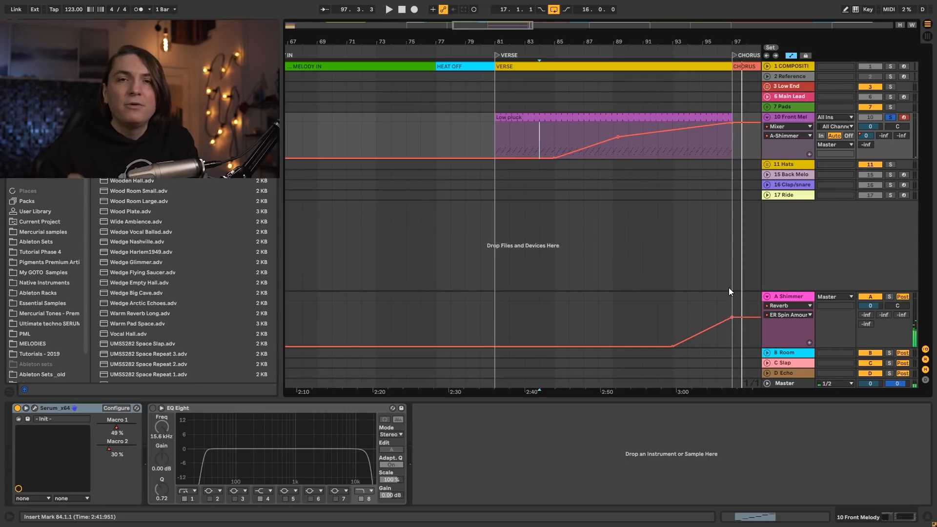
Step: Lower the Front Melody track's A-Shimmer send automation at bar 97 to -2.0 dB and play the verse from bar 84
{"action": "left_click", "coordinate": [232, 408]}
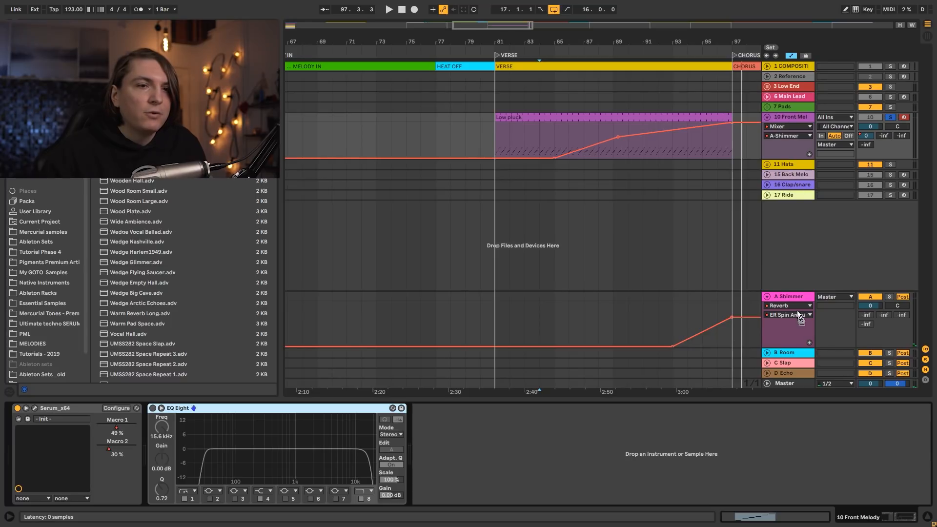
{"action": "left_click", "coordinate": [790, 296]}
{"action": "left_click", "coordinate": [289, 408]}
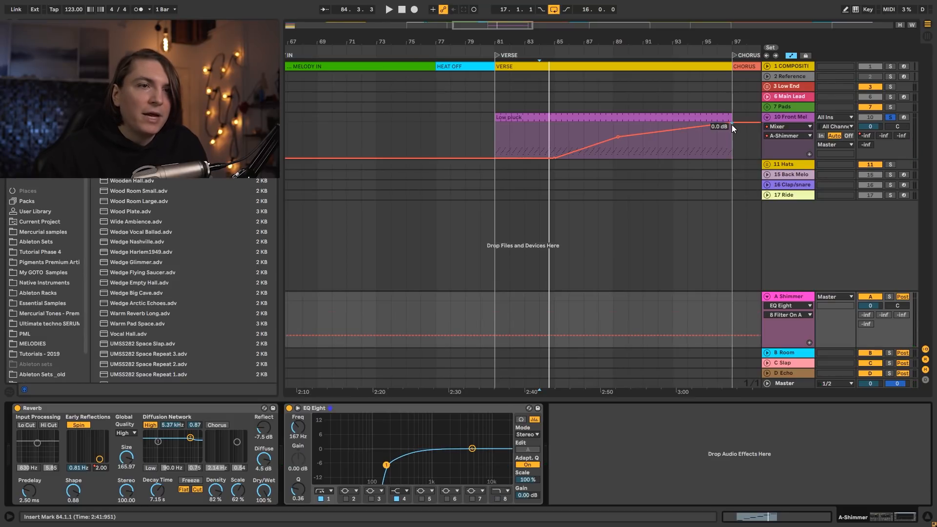
{"action": "left_click_drag", "start_coordinate": [731, 124], "coordinate": [731, 127]}
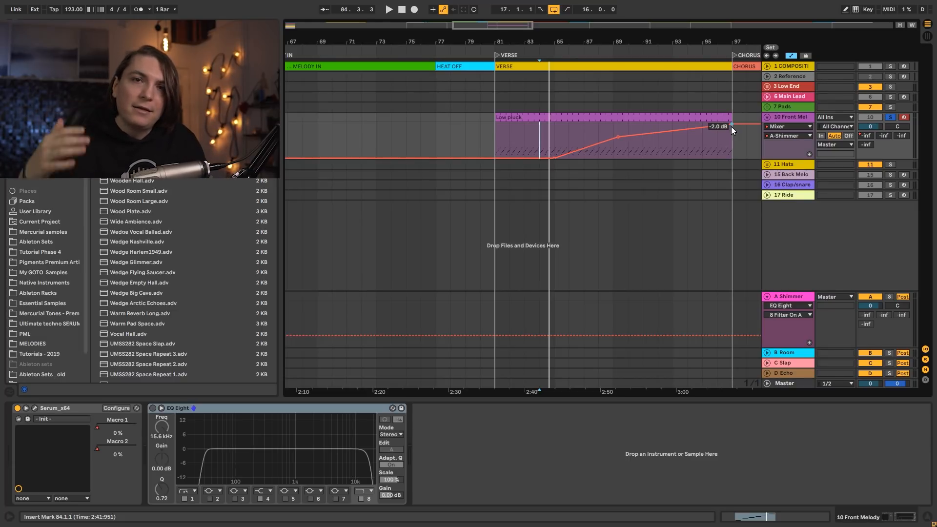
{"action": "key", "text": "space"}
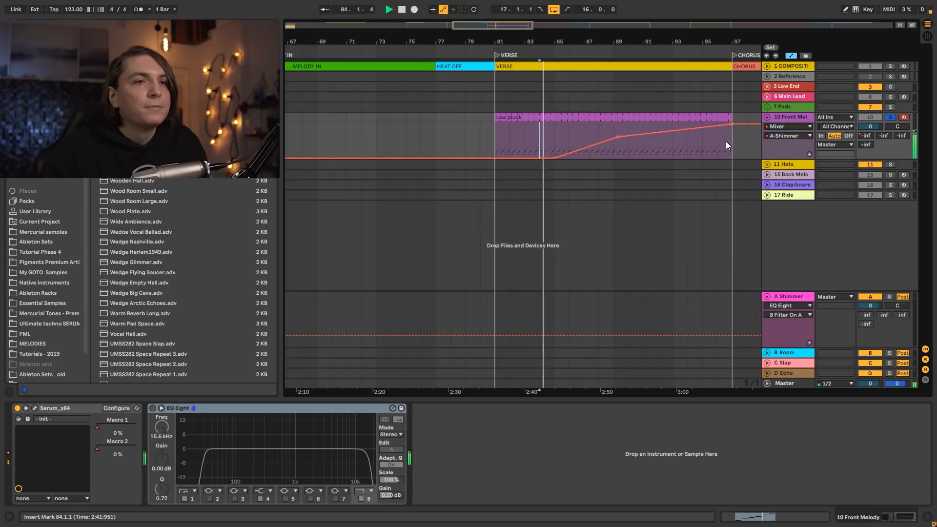
{"action": "key", "text": "space"}
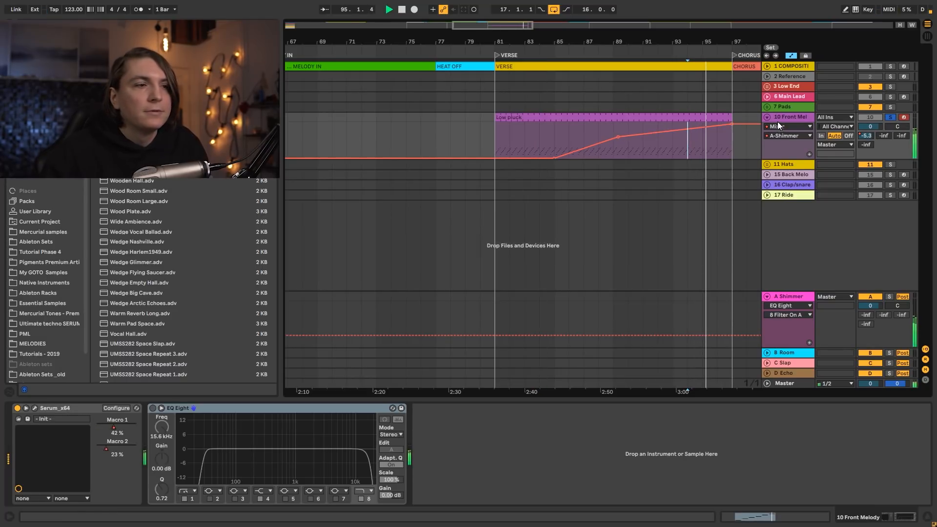
Step: Stop playback and add a Glue Compressor after the EQ Eight on the Front Melody track
{"action": "left_click", "coordinate": [800, 115]}
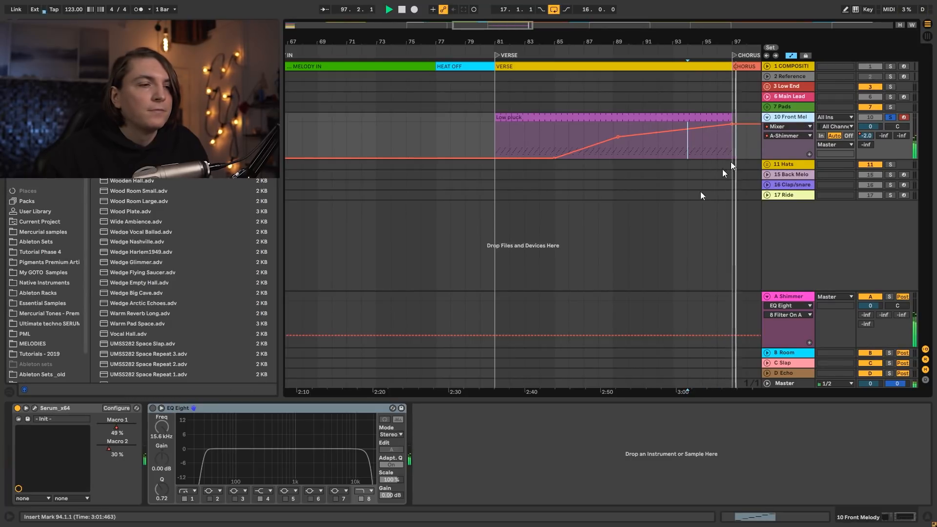
{"action": "key", "text": "space"}
{"action": "key", "text": "ctrl+f"}
{"action": "type", "text": "glue"}
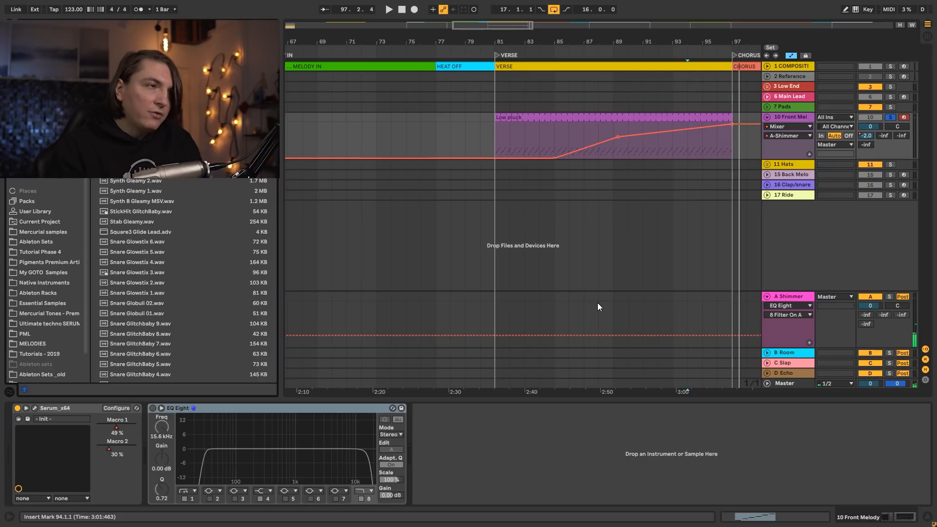
{"action": "left_click_drag", "start_coordinate": [135, 58], "coordinate": [487, 477]}
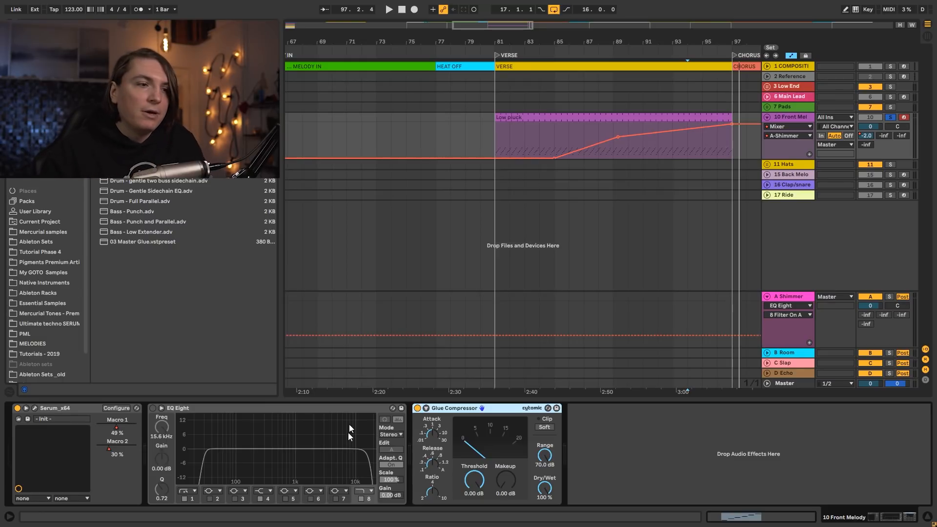
Step: Set the Glue Compressor's threshold to -21.3 dB and makeup to 1.59 dB, checking the sound in playback at the verse's end and start
{"action": "left_click_drag", "start_coordinate": [479, 495], "coordinate": [478, 500]}
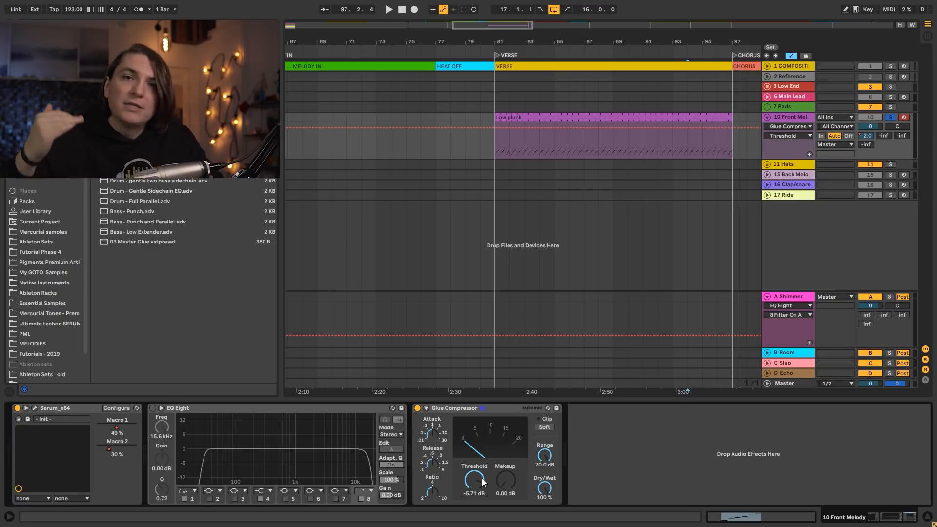
{"action": "key", "text": "space"}
{"action": "left_click_drag", "start_coordinate": [488, 471], "coordinate": [509, 469]}
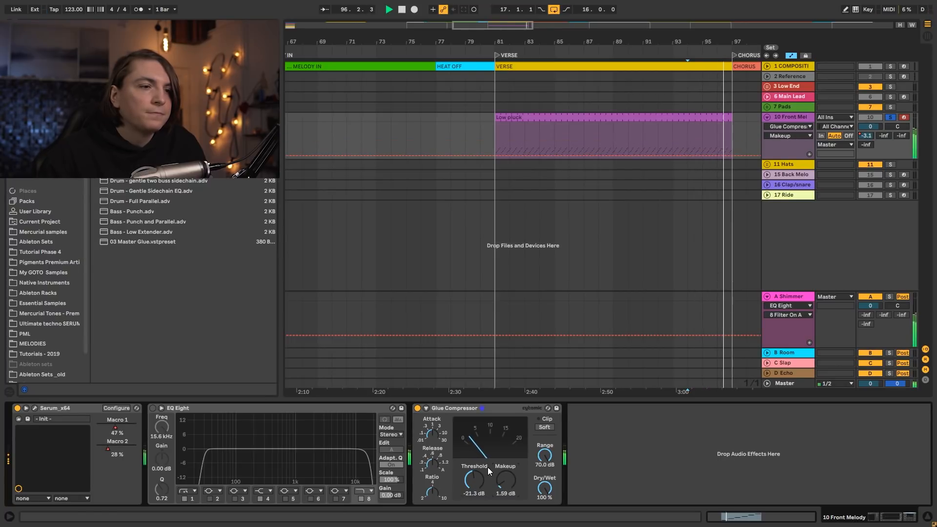
{"action": "key", "text": "space"}
{"action": "key", "text": "space"}
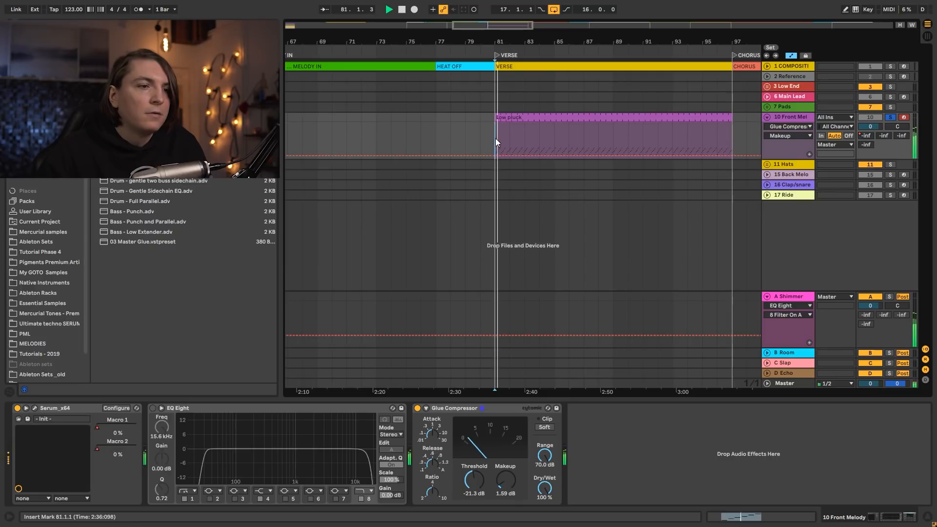
{"action": "key", "text": "space"}
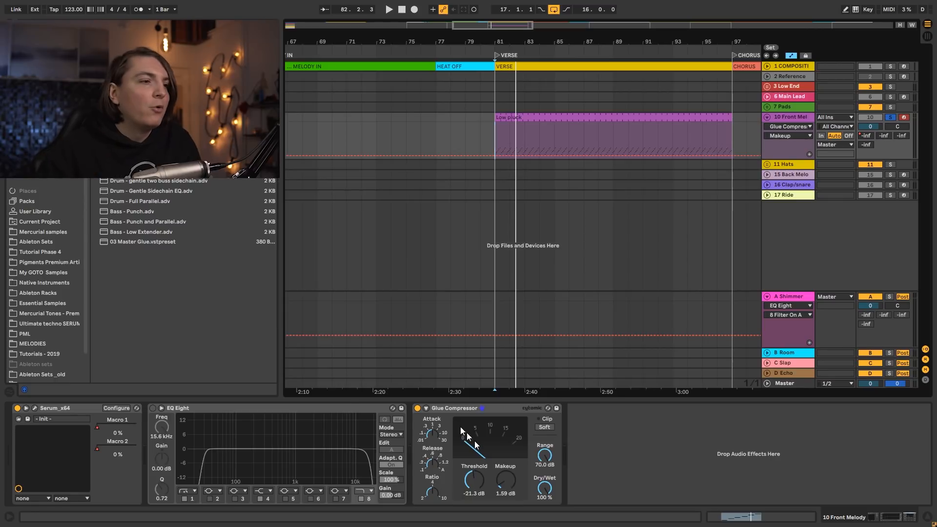
Step: Enable Front Melody's EQ Eight, disable band 8, and automate band 1's frequency to rise from 59.8 Hz at about bar 88 to 667 Hz at bar 97
{"action": "left_click", "coordinate": [153, 408]}
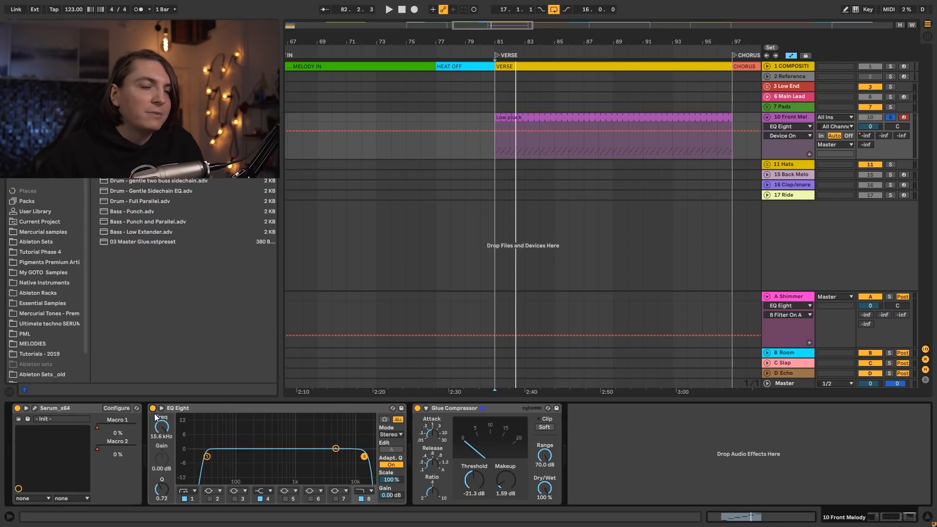
{"action": "left_click", "coordinate": [361, 499]}
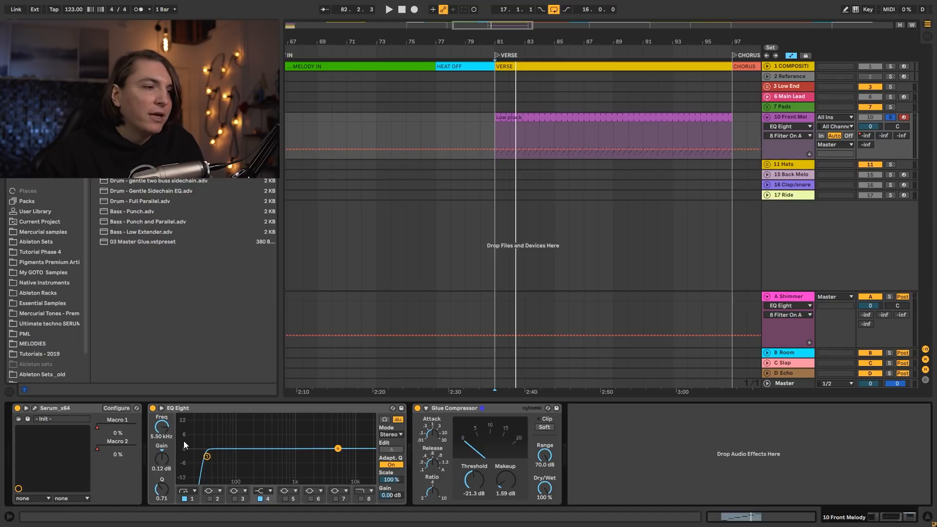
{"action": "left_click", "coordinate": [207, 456]}
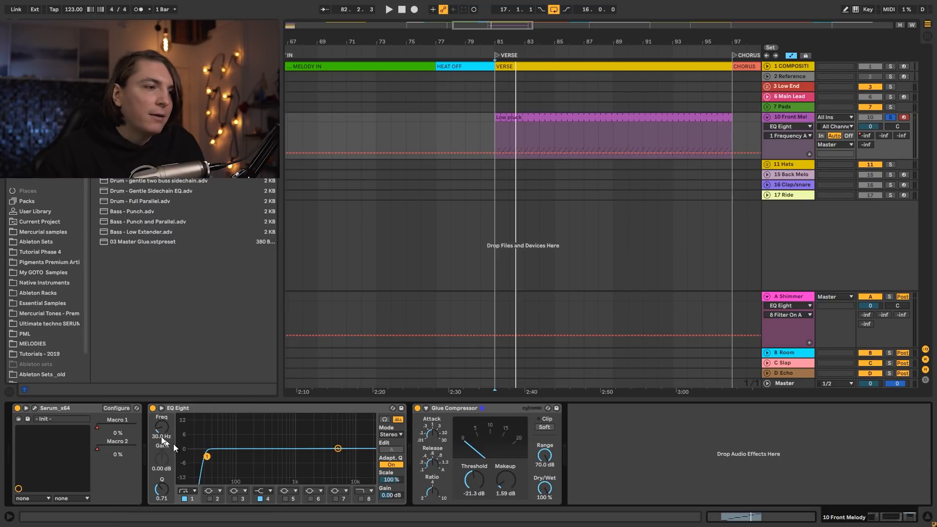
{"action": "left_click", "coordinate": [601, 153]}
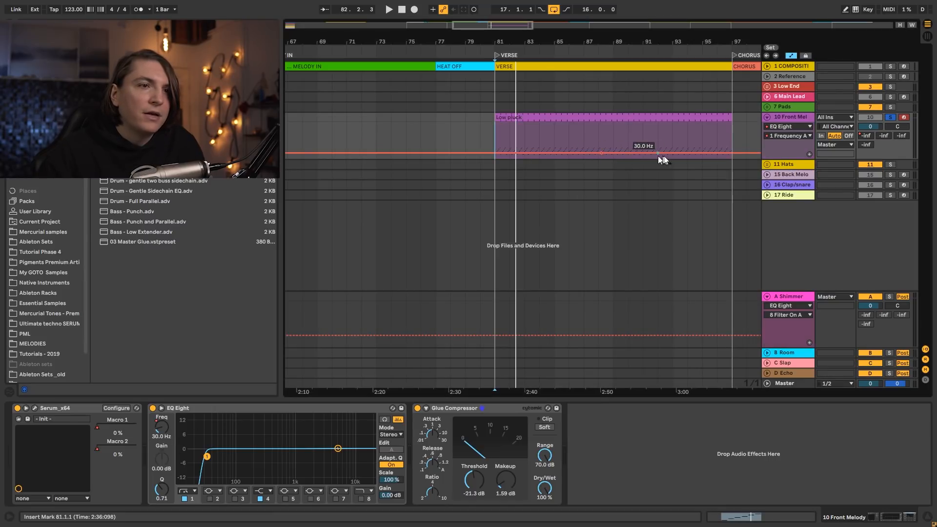
{"action": "left_click_drag", "start_coordinate": [675, 153], "coordinate": [732, 135]}
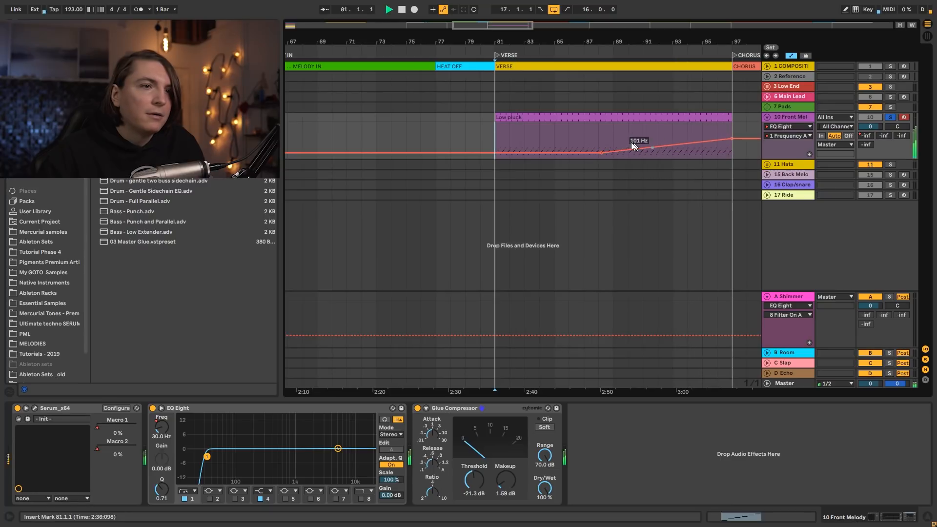
{"action": "left_click", "coordinate": [614, 136]}
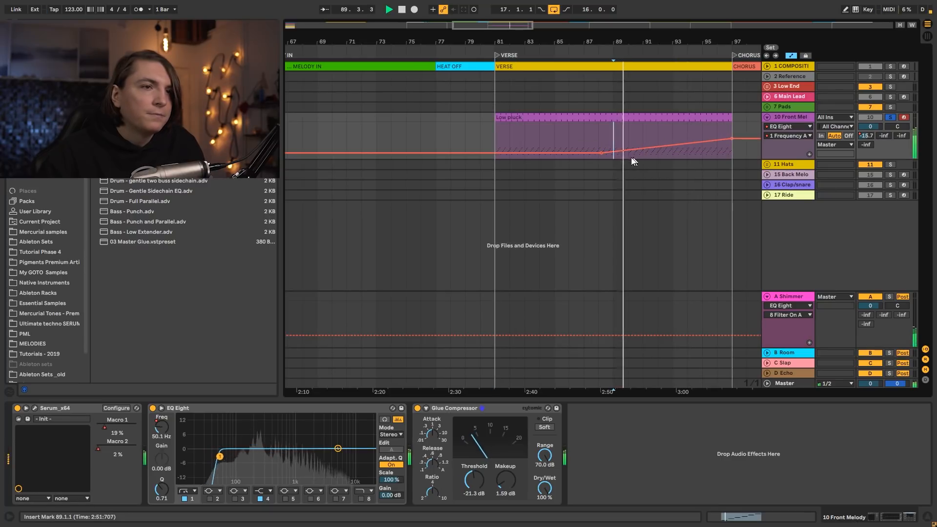
{"action": "mouse_move", "coordinate": [602, 154]}
{"action": "left_mouse_down"}
{"action": "mouse_move", "coordinate": [613, 153]}
{"action": "mouse_move", "coordinate": [601, 150]}
{"action": "left_mouse_up"}
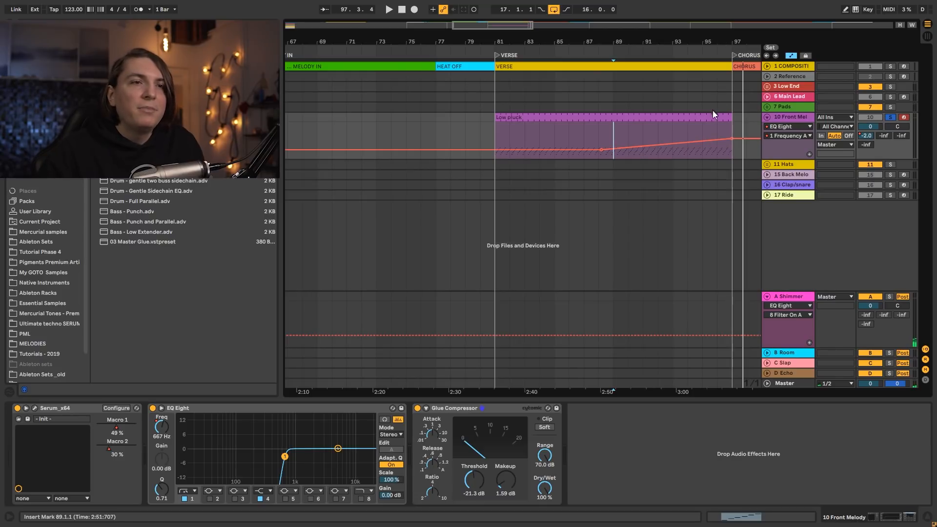
{"action": "left_click", "coordinate": [729, 115]}
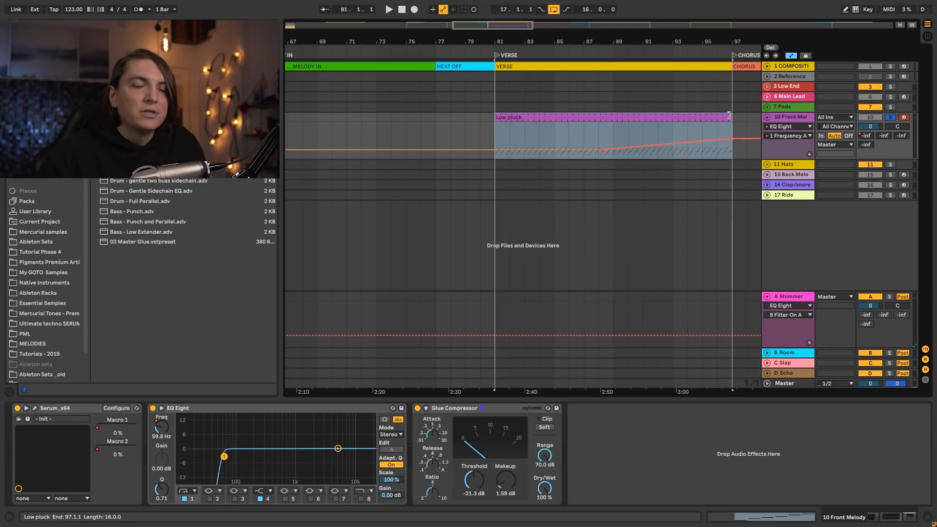
{"action": "mouse_move", "coordinate": [729, 116]}
{"action": "left_mouse_down"}
{"action": "mouse_move", "coordinate": [721, 116]}
{"action": "mouse_move", "coordinate": [731, 115]}
{"action": "left_mouse_up"}
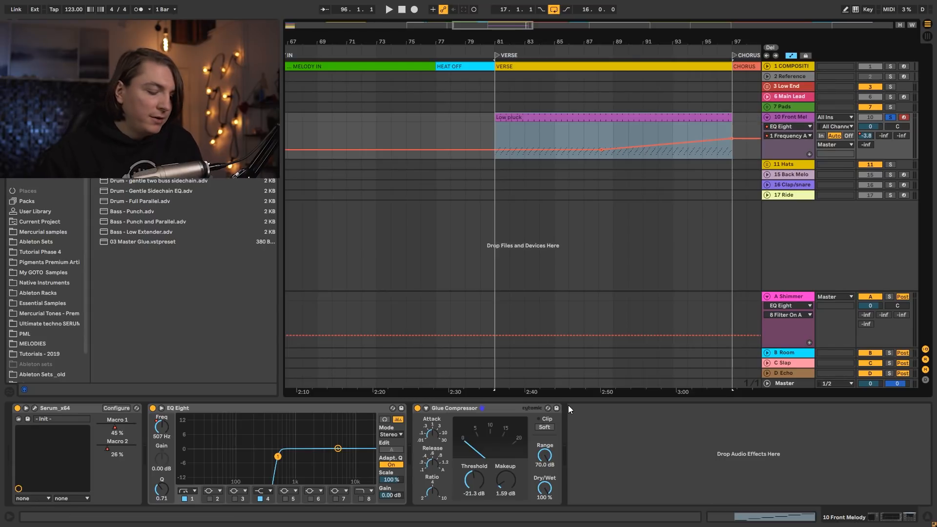
Step: Insert an Auto Pan before the EQ Eight with amount 36.5% and a tempo-synced rate of 1/4, auditioning it in playback
{"action": "key", "text": "ctrl+f"}
{"action": "type", "text": "auto f"}
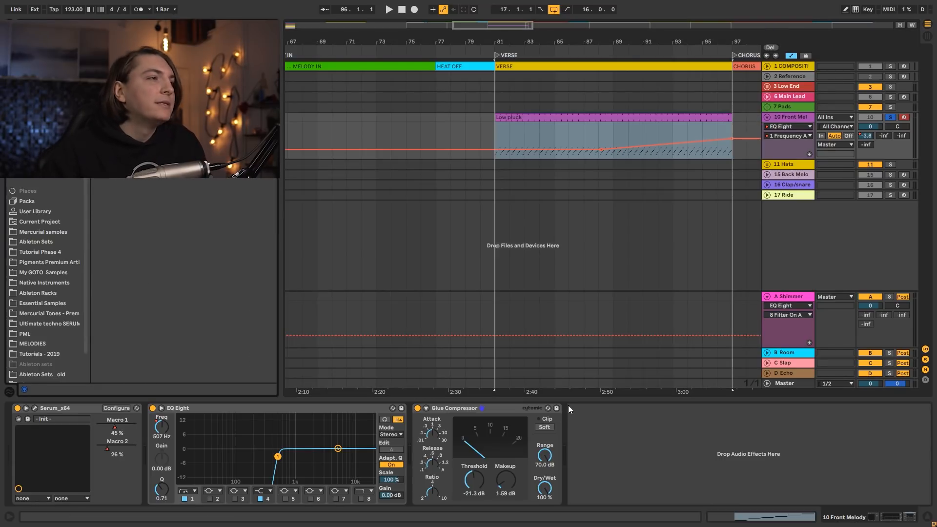
{"action": "left_click_drag", "start_coordinate": [129, 58], "coordinate": [177, 428]}
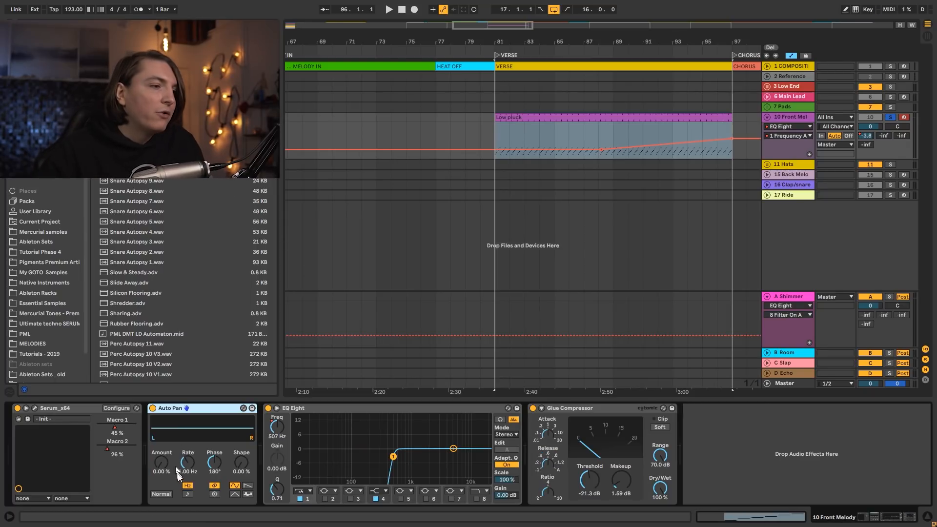
{"action": "left_click_drag", "start_coordinate": [161, 464], "coordinate": [190, 479]}
{"action": "key", "text": "space"}
{"action": "left_click", "coordinate": [188, 494]}
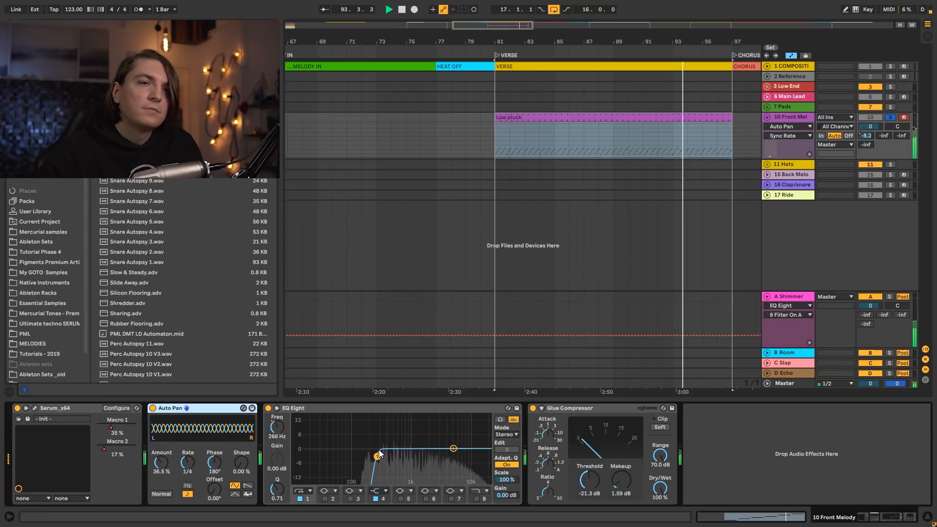
{"action": "key", "text": "space"}
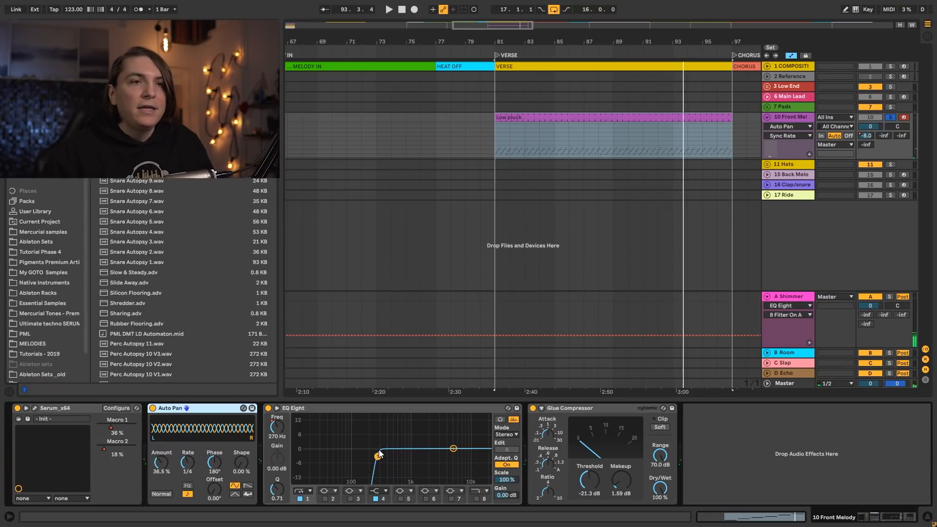
Step: Re-enable EQ Eight band 8 and automate its frequency to rise from a lowered cutoff at bar 85 to about 21.5 kHz at bar 93
{"action": "left_click", "coordinate": [477, 499]}
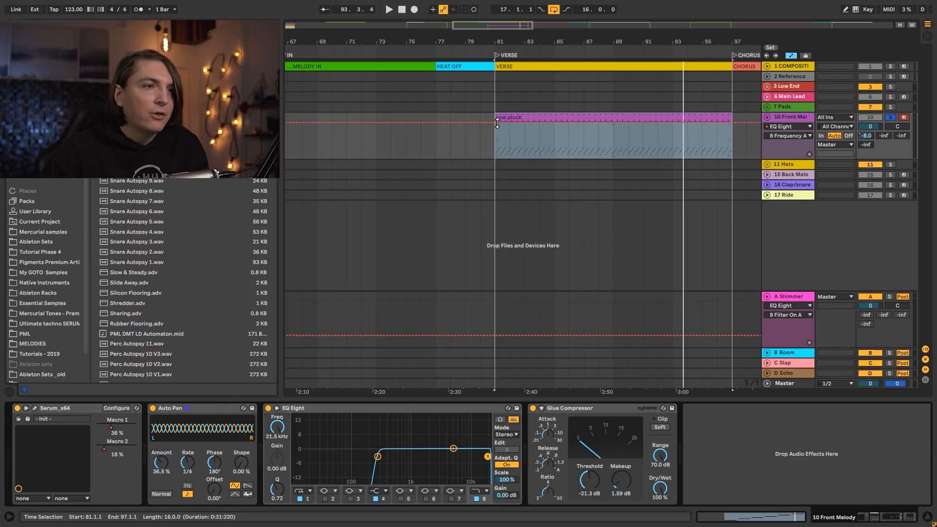
{"action": "left_click_drag", "start_coordinate": [555, 123], "coordinate": [554, 143]}
{"action": "key", "text": "space"}
{"action": "key", "text": "space"}
{"action": "left_click_drag", "start_coordinate": [629, 144], "coordinate": [672, 122]}
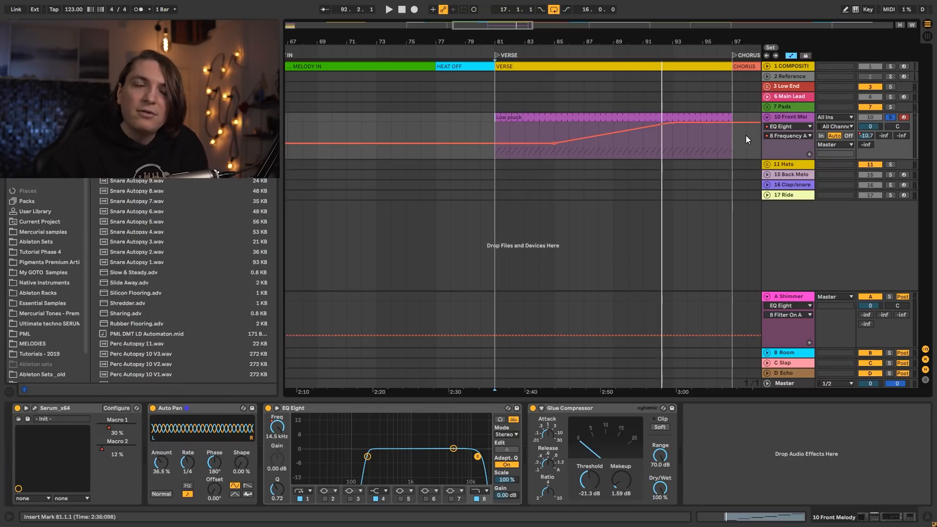
Step: Unfold the Pads group and select its Low Pad track
{"action": "left_click", "coordinate": [767, 118]}
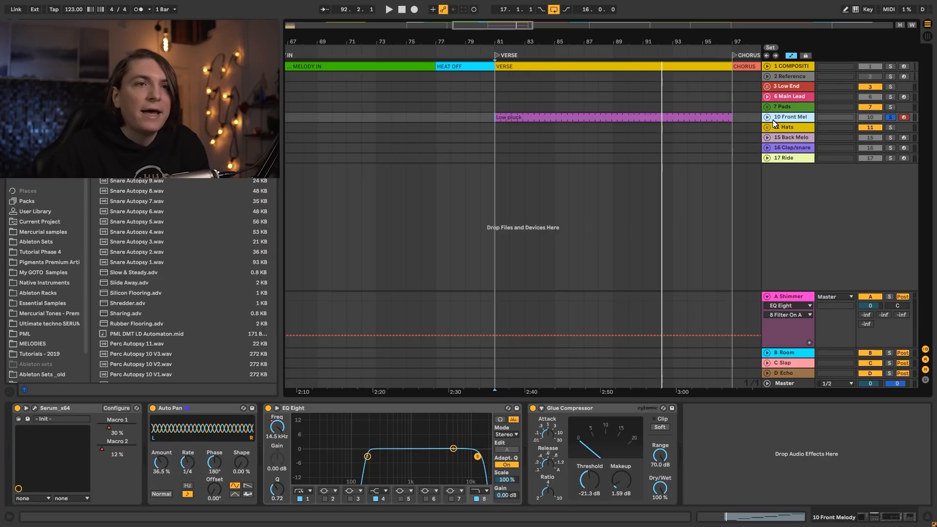
{"action": "left_click", "coordinate": [767, 117]}
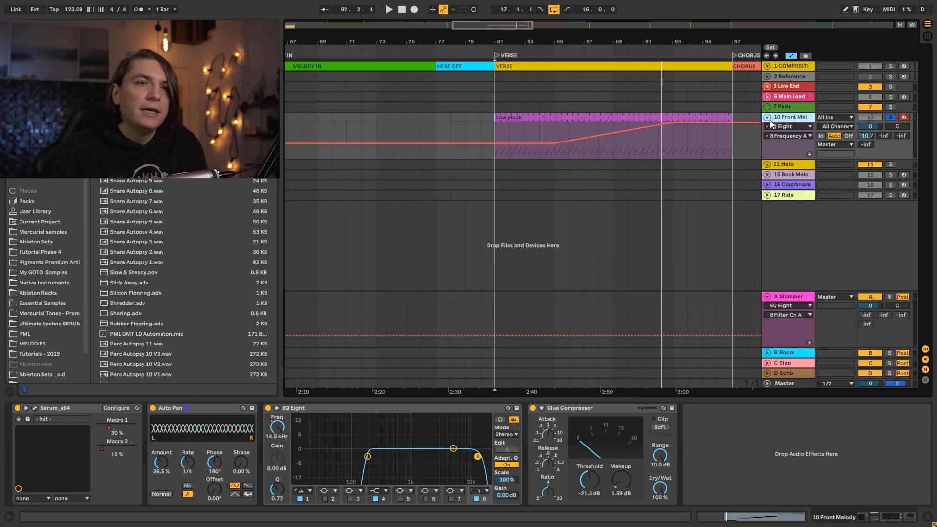
{"action": "left_click", "coordinate": [786, 108]}
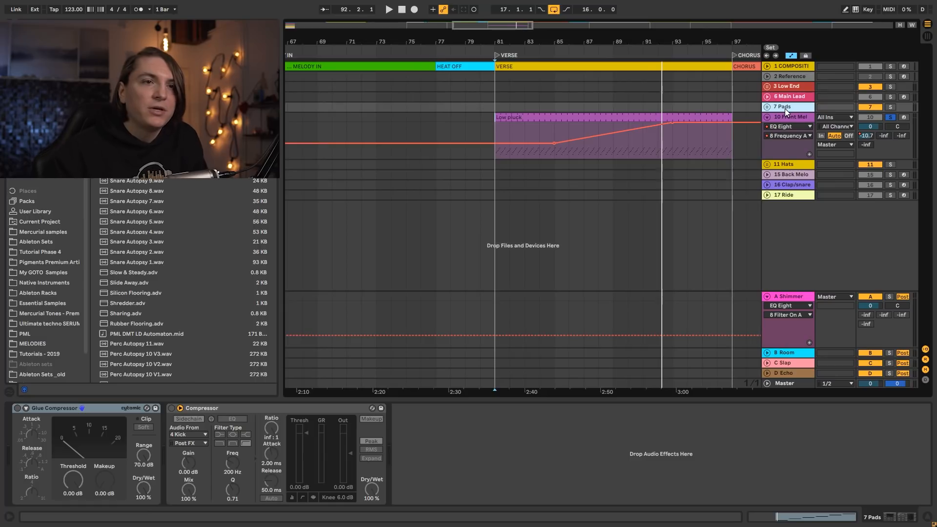
{"action": "left_click", "coordinate": [767, 107]}
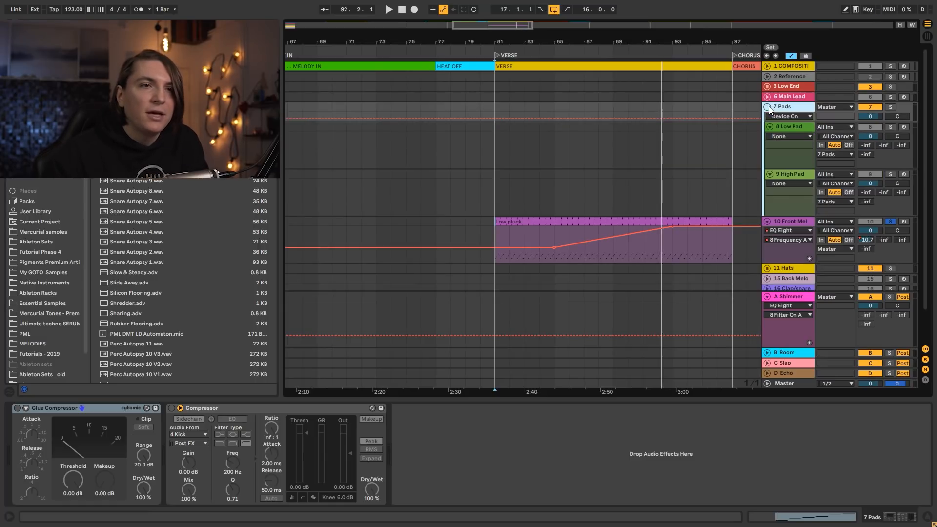
{"action": "left_click", "coordinate": [790, 126]}
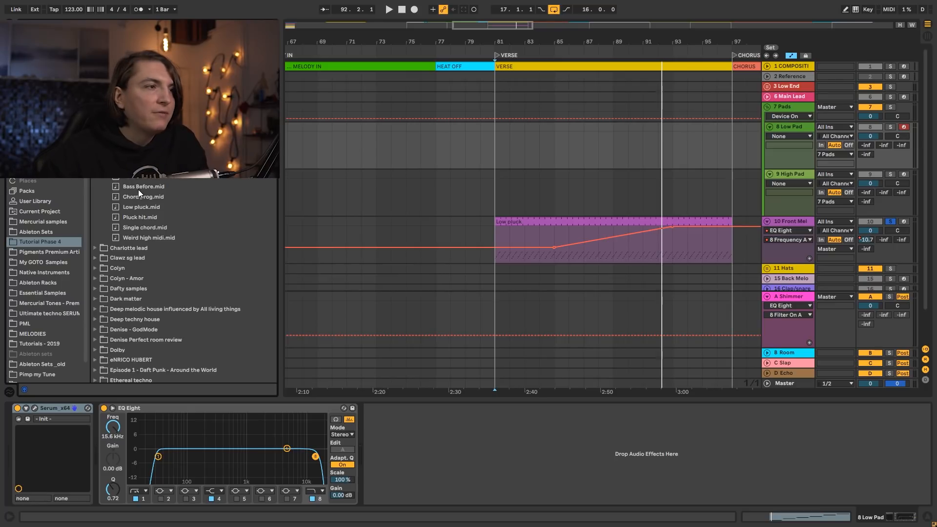
Step: Place Chord prog.mid on the High Pad track at bar 81 and show all pitch rows in its note editor
{"action": "left_click_drag", "start_coordinate": [144, 197], "coordinate": [503, 201]}
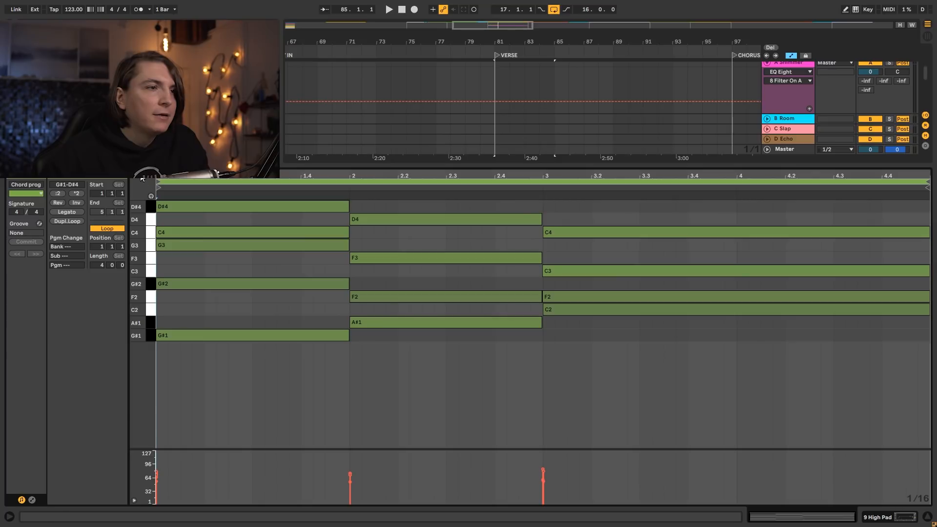
{"action": "left_click", "coordinate": [151, 195]}
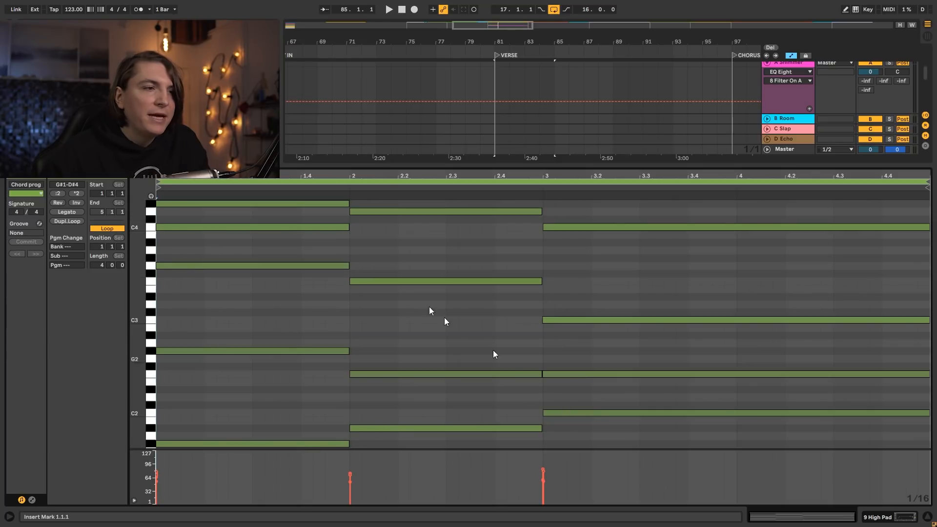
{"action": "scroll", "coordinate": [300, 301], "scroll_direction": "up", "scroll_amount": 2}
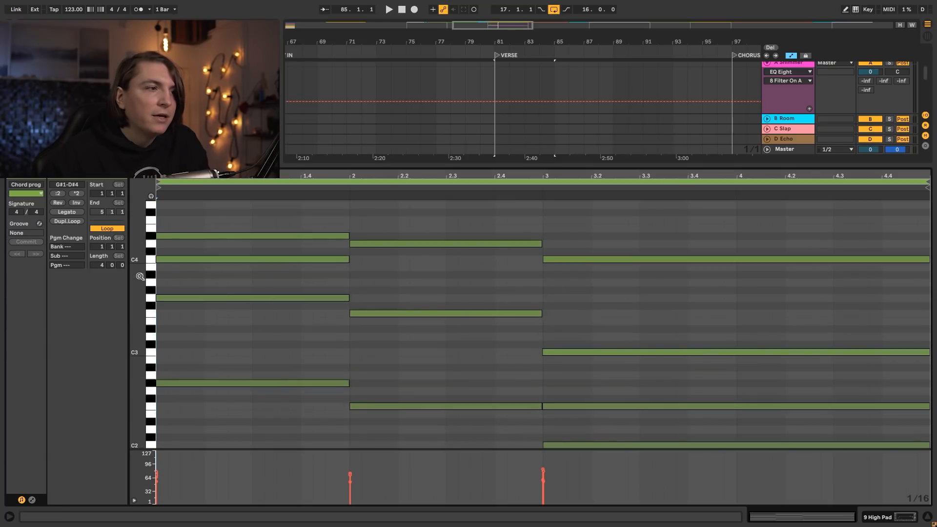
Step: Move the Chord prog clip from the High Pad track to the Low Pad track at bar 81 and open Low Pad's Serum
{"action": "left_click_drag", "start_coordinate": [140, 276], "coordinate": [140, 259]}
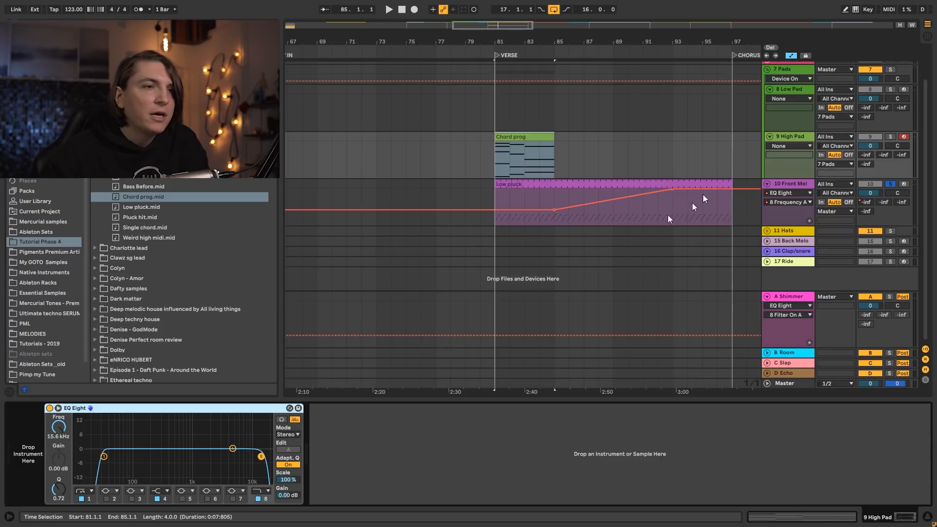
{"action": "left_click", "coordinate": [805, 136]}
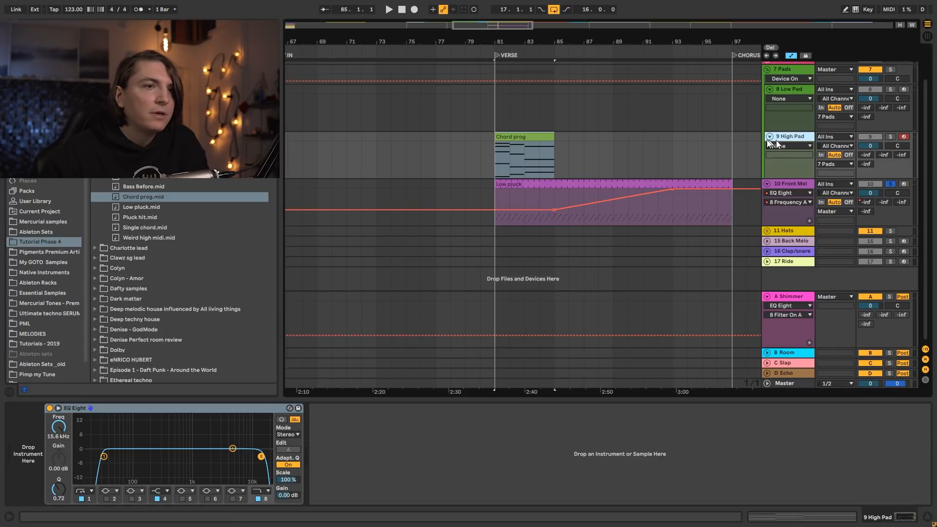
{"action": "left_click_drag", "start_coordinate": [535, 137], "coordinate": [535, 93]}
{"action": "left_click", "coordinate": [792, 89]}
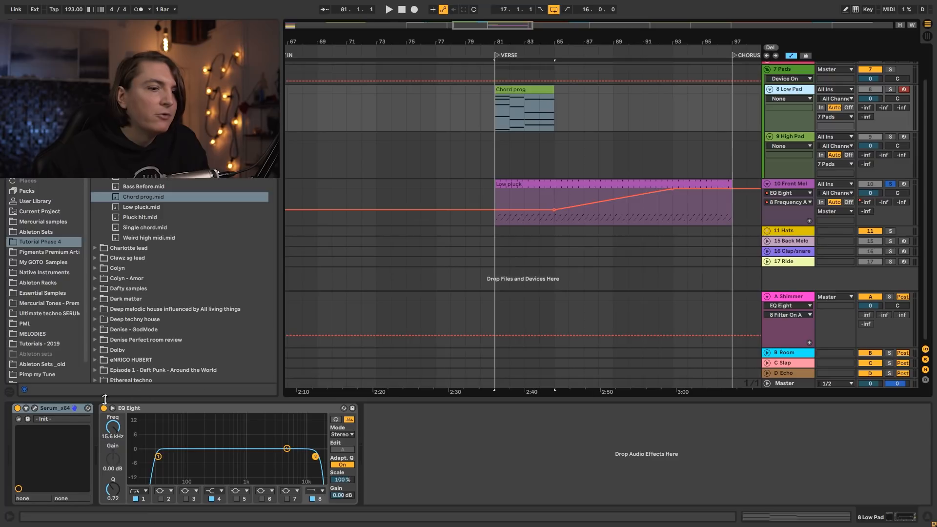
{"action": "left_click", "coordinate": [35, 408]}
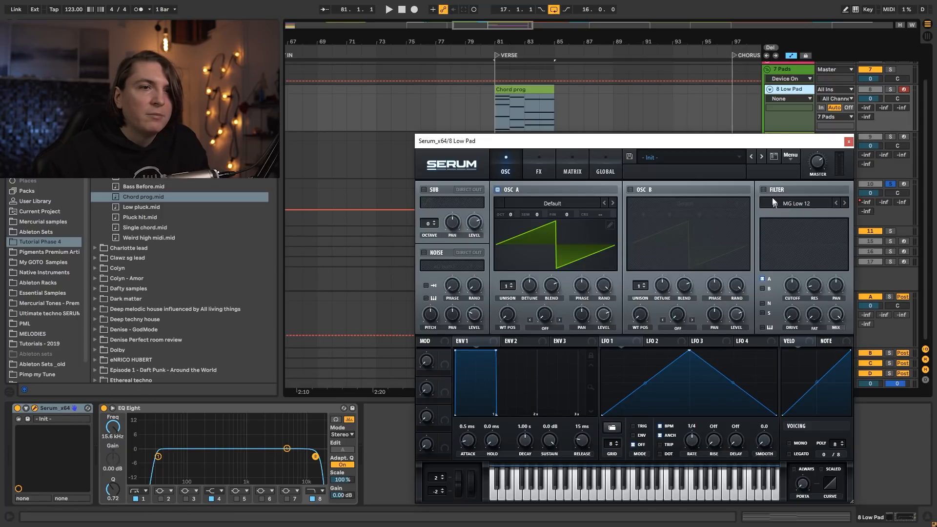
Step: Enable Serum's MG Low 12 filter, adjust its cutoff, and audition the soloed Low Pad track
{"action": "left_click", "coordinate": [764, 189]}
{"action": "left_click", "coordinate": [791, 295]}
{"action": "key", "text": "space"}
{"action": "left_click", "coordinate": [891, 89]}
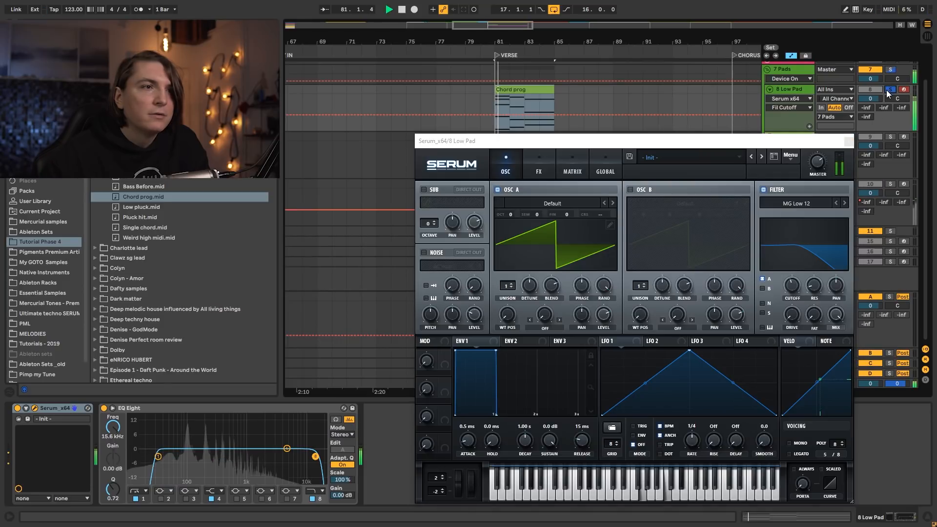
{"action": "left_click_drag", "start_coordinate": [820, 148], "coordinate": [881, 143]}
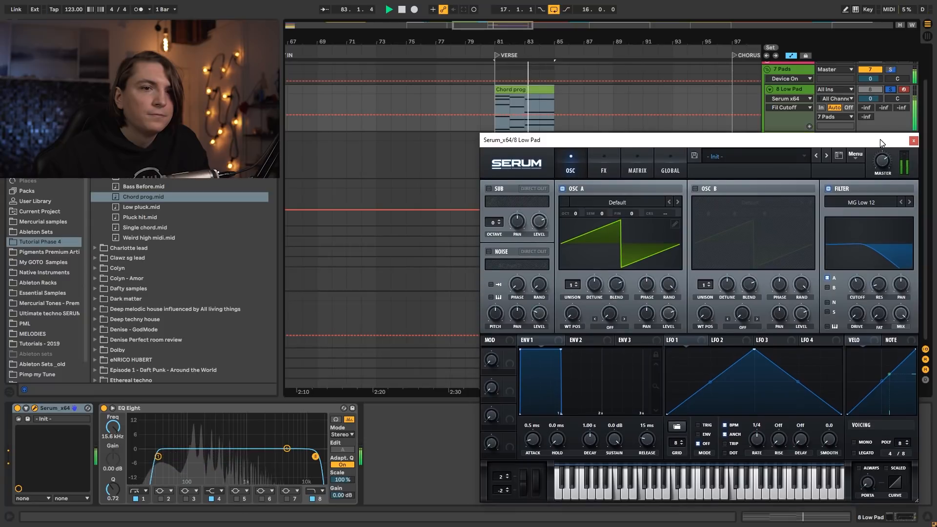
{"action": "key", "text": "space"}
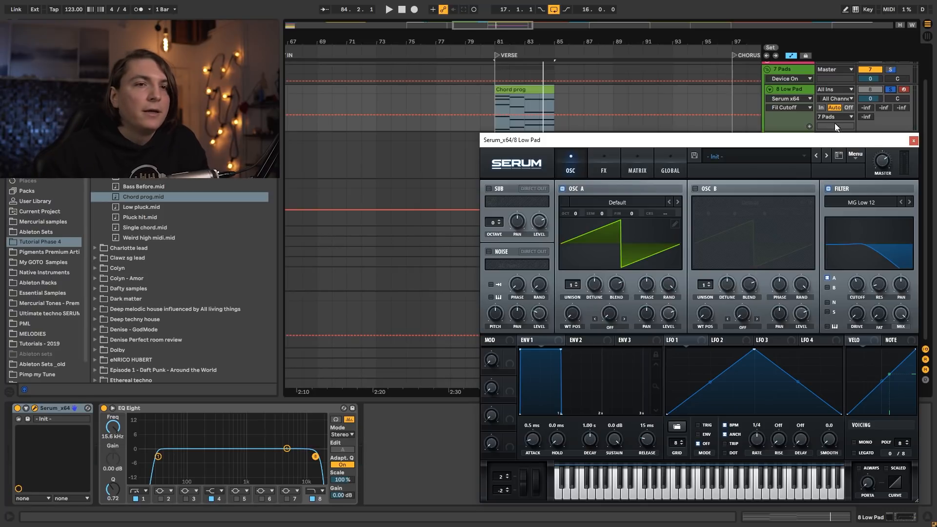
Step: Raise oscillator A by one octave and play the chord progression
{"action": "left_click", "coordinate": [694, 189]}
{"action": "left_click", "coordinate": [694, 189]}
{"action": "left_click_drag", "start_coordinate": [577, 211], "coordinate": [579, 203]}
{"action": "key", "text": "space"}
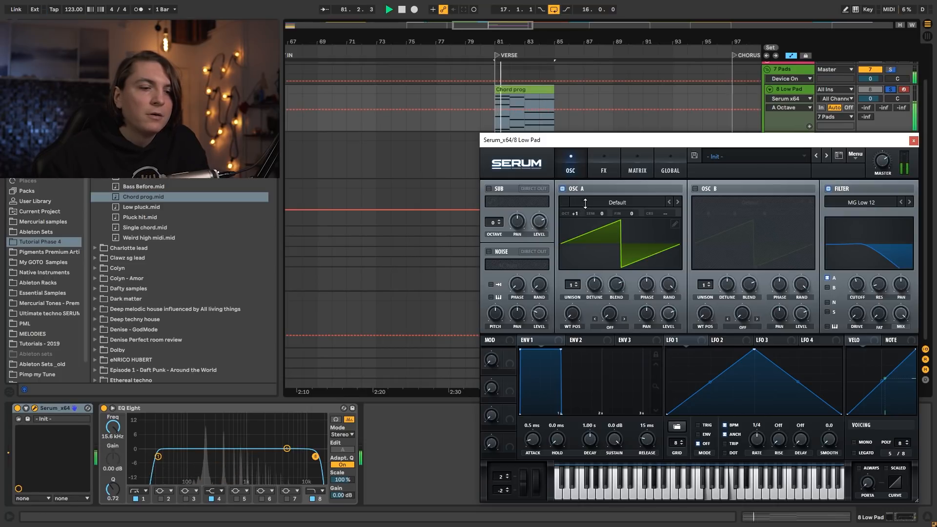
Step: Switch the filter to MG Low 18 and adjust its cutoff and resonance during playback
{"action": "left_click_drag", "start_coordinate": [882, 291], "coordinate": [859, 284]}
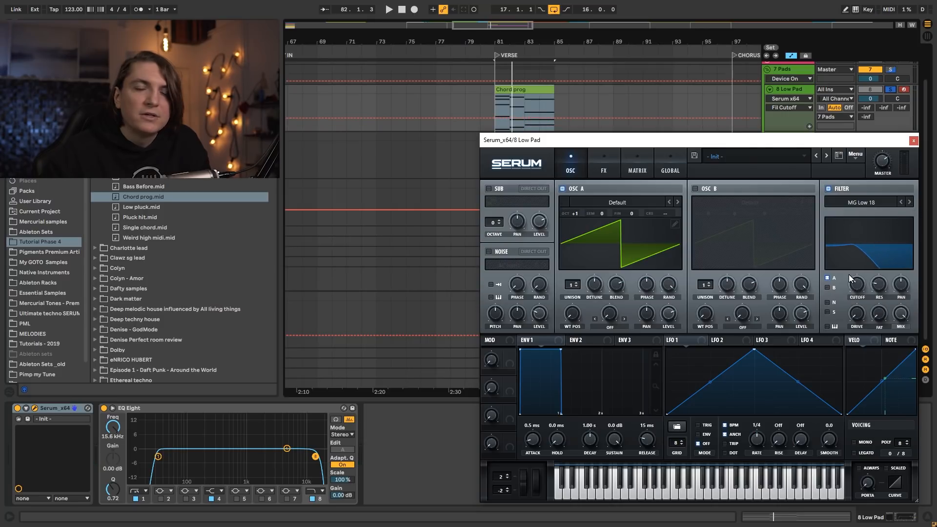
{"action": "key", "text": "space"}
{"action": "left_click_drag", "start_coordinate": [856, 287], "coordinate": [882, 279]}
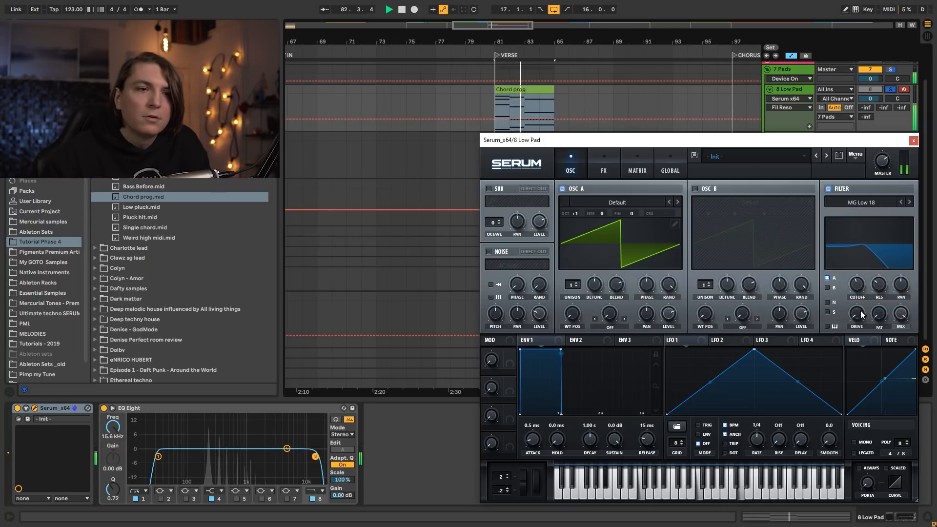
{"action": "key", "text": "space"}
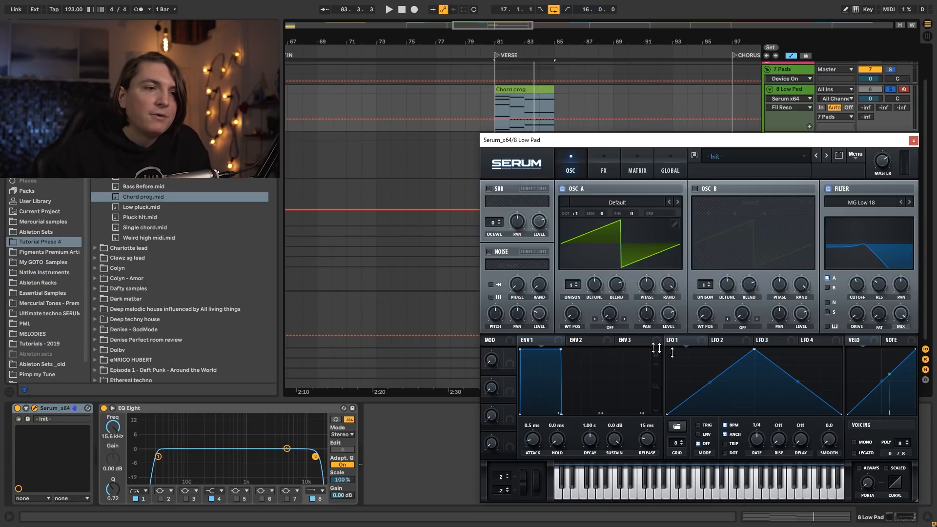
Step: Shape envelope 1 with a 159 ms attack and a -4.7 dB sustain, auditioning the pad
{"action": "left_click_drag", "start_coordinate": [521, 350], "coordinate": [519, 373]}
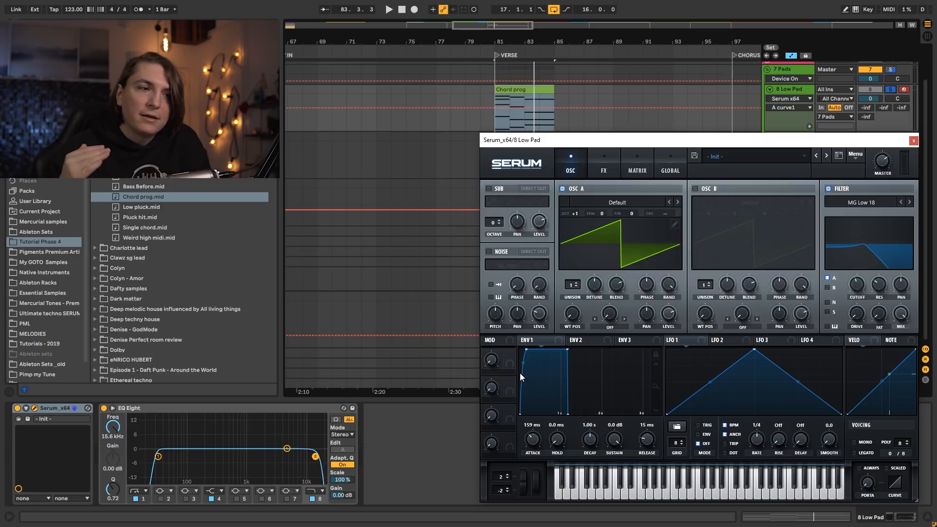
{"action": "key", "text": "space"}
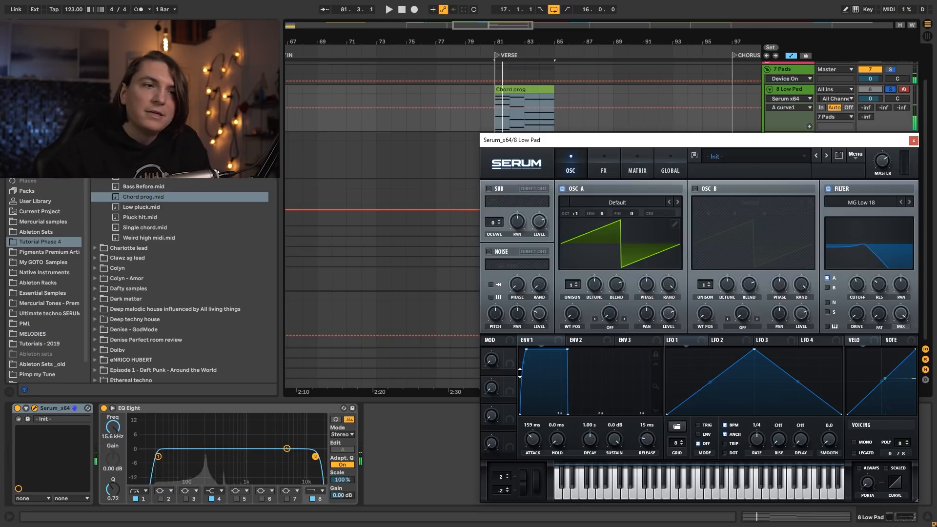
{"action": "left_click_drag", "start_coordinate": [568, 349], "coordinate": [556, 369]}
{"action": "key", "text": "space"}
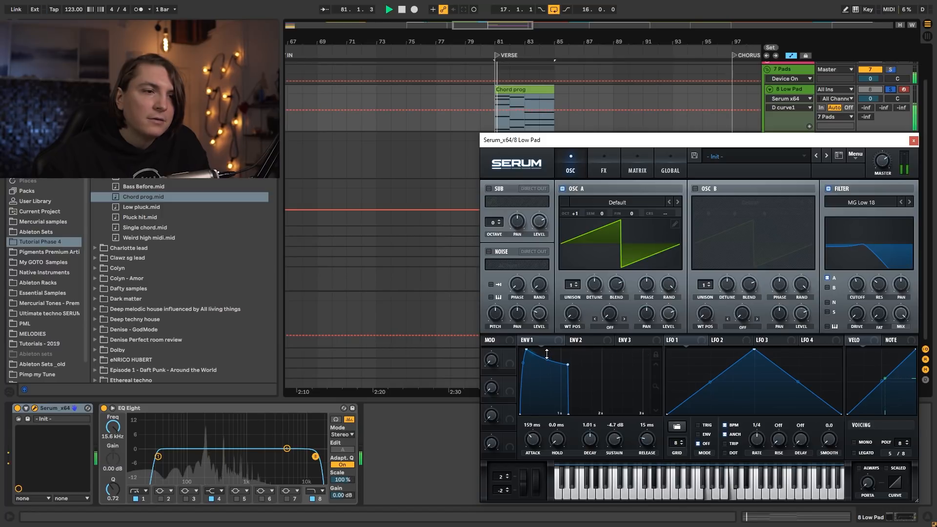
Step: Set envelope 1's decay to 921 ms and release to 520 ms, checking the tail in playback
{"action": "left_click_drag", "start_coordinate": [566, 364], "coordinate": [564, 364]}
{"action": "key", "text": "space"}
{"action": "left_click_drag", "start_coordinate": [647, 440], "coordinate": [650, 421]}
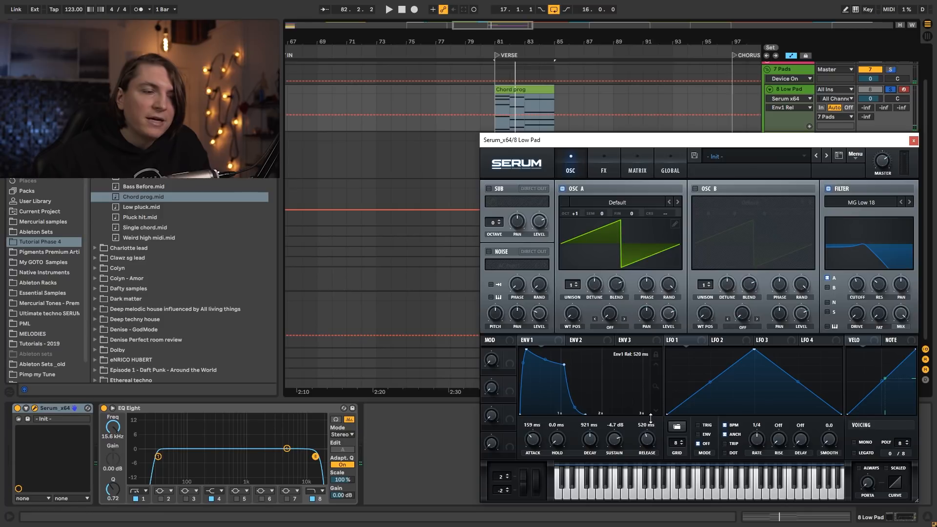
{"action": "key", "text": "space"}
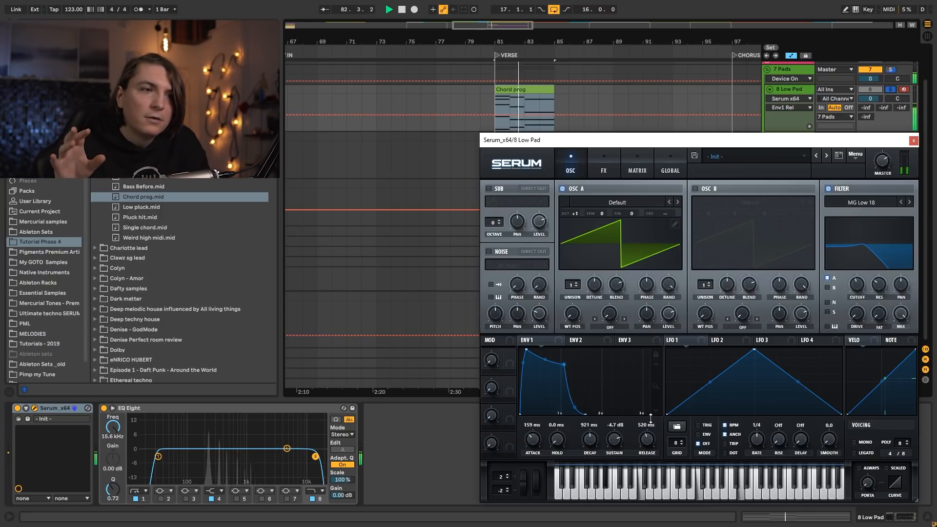
{"action": "key", "text": "space"}
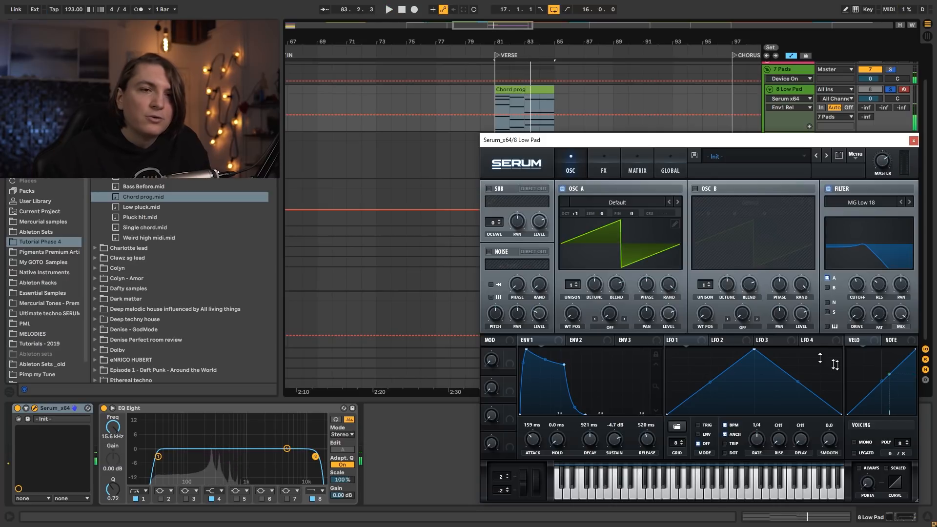
Step: Raise the filter cutoff to brighten the pad and audition the chords
{"action": "left_click_drag", "start_coordinate": [863, 283], "coordinate": [864, 274]}
{"action": "key", "text": "space"}
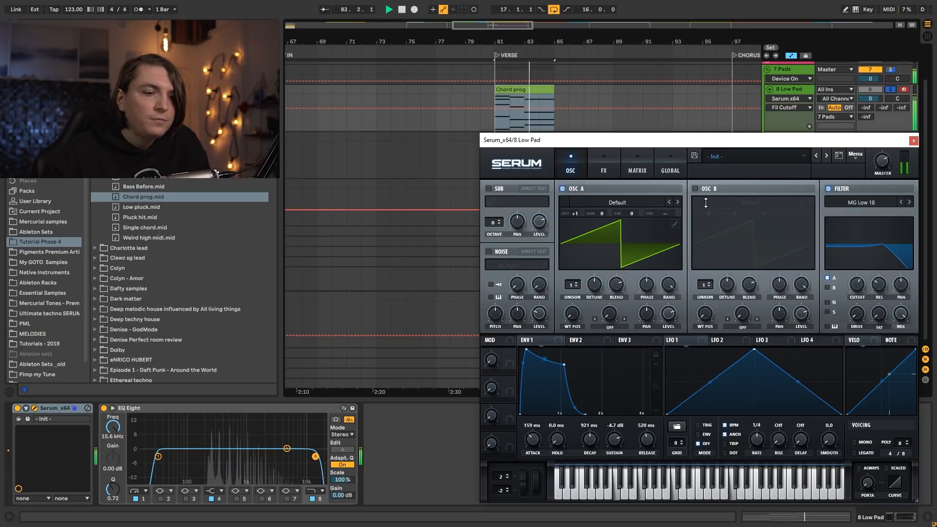
{"action": "key", "text": "space"}
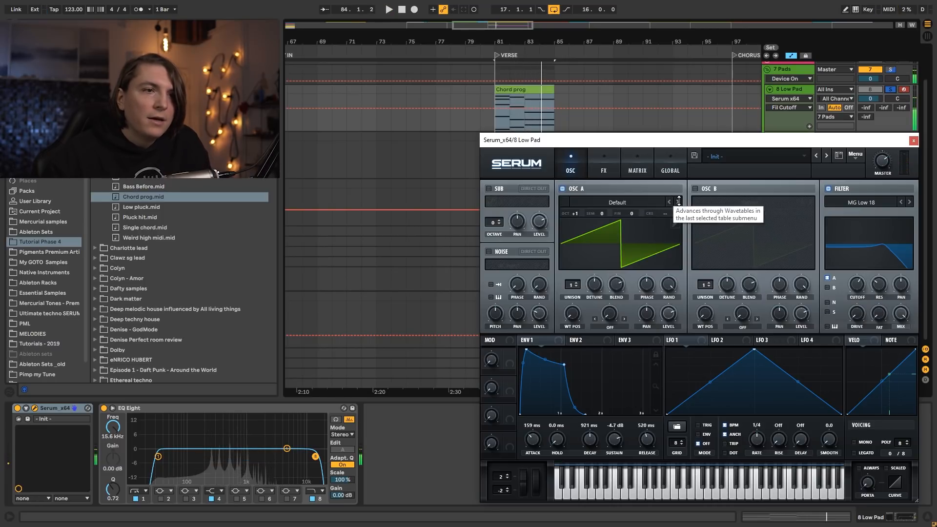
Step: Load the Basic Mg wavetable in oscillator A and move its wavetable position to a saw-like shape
{"action": "left_click", "coordinate": [678, 201]}
{"action": "left_click", "coordinate": [678, 201]}
{"action": "left_click", "coordinate": [679, 201]}
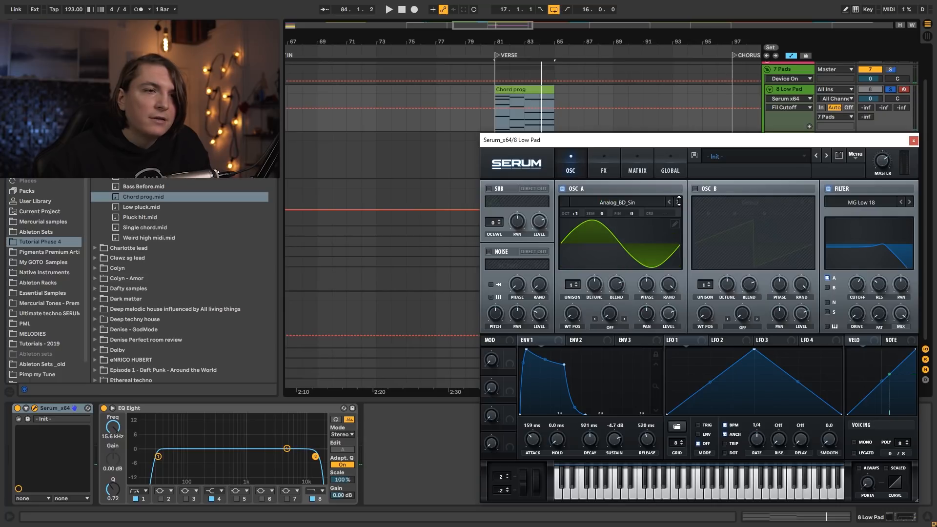
{"action": "left_click", "coordinate": [679, 201]}
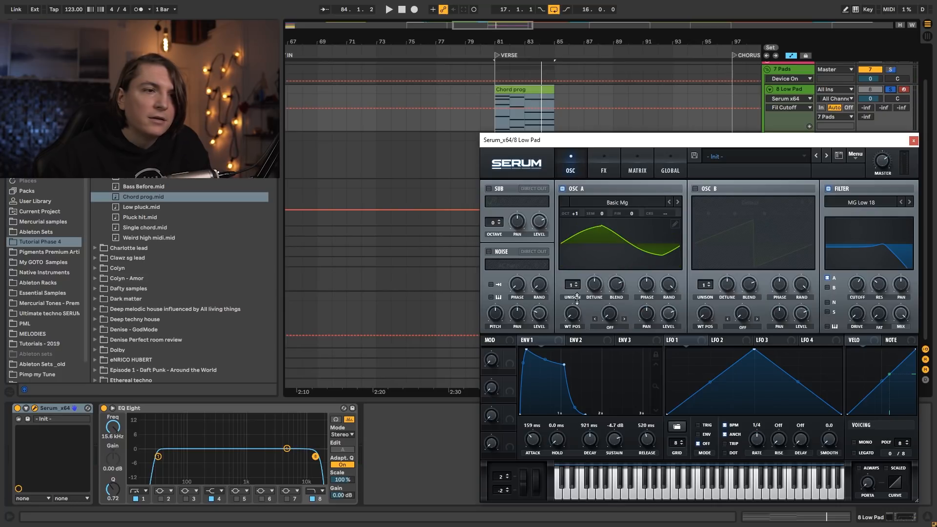
{"action": "left_click_drag", "start_coordinate": [573, 315], "coordinate": [570, 288]}
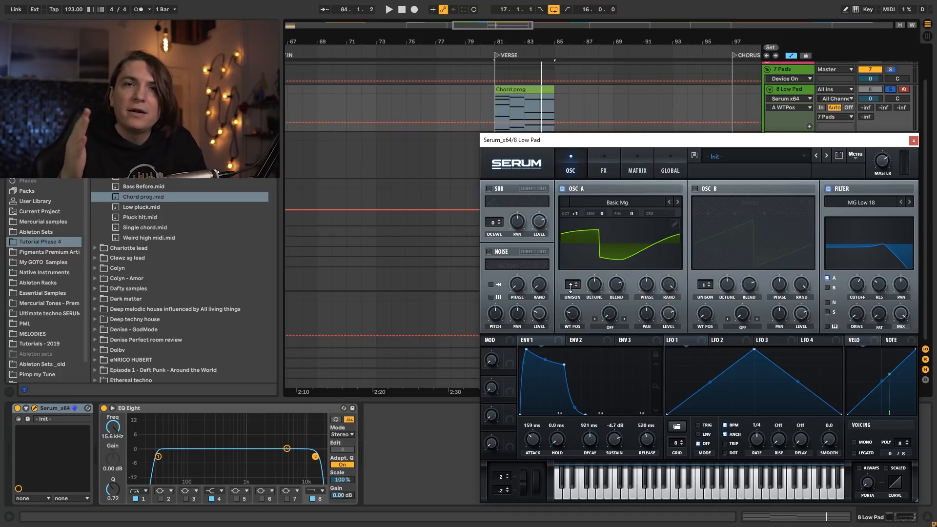
Step: Set oscillator A to 5 unison voices and adjust its detune while listening to the chords
{"action": "key", "text": "space"}
{"action": "left_click_drag", "start_coordinate": [576, 314], "coordinate": [598, 308]}
{"action": "key", "text": "space"}
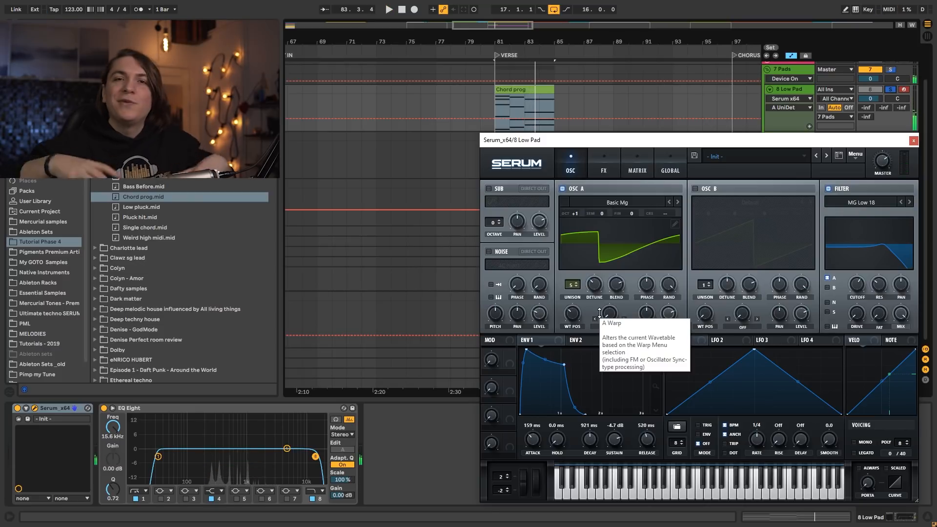
{"action": "key", "text": "space"}
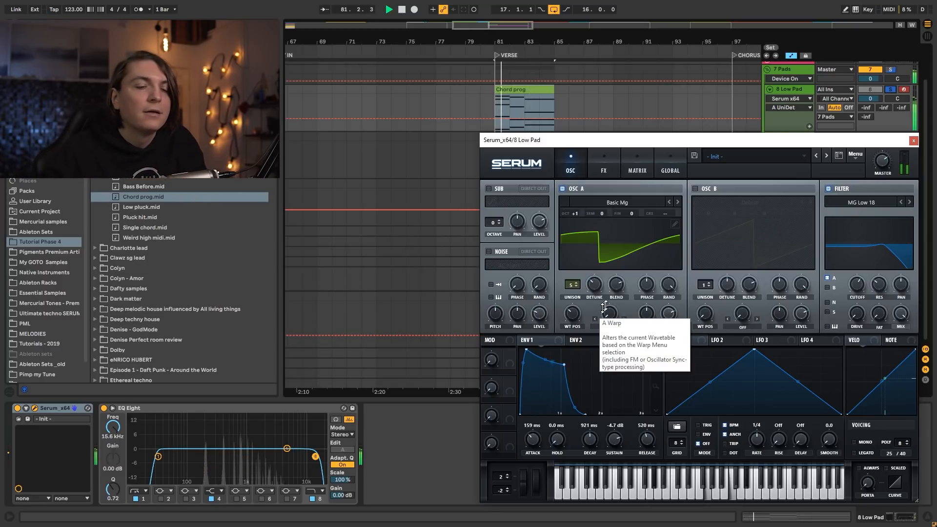
{"action": "key", "text": "space"}
Step: Enable oscillator B with the analog Basic_Cjw wavetable and 4 unison voices
{"action": "left_click", "coordinate": [695, 188]}
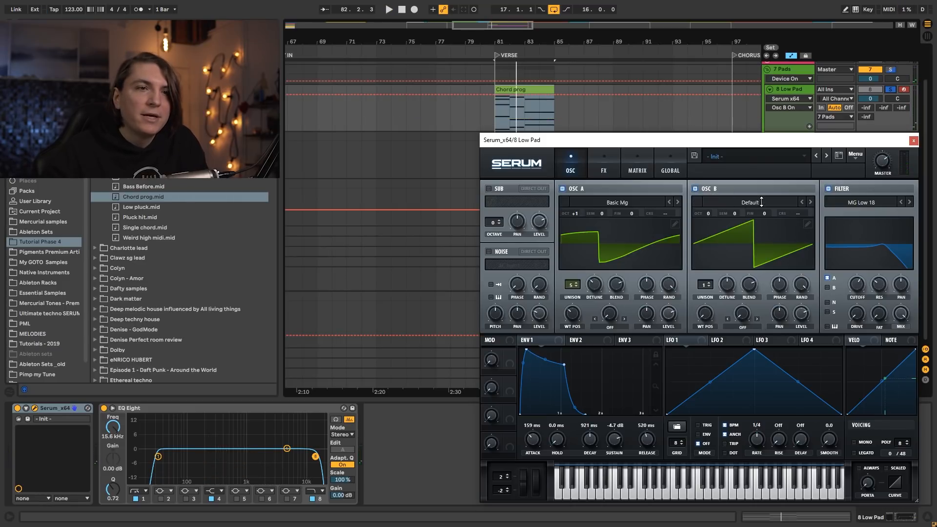
{"action": "left_click", "coordinate": [761, 202]}
{"action": "mouse_move", "coordinate": [752, 214]}
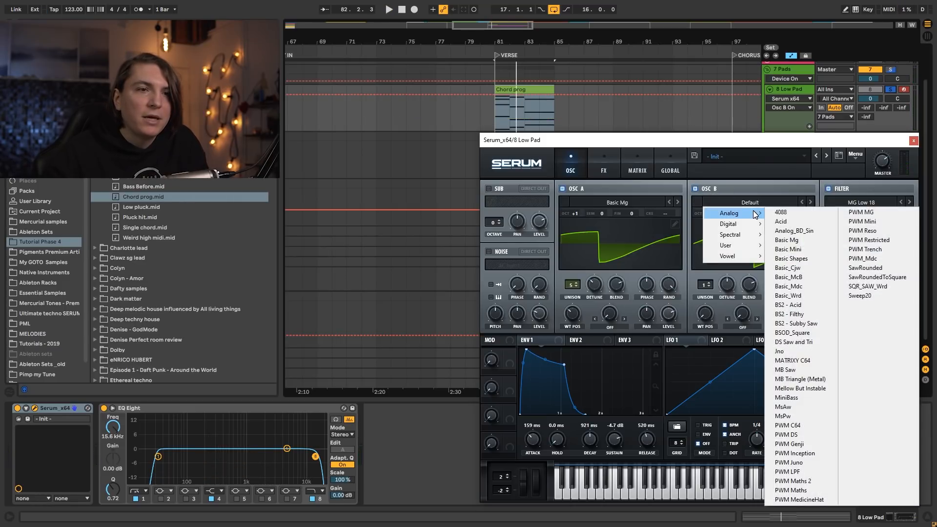
{"action": "left_click", "coordinate": [823, 260]}
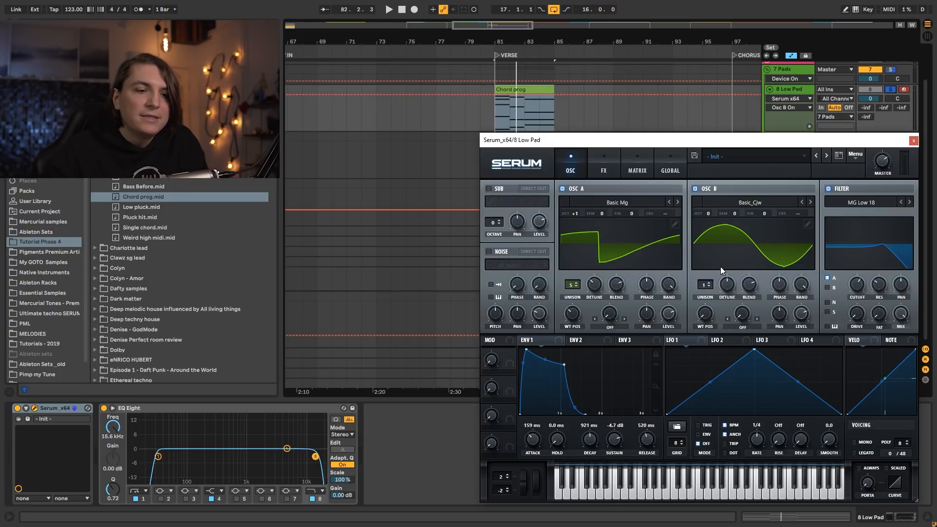
{"action": "left_click_drag", "start_coordinate": [702, 291], "coordinate": [707, 277]}
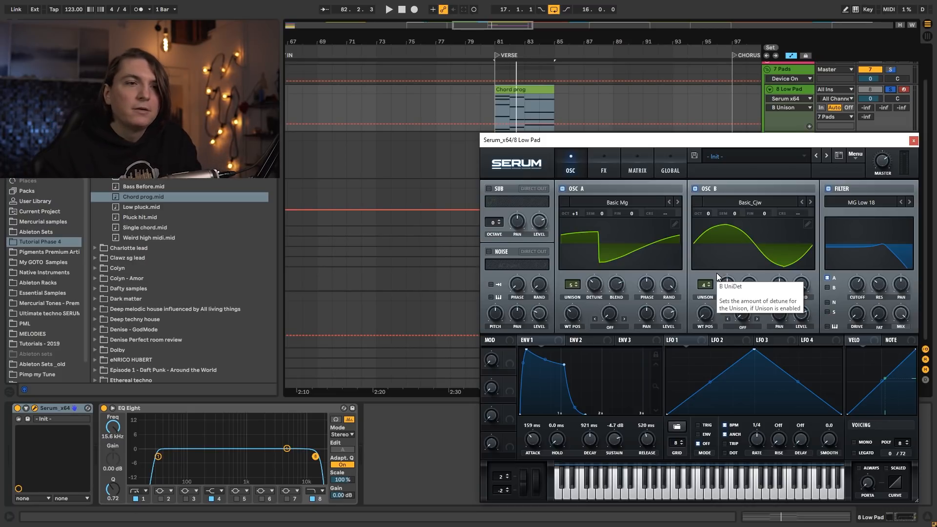
Step: Route oscillator B through the filter and compare the sound in playback
{"action": "key", "text": "space"}
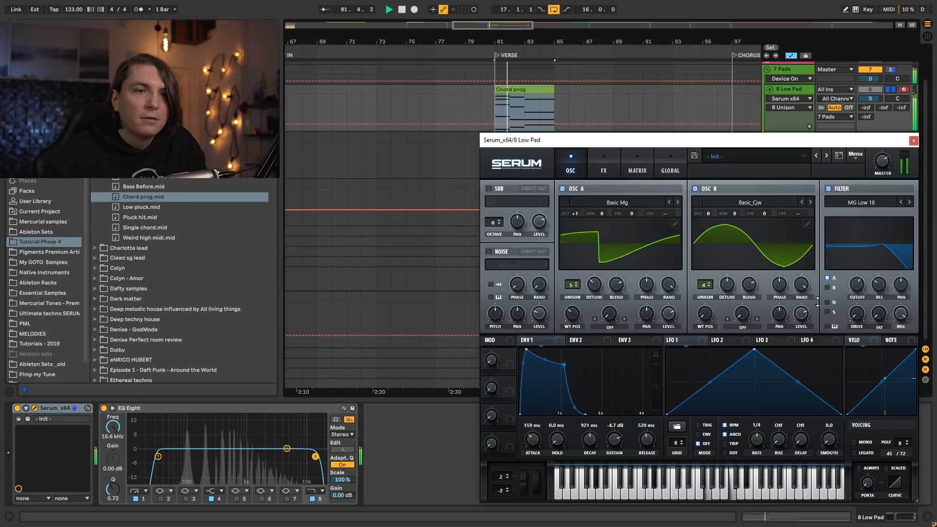
{"action": "left_click", "coordinate": [827, 287]}
{"action": "key", "text": "space"}
{"action": "key", "text": "space"}
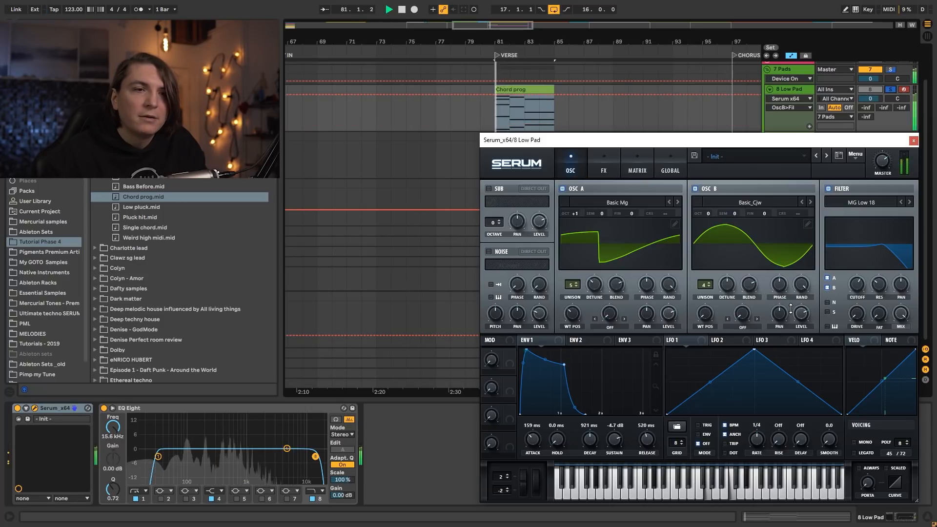
Step: Move oscillator B's wavetable position to a saw-like shape and adjust its unison detune during playback
{"action": "left_click_drag", "start_coordinate": [753, 270], "coordinate": [716, 216]}
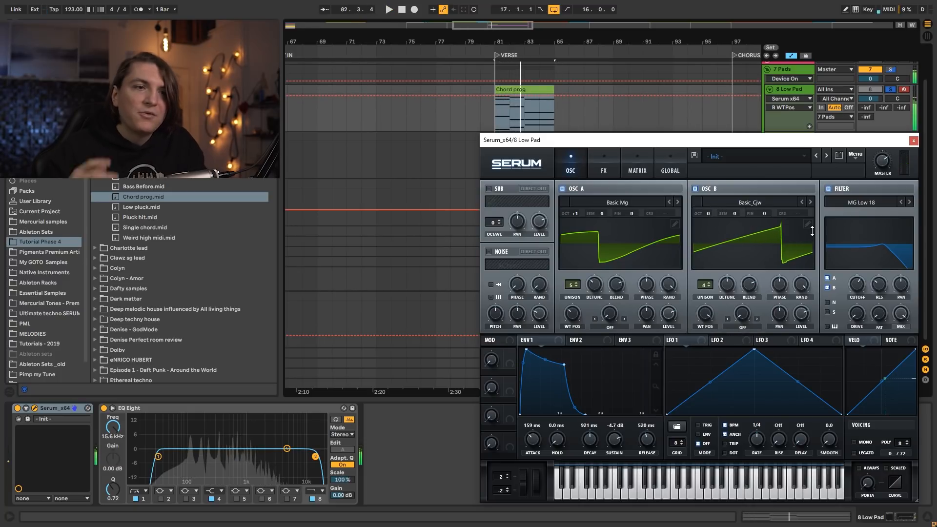
{"action": "key", "text": "space"}
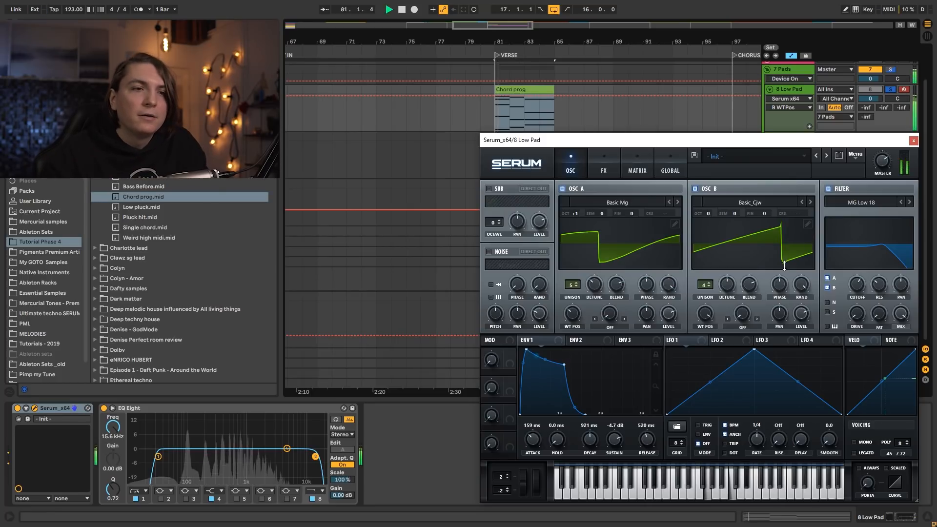
{"action": "mouse_move", "coordinate": [732, 289]}
{"action": "left_mouse_down"}
{"action": "mouse_move", "coordinate": [731, 302]}
{"action": "mouse_move", "coordinate": [730, 289]}
{"action": "left_mouse_up"}
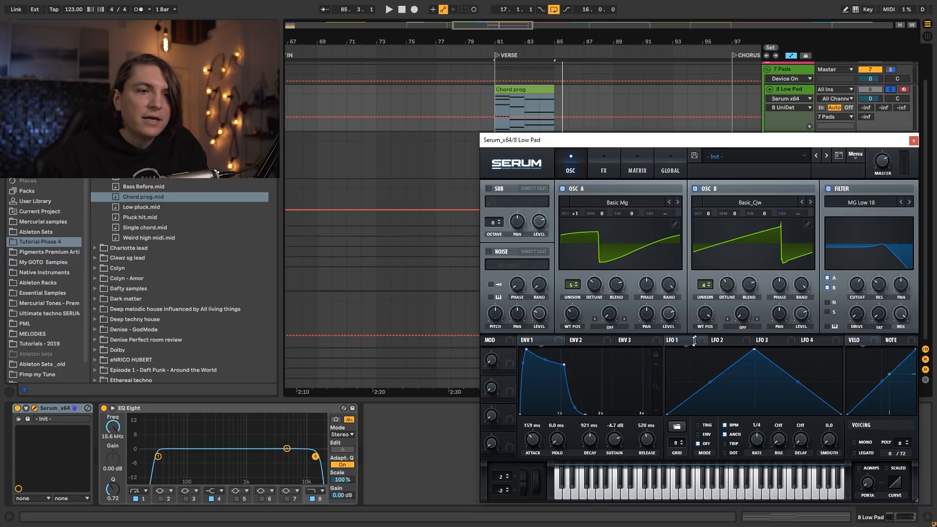
Step: Modulate the fine tuning of oscillators B and A with LFO 1 and audition the pad
{"action": "left_click_drag", "start_coordinate": [766, 211], "coordinate": [774, 267]}
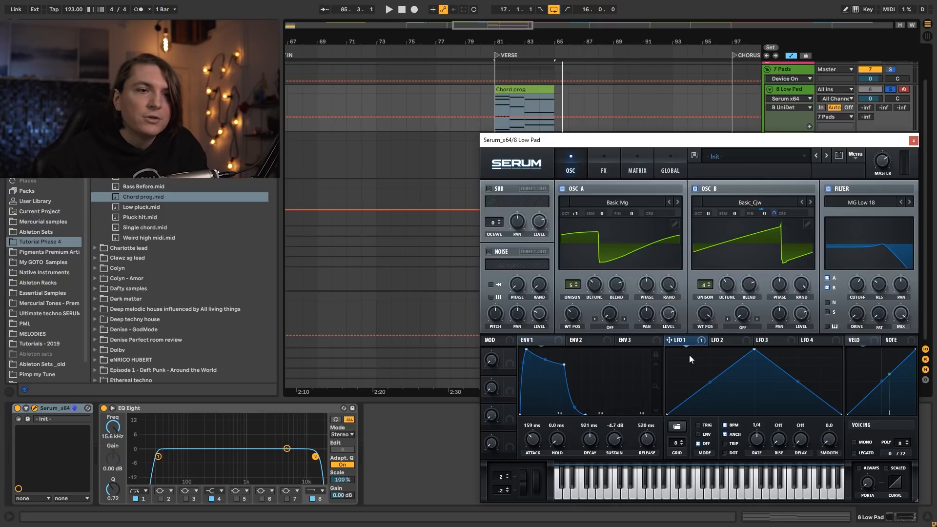
{"action": "left_click_drag", "start_coordinate": [637, 215], "coordinate": [643, 282]}
{"action": "key", "text": "space"}
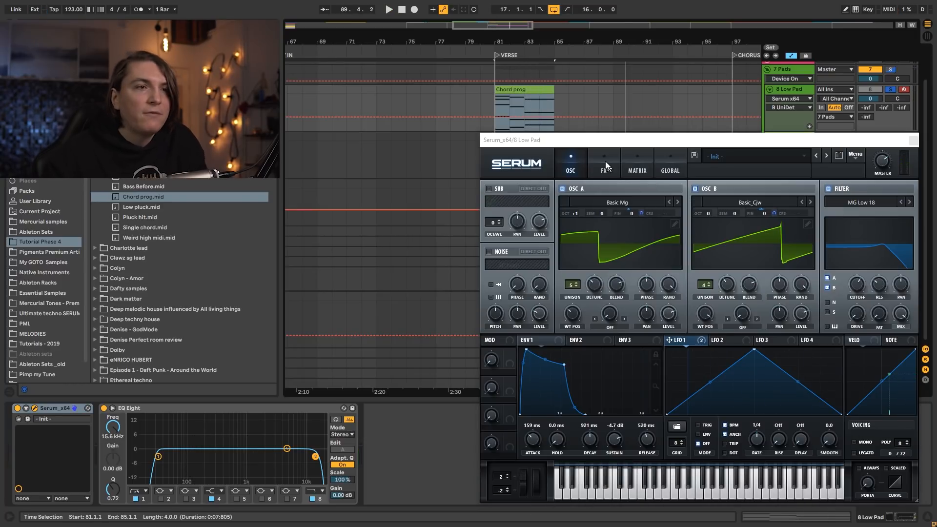
Step: Enable the reverb effect on the Low Pad and set its mix to about 27% during playback
{"action": "left_click", "coordinate": [605, 161]}
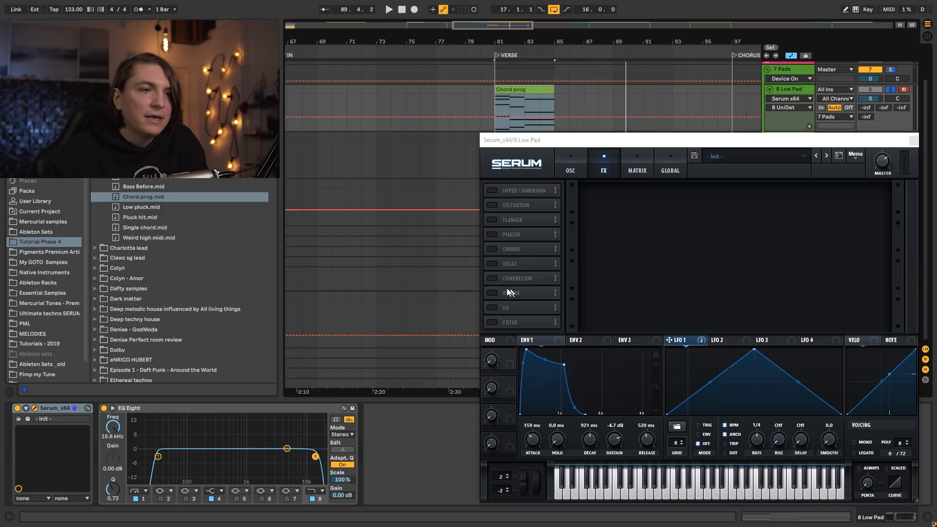
{"action": "left_click", "coordinate": [492, 293]}
{"action": "key", "text": "space"}
{"action": "mouse_move", "coordinate": [868, 198]}
{"action": "left_mouse_down"}
{"action": "mouse_move", "coordinate": [874, 182]}
{"action": "mouse_move", "coordinate": [874, 194]}
{"action": "left_mouse_up"}
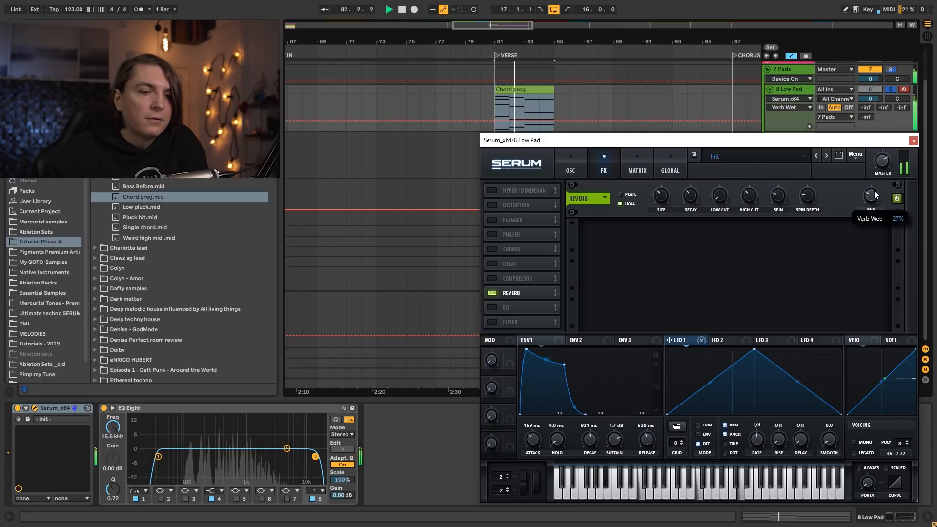
{"action": "key", "text": "space"}
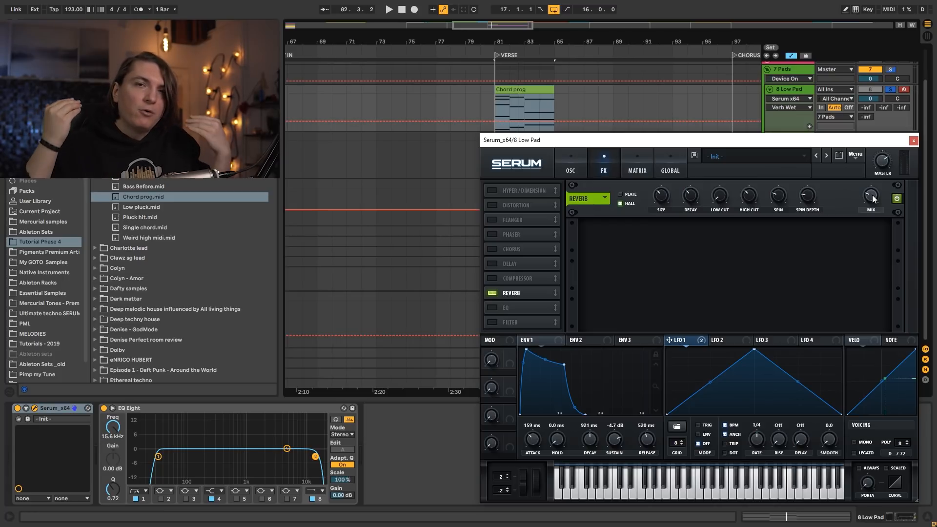
Step: Raise the reverb's high cut and adjust its low cut and size while auditioning the pad
{"action": "key", "text": "space"}
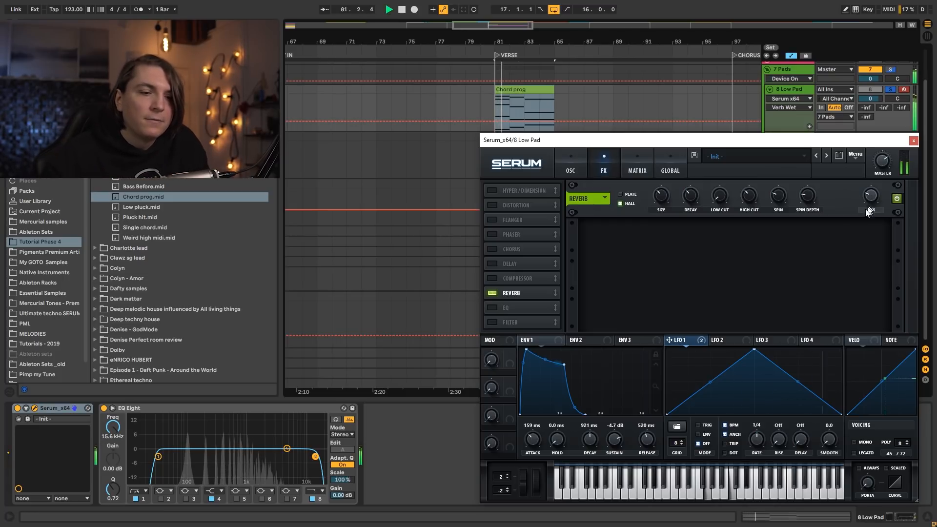
{"action": "left_click_drag", "start_coordinate": [751, 200], "coordinate": [723, 176]}
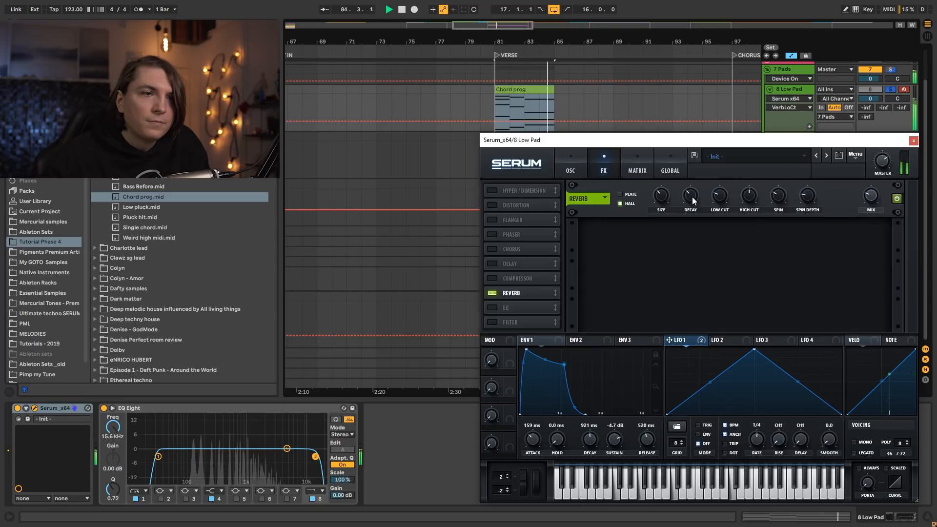
{"action": "left_click", "coordinate": [662, 194]}
{"action": "key", "text": "space"}
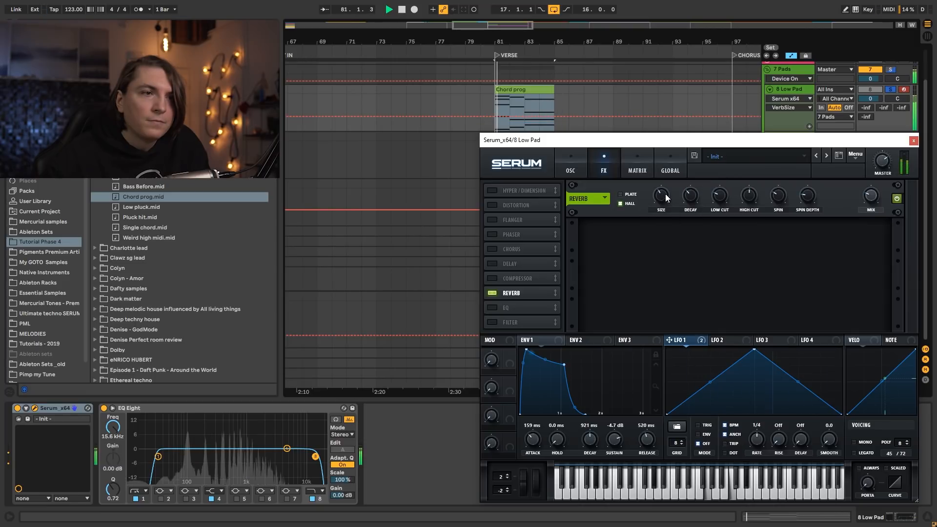
{"action": "left_click_drag", "start_coordinate": [666, 197], "coordinate": [665, 197]}
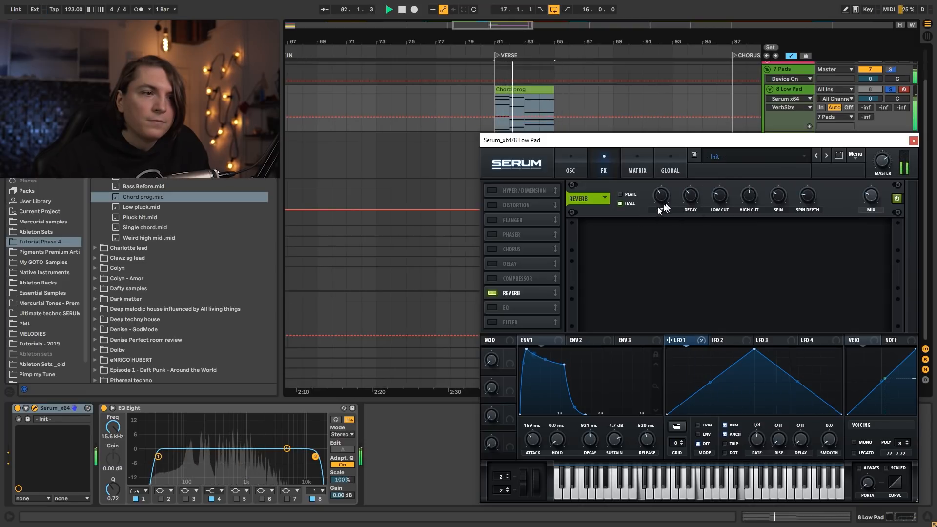
{"action": "key", "text": "space"}
Step: Move the reverb ahead of the chorus and enable the chorus with a mix of about 39%
{"action": "left_click_drag", "start_coordinate": [507, 294], "coordinate": [519, 248]}
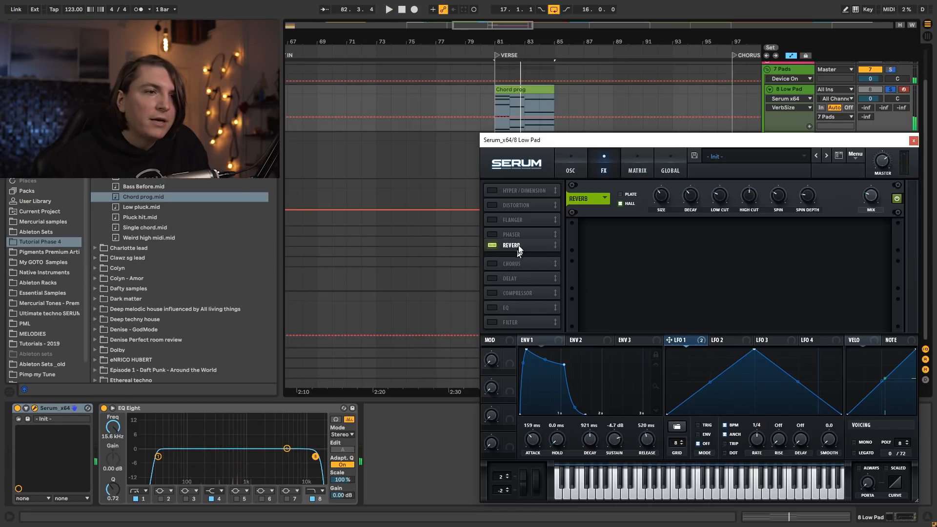
{"action": "left_click", "coordinate": [498, 263]}
{"action": "key", "text": "space"}
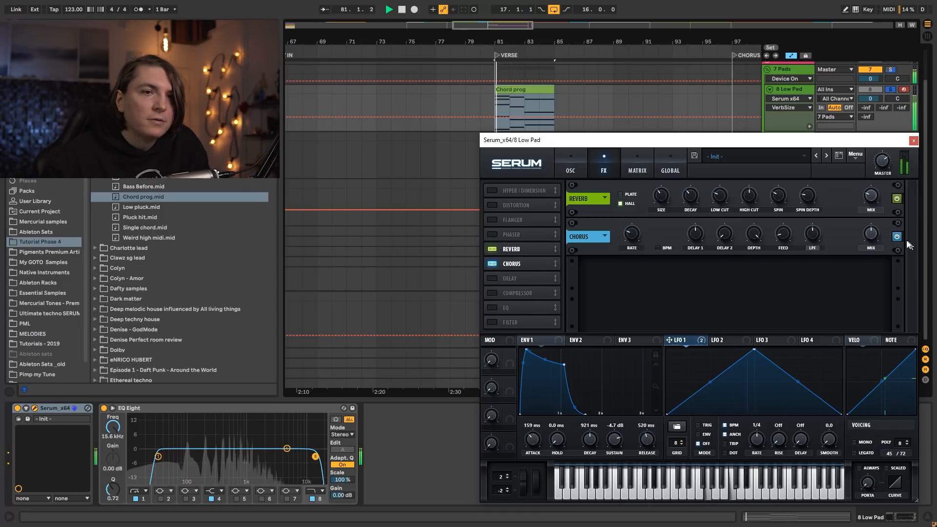
{"action": "left_click", "coordinate": [872, 242]}
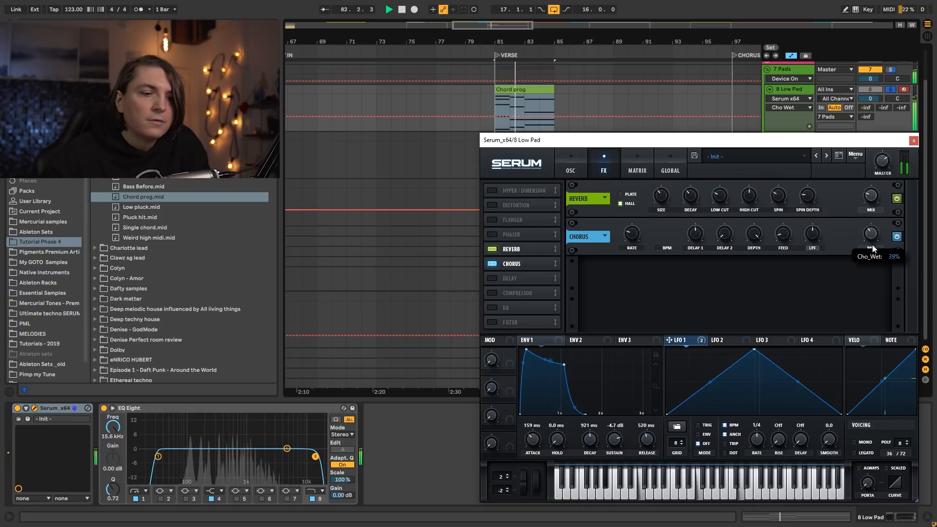
{"action": "key", "text": "space"}
Step: Enable the compressor and adjust its threshold while auditioning the pad
{"action": "left_click", "coordinate": [492, 292]}
{"action": "key", "text": "space"}
{"action": "left_click", "coordinate": [633, 271]}
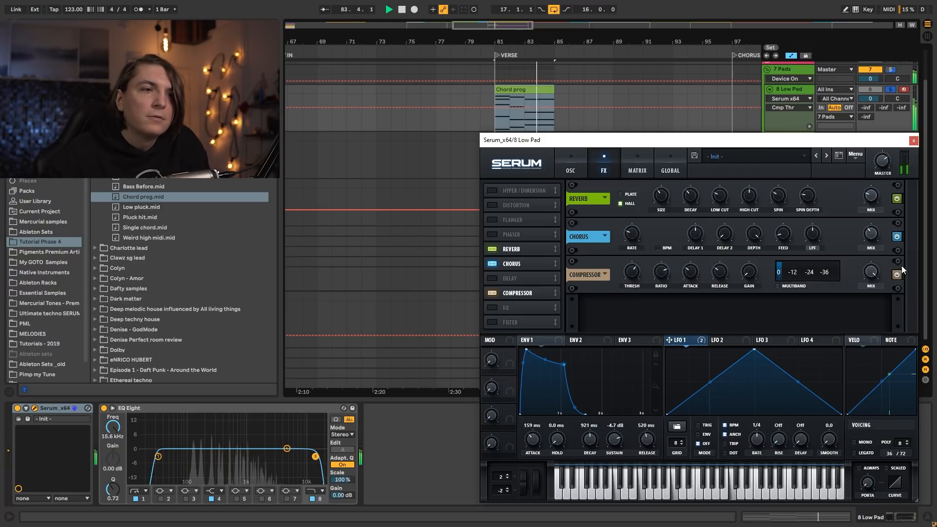
{"action": "key", "text": "space"}
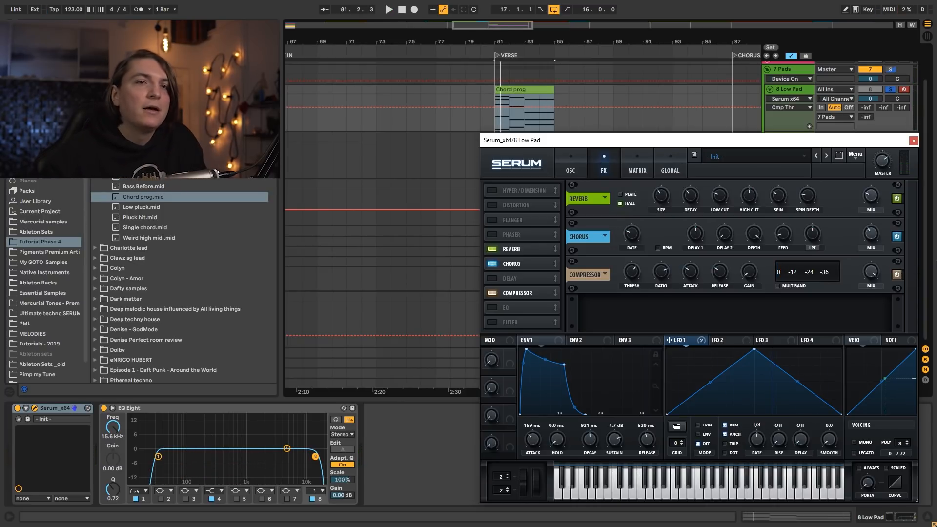
Step: Close the synth window, extend the Low Pad's Chord prog clip to bar 97 and start playback
{"action": "left_click", "coordinate": [913, 141]}
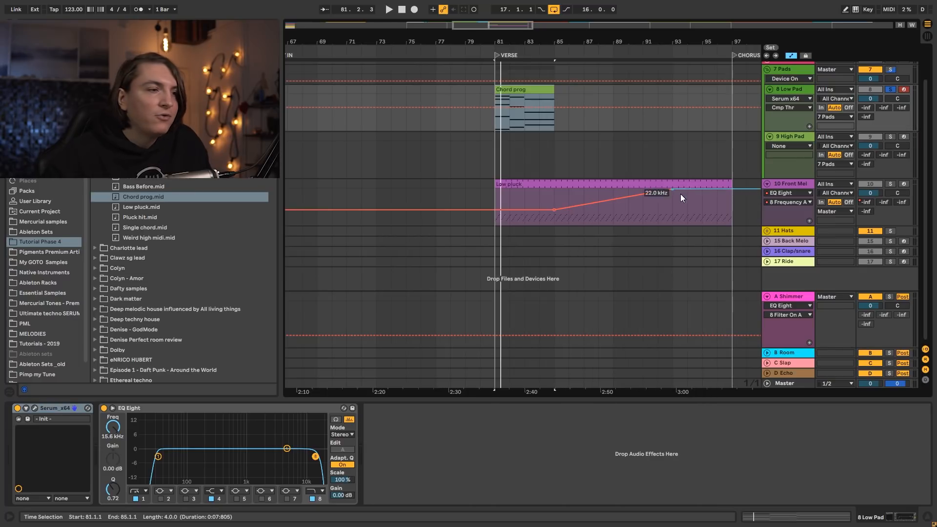
{"action": "left_click_drag", "start_coordinate": [554, 90], "coordinate": [732, 90]}
{"action": "key", "text": "space"}
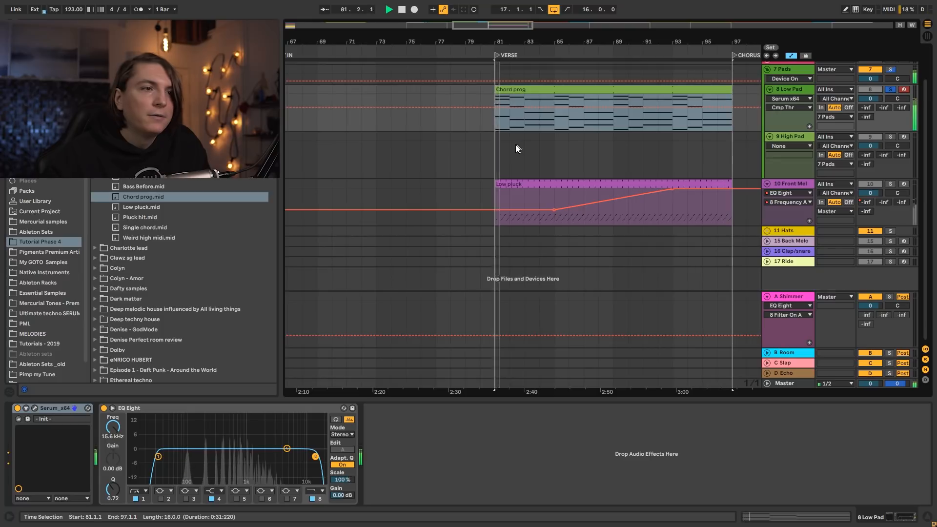
Step: Set the Low Pad's EQ Eight low cut to about 129 Hz and its high cut to about 681 Hz
{"action": "left_click_drag", "start_coordinate": [158, 457], "coordinate": [188, 457]}
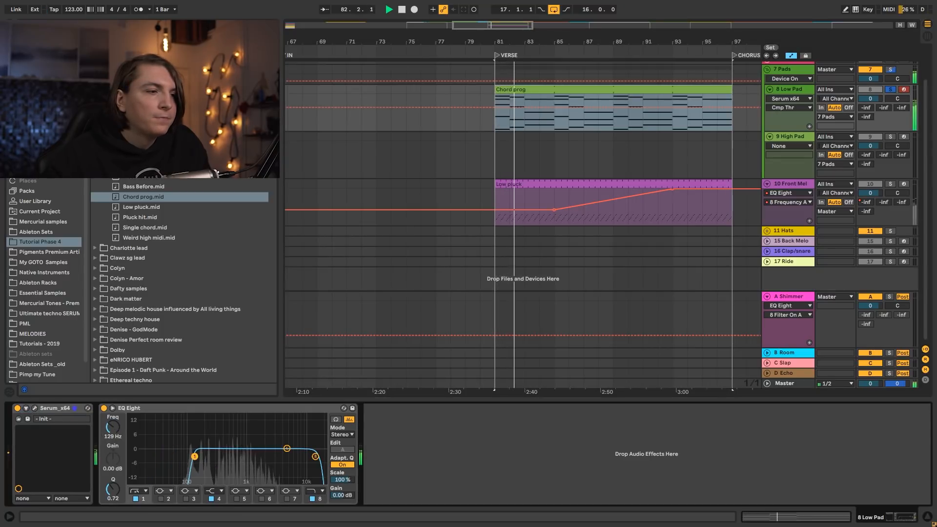
{"action": "left_click_drag", "start_coordinate": [316, 456], "coordinate": [237, 456]}
{"action": "key", "text": "space"}
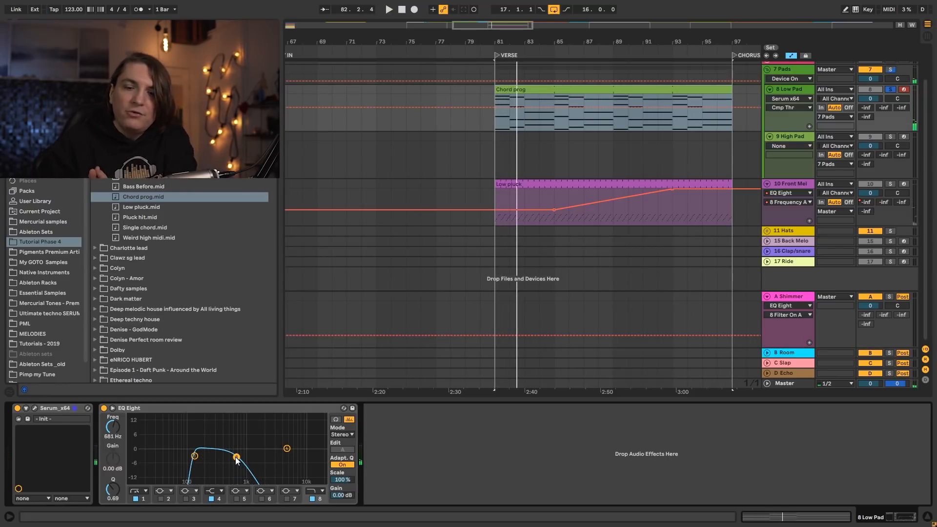
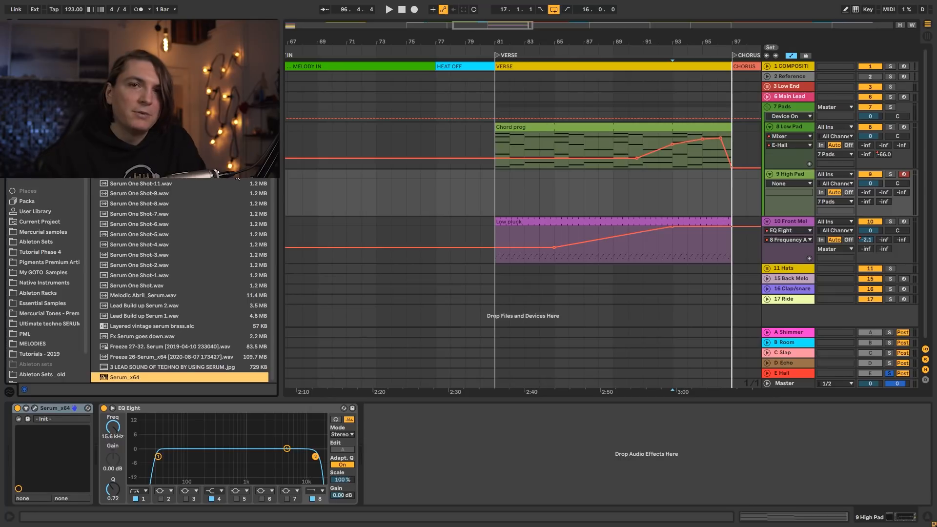
Step: Place Single chord.mid on the High Pad track from bar 85 to bar 97 and inspect its notes
{"action": "left_click_drag", "start_coordinate": [145, 227], "coordinate": [664, 175]}
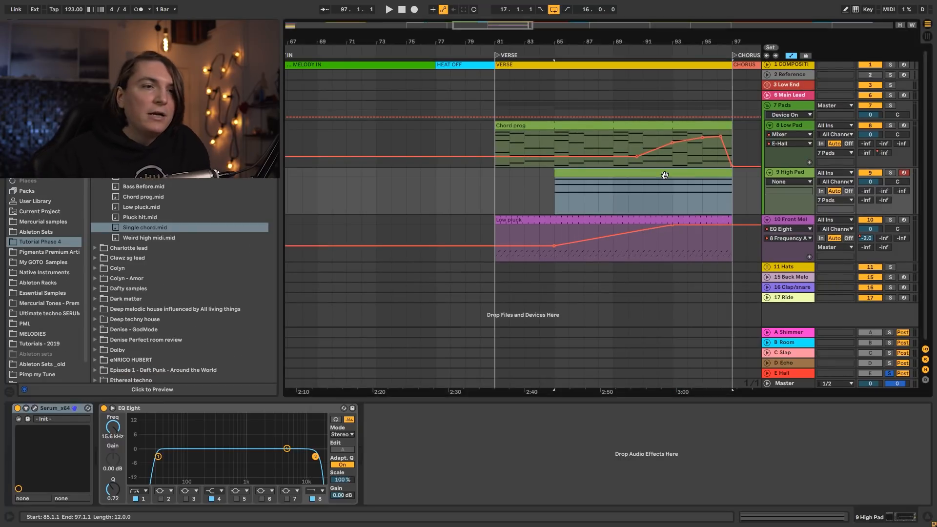
{"action": "double_click", "coordinate": [664, 175]}
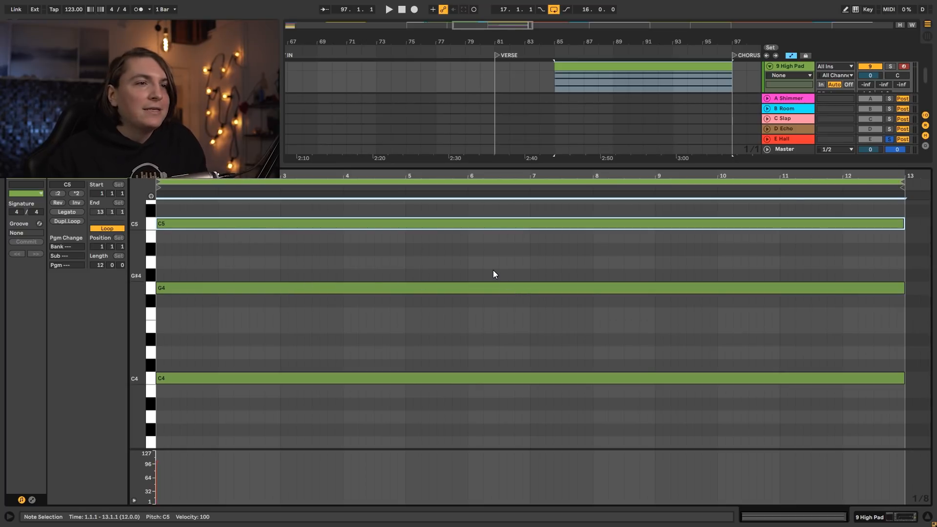
{"action": "scroll", "coordinate": [616, 307], "scroll_direction": "up", "scroll_amount": 3}
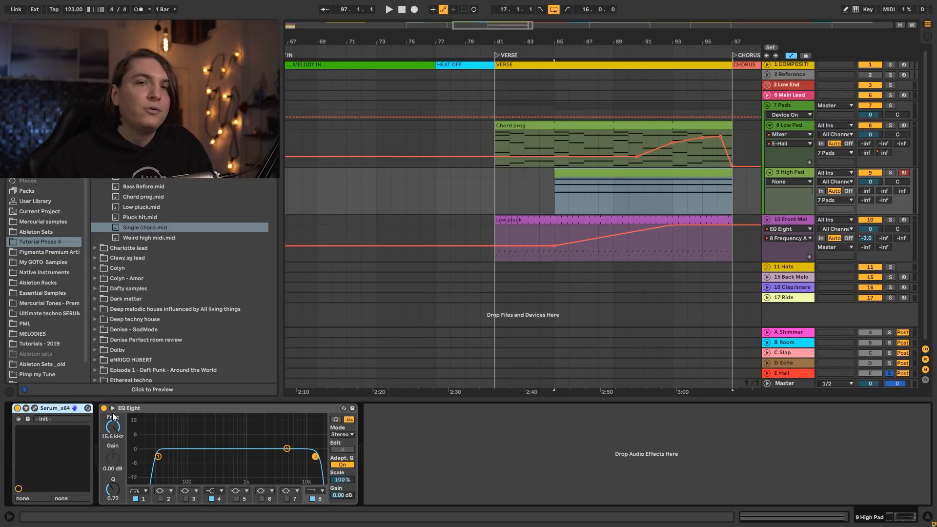
Step: Open Serum on the High Pad track, enable the MG Low 12 filter and raise its cutoff
{"action": "left_click", "coordinate": [35, 408]}
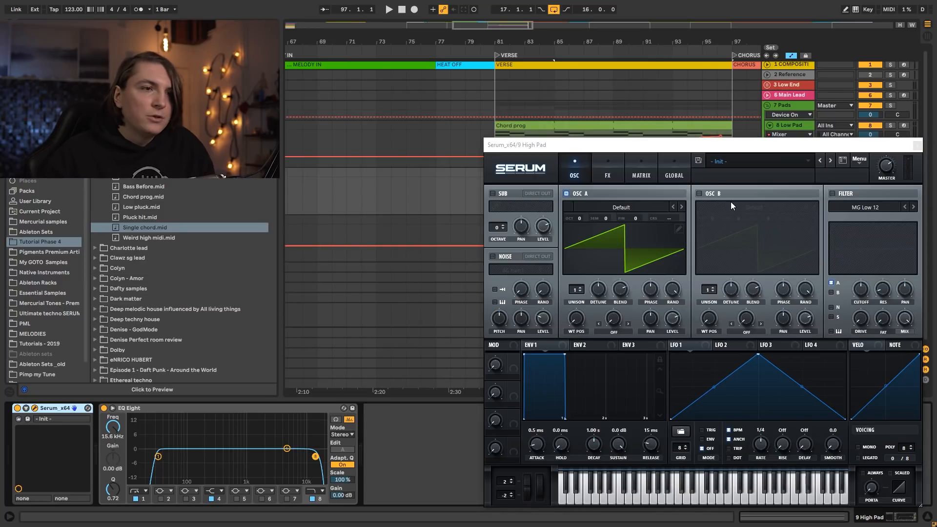
{"action": "left_click", "coordinate": [832, 193]}
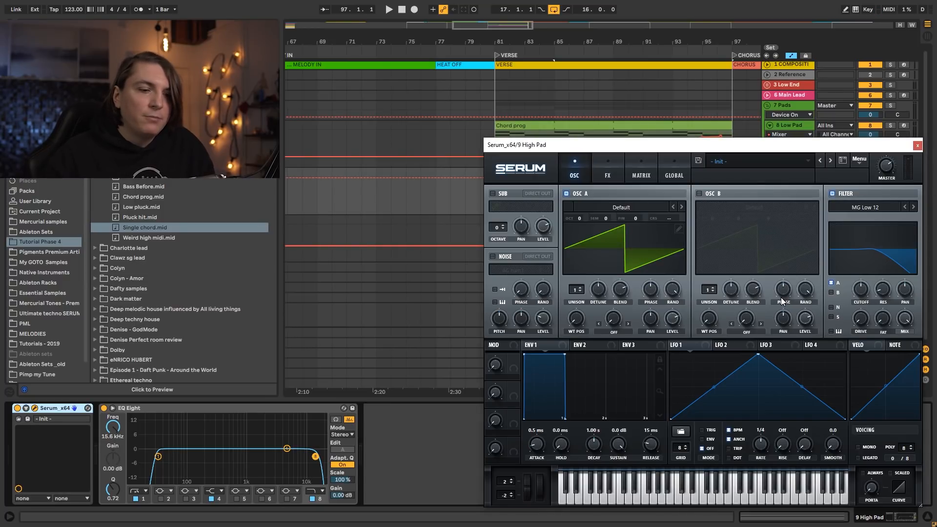
{"action": "left_click_drag", "start_coordinate": [861, 292], "coordinate": [866, 264]}
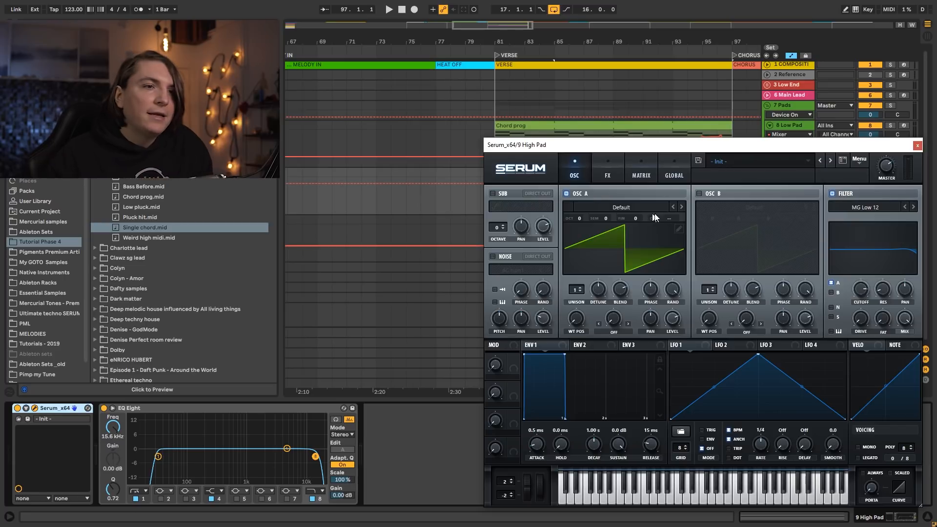
Step: Load the Basic Mg wavetable in oscillator A and raise its wavetable position to a square-like shape
{"action": "left_click", "coordinate": [681, 204]}
{"action": "left_click", "coordinate": [681, 204]}
{"action": "left_click", "coordinate": [681, 205]}
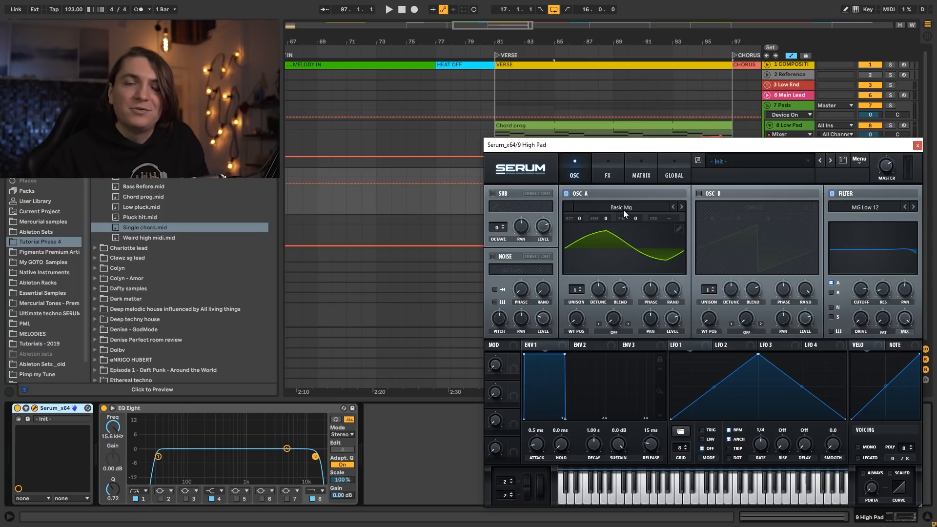
{"action": "left_click_drag", "start_coordinate": [577, 320], "coordinate": [575, 288]}
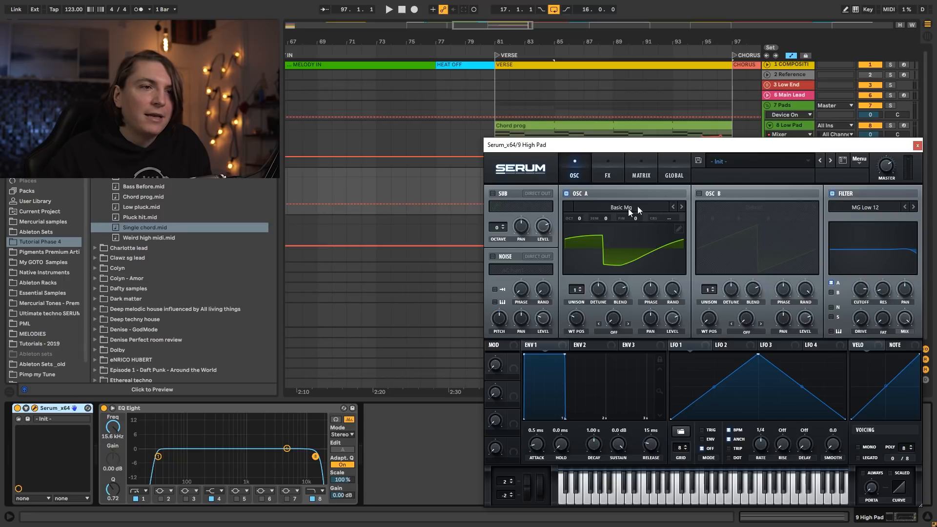
Step: Audition the High Pad with the Low Pad muted, playing from bar 85
{"action": "left_click_drag", "start_coordinate": [723, 145], "coordinate": [239, 141]}
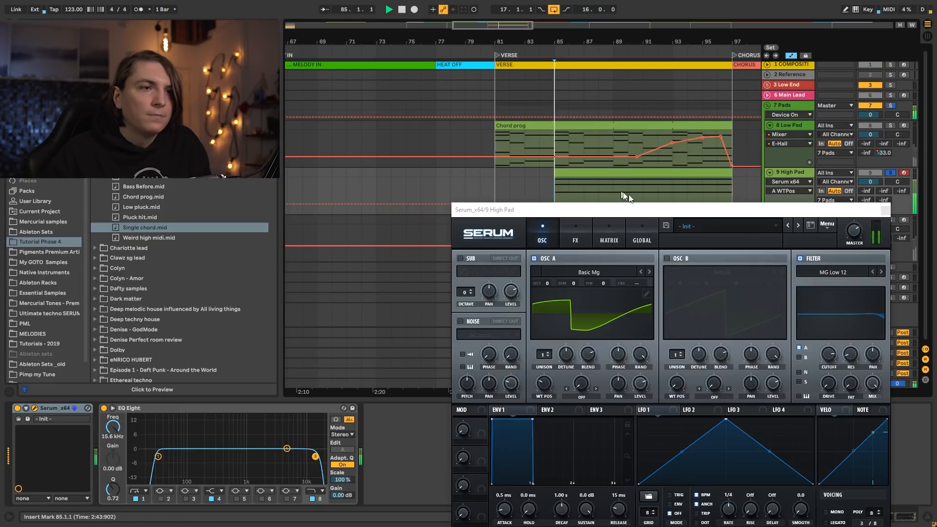
{"action": "key", "text": "space"}
{"action": "left_click_drag", "start_coordinate": [655, 211], "coordinate": [684, 153]}
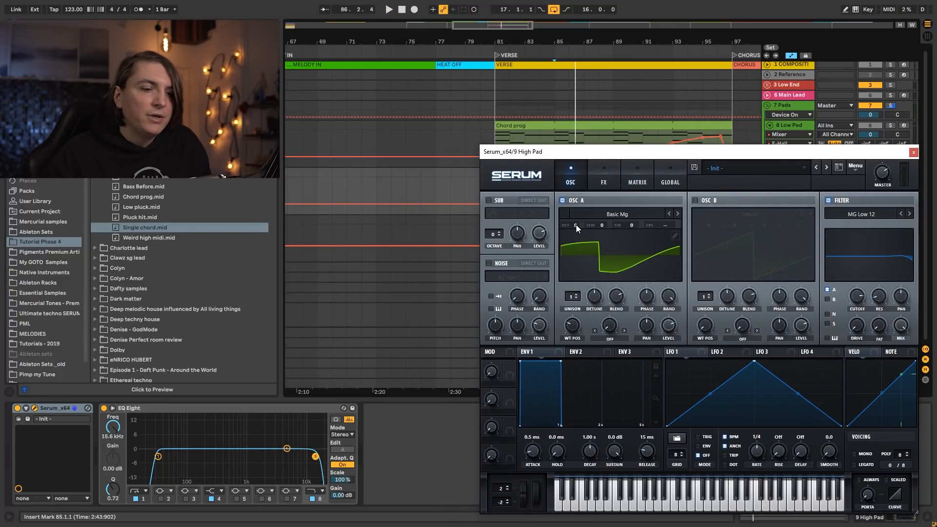
Step: Set oscillator A to octave -1 with 5 unison voices and reduce its detune during playback
{"action": "left_click_drag", "start_coordinate": [576, 224], "coordinate": [576, 239]}
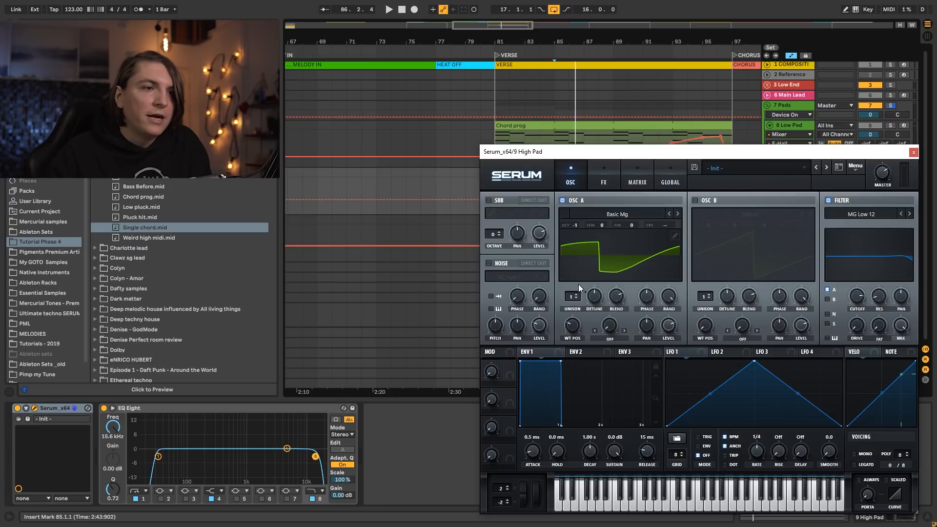
{"action": "left_click_drag", "start_coordinate": [572, 297], "coordinate": [573, 266]}
{"action": "key", "text": "space"}
{"action": "left_click_drag", "start_coordinate": [593, 296], "coordinate": [593, 309]}
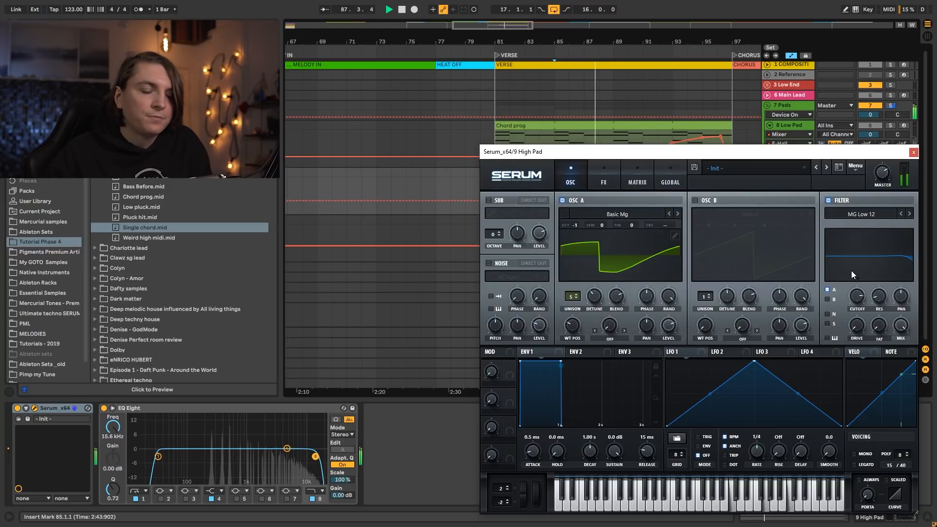
{"action": "key", "text": "space"}
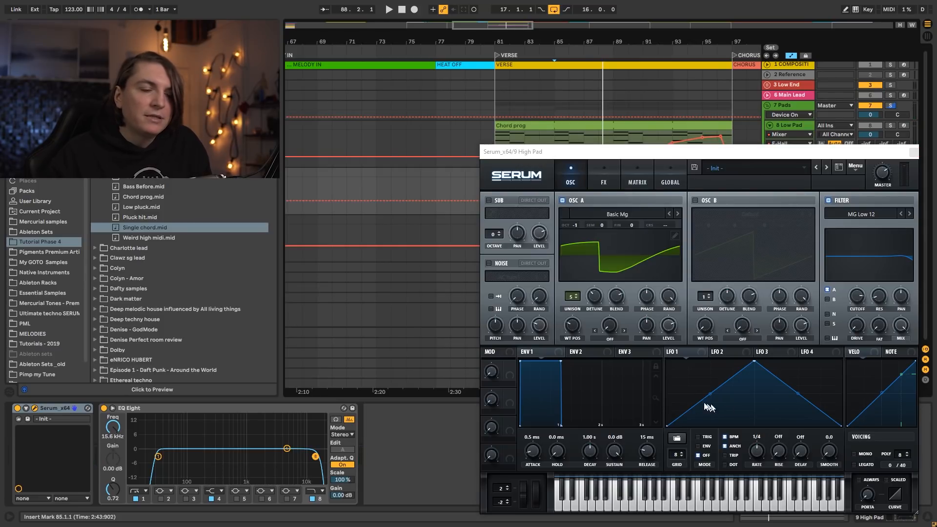
Step: Reshape LFO 1 into an irregular curve with three peaks of different heights
{"action": "left_click_drag", "start_coordinate": [701, 402], "coordinate": [700, 378]}
{"action": "left_click_drag", "start_coordinate": [728, 413], "coordinate": [735, 406]}
{"action": "double_click", "coordinate": [768, 373]}
{"action": "left_click_drag", "start_coordinate": [768, 373], "coordinate": [807, 395]}
Step: Modulate oscillator A's unison detune with LFO 1 at an amount of 24 and audition it
{"action": "left_click_drag", "start_coordinate": [628, 324], "coordinate": [593, 296]}
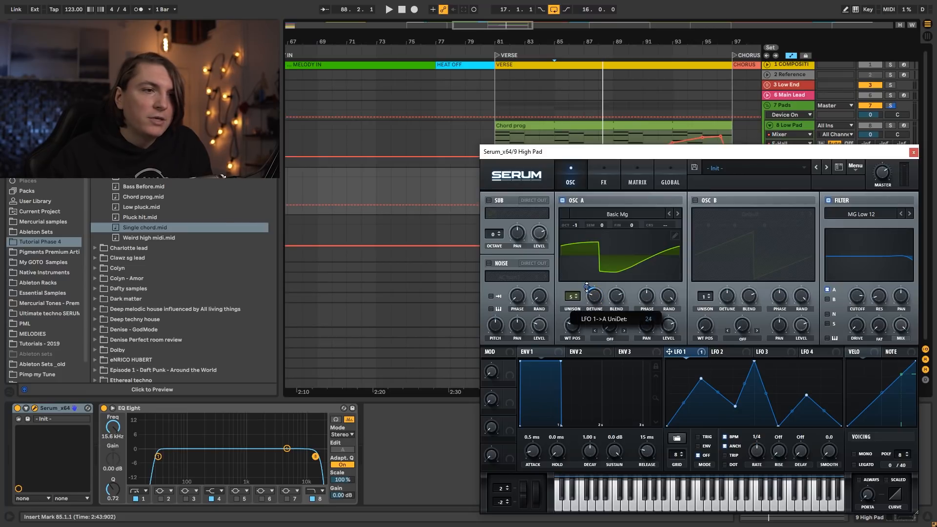
{"action": "key", "text": "space"}
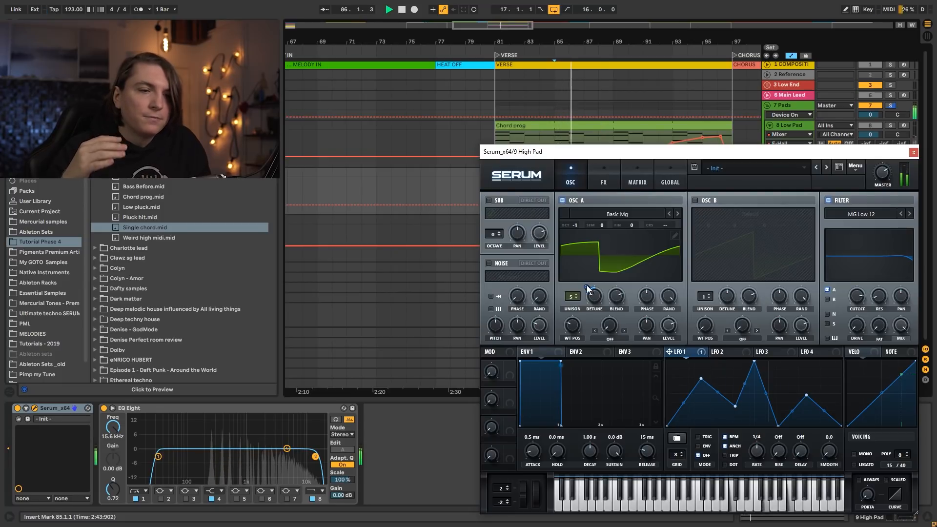
{"action": "key", "text": "space"}
Step: Slow LFO 1's rate to one bar and listen to the detune modulation
{"action": "mouse_move", "coordinate": [757, 451]}
{"action": "left_mouse_down"}
{"action": "mouse_move", "coordinate": [754, 476]}
{"action": "mouse_move", "coordinate": [753, 464]}
{"action": "left_mouse_up"}
{"action": "key", "text": "space"}
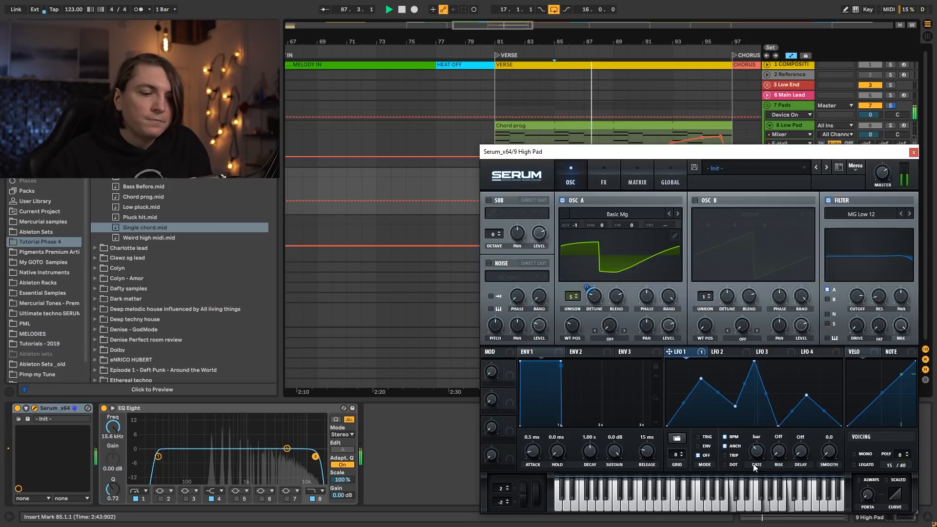
{"action": "key", "text": "space"}
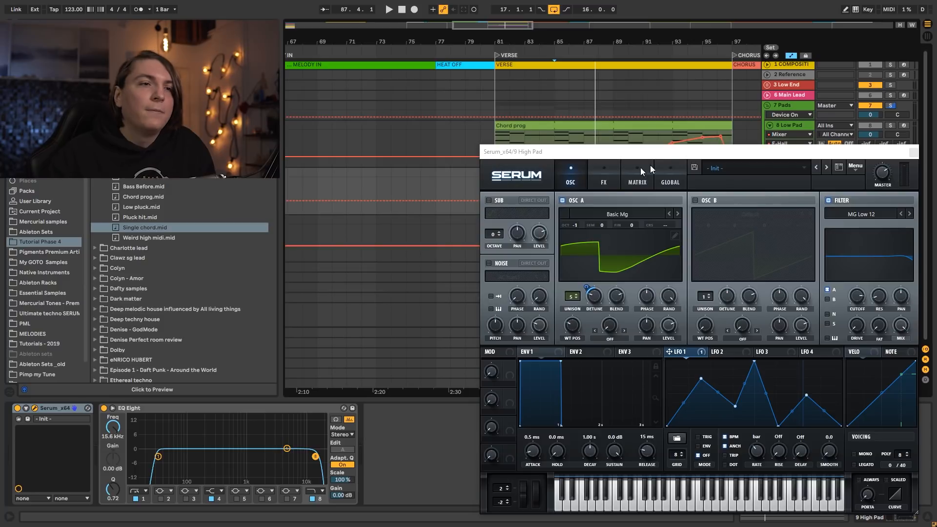
Step: Enable the SoftClip distortion effect in the High Pad's Serum patch and set its drive to about 30% during playback
{"action": "left_click", "coordinate": [597, 176]}
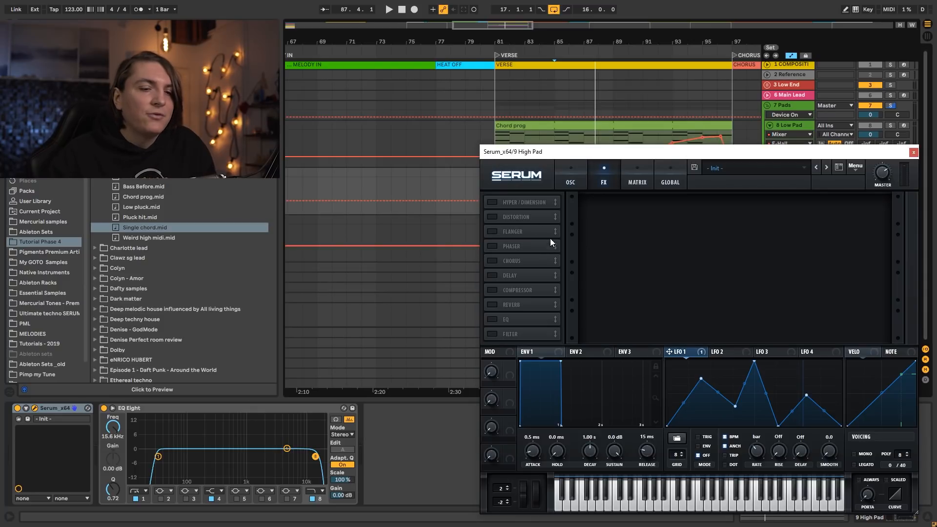
{"action": "left_click", "coordinate": [514, 216]}
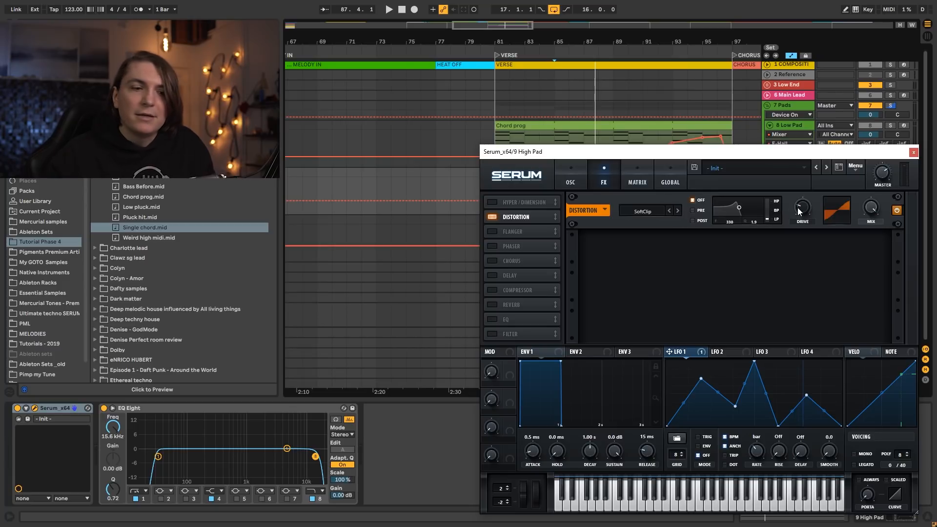
{"action": "key", "text": "space"}
{"action": "left_click_drag", "start_coordinate": [805, 214], "coordinate": [811, 207]}
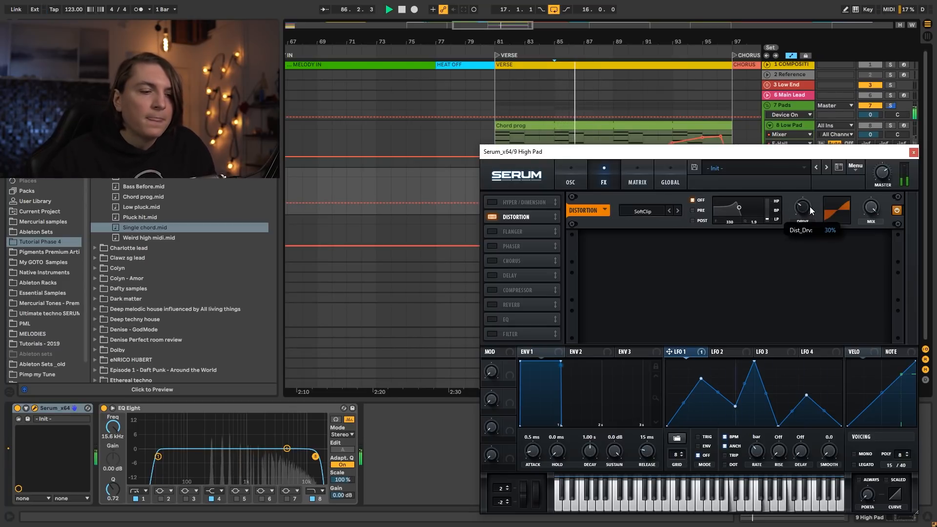
Step: Enable Serum's delay effect and adjust its wet mix while listening
{"action": "left_click", "coordinate": [490, 275]}
{"action": "mouse_move", "coordinate": [876, 247]}
{"action": "key", "text": "space"}
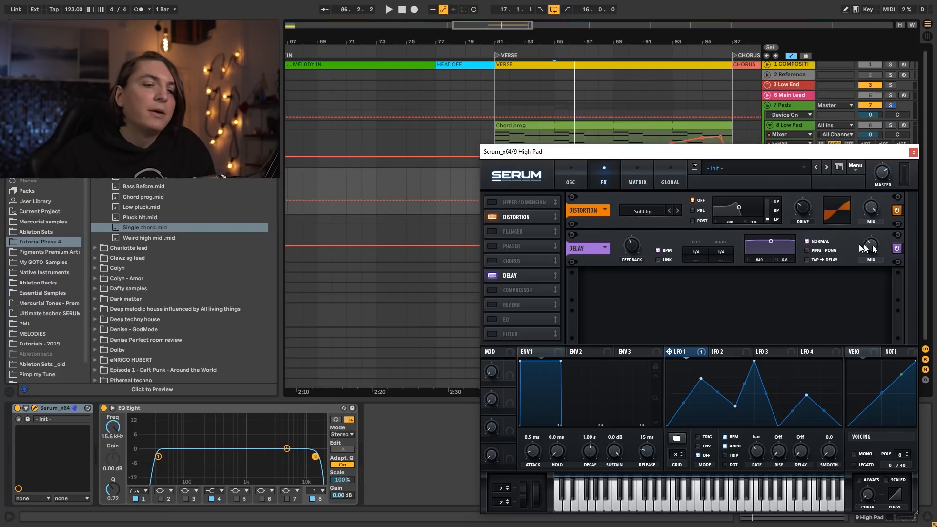
Step: Enable Serum's compressor and adjust its threshold during playback
{"action": "left_click", "coordinate": [492, 290]}
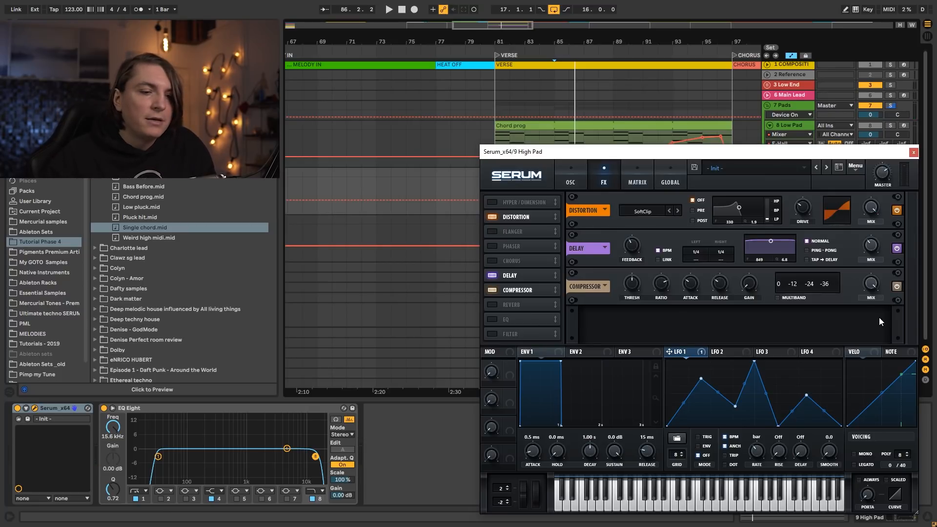
{"action": "key", "text": "space"}
{"action": "mouse_move", "coordinate": [635, 306]}
{"action": "left_click_drag", "start_coordinate": [635, 305], "coordinate": [634, 271]}
{"action": "key", "text": "space"}
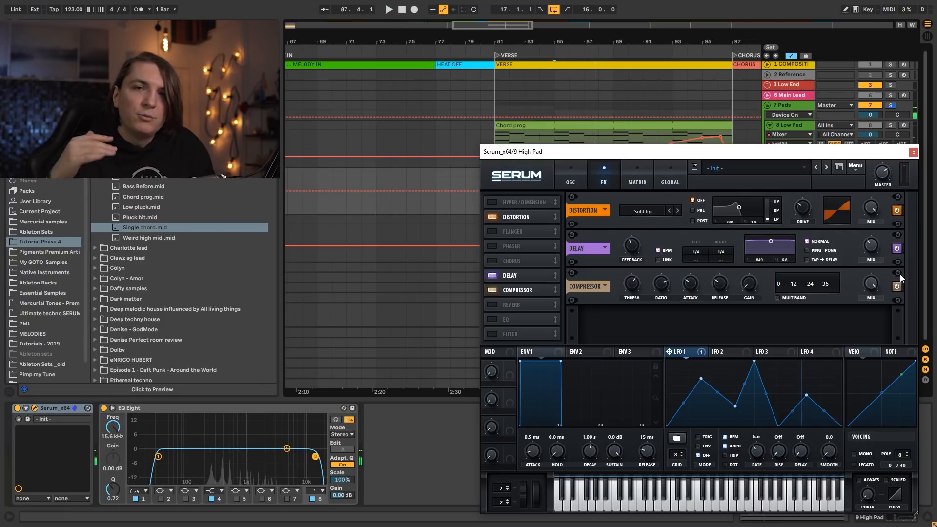
Step: Enable Serum's reverb, raise its low cut and set its wet mix to 52% during playback
{"action": "left_click", "coordinate": [492, 304]}
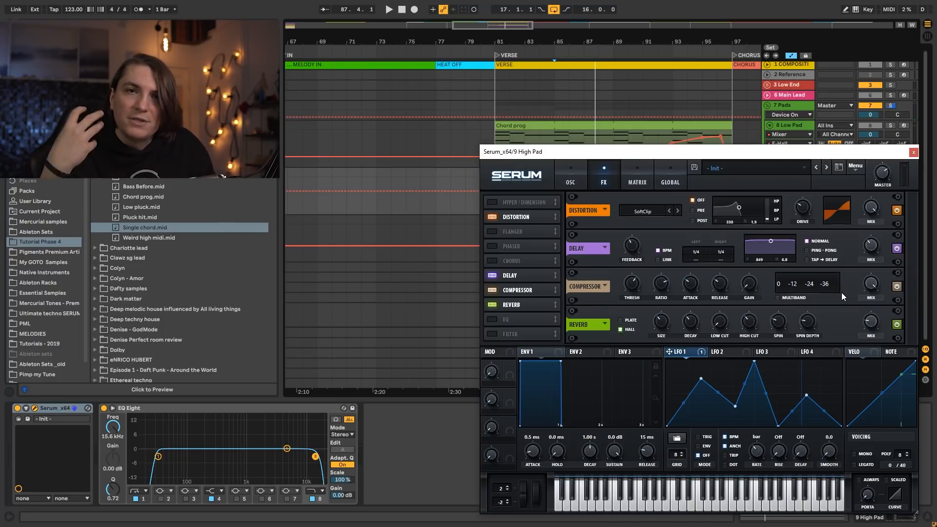
{"action": "key", "text": "space"}
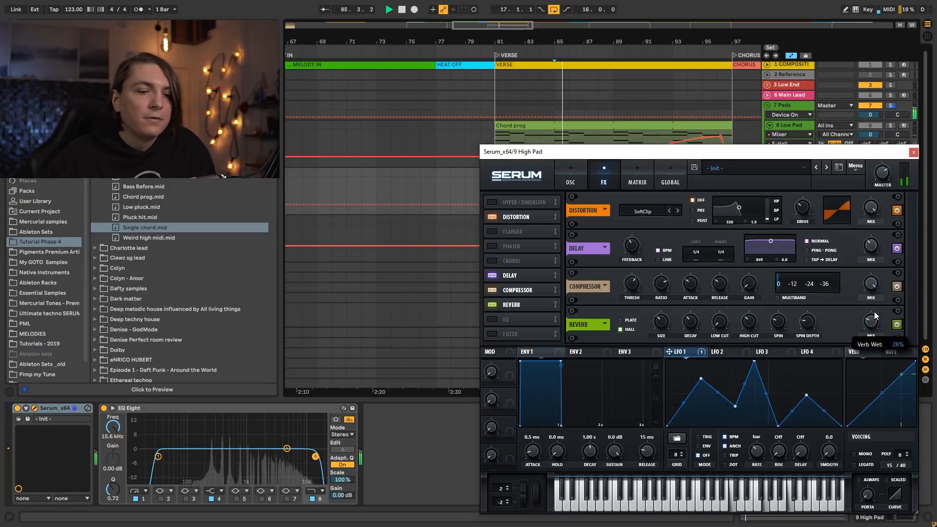
{"action": "left_click_drag", "start_coordinate": [717, 324], "coordinate": [719, 305]}
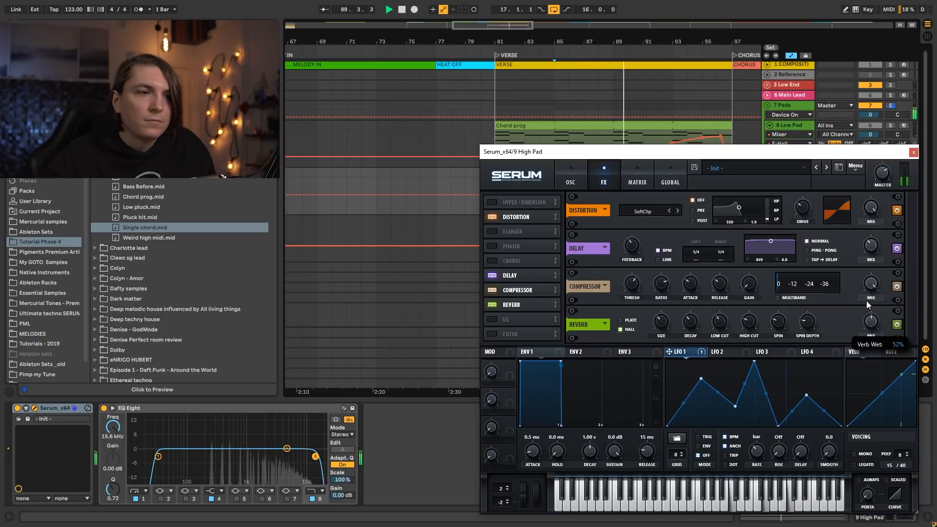
Step: Open up Serum's filter cutoff and set the filter drive to about 6% while listening
{"action": "left_click", "coordinate": [569, 164]}
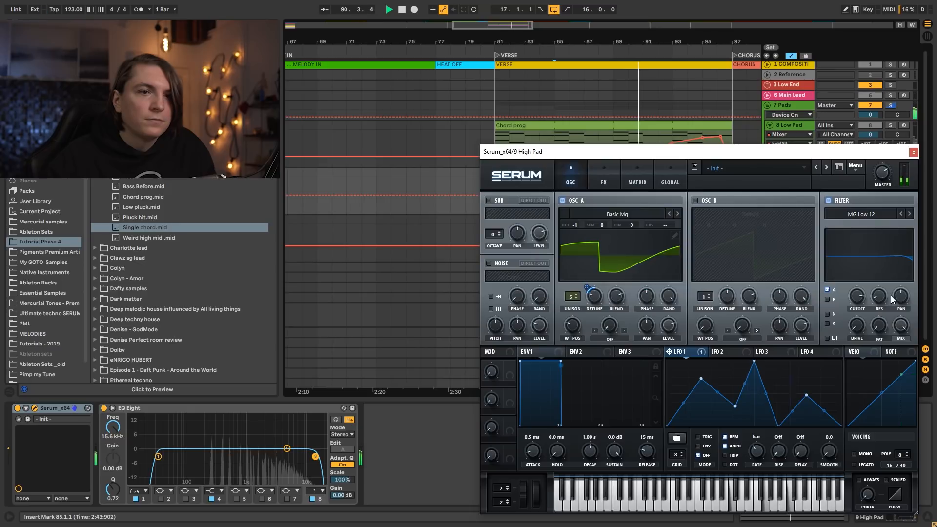
{"action": "mouse_move", "coordinate": [860, 302]}
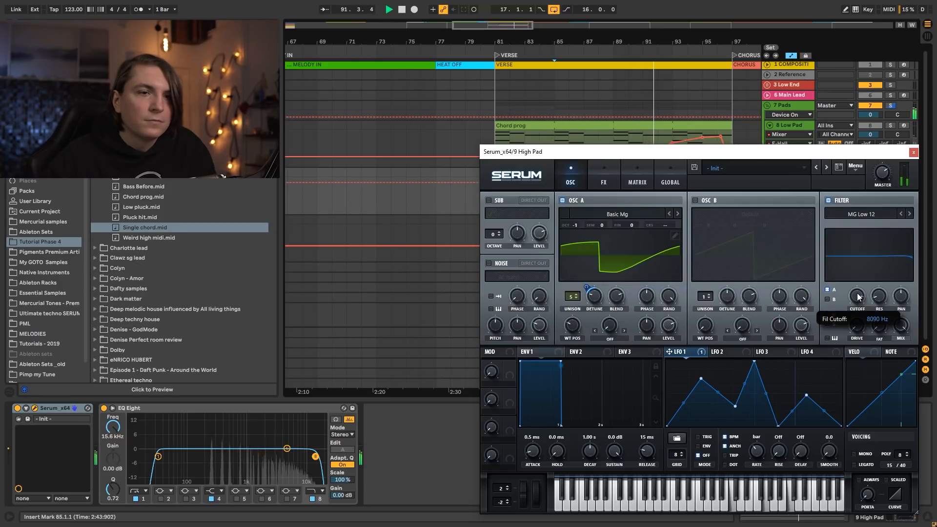
{"action": "mouse_move", "coordinate": [882, 291]}
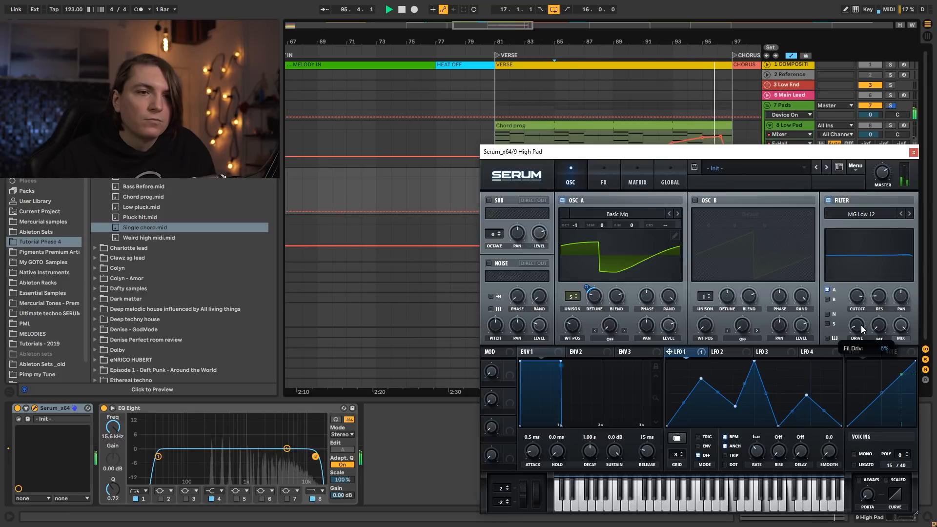
{"action": "key", "text": "space"}
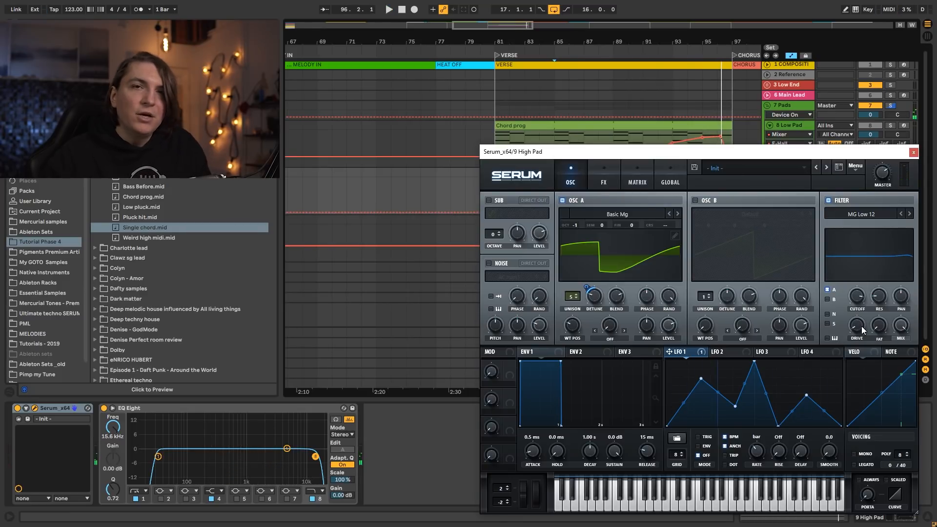
Step: Open the High Pad chord clip and show its MIDI Ctrl clip envelope
{"action": "left_click", "coordinate": [913, 152]}
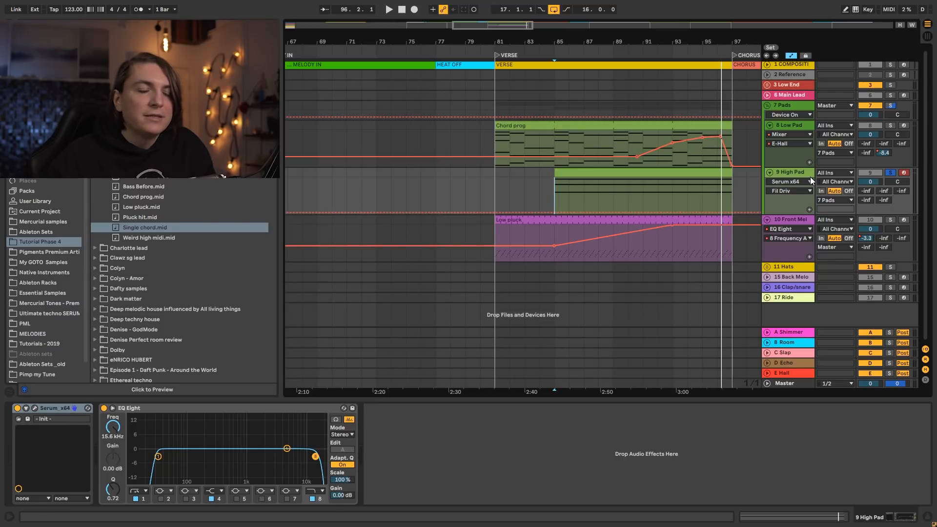
{"action": "double_click", "coordinate": [660, 173]}
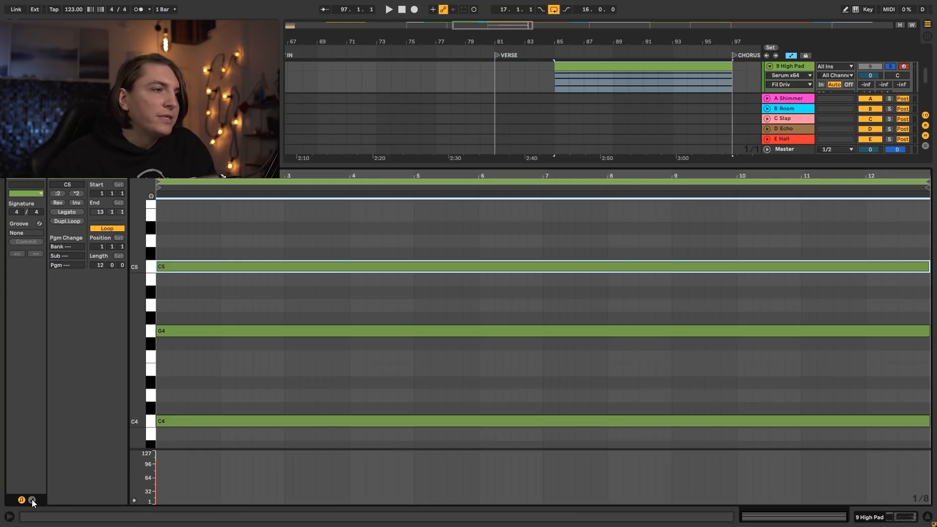
{"action": "left_click", "coordinate": [32, 500]}
{"action": "left_click", "coordinate": [161, 185]}
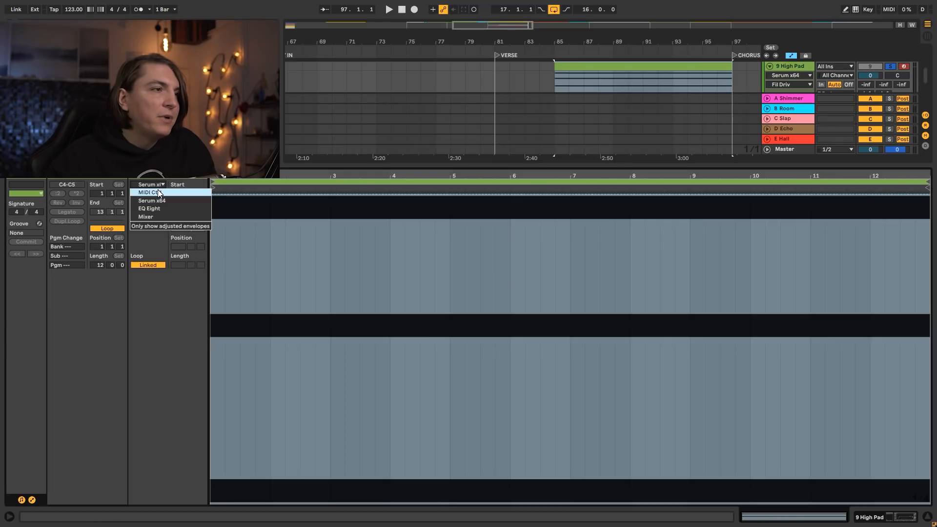
{"action": "left_click", "coordinate": [157, 190]}
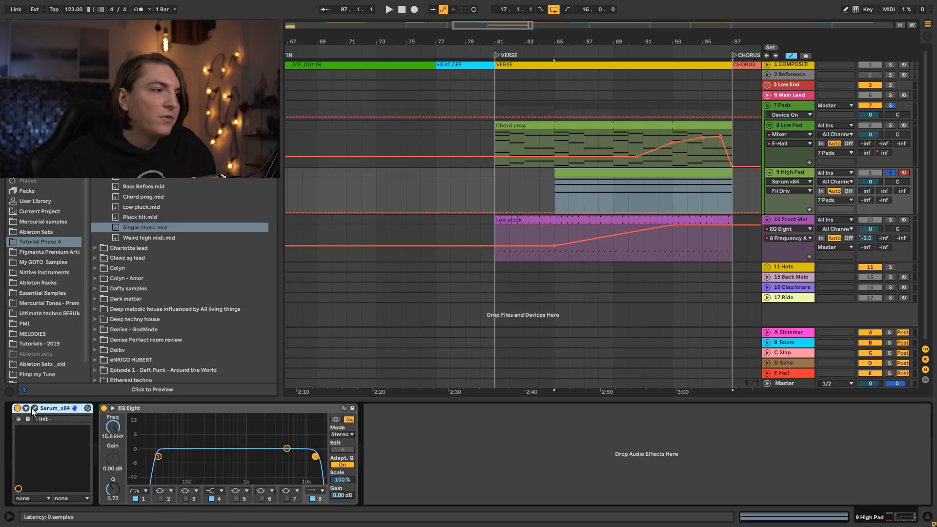
Step: Set the upward pitch bend range to 5 in the High Pad's Serum instance
{"action": "left_click", "coordinate": [33, 408]}
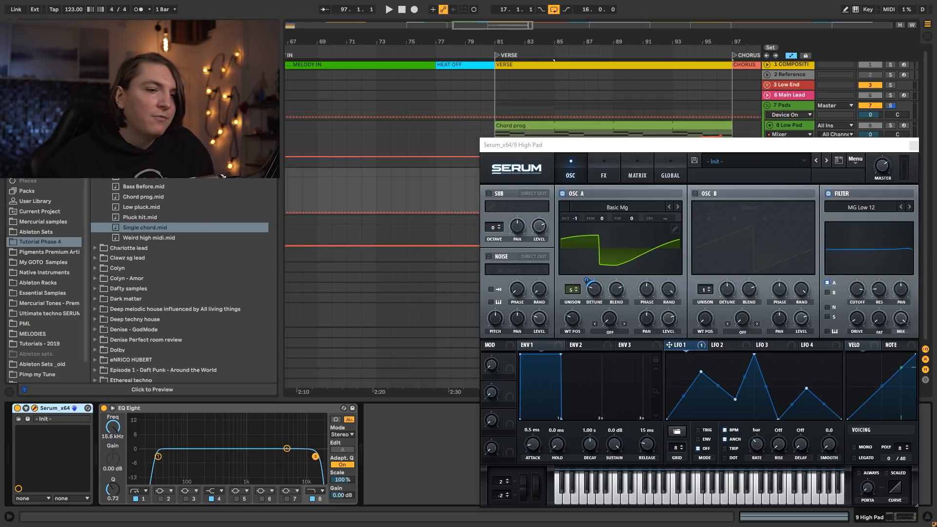
{"action": "left_click", "coordinate": [509, 481]}
{"action": "left_click", "coordinate": [509, 481]}
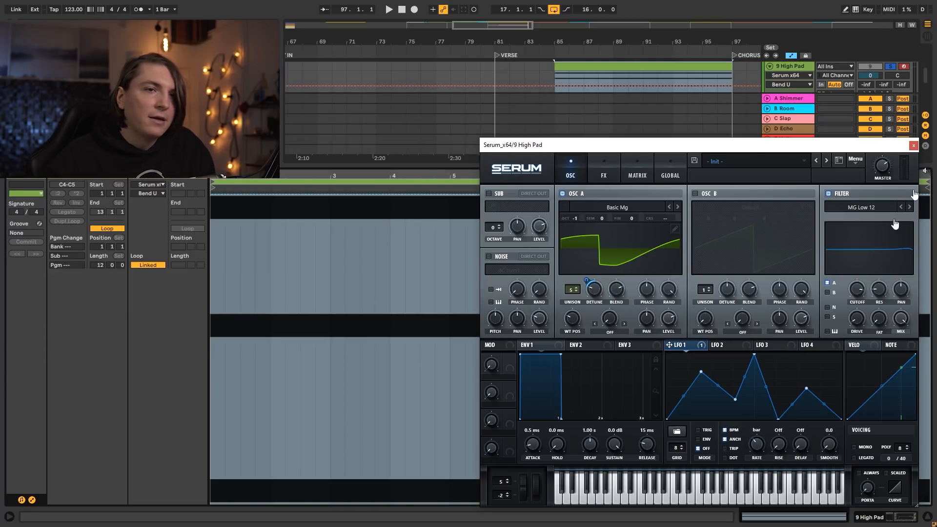
{"action": "left_click", "coordinate": [913, 145]}
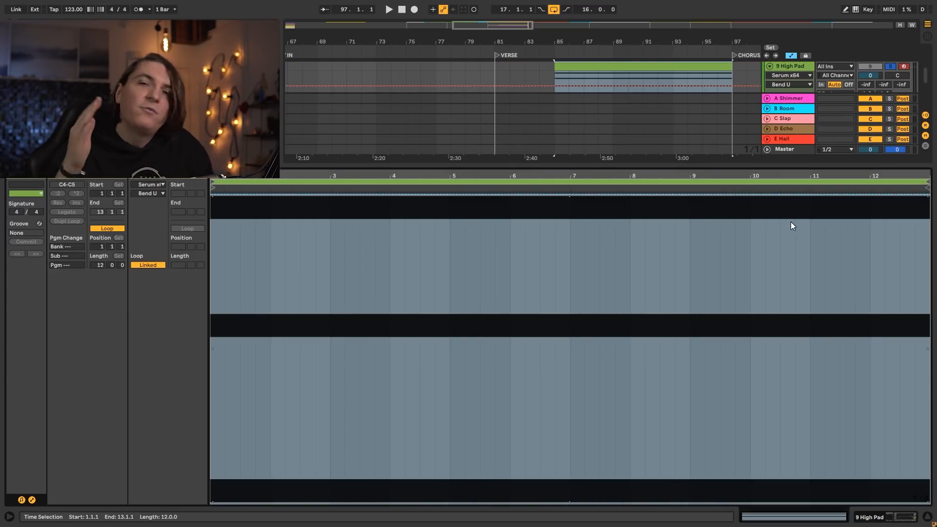
Step: In the clip's MIDI Ctrl pitch bend envelope, draw a shallow dip to about -227 between bars 5 and 6 and audition it
{"action": "left_click", "coordinate": [149, 185]}
{"action": "left_click", "coordinate": [146, 201]}
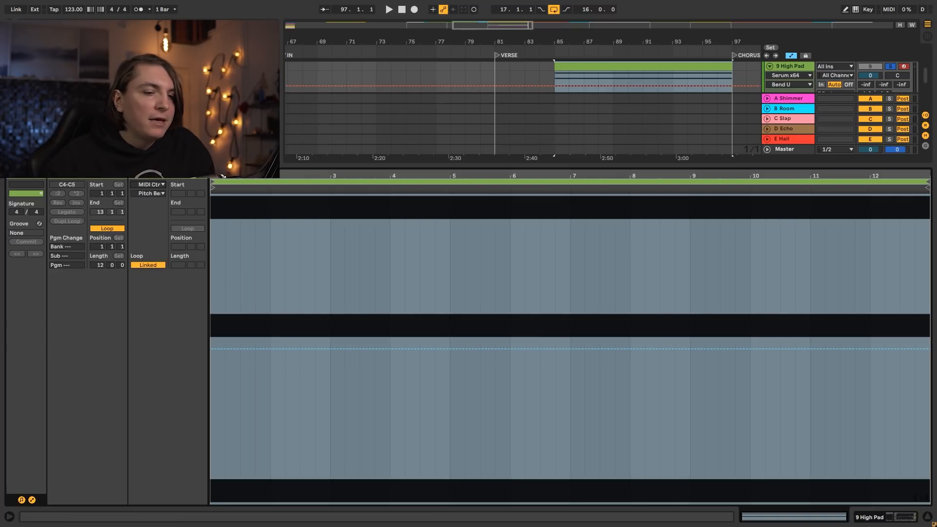
{"action": "left_click", "coordinate": [151, 193]}
{"action": "left_click", "coordinate": [156, 195]}
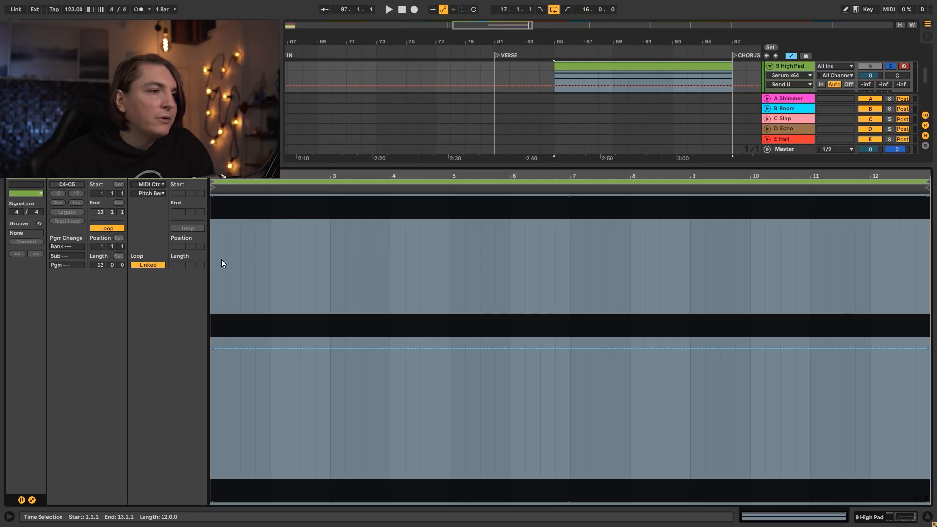
{"action": "key", "text": "space"}
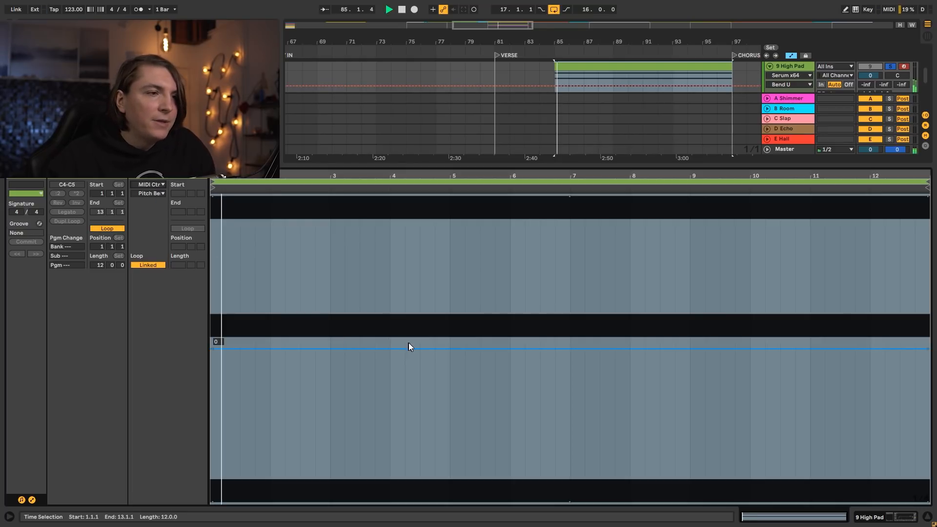
{"action": "key", "text": "space"}
{"action": "left_click", "coordinate": [450, 349]}
{"action": "mouse_move", "coordinate": [485, 350]}
{"action": "left_mouse_down"}
{"action": "mouse_move", "coordinate": [494, 353]}
{"action": "mouse_move", "coordinate": [482, 357]}
{"action": "left_mouse_up"}
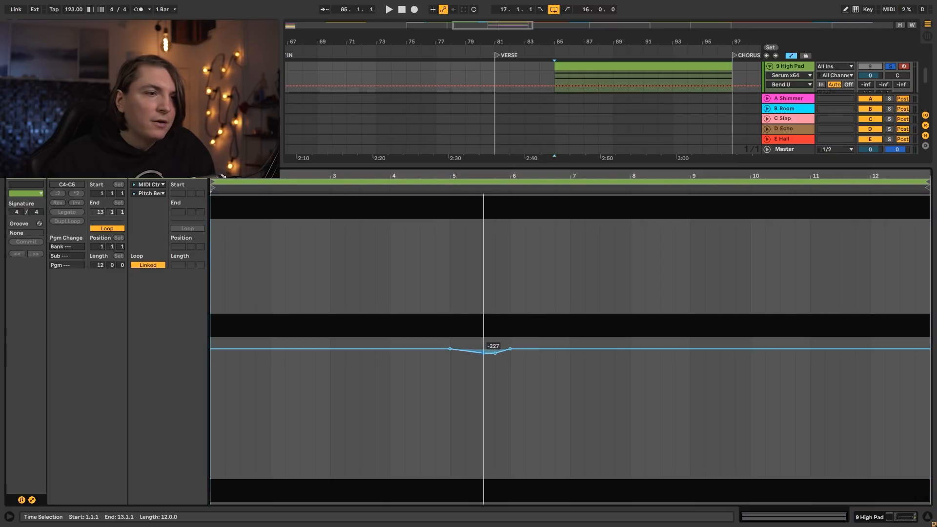
{"action": "left_click", "coordinate": [436, 323]}
{"action": "key", "text": "space"}
{"action": "key", "text": "space"}
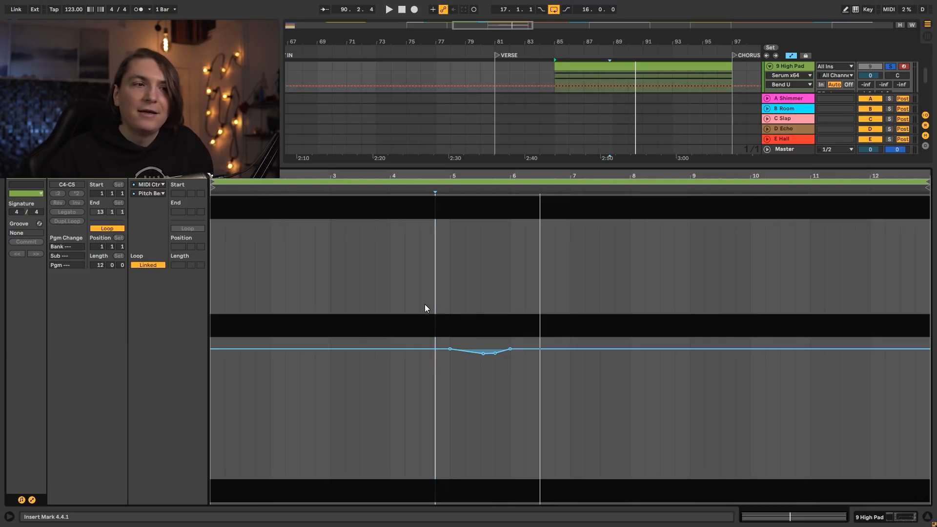
Step: Draw a second, slightly deeper pitch bend dip from just before bar 7 to bar 8 and play it back
{"action": "left_click", "coordinate": [561, 348]}
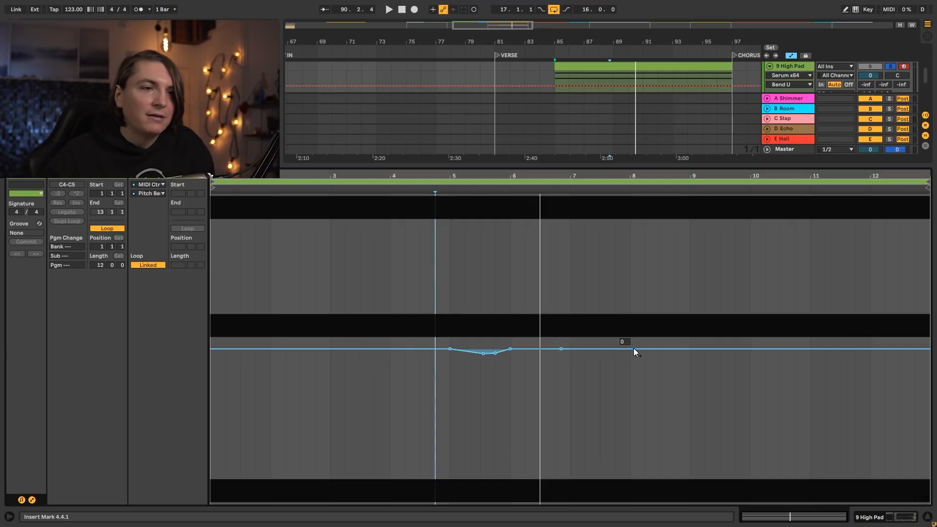
{"action": "left_click", "coordinate": [634, 349]}
{"action": "left_click_drag", "start_coordinate": [626, 348], "coordinate": [615, 355]}
{"action": "left_click", "coordinate": [604, 355]}
{"action": "left_click", "coordinate": [575, 323]}
{"action": "key", "text": "space"}
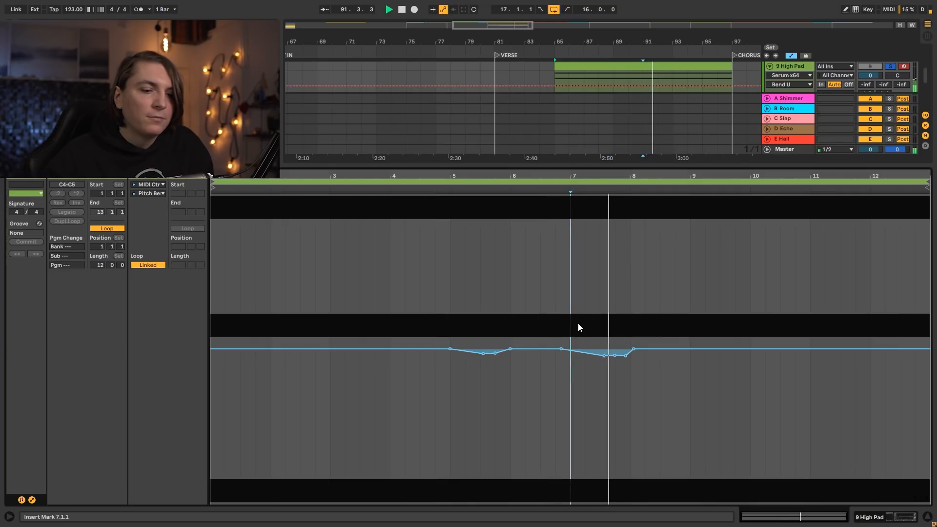
Step: Remove the last low breakpoint from the second pitch bend dip and replay the passage
{"action": "key", "text": "space"}
{"action": "left_click", "coordinate": [625, 356]}
{"action": "key", "text": "space"}
{"action": "key", "text": "space"}
{"action": "key", "text": "space"}
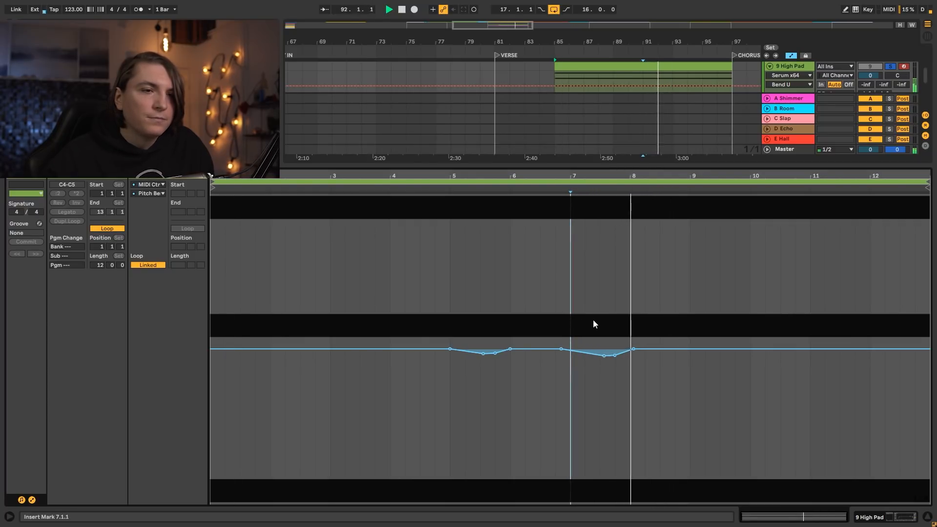
Step: Ramp the pitch bend envelope upward from about the middle of bar 8 to the clip's end and audition it
{"action": "left_click", "coordinate": [666, 349]}
{"action": "left_click_drag", "start_coordinate": [922, 351], "coordinate": [922, 318]}
{"action": "left_click", "coordinate": [681, 303]}
{"action": "key", "text": "space"}
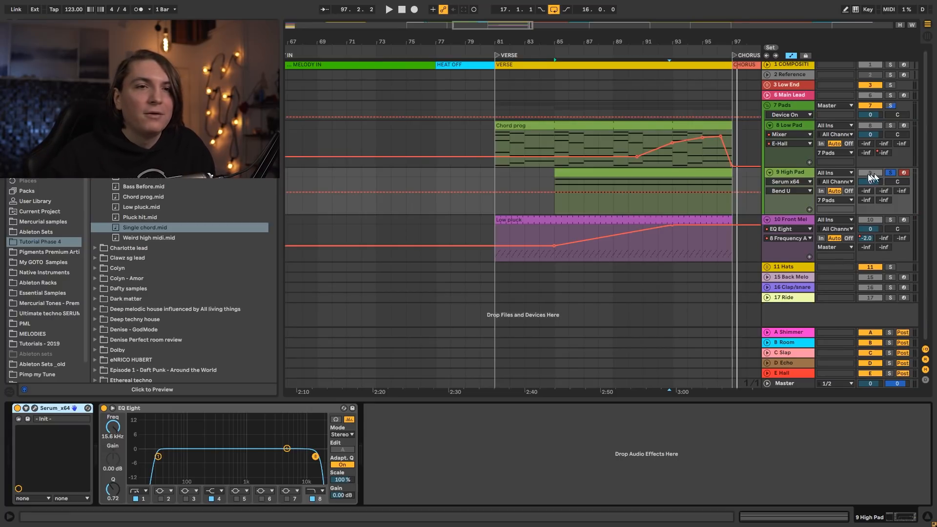
Step: Unsolo the High Pad, lower its EQ Eight low-pass to 958 Hz and raise its low cut to just below 100 Hz, checking the Low Pad's EQ
{"action": "left_click", "coordinate": [891, 173]}
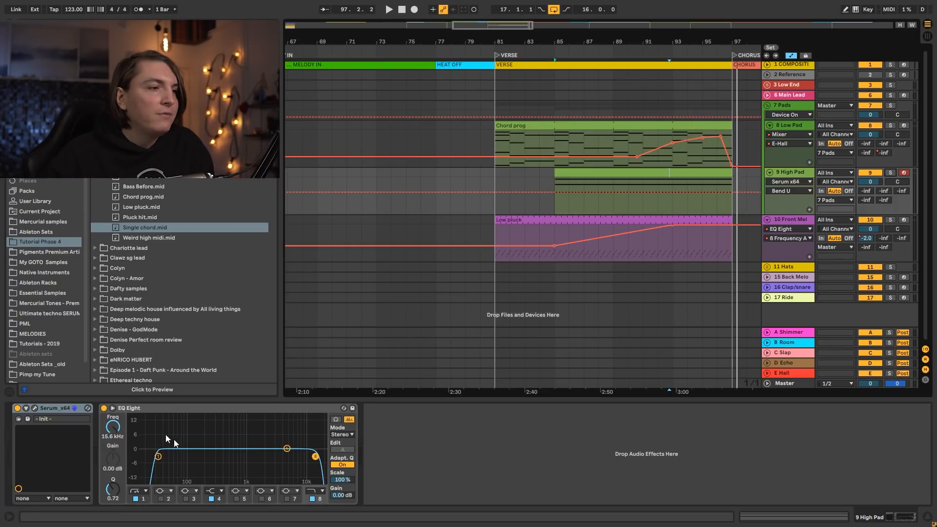
{"action": "left_click_drag", "start_coordinate": [314, 466], "coordinate": [311, 466]}
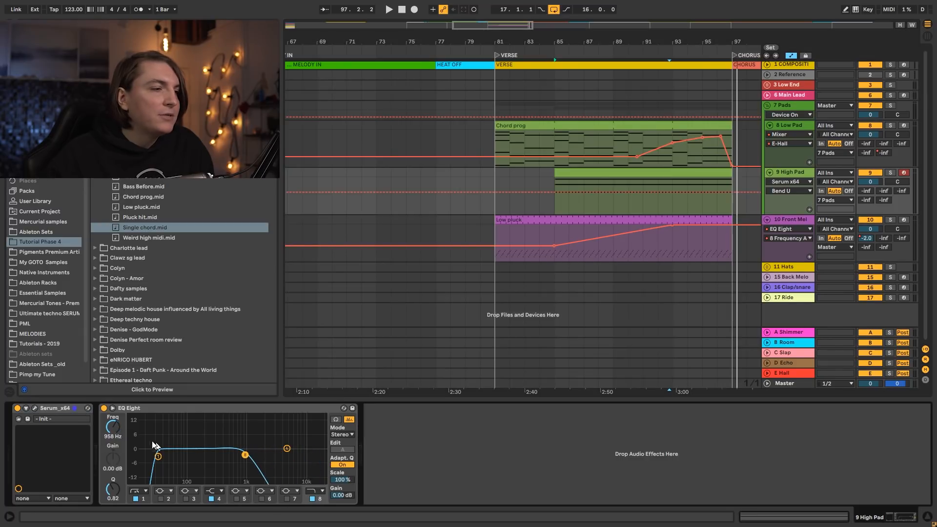
{"action": "left_click", "coordinate": [789, 126]}
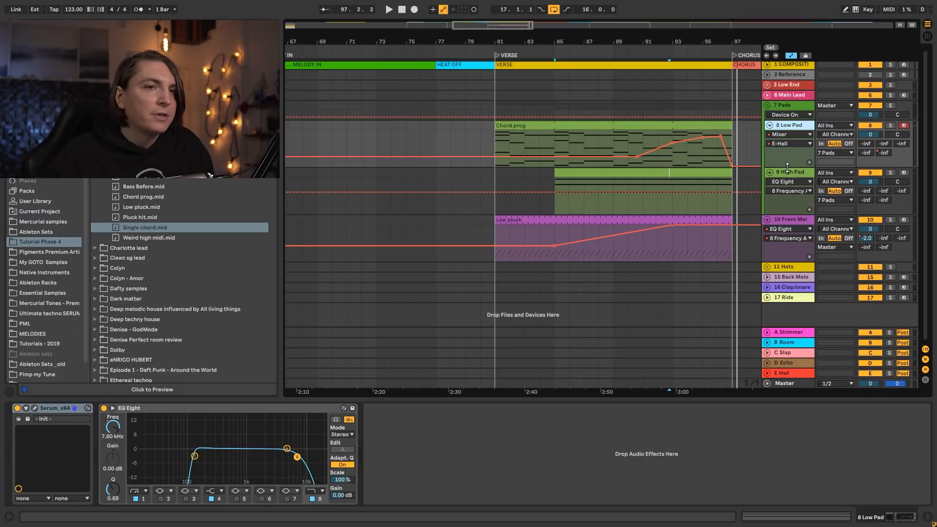
{"action": "left_click", "coordinate": [789, 172]}
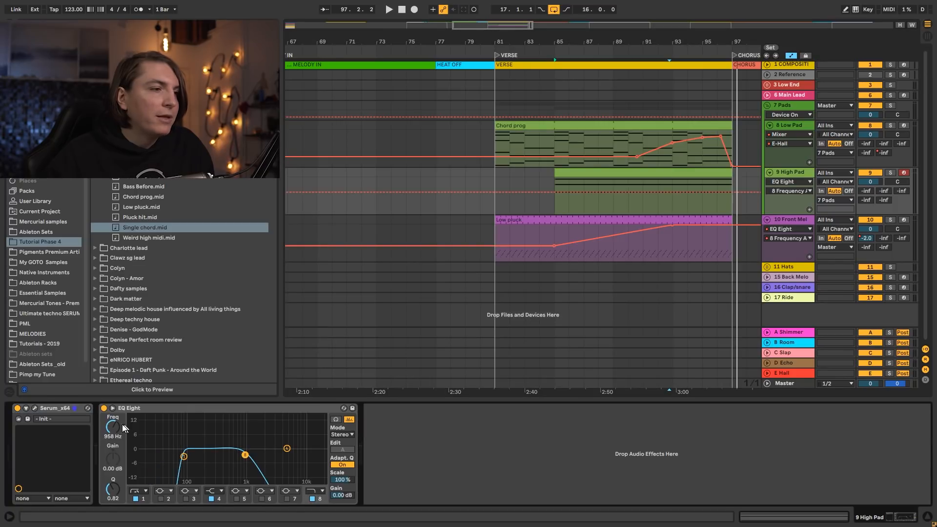
Step: Automate the High Pad's EQ Eight low-pass frequency to rise from 539 Hz at about bar 90 to the verse's end
{"action": "left_click_drag", "start_coordinate": [631, 191], "coordinate": [629, 195]}
{"action": "key", "text": "space"}
{"action": "left_click_drag", "start_coordinate": [730, 195], "coordinate": [730, 182]}
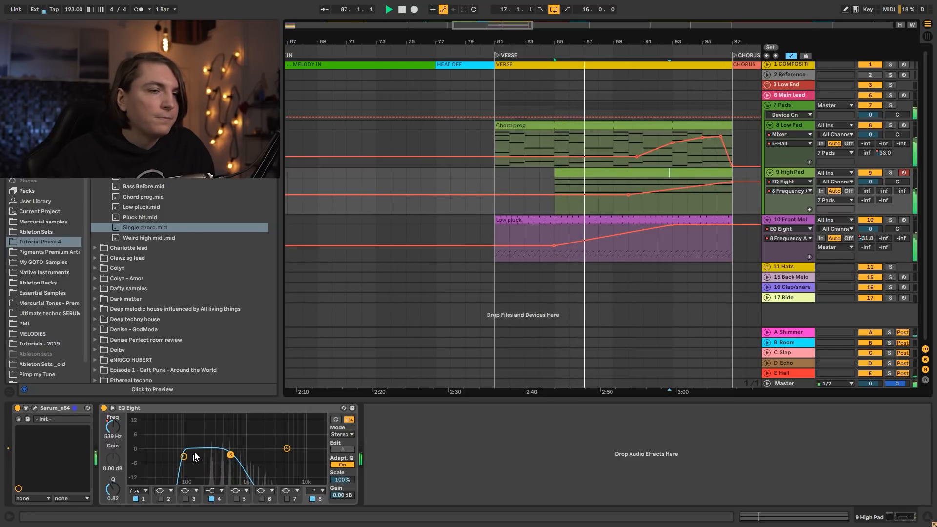
Step: Raise the High Pad's EQ Eight low cut to 163 Hz and set the track volume to -1.6 dB
{"action": "left_click_drag", "start_coordinate": [188, 464], "coordinate": [205, 464]}
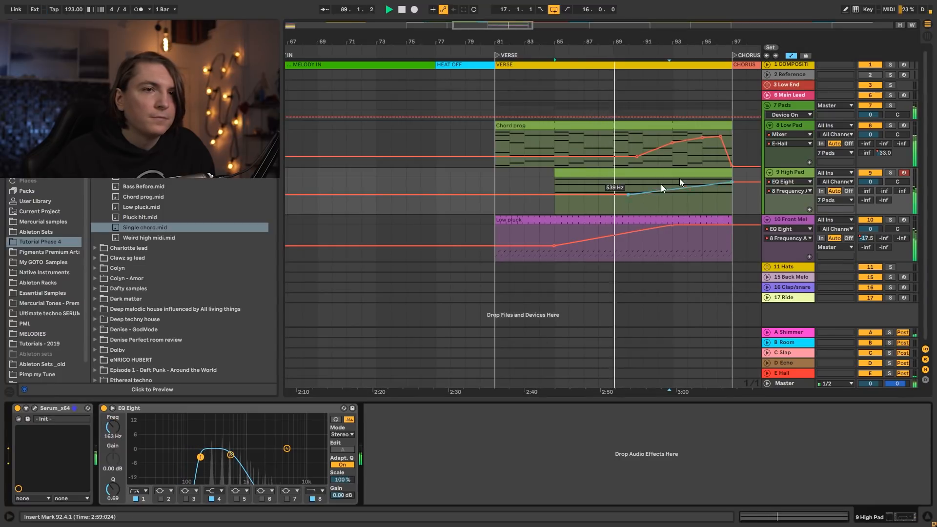
{"action": "left_click_drag", "start_coordinate": [870, 181], "coordinate": [870, 190]}
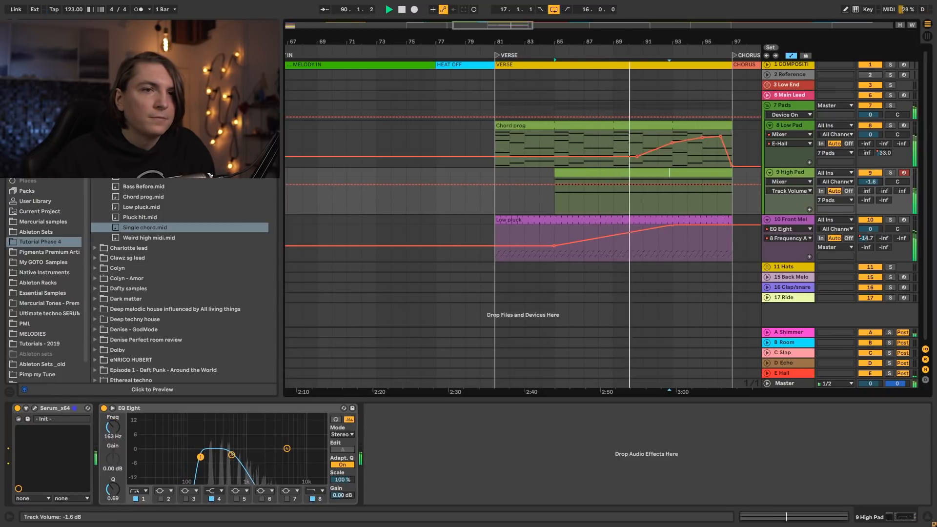
Step: Raise the starting level of the High Pad's low-pass frequency automation to 1.35 kHz during playback
{"action": "left_click", "coordinate": [239, 455]}
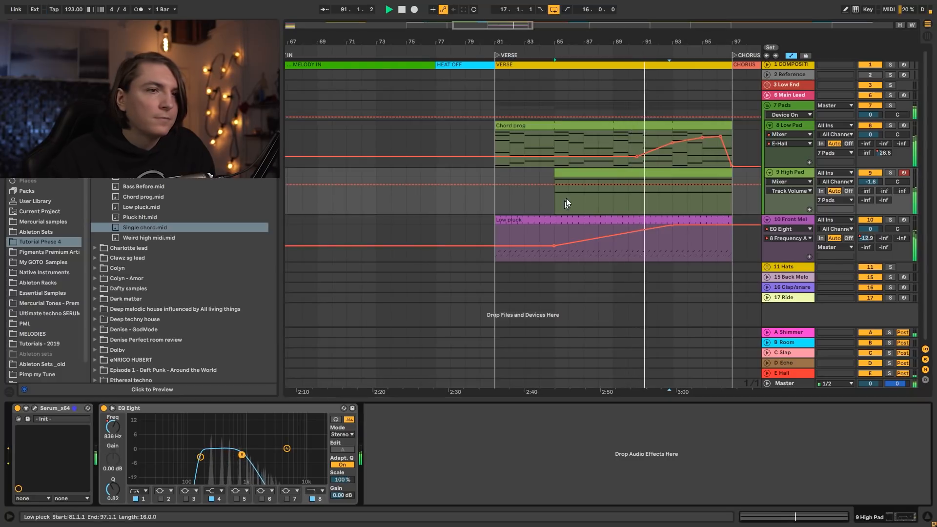
{"action": "left_click", "coordinate": [115, 427]}
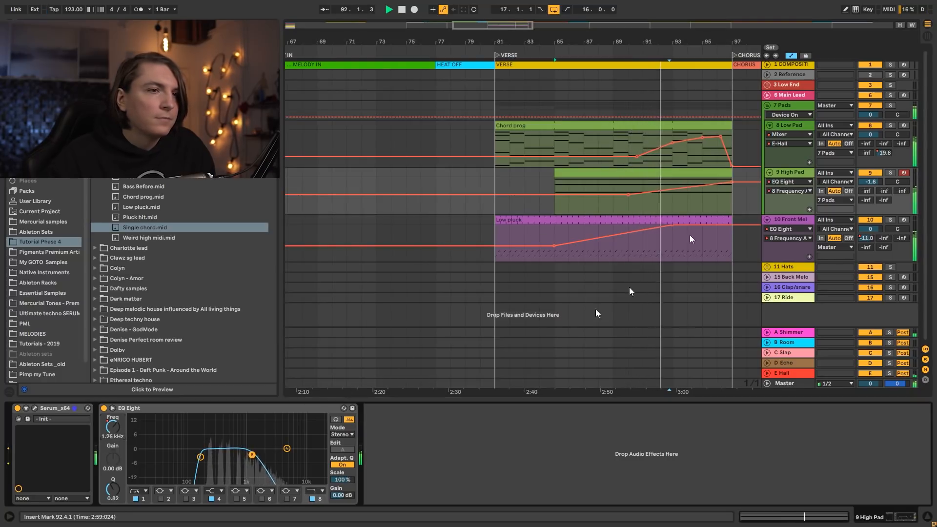
{"action": "left_click_drag", "start_coordinate": [628, 195], "coordinate": [628, 189]}
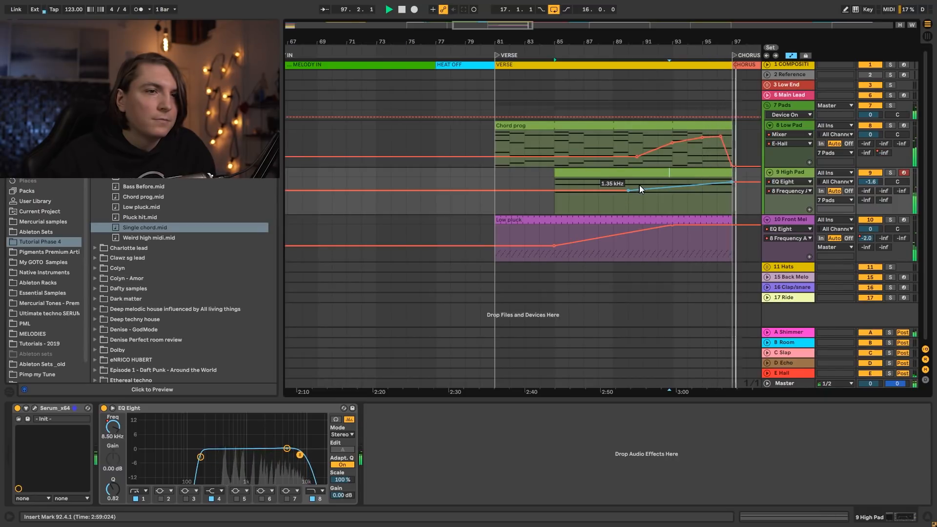
Step: Show the High Pad's A-Shimmer send automation
{"action": "left_click", "coordinate": [867, 195]}
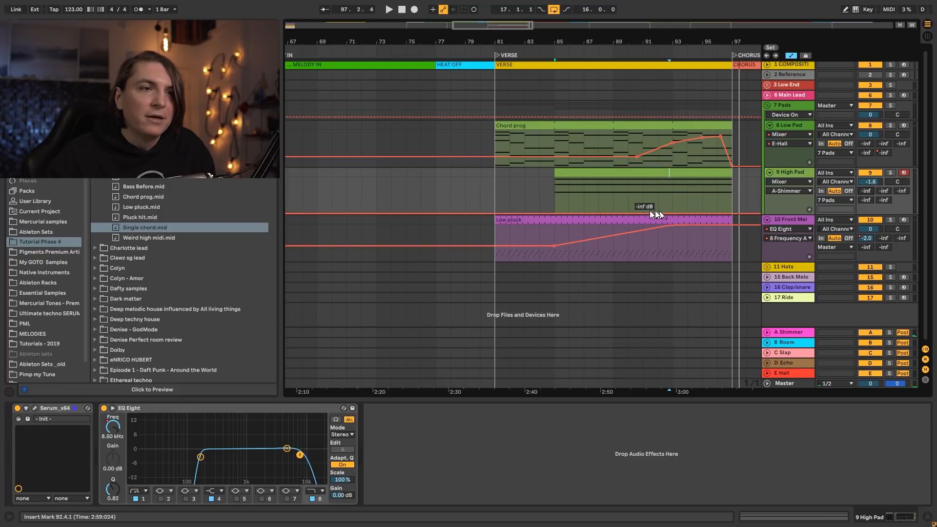
Step: Automate the High Pad's A-Shimmer send to rise from about -48 dB at bar 89 to -13 dB at bar 97
{"action": "left_click", "coordinate": [619, 213]}
{"action": "left_click_drag", "start_coordinate": [732, 213], "coordinate": [732, 190]}
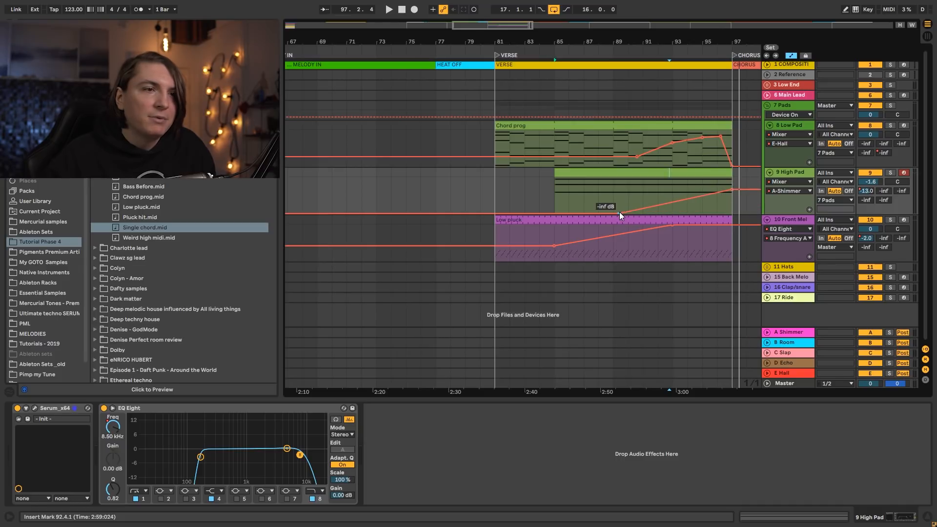
{"action": "left_click_drag", "start_coordinate": [619, 212], "coordinate": [619, 209]}
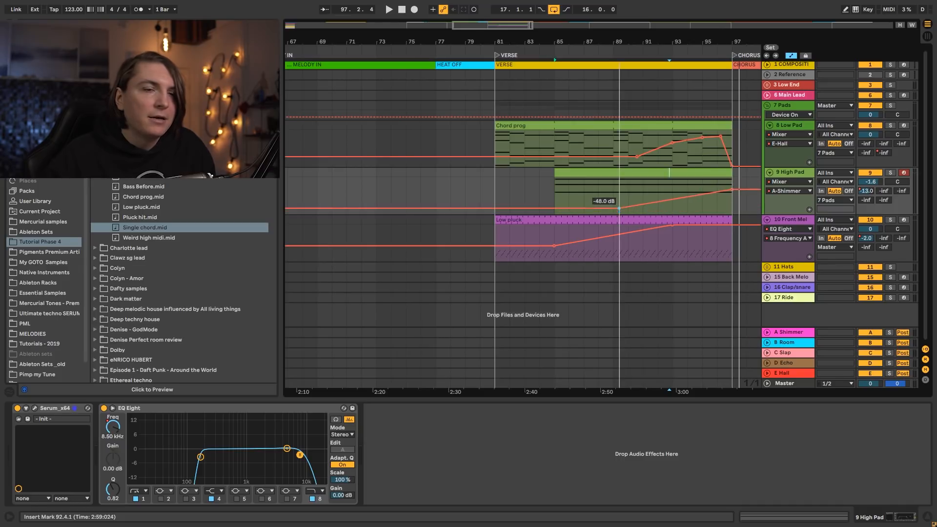
Step: Play the verse from bar 85 and lower the High Pad volume to -3.8 dB and the Low Pad volume to -3.3 dB
{"action": "left_click", "coordinate": [113, 430]}
{"action": "left_click", "coordinate": [550, 209]}
{"action": "key", "text": "space"}
{"action": "left_click_drag", "start_coordinate": [871, 182], "coordinate": [871, 186]}
{"action": "left_click_drag", "start_coordinate": [871, 135], "coordinate": [871, 144]}
{"action": "left_click_drag", "start_coordinate": [871, 181], "coordinate": [871, 182]}
{"action": "left_click_drag", "start_coordinate": [873, 132], "coordinate": [874, 131]}
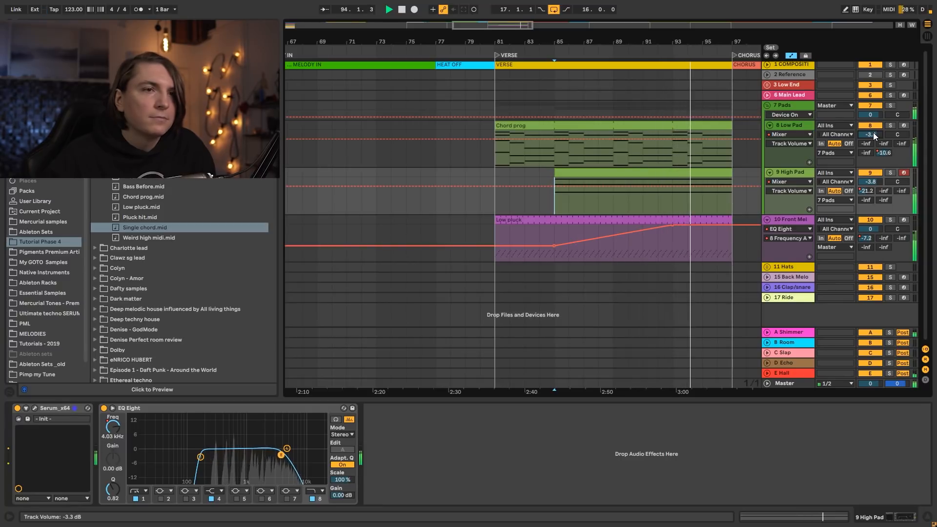
Step: Raise the end of the High Pad's A-Shimmer send automation to about -8 dB at bar 97, and fold all tracks
{"action": "left_click", "coordinate": [865, 193]}
{"action": "left_click_drag", "start_coordinate": [732, 190], "coordinate": [732, 184]}
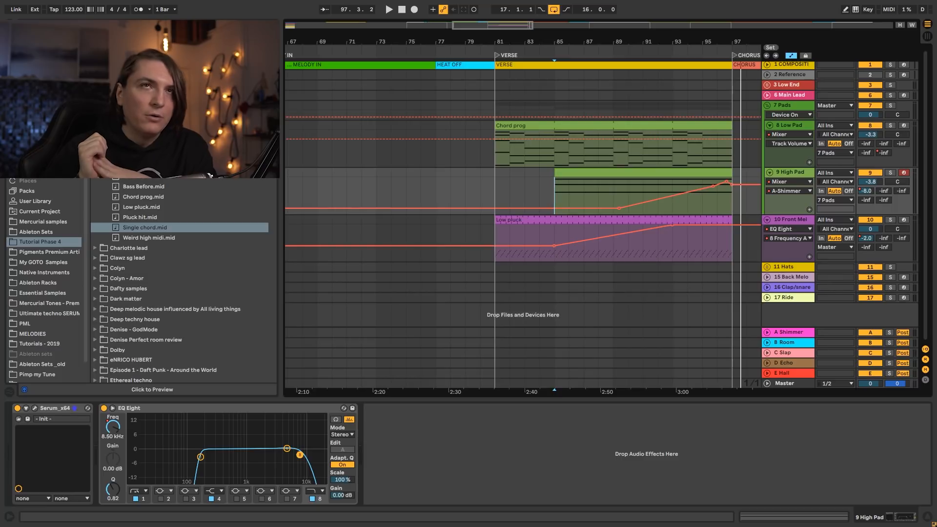
{"action": "left_click", "coordinate": [766, 86], "text": "alt"}
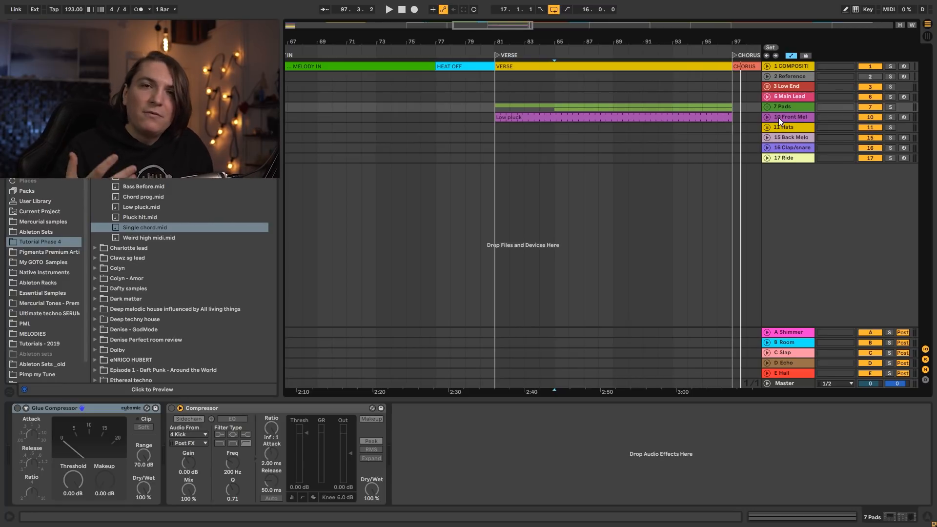
Step: Load Serum_x64 onto the Main Lead track and clear the browser search
{"action": "left_click", "coordinate": [771, 97]}
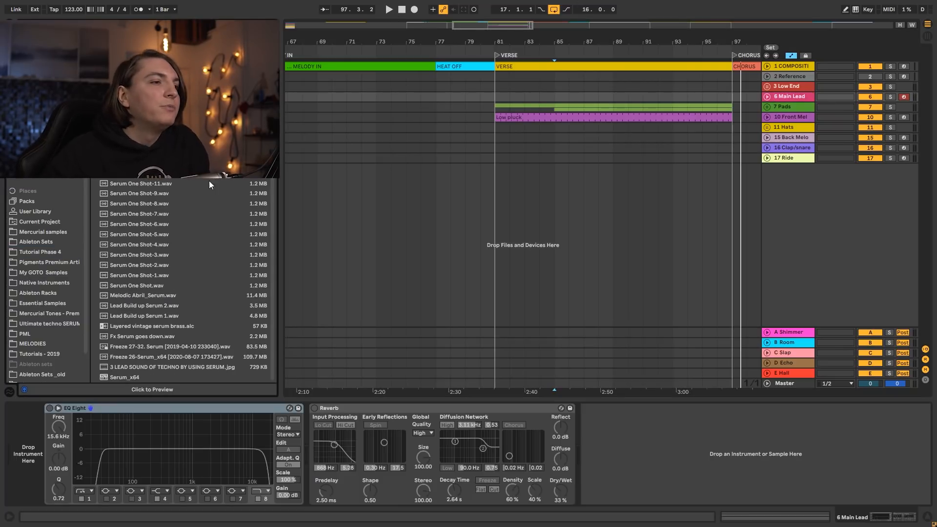
{"action": "double_click", "coordinate": [218, 377]}
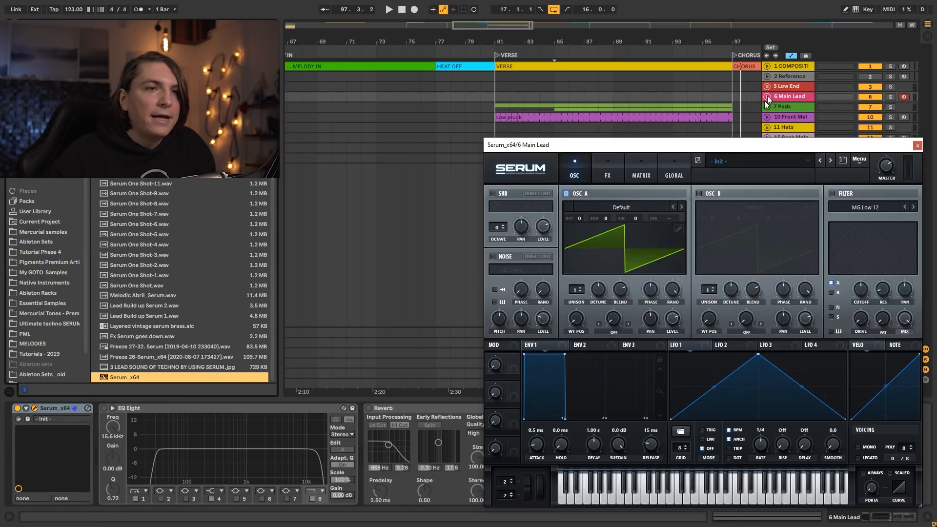
{"action": "left_click", "coordinate": [271, 26]}
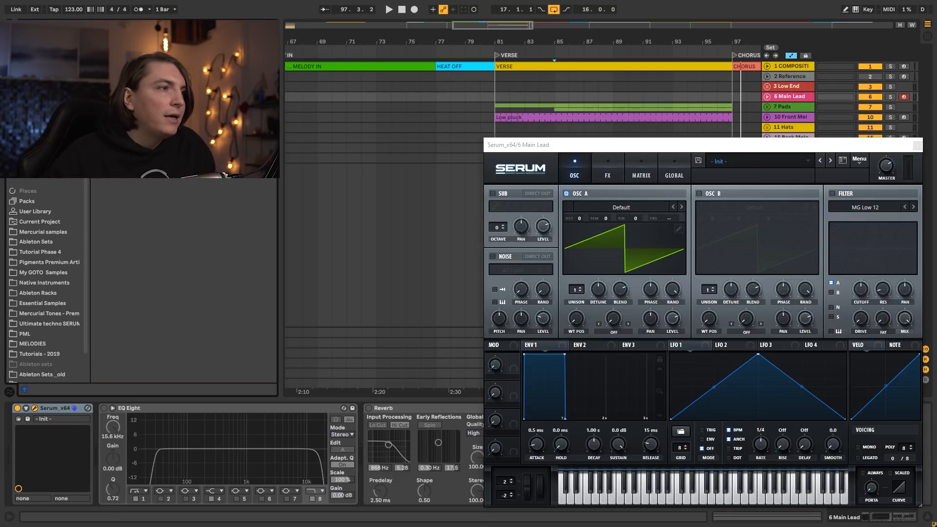
Step: Place Pluck hit.mid from the Tutorial Phase 4 folder on the Main Lead at bar 95 and shorten its loop to three sixteenths
{"action": "left_click", "coordinate": [61, 252]}
{"action": "left_click_drag", "start_coordinate": [142, 217], "coordinate": [703, 97]}
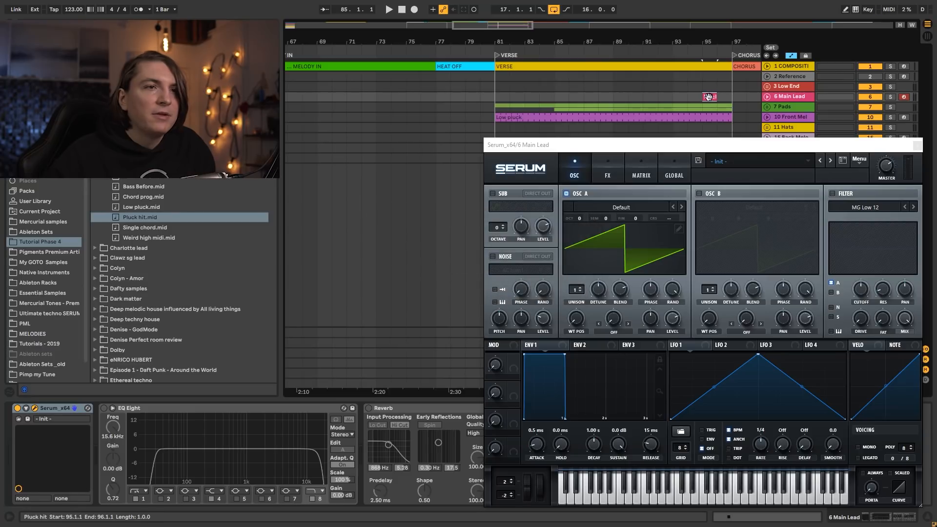
{"action": "double_click", "coordinate": [709, 97]}
{"action": "left_click", "coordinate": [917, 145]}
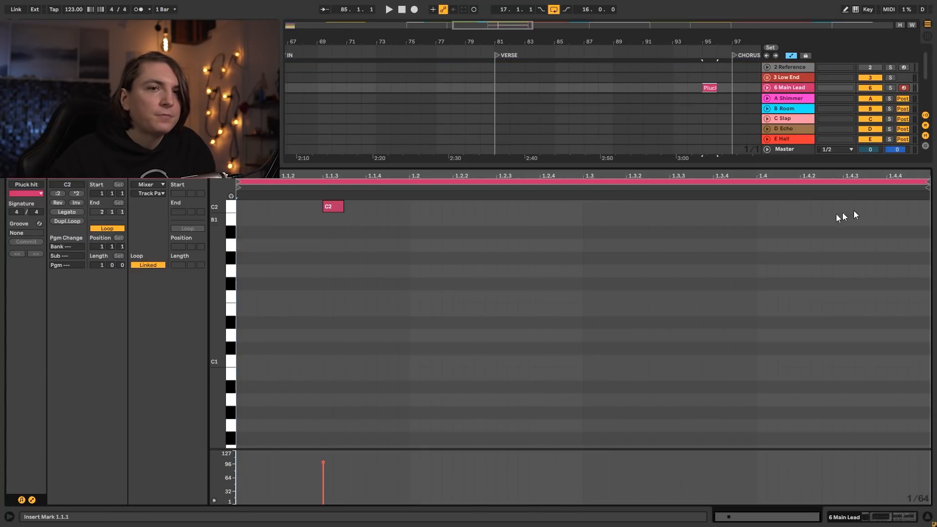
{"action": "left_click_drag", "start_coordinate": [926, 183], "coordinate": [368, 209]}
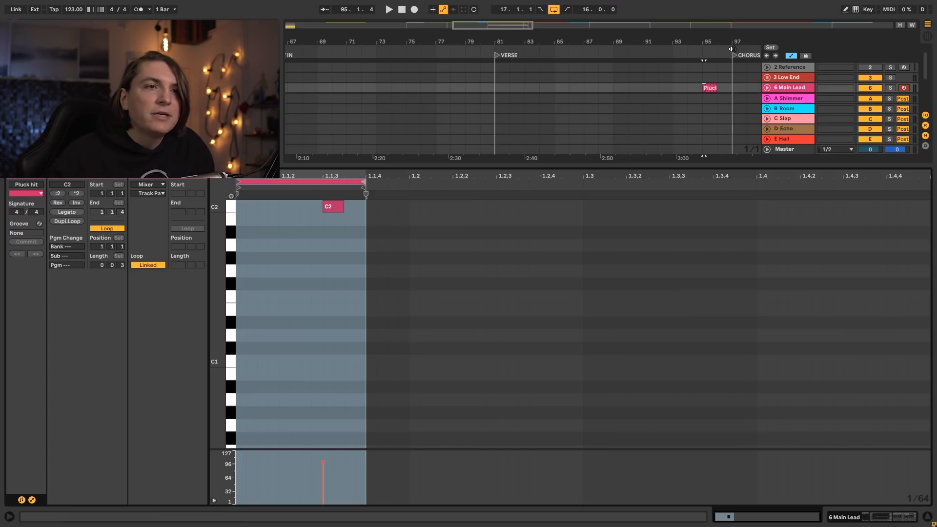
Step: Extend the looped Pluck hit clip to span bars 89 to 97 on the Main Lead track and audition it
{"action": "left_click_drag", "start_coordinate": [714, 88], "coordinate": [675, 91]}
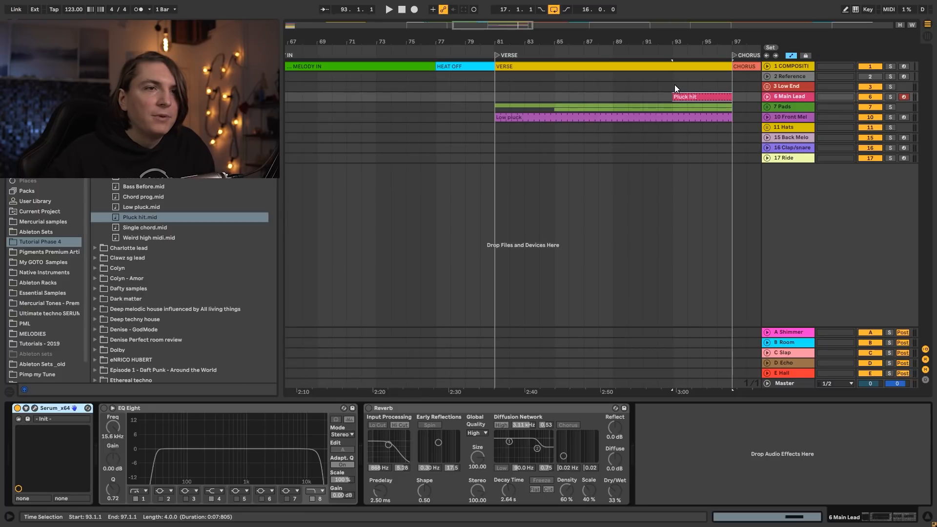
{"action": "left_click", "coordinate": [675, 84]}
{"action": "key", "text": "space"}
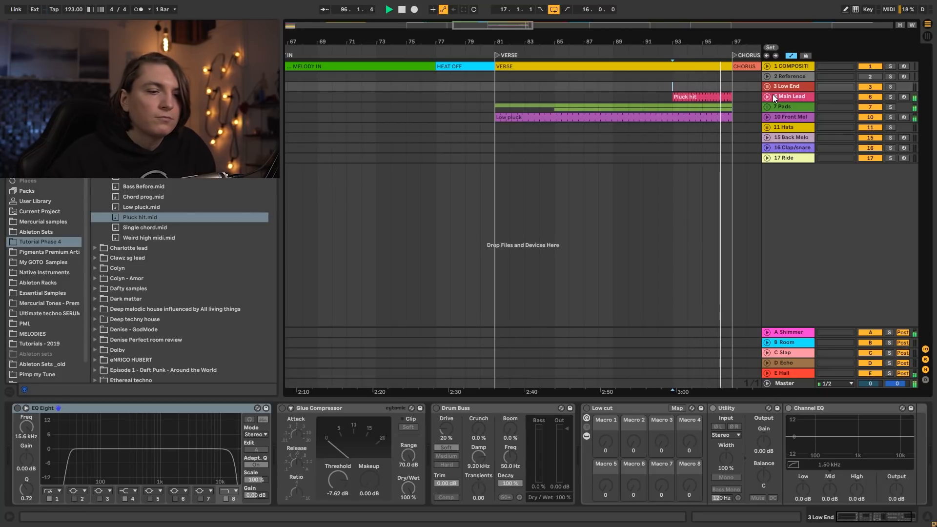
{"action": "key", "text": "space"}
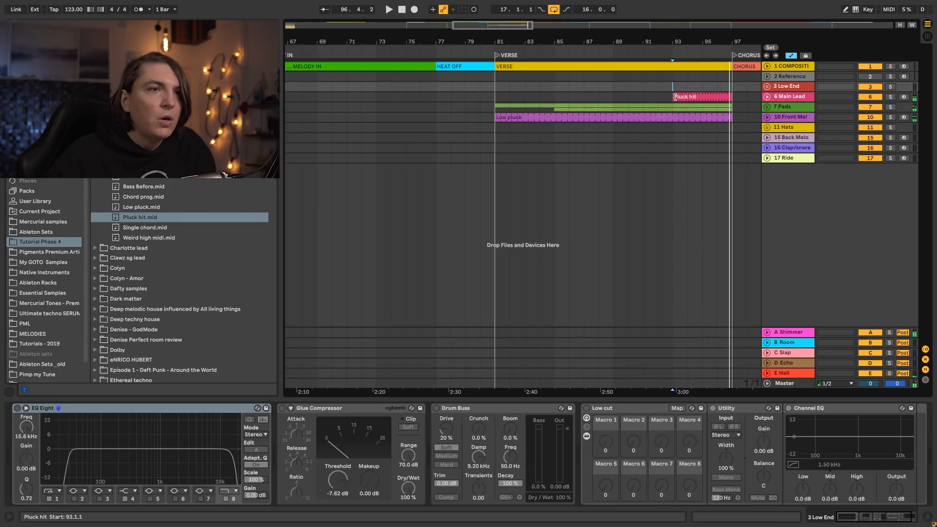
{"action": "left_click_drag", "start_coordinate": [675, 96], "coordinate": [613, 97]}
{"action": "key", "text": "space"}
Step: Unfold the Main Lead track and open its Serum window
{"action": "left_click", "coordinate": [768, 97]}
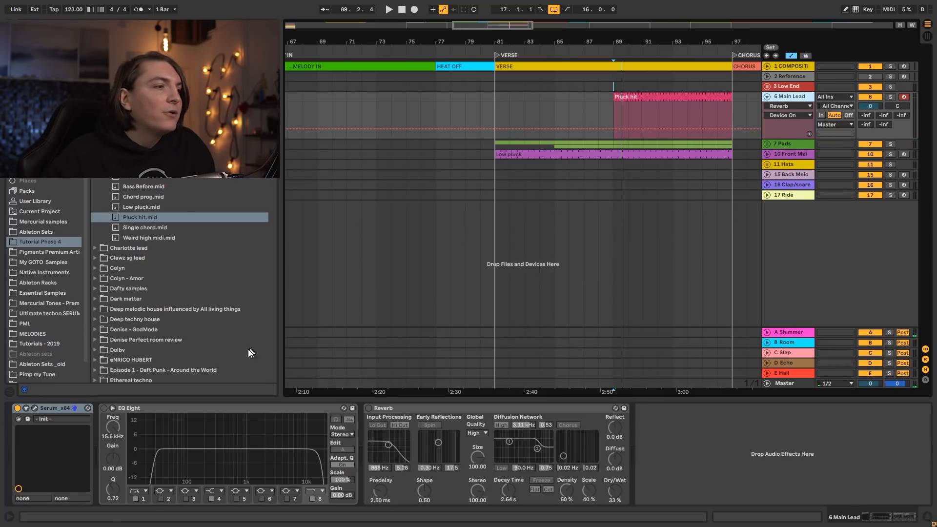
{"action": "left_click", "coordinate": [34, 408]}
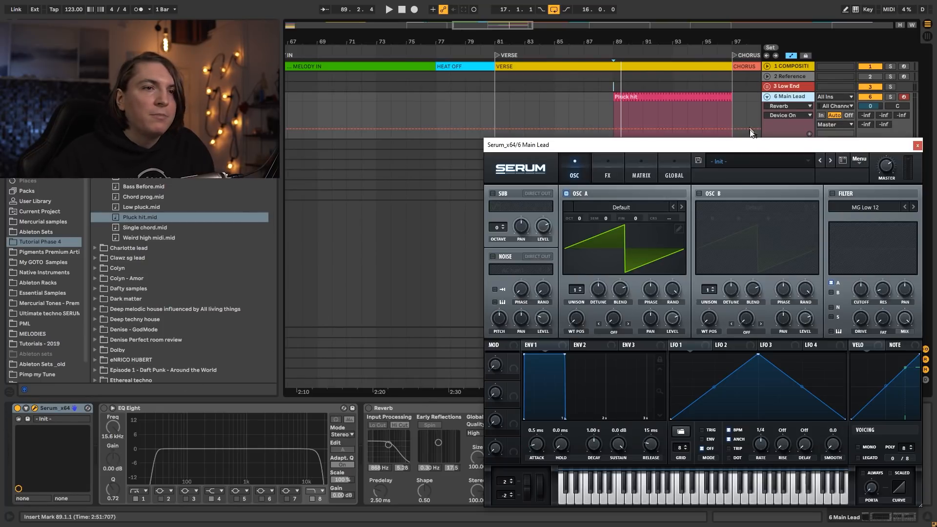
{"action": "left_click", "coordinate": [751, 162]}
{"action": "mouse_move", "coordinate": [777, 280]}
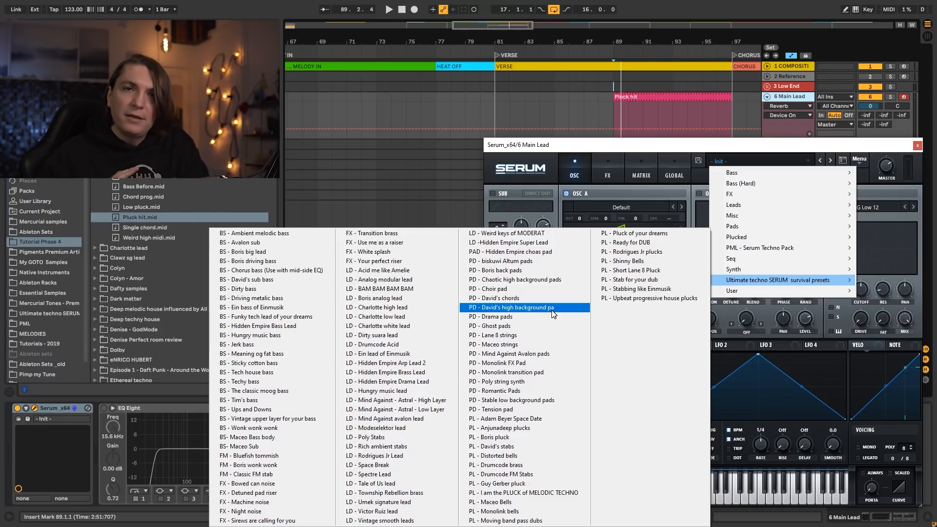
{"action": "left_click", "coordinate": [870, 59]}
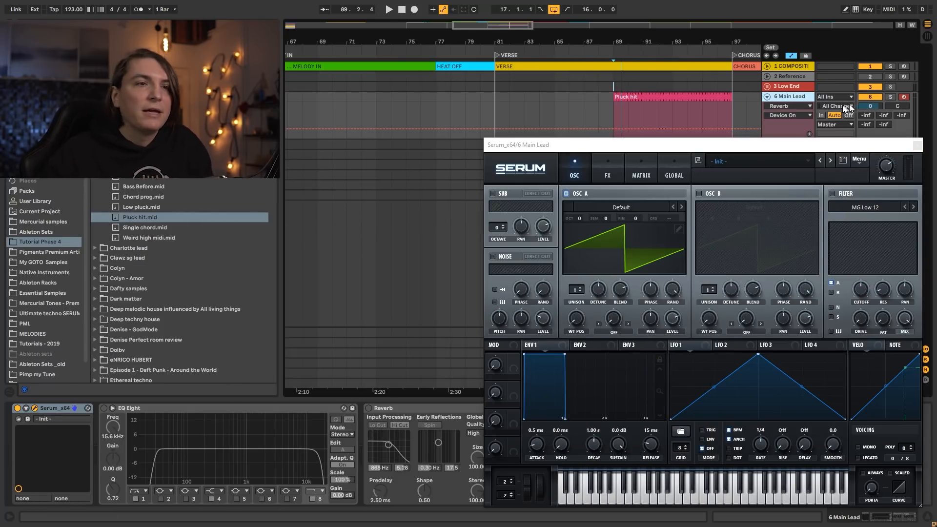
Step: Load Serum's PL - Monolink bells preset from the Ultimate techno SERUM survival presets and raise its filter cutoff during playback
{"action": "left_click", "coordinate": [766, 161]}
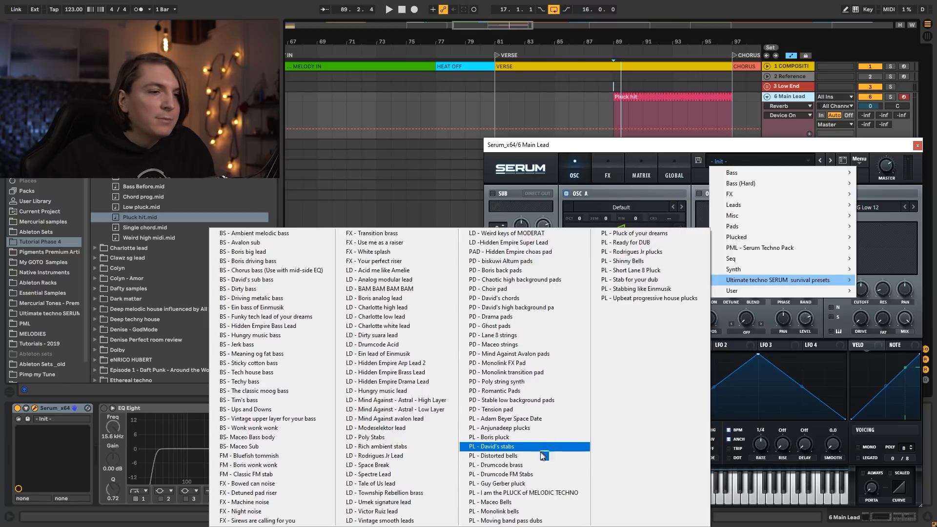
{"action": "left_click", "coordinate": [544, 511]}
{"action": "key", "text": "space"}
{"action": "left_click_drag", "start_coordinate": [862, 295], "coordinate": [861, 273]}
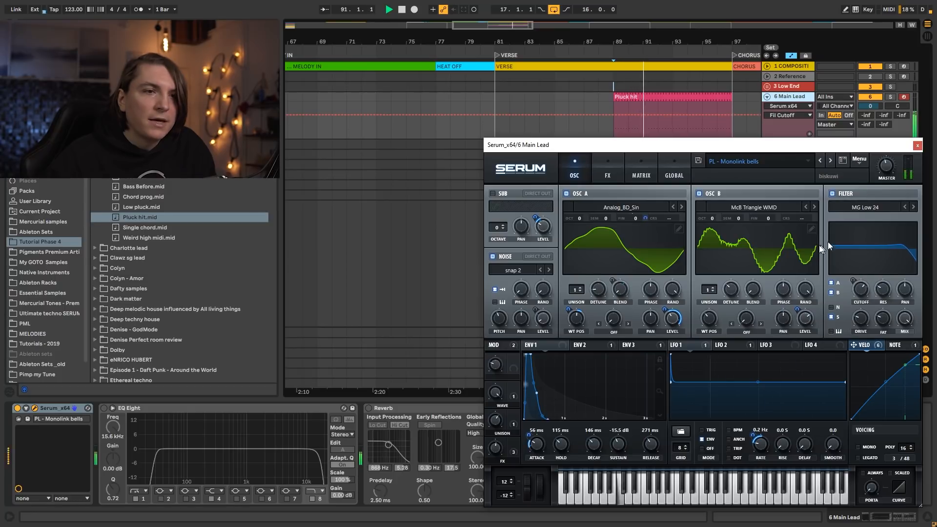
{"action": "left_click", "coordinate": [917, 145]}
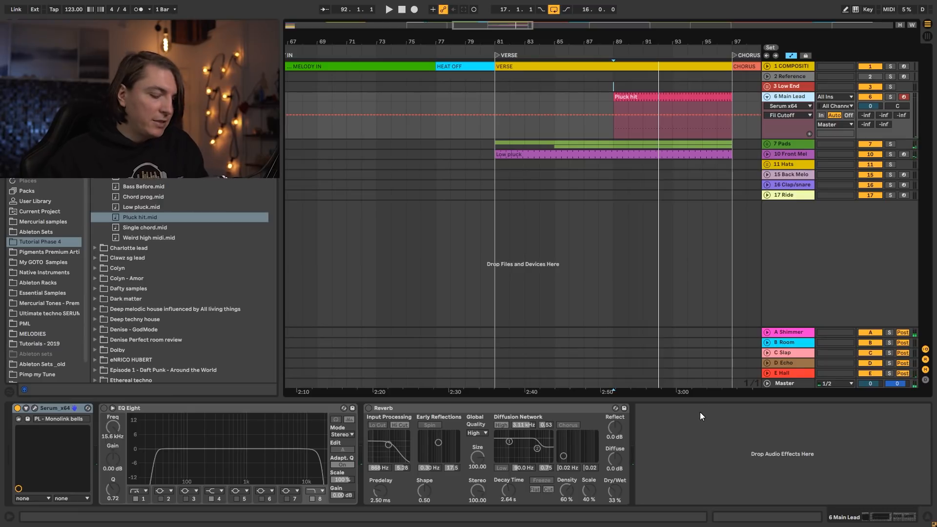
{"action": "key", "text": "ctrl+f"}
{"action": "type", "text": "over"}
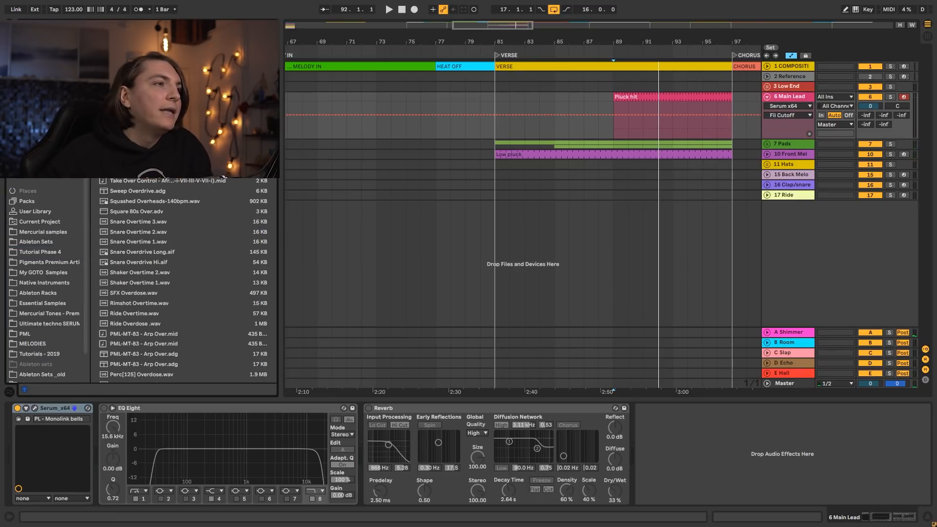
{"action": "double_click", "coordinate": [128, 58]}
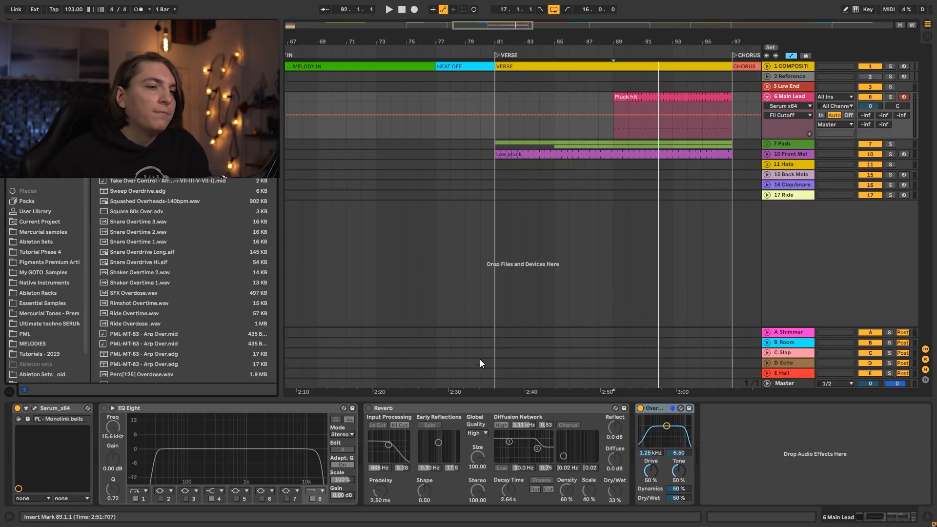
{"action": "key", "text": "ctrl+f"}
{"action": "type", "text": "erosion"}
{"action": "key", "text": "Return"}
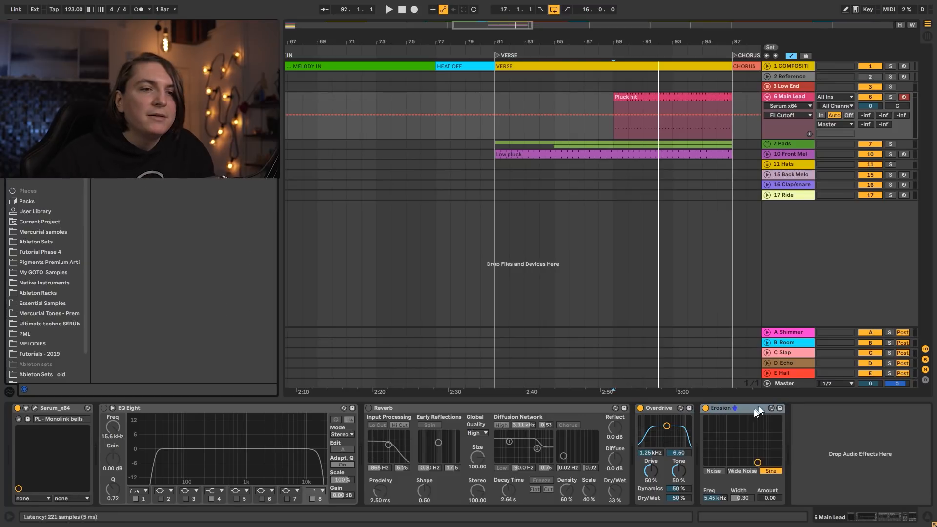
Step: During playback, set Erosion to 6.42 kHz with amount 21.7, and Overdrive to 2.06 kHz, bandwidth 6.88, tone 62% and Dry/Wet 43%
{"action": "left_click_drag", "start_coordinate": [758, 462], "coordinate": [760, 447]}
{"action": "key", "text": "space"}
{"action": "mouse_move", "coordinate": [666, 426]}
{"action": "left_mouse_down"}
{"action": "mouse_move", "coordinate": [652, 427]}
{"action": "mouse_move", "coordinate": [670, 425]}
{"action": "left_mouse_up"}
{"action": "left_click_drag", "start_coordinate": [678, 471], "coordinate": [679, 464]}
{"action": "left_click_drag", "start_coordinate": [678, 498], "coordinate": [679, 502]}
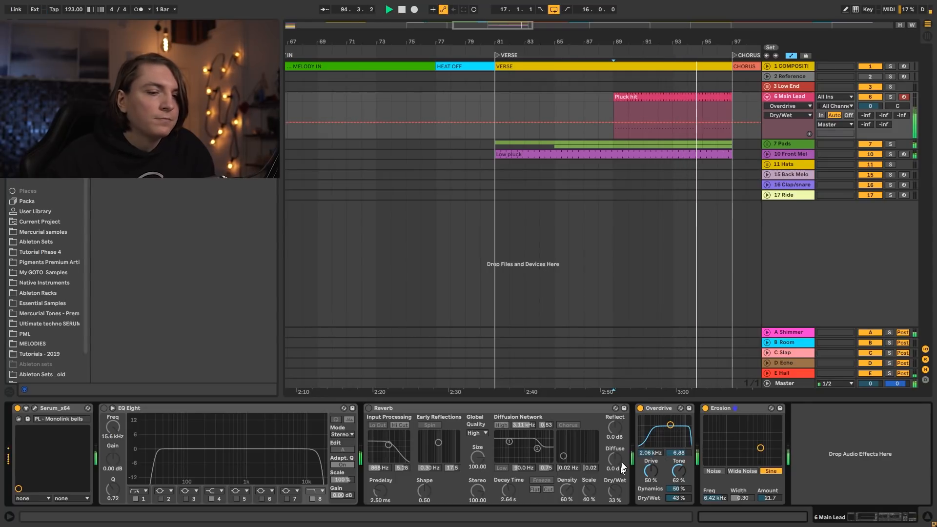
Step: Raise the Main Lead Serum's filter cutoff to 3488 Hz and set its master volume to 62%
{"action": "left_click", "coordinate": [35, 408]}
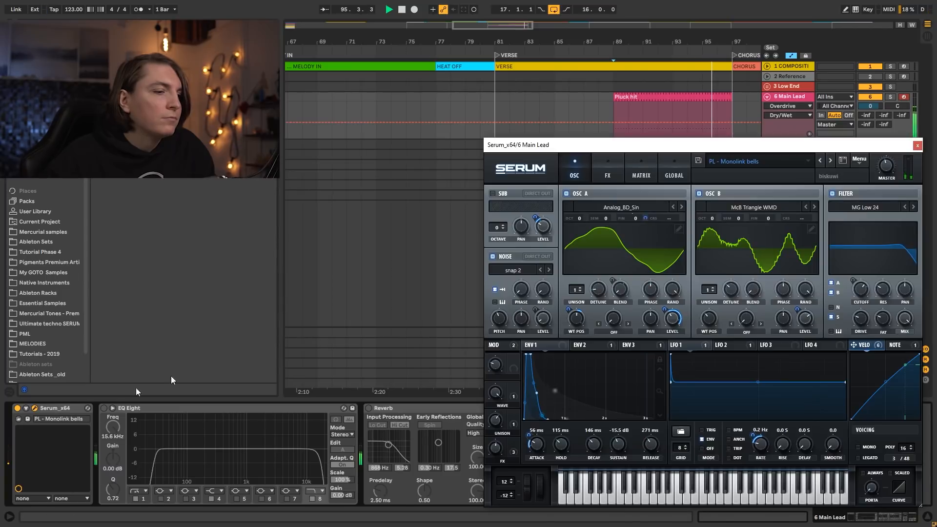
{"action": "left_click_drag", "start_coordinate": [861, 289], "coordinate": [863, 280]}
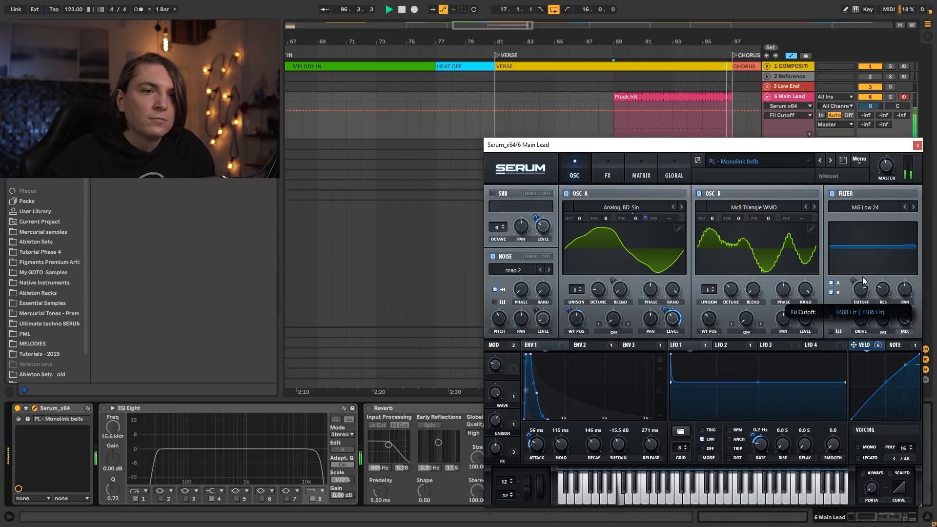
{"action": "left_click", "coordinate": [886, 162]}
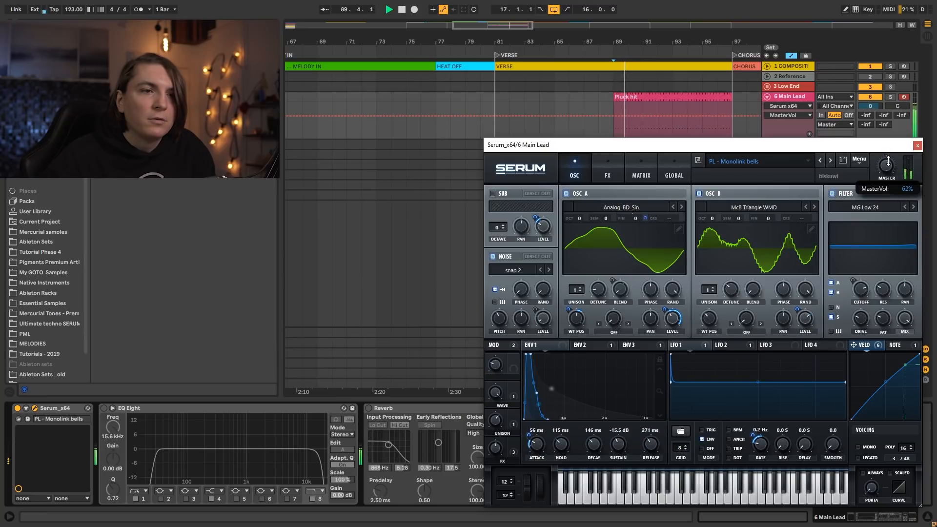
{"action": "left_click", "coordinate": [916, 145]}
{"action": "key", "text": "space"}
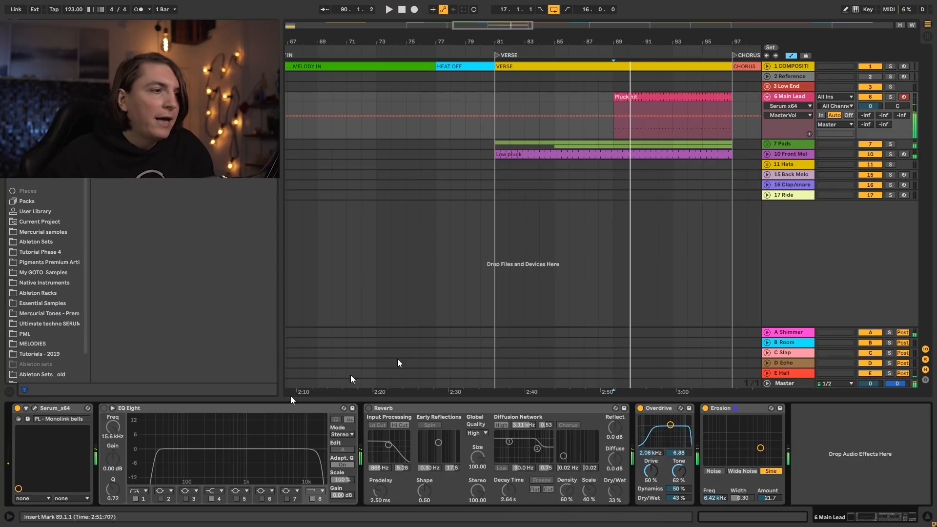
Step: Enable the Main Lead's EQ Eight and set its low cut to 121 Hz while playing
{"action": "left_click", "coordinate": [104, 408]}
{"action": "key", "text": "space"}
{"action": "left_click_drag", "start_coordinate": [193, 461], "coordinate": [193, 457]}
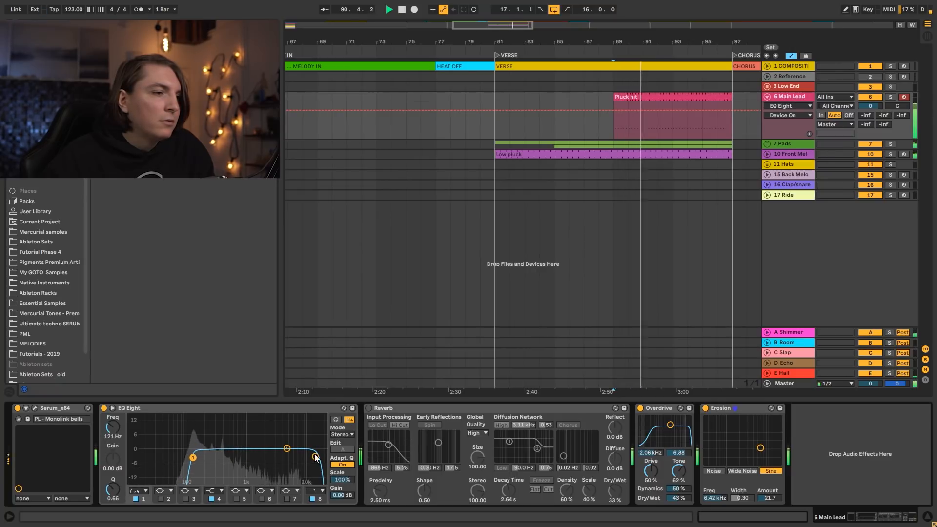
Step: Reduce Erosion to amount 11.9 at 6.82 kHz and Overdrive's Dry/Wet to 36%
{"action": "left_click_drag", "start_coordinate": [761, 447], "coordinate": [763, 452]}
{"action": "left_click_drag", "start_coordinate": [679, 498], "coordinate": [678, 502]}
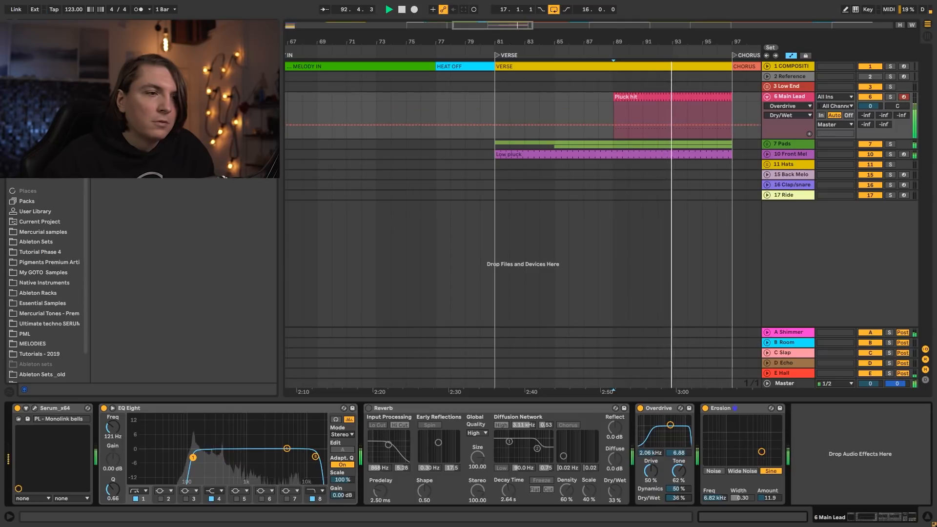
Step: Lower the Main Lead track volume to -4.1 dB and stop playback
{"action": "left_click_drag", "start_coordinate": [870, 106], "coordinate": [870, 112]}
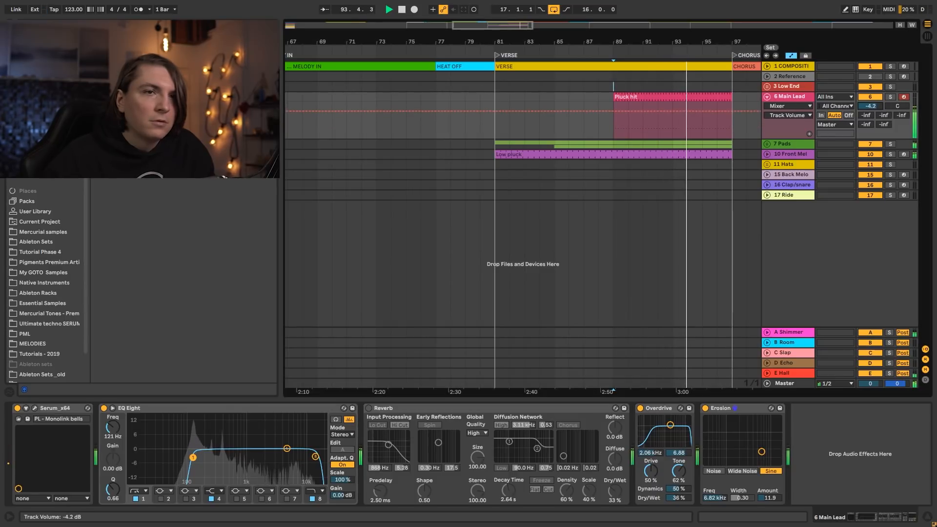
{"action": "left_click_drag", "start_coordinate": [870, 113], "coordinate": [870, 112]}
{"action": "key", "text": "space"}
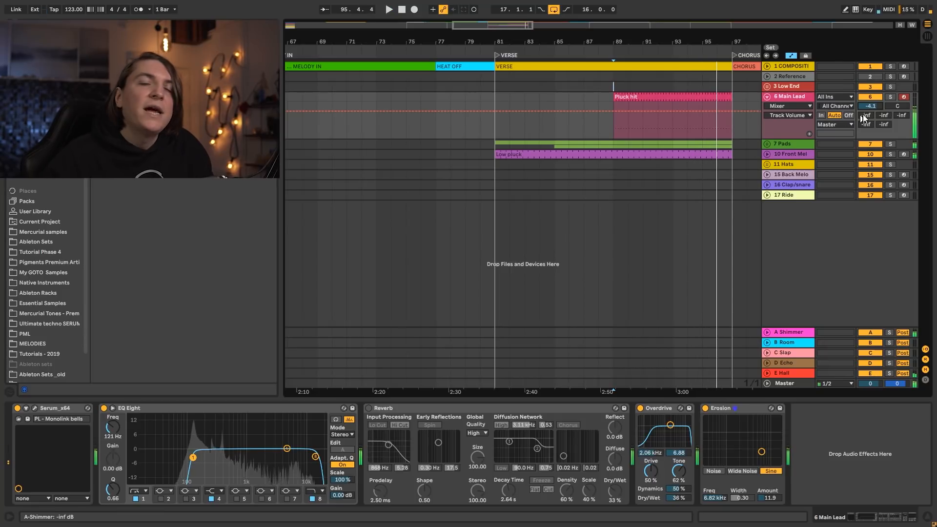
Step: Automate the Main Lead's A-Shimmer send to rise from -inf at bar 94 up to bar 97, and play from bar 89
{"action": "left_click", "coordinate": [871, 115]}
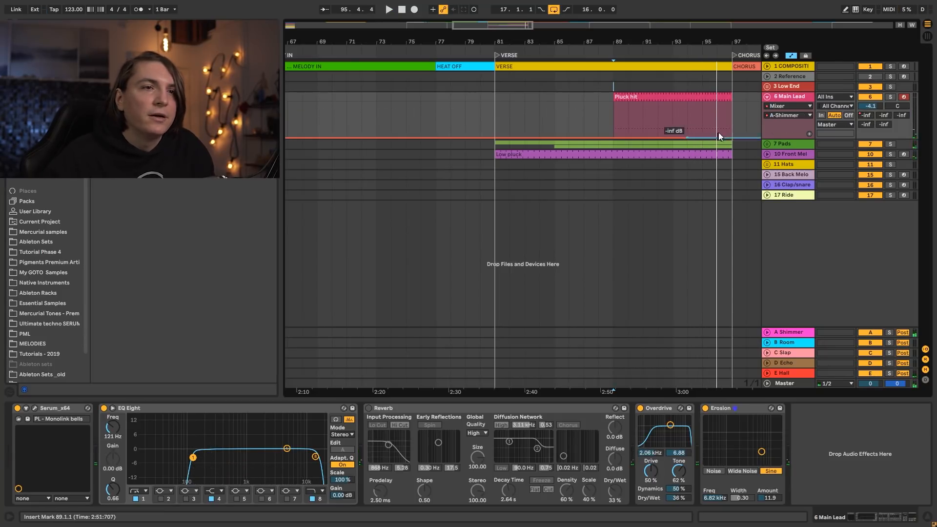
{"action": "left_click_drag", "start_coordinate": [732, 128], "coordinate": [732, 114]}
{"action": "key", "text": "space"}
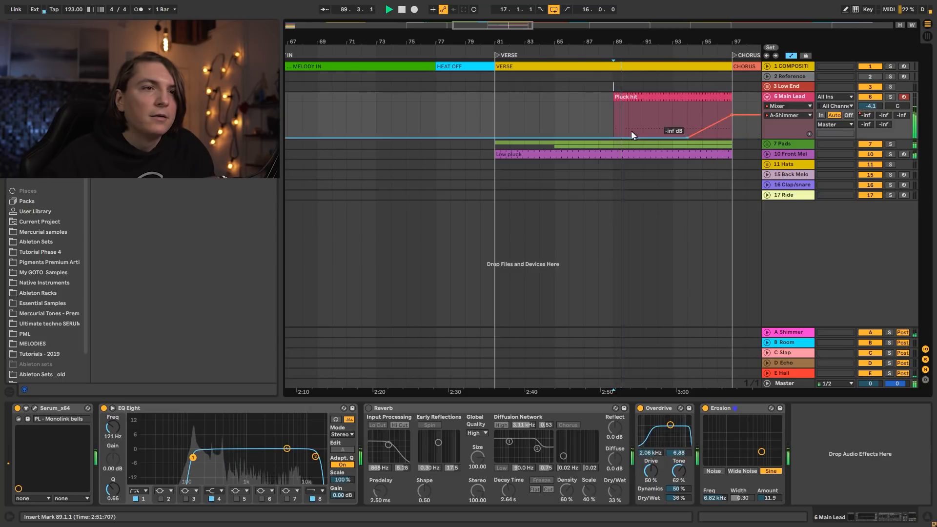
Step: Set the Main Lead EQ Eight's low cut to 160 Hz and automate its high-cut frequency to rise from bar 89 to bar 97
{"action": "key", "text": "space"}
{"action": "left_click_drag", "start_coordinate": [315, 457], "coordinate": [237, 458]}
{"action": "left_click_drag", "start_coordinate": [111, 429], "coordinate": [110, 432]}
{"action": "key", "text": "space"}
{"action": "left_click_drag", "start_coordinate": [611, 119], "coordinate": [610, 122]}
{"action": "left_click_drag", "start_coordinate": [731, 121], "coordinate": [730, 107]}
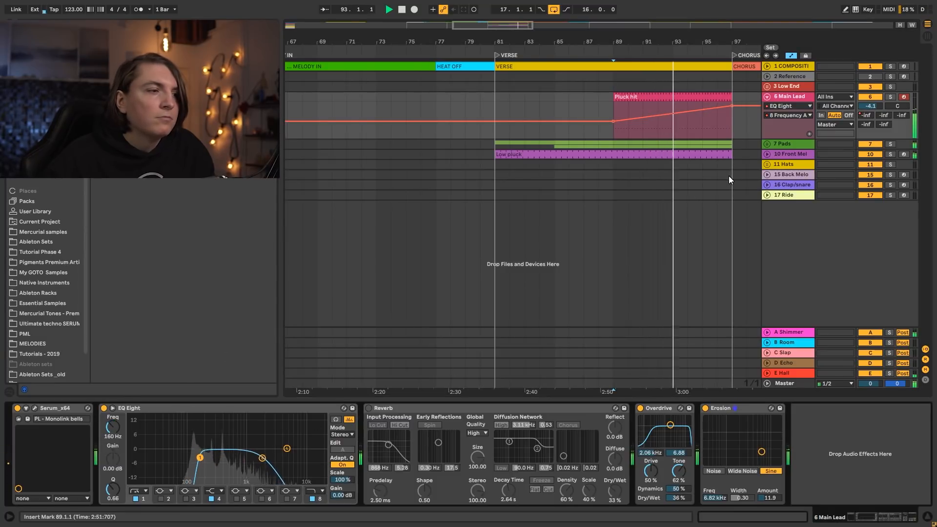
{"action": "mouse_move", "coordinate": [735, 107]}
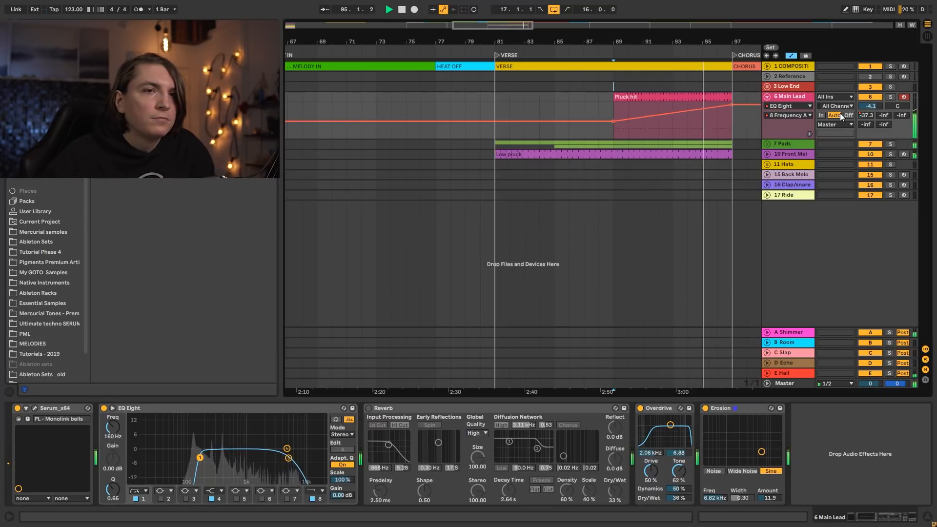
Step: Raise the Main Lead track volume to -2.4 dB, stop playback and fold the track
{"action": "left_click_drag", "start_coordinate": [869, 106], "coordinate": [868, 110]}
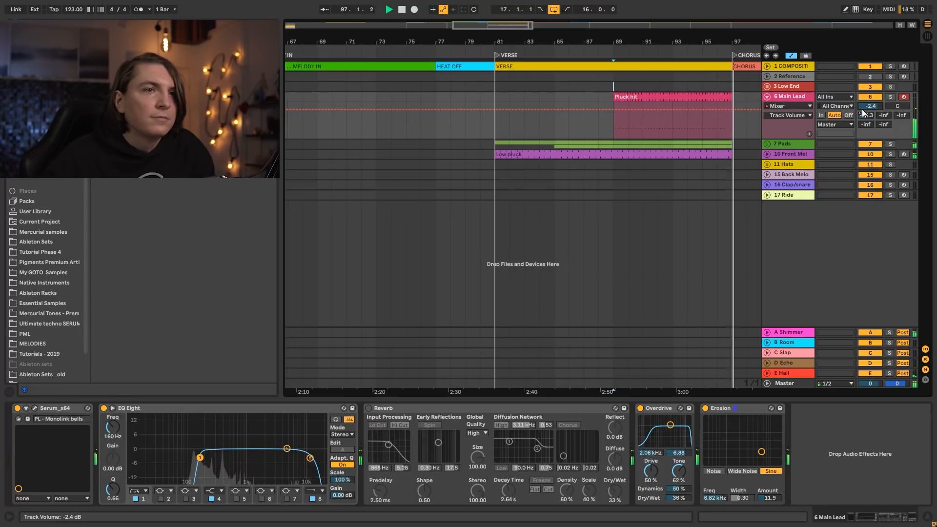
{"action": "key", "text": "space"}
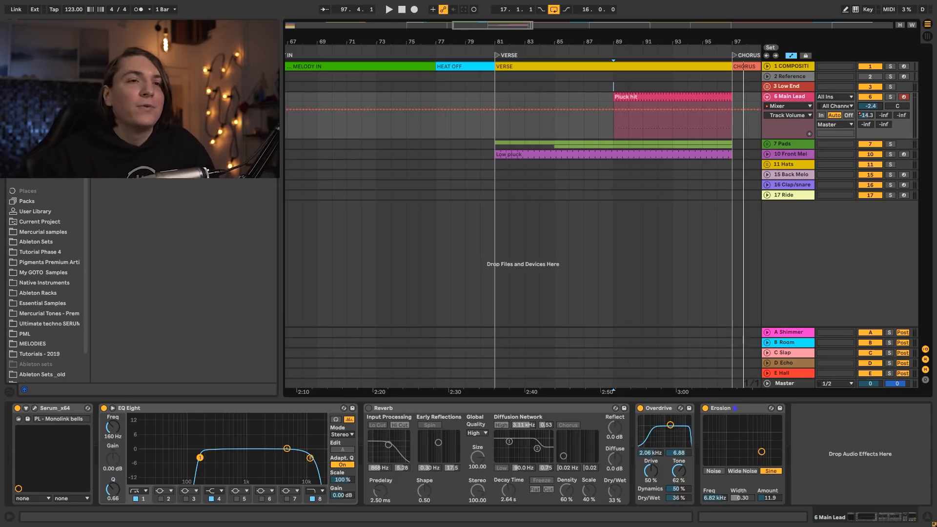
{"action": "left_click", "coordinate": [767, 96]}
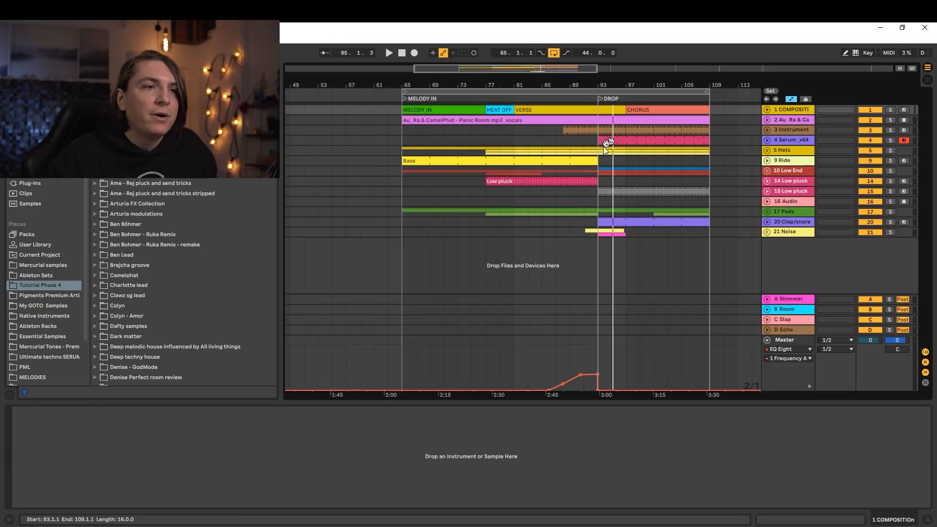
Step: Play the vocal project's arrangement from the HEAT OFF section at bar 77 with the window in full screen
{"action": "left_click_drag", "start_coordinate": [544, 85], "coordinate": [544, 98]}
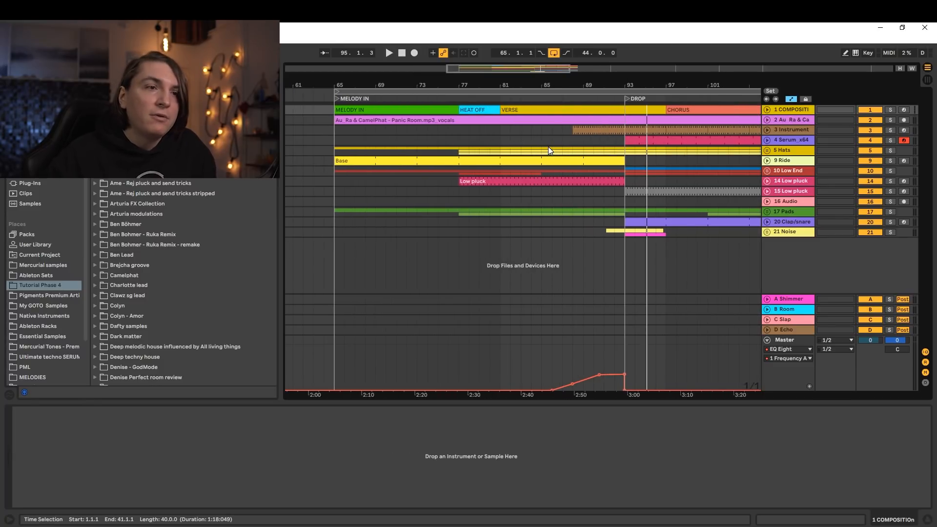
{"action": "left_click", "coordinate": [460, 139]}
{"action": "key", "text": "space"}
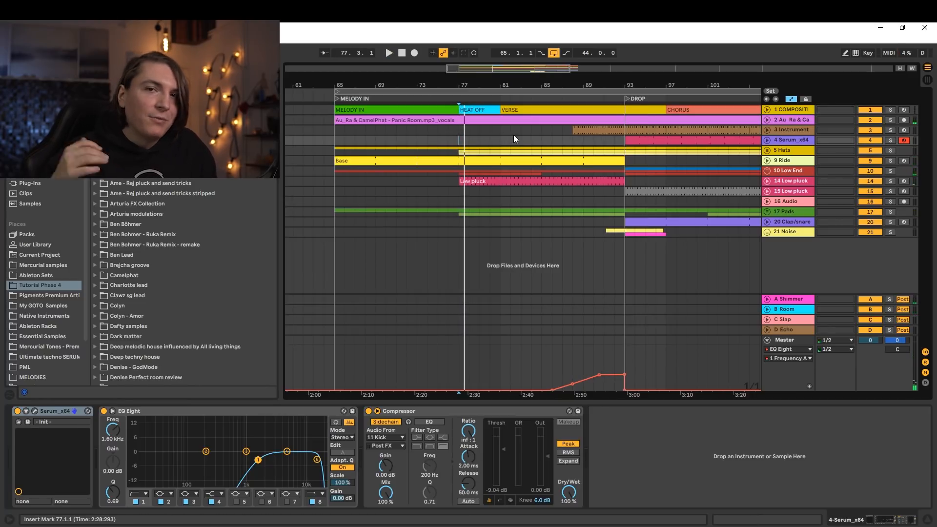
{"action": "key", "text": "space"}
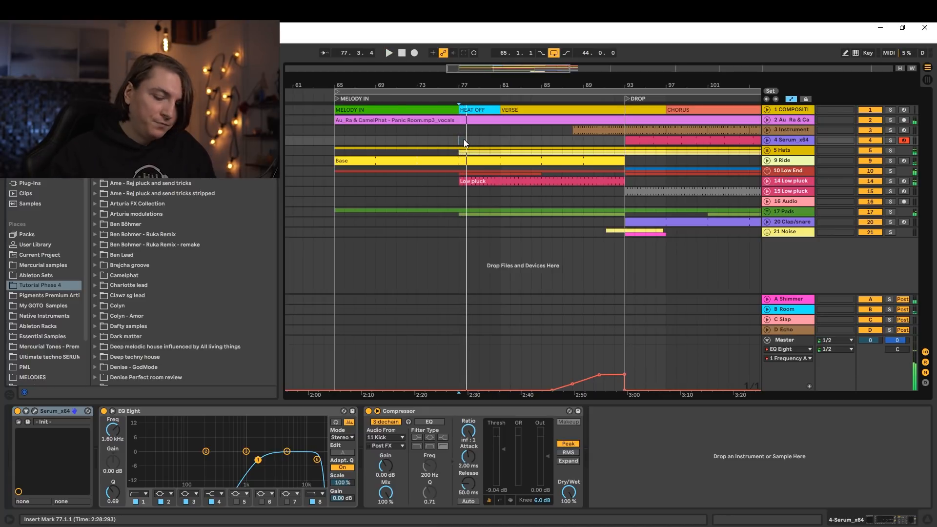
{"action": "key", "text": "F11"}
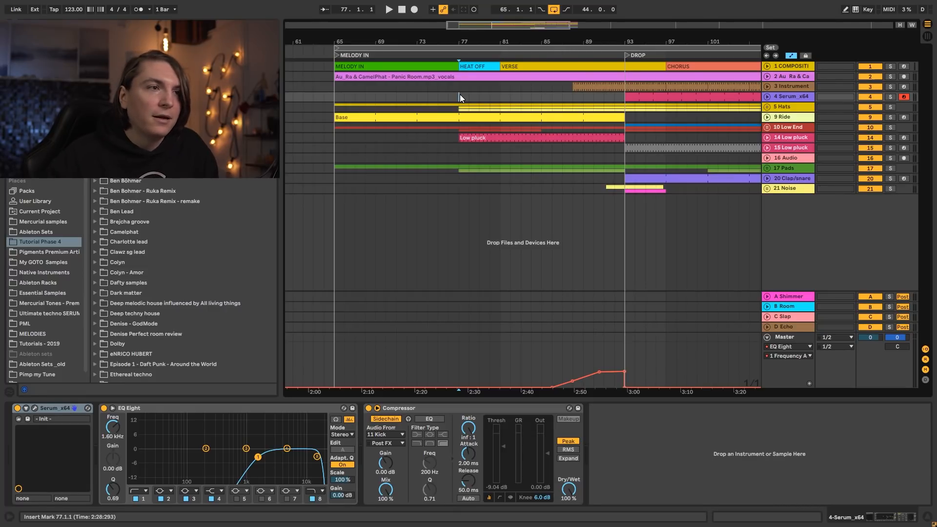
{"action": "key", "text": "space"}
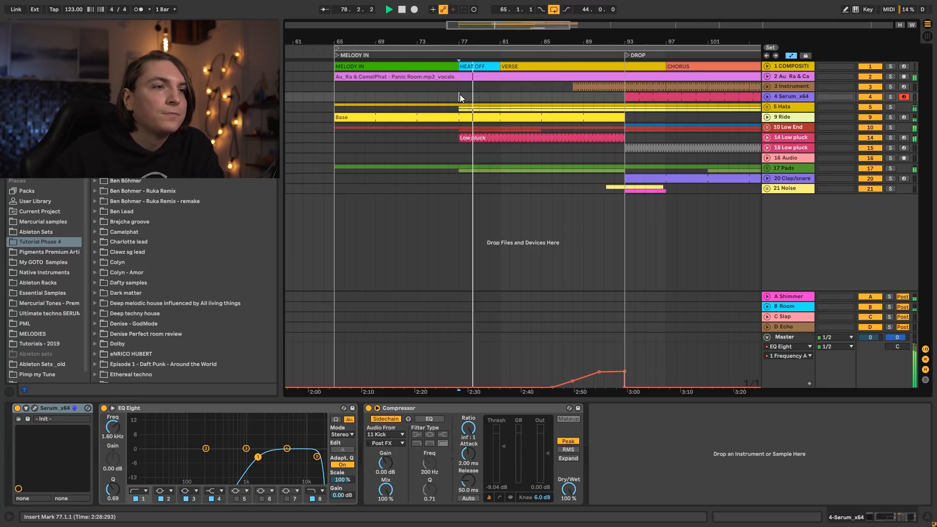
Step: Delete the Reverb from the device chain of track 14 Low pluck and fold the track
{"action": "left_click", "coordinate": [768, 138]}
{"action": "left_click", "coordinate": [705, 158]}
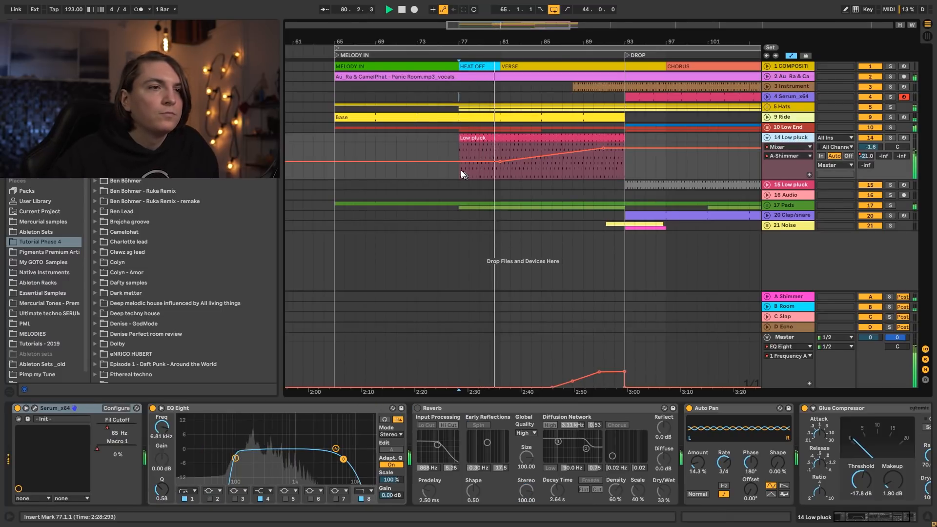
{"action": "left_click", "coordinate": [503, 408]}
{"action": "key", "text": "Delete"}
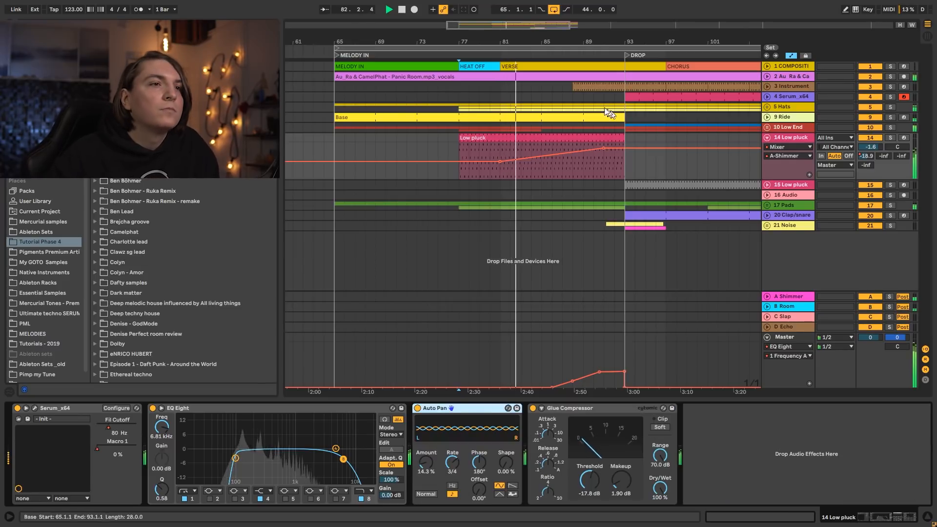
{"action": "left_click", "coordinate": [766, 137]}
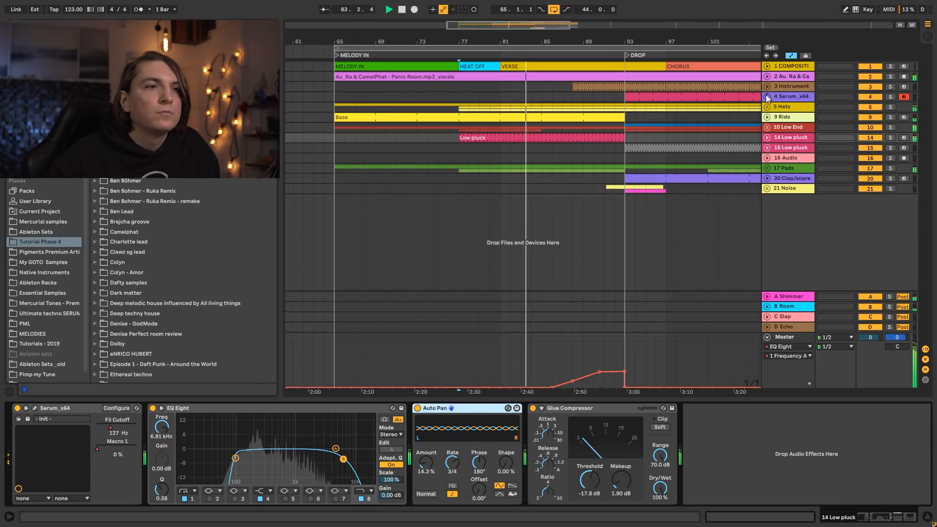
Step: Enable the 16th Hat's kick-sidechained Compressor, set its threshold to -3.91 dB, and fold the Hats group
{"action": "left_click", "coordinate": [766, 105]}
{"action": "scroll", "coordinate": [599, 220], "scroll_direction": "down", "scroll_amount": 2}
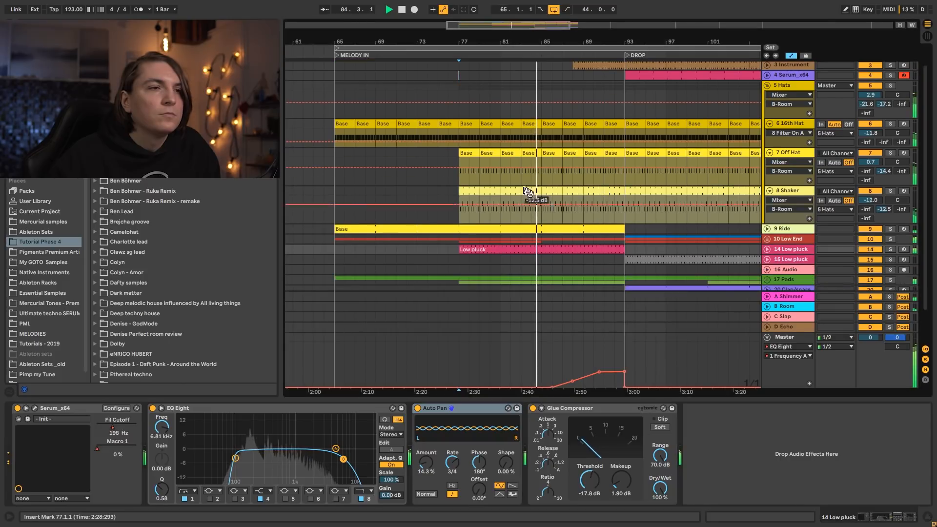
{"action": "left_click", "coordinate": [795, 126]}
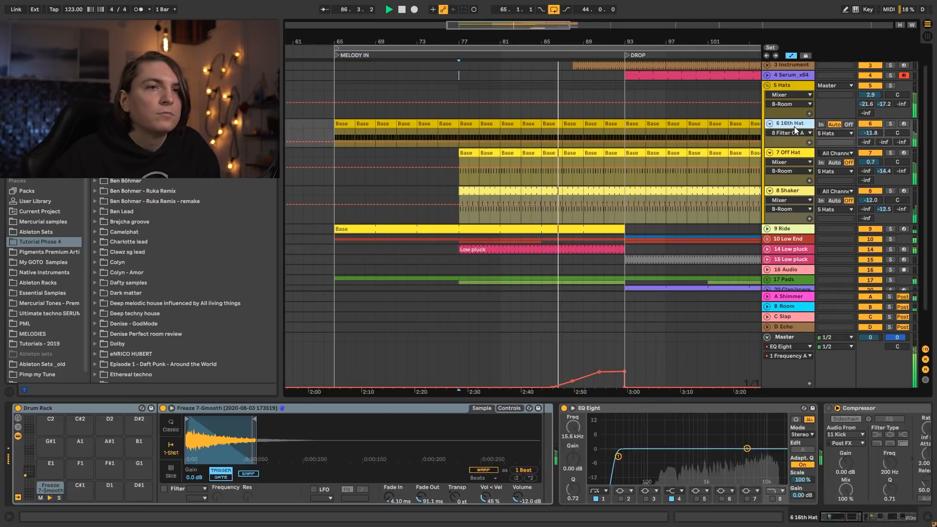
{"action": "left_click_drag", "start_coordinate": [842, 518], "coordinate": [869, 519]}
{"action": "left_click", "coordinate": [875, 518]}
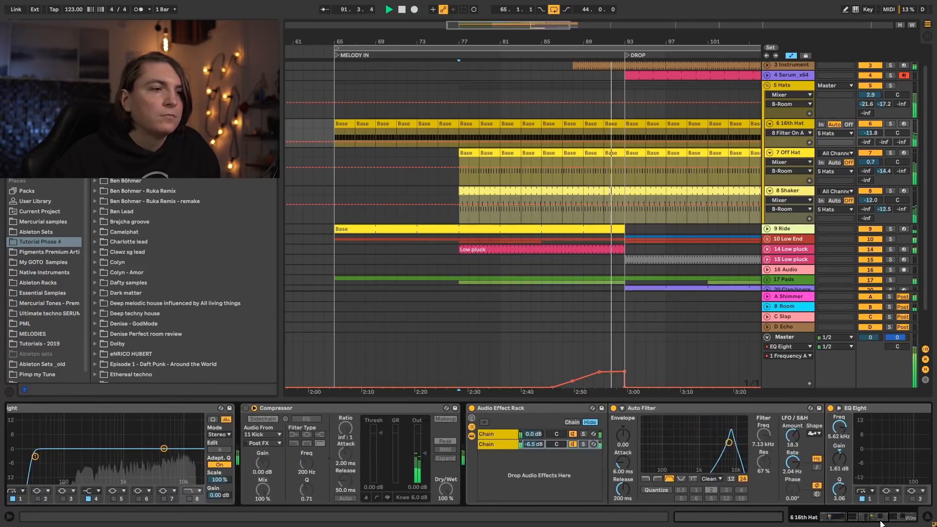
{"action": "left_click", "coordinate": [246, 408]}
{"action": "left_click_drag", "start_coordinate": [380, 433], "coordinate": [381, 438]}
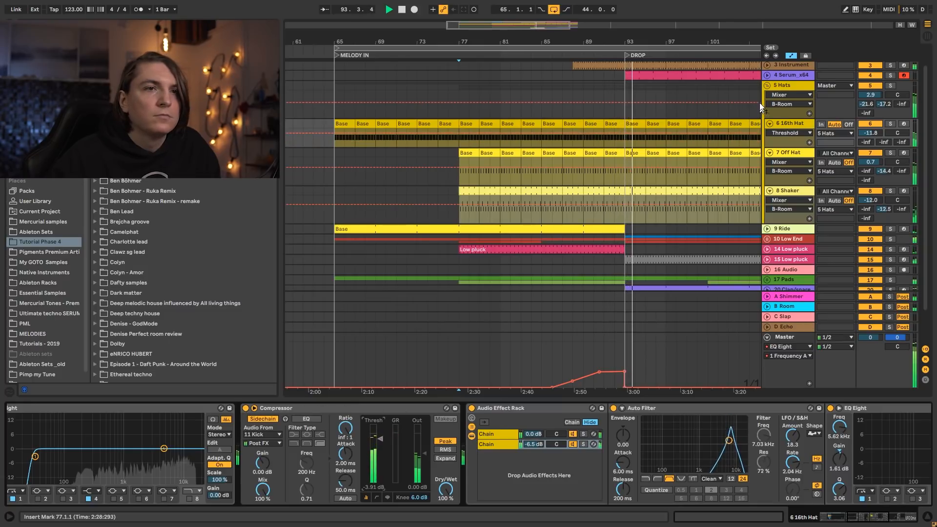
{"action": "left_click", "coordinate": [768, 85]}
{"action": "left_click_drag", "start_coordinate": [580, 38], "coordinate": [578, 35]}
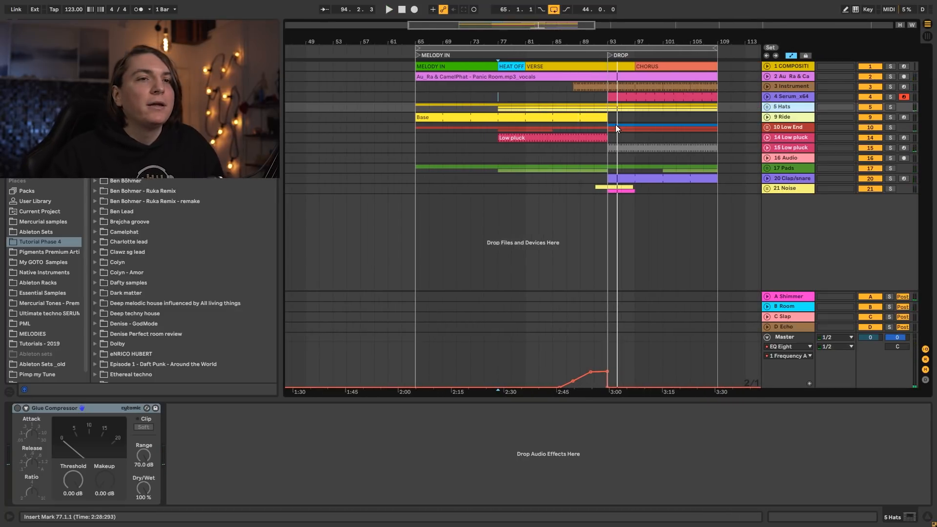
Step: Unfold the Hats group and audition the 16th Hat from bar 65
{"action": "left_click", "coordinate": [767, 107]}
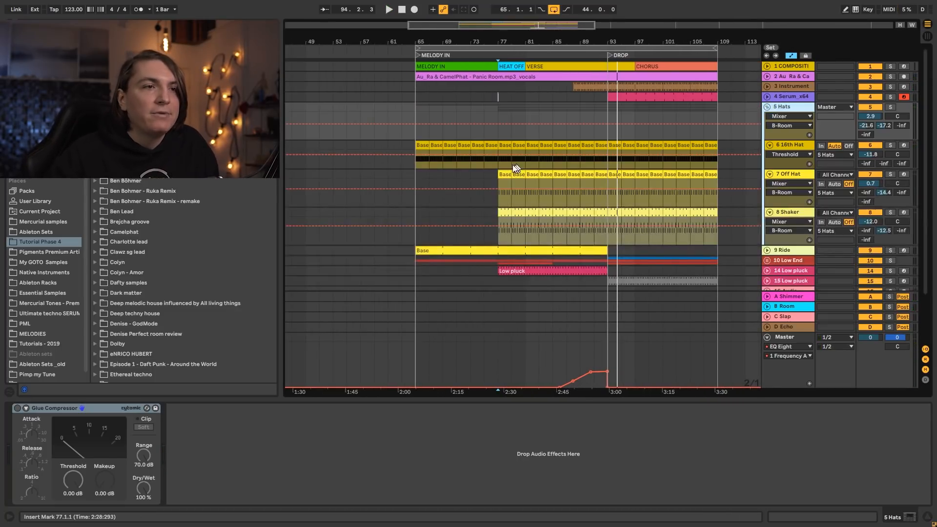
{"action": "left_click", "coordinate": [420, 163]}
{"action": "key", "text": "space"}
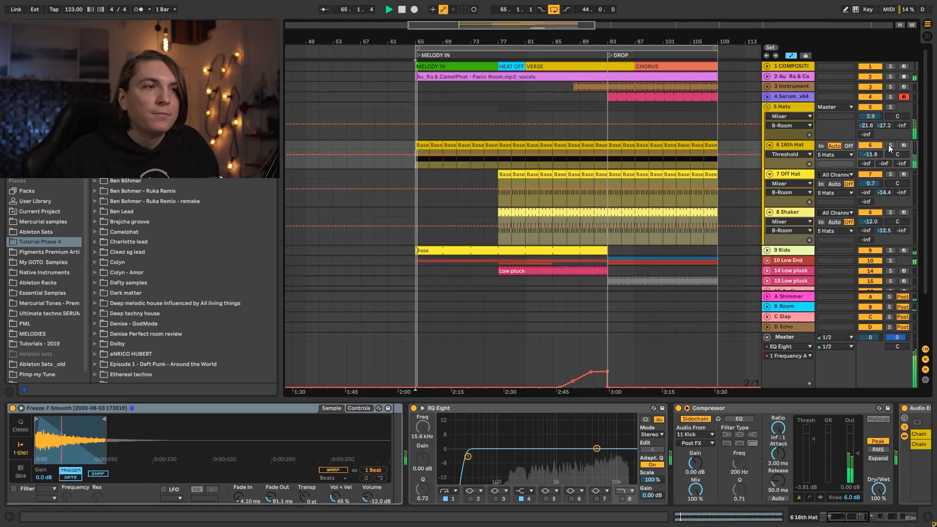
{"action": "key", "text": "space"}
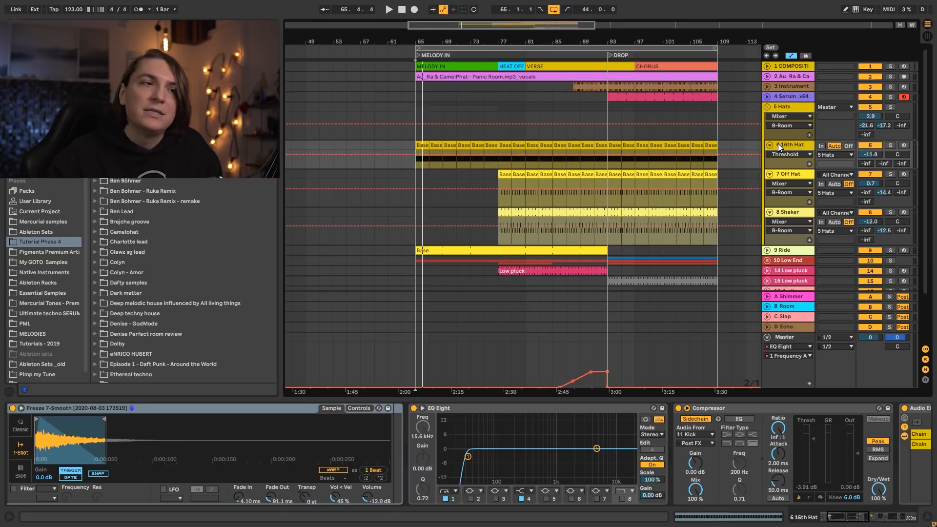
Step: Solo the Ride track, play it from bar 65, and examine its two EQ Eight devices
{"action": "scroll", "coordinate": [832, 195], "scroll_direction": "down", "scroll_amount": 4}
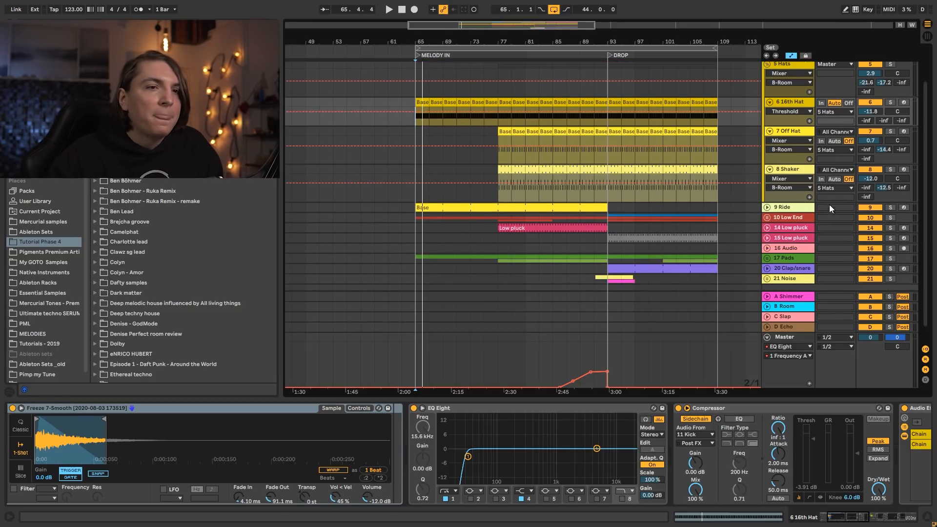
{"action": "left_click", "coordinate": [767, 207]}
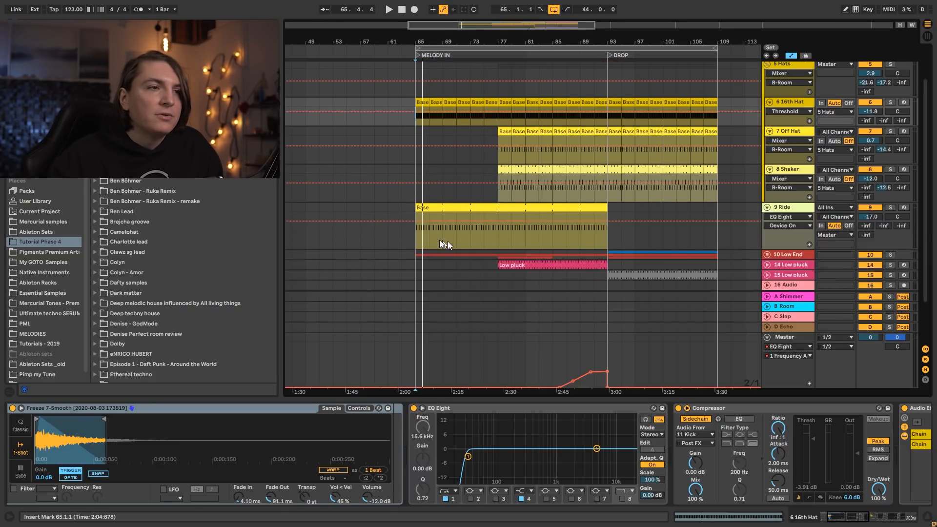
{"action": "left_click", "coordinate": [416, 234]}
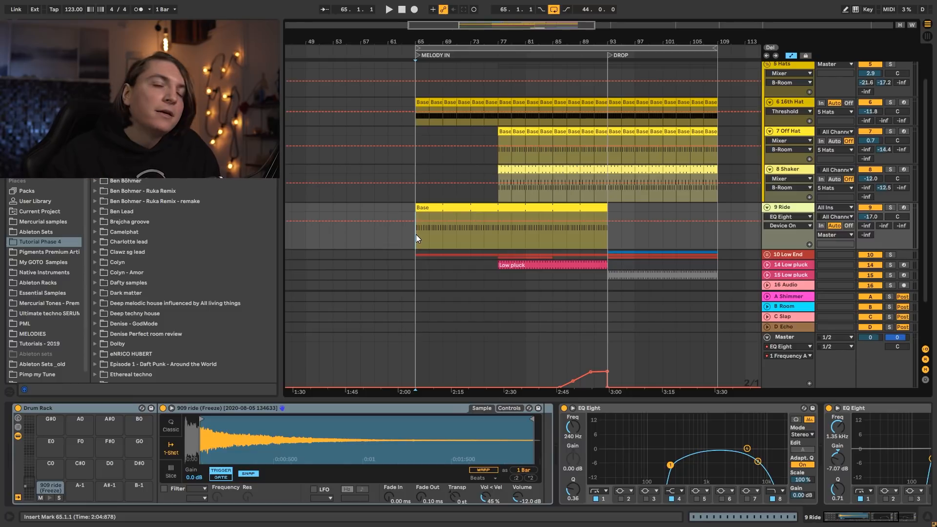
{"action": "left_click", "coordinate": [891, 208]}
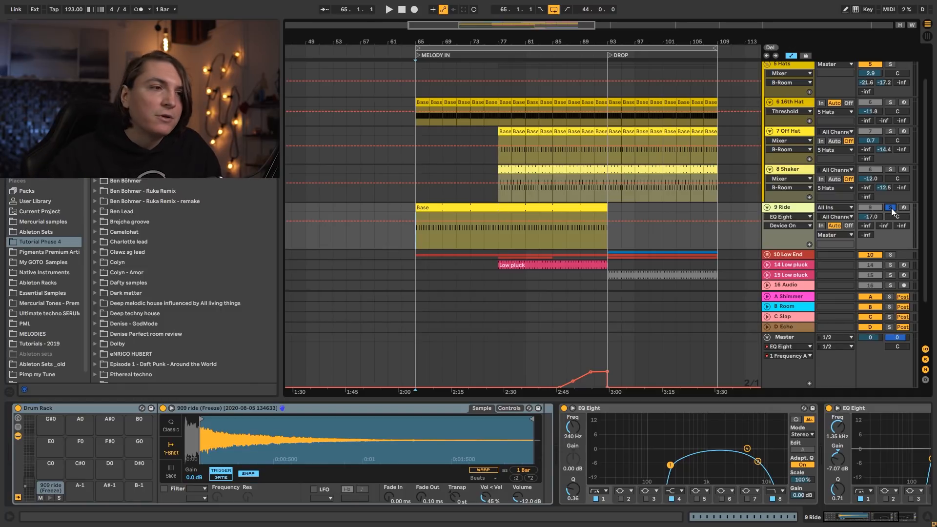
{"action": "key", "text": "space"}
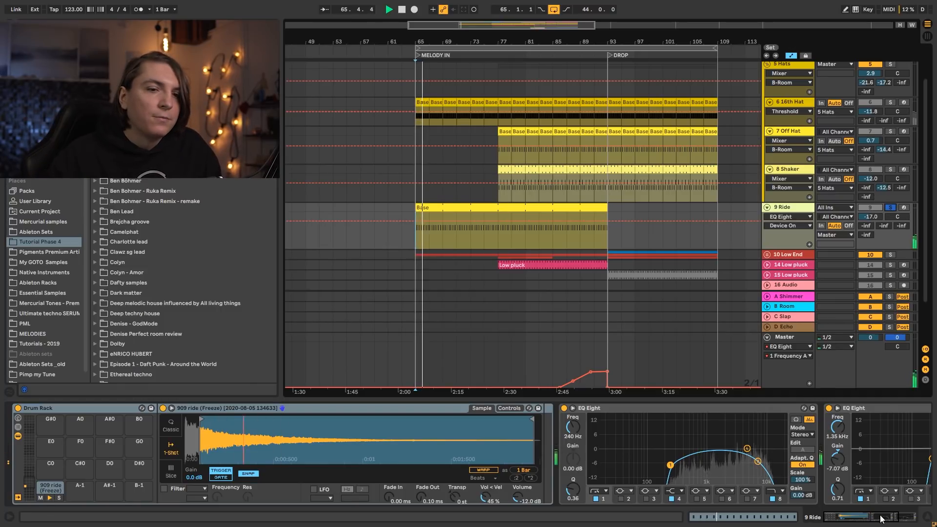
{"action": "left_click", "coordinate": [895, 518]}
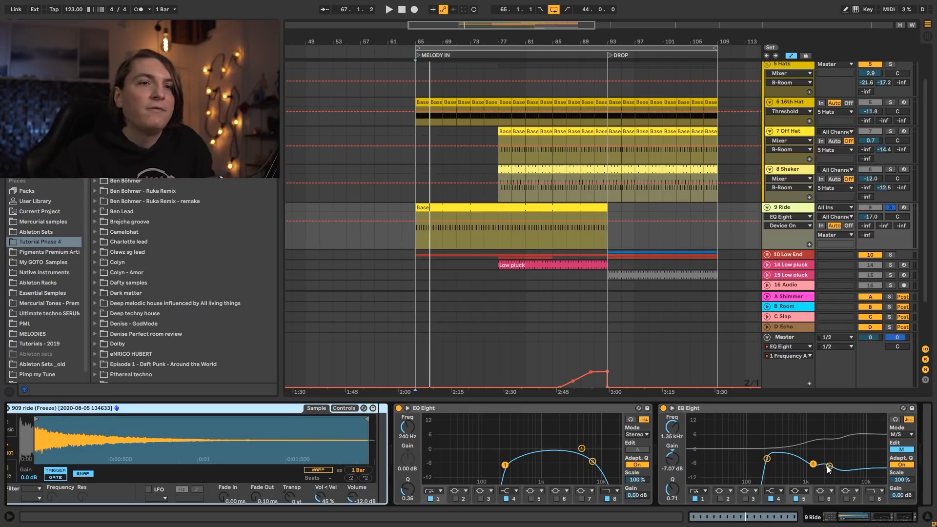
Step: Unsolo the Ride and compare the mix from bar 65 with the Ride track switched off and on
{"action": "left_click", "coordinate": [889, 208]}
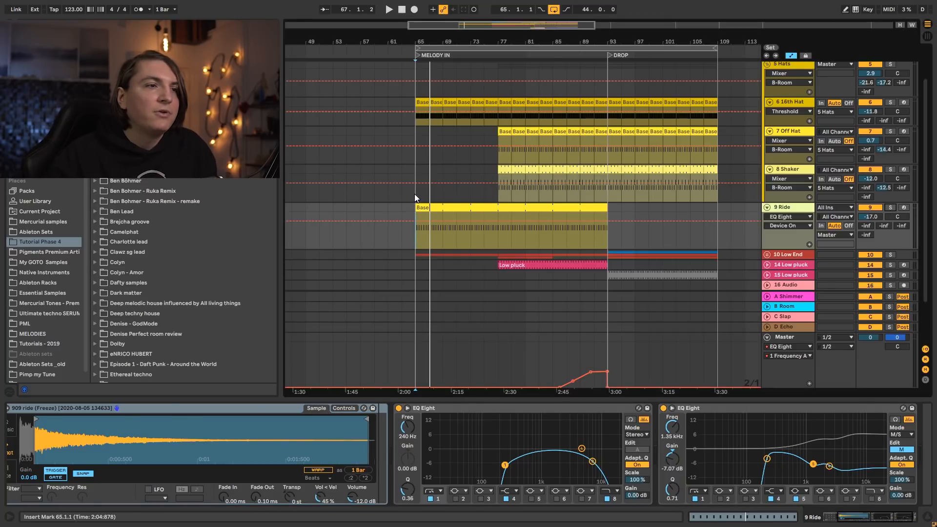
{"action": "left_click", "coordinate": [415, 195]}
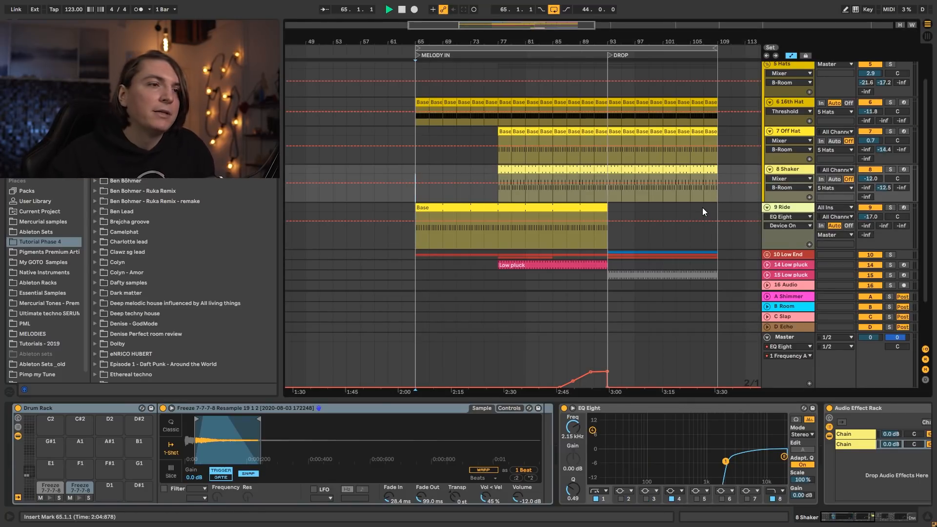
{"action": "left_click", "coordinate": [867, 209]}
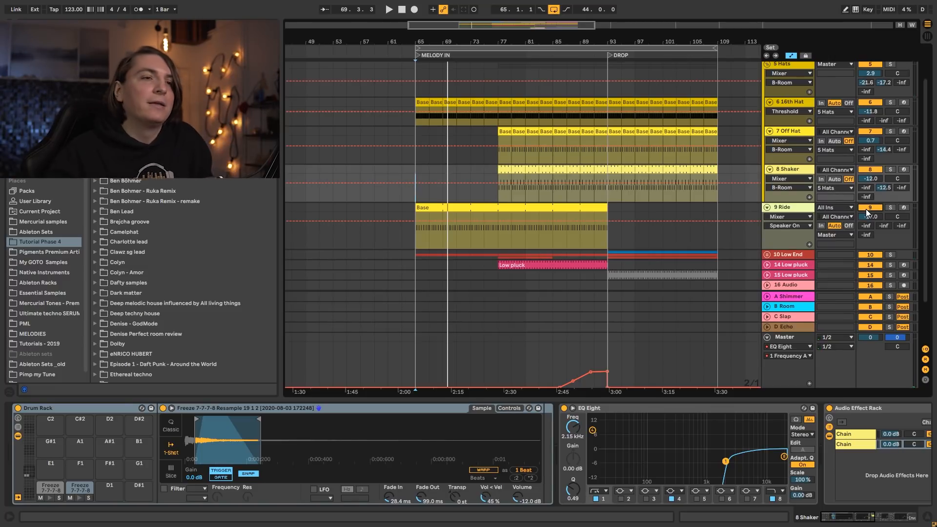
Step: Unfold the Low End group and its Bass track, and solo the Bass
{"action": "left_click", "coordinate": [767, 254]}
{"action": "scroll", "coordinate": [760, 262], "scroll_direction": "down", "scroll_amount": 3}
{"action": "left_click", "coordinate": [776, 190]}
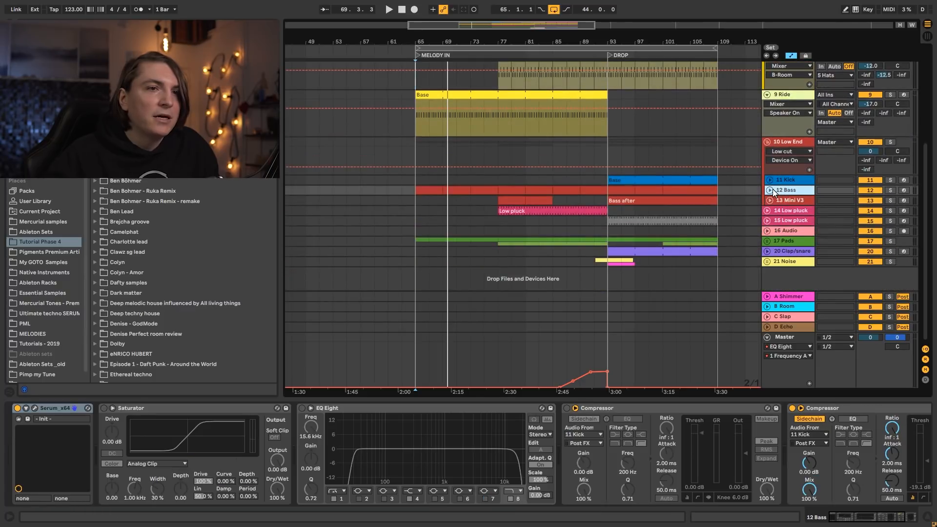
{"action": "left_click", "coordinate": [770, 190]}
{"action": "left_click", "coordinate": [890, 190]}
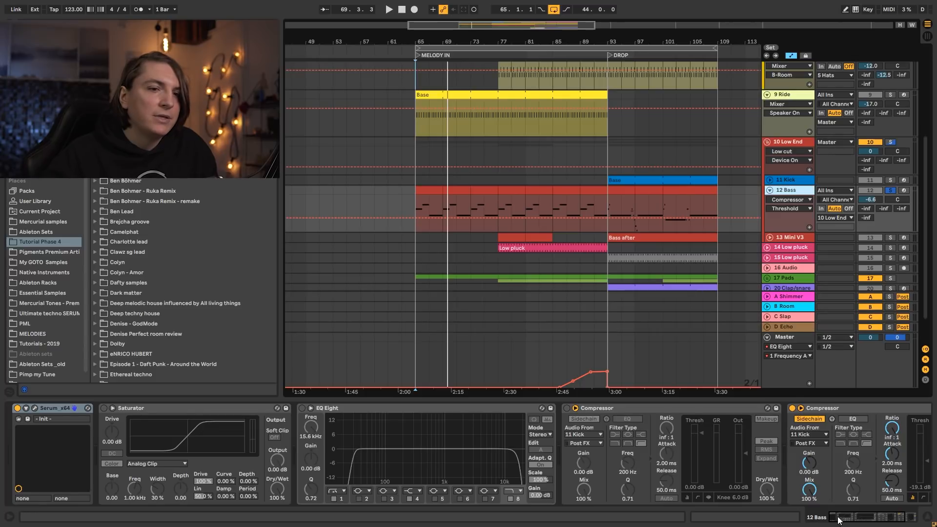
Step: Examine the oscillator and effects settings of the Bass track's Serum, and close the plugin window
{"action": "left_click", "coordinate": [35, 409]}
{"action": "left_click_drag", "start_coordinate": [355, 109], "coordinate": [787, 136]}
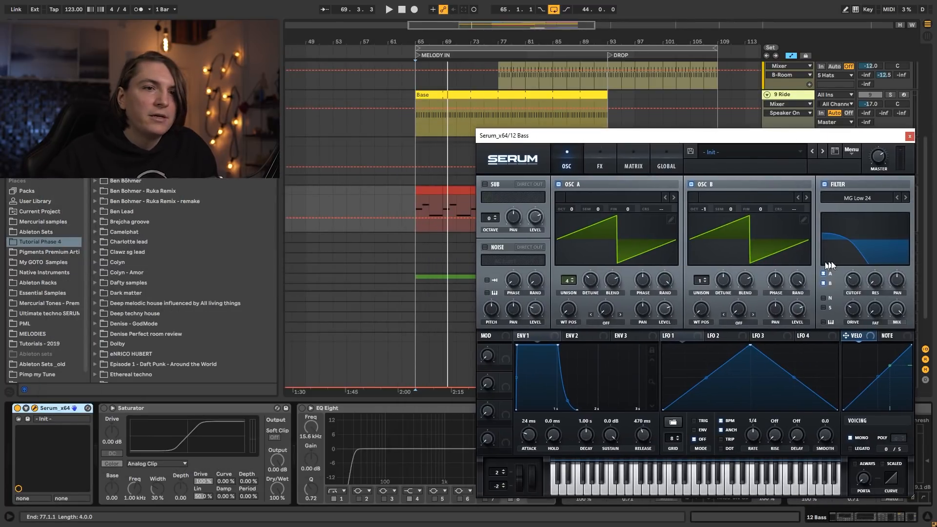
{"action": "left_click", "coordinate": [600, 160]}
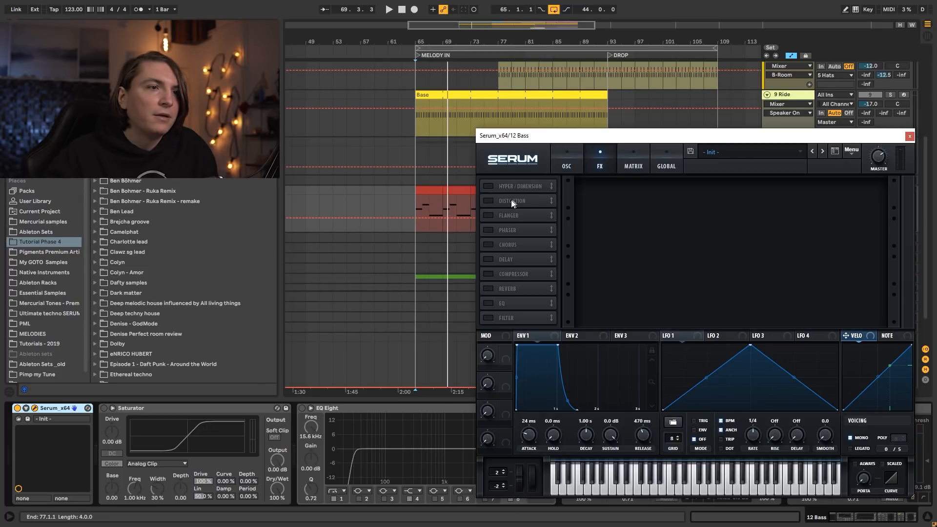
{"action": "left_click", "coordinate": [910, 137]}
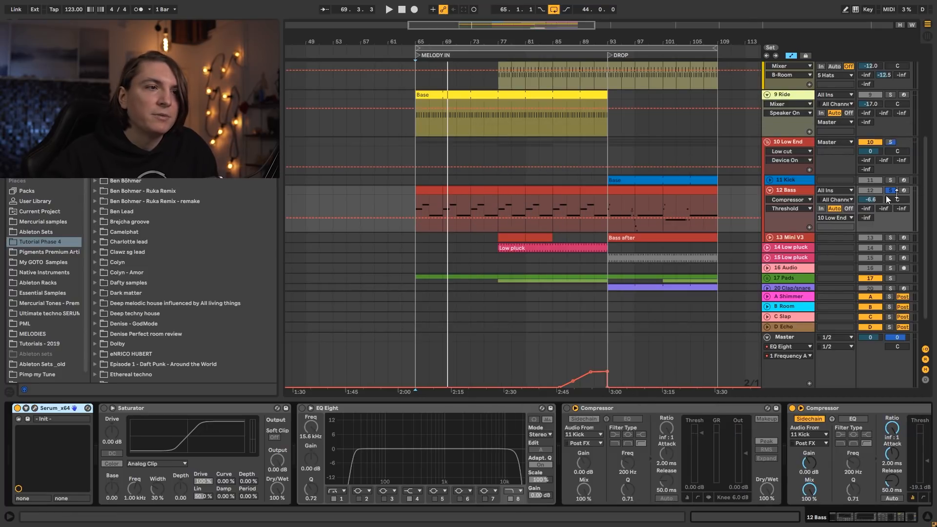
Step: Play the soloed Bass track from bar 65 and unsolo it
{"action": "key", "text": "space"}
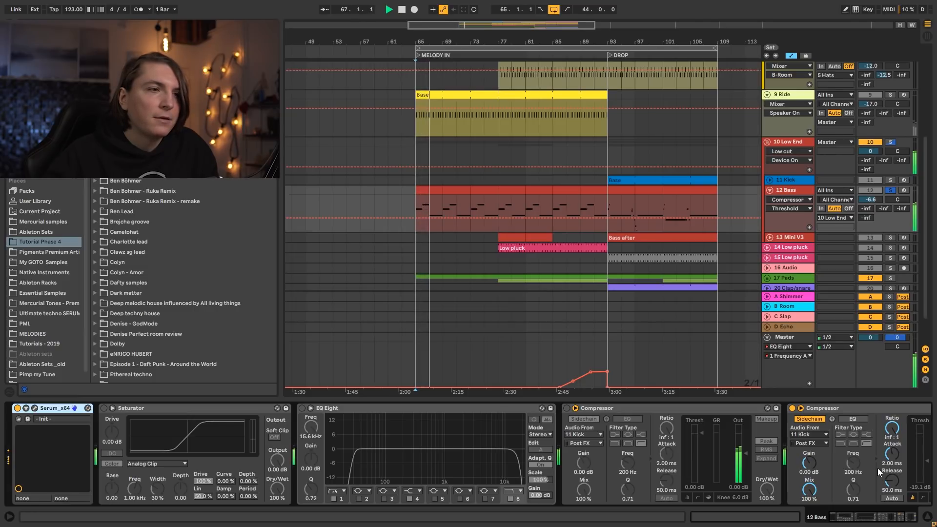
{"action": "key", "text": "space"}
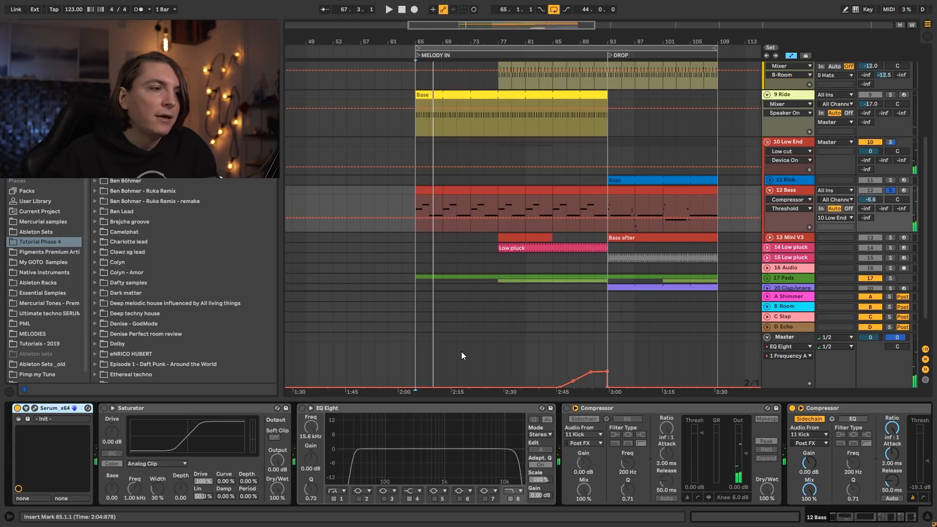
{"action": "left_click", "coordinate": [890, 190]}
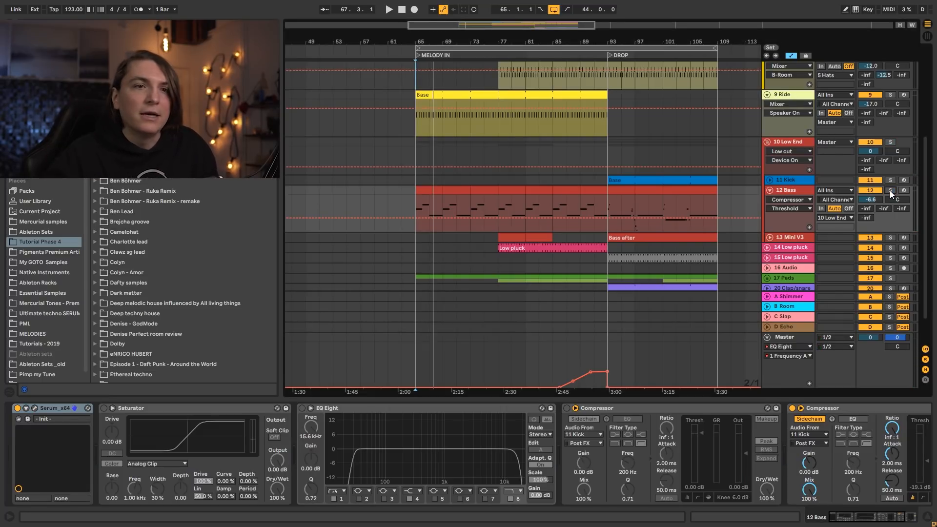
Step: Compare the mix from bar 65 with the Bass track switched off and on
{"action": "key", "text": "space"}
{"action": "left_click", "coordinate": [862, 191]}
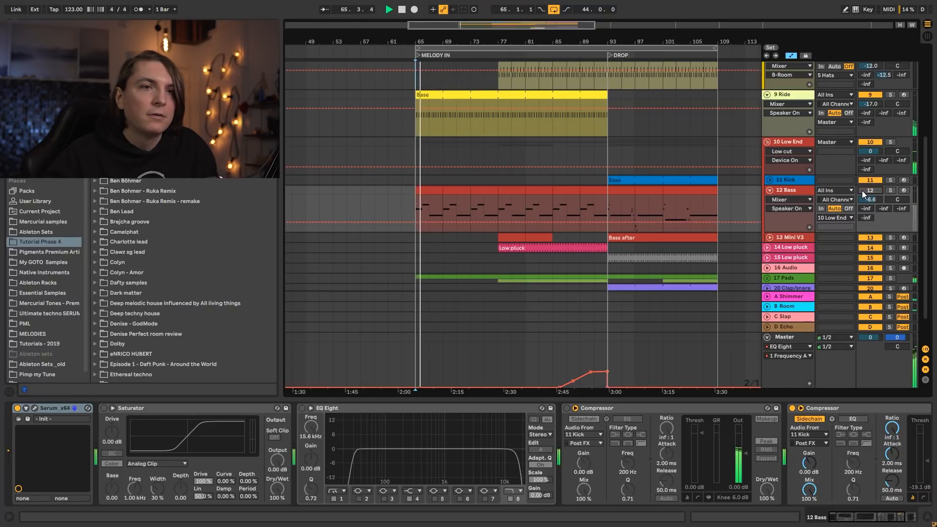
{"action": "left_click", "coordinate": [863, 191]}
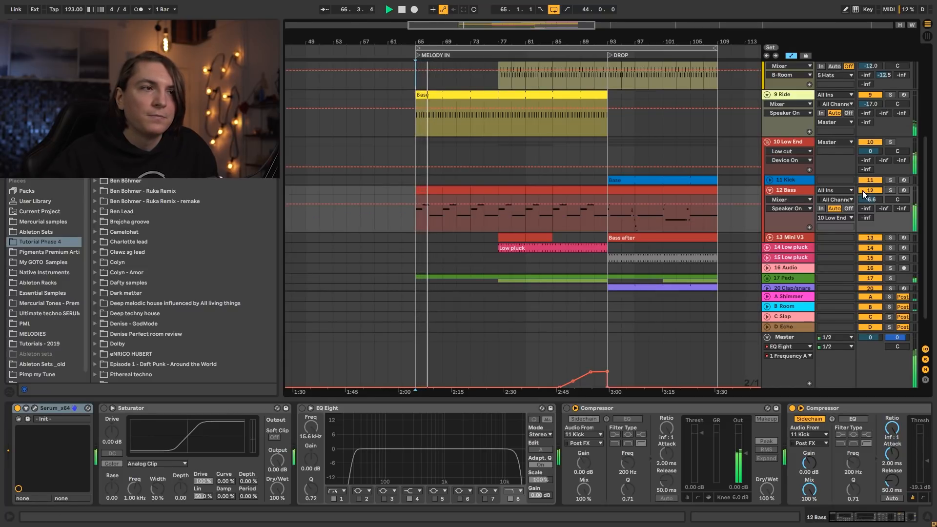
{"action": "key", "text": "space"}
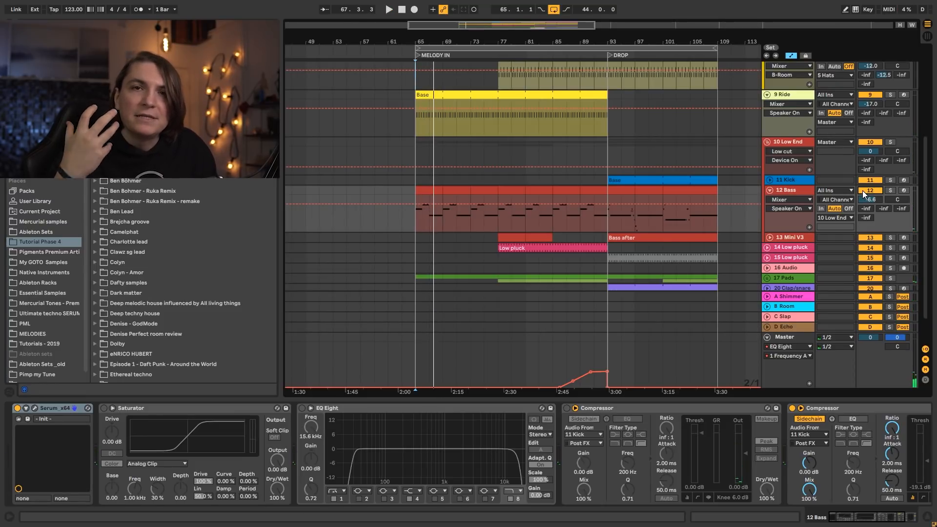
{"action": "key", "text": "space"}
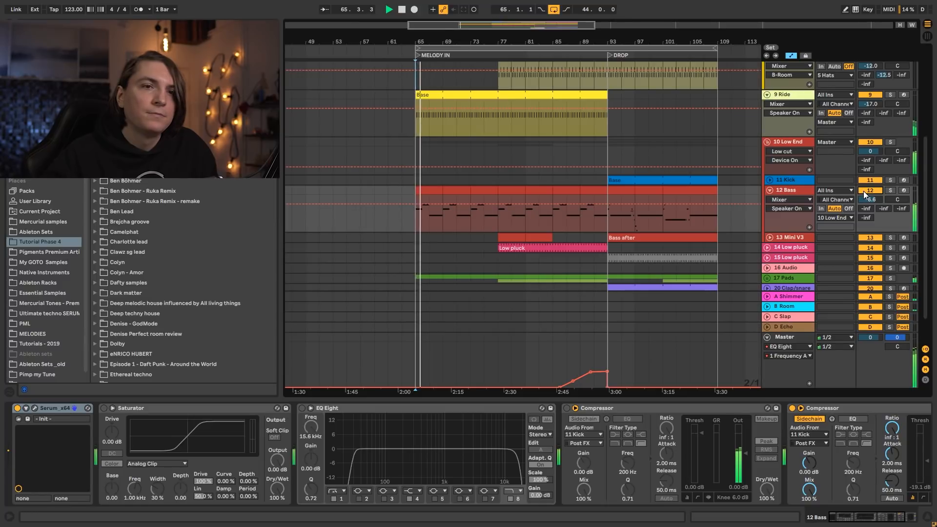
{"action": "left_click", "coordinate": [863, 191]}
{"action": "left_click", "coordinate": [864, 191]}
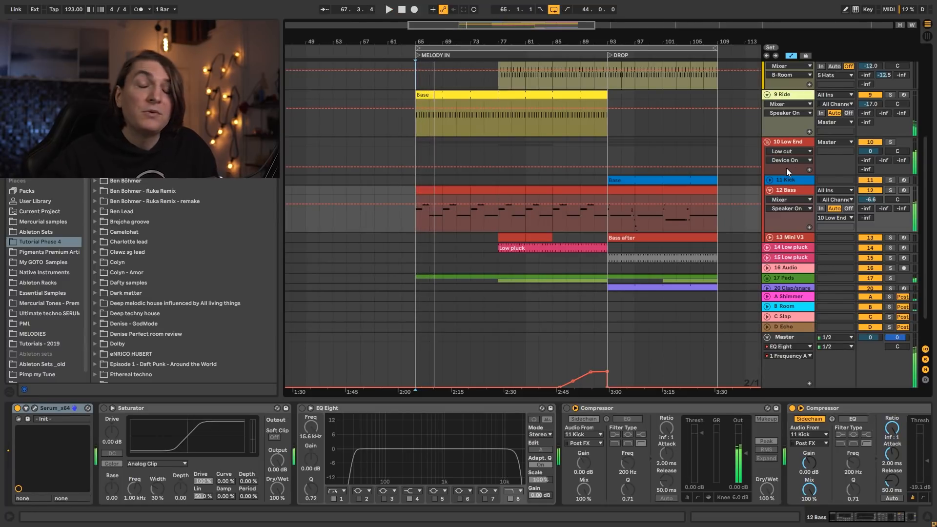
Step: Fold the Low End group, and unfold the Pads group to inspect its Low Pad and High Pad tracks before folding it again
{"action": "left_click", "coordinate": [767, 142]}
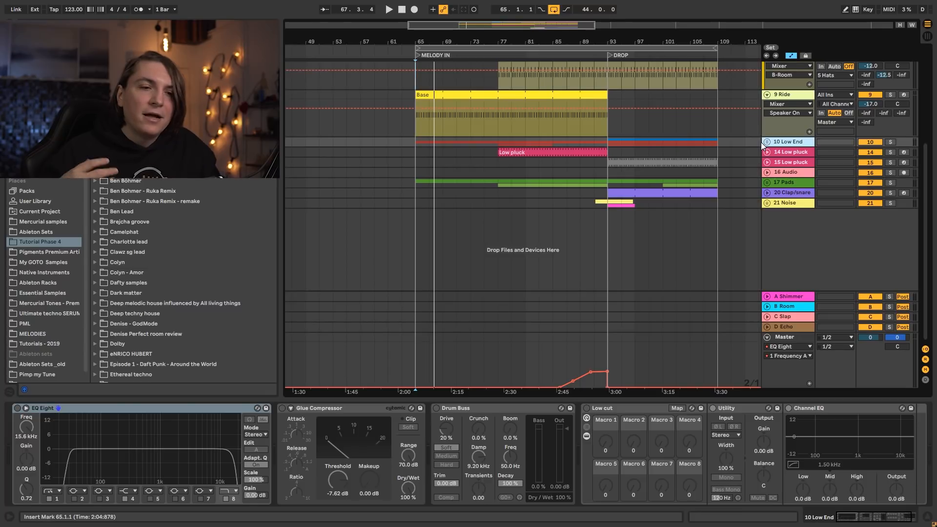
{"action": "left_click", "coordinate": [788, 182]}
{"action": "left_click", "coordinate": [768, 182]}
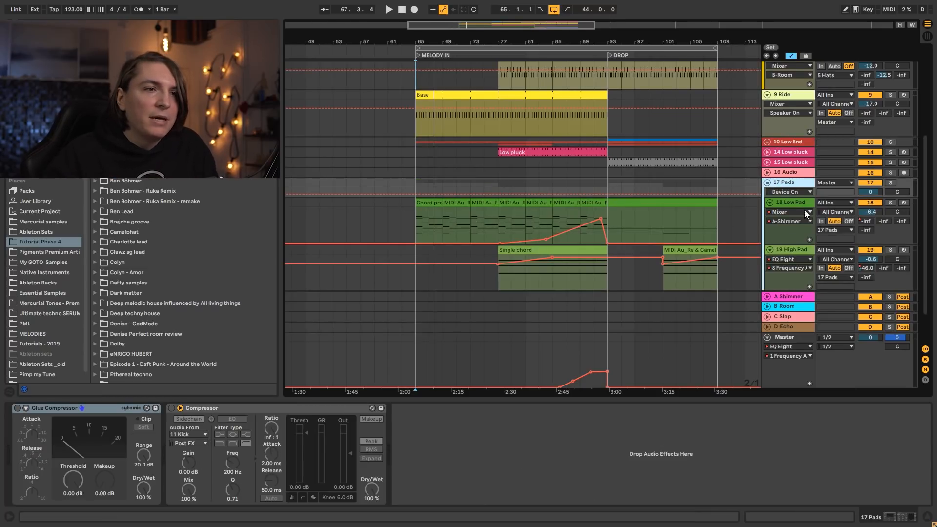
{"action": "left_click", "coordinate": [768, 183]}
{"action": "scroll", "coordinate": [737, 215], "scroll_direction": "up", "scroll_amount": 5}
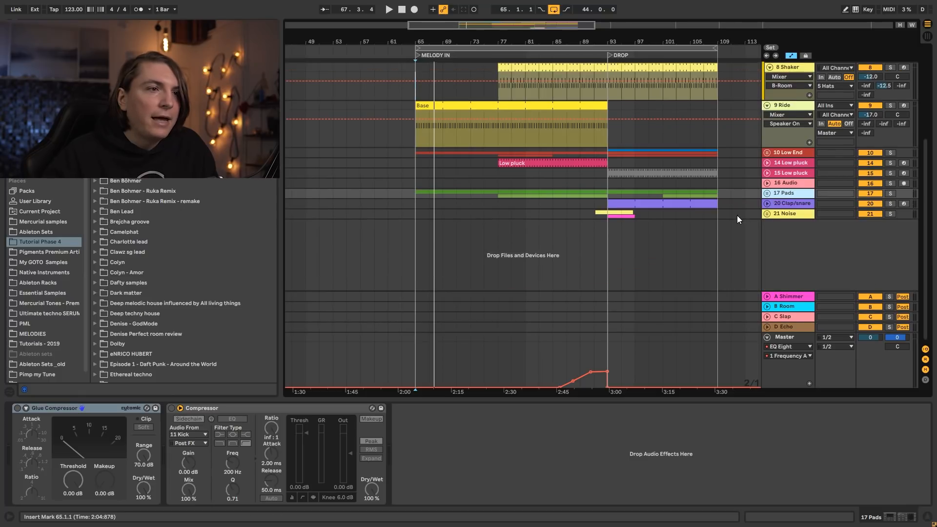
{"action": "scroll", "coordinate": [735, 218], "scroll_direction": "down", "scroll_amount": 5}
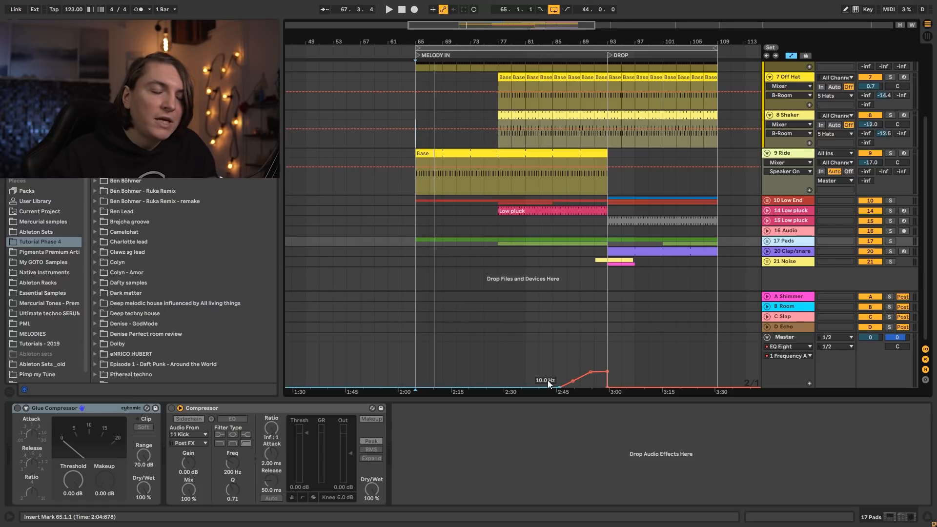
Step: Examine the Master track's EQ Eight frequency automation at bars 89 and 93, and play the transition into the drop from bar 89
{"action": "left_click", "coordinate": [559, 348]}
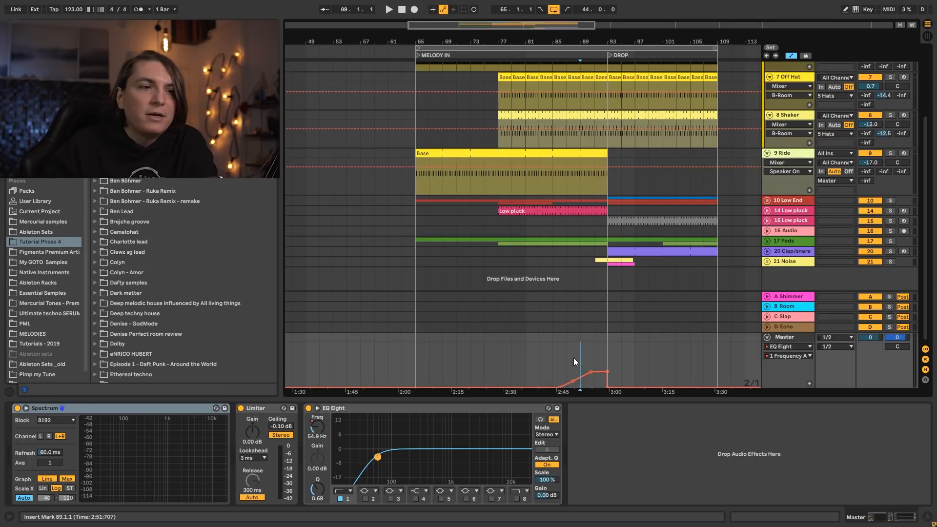
{"action": "left_click", "coordinate": [594, 355]}
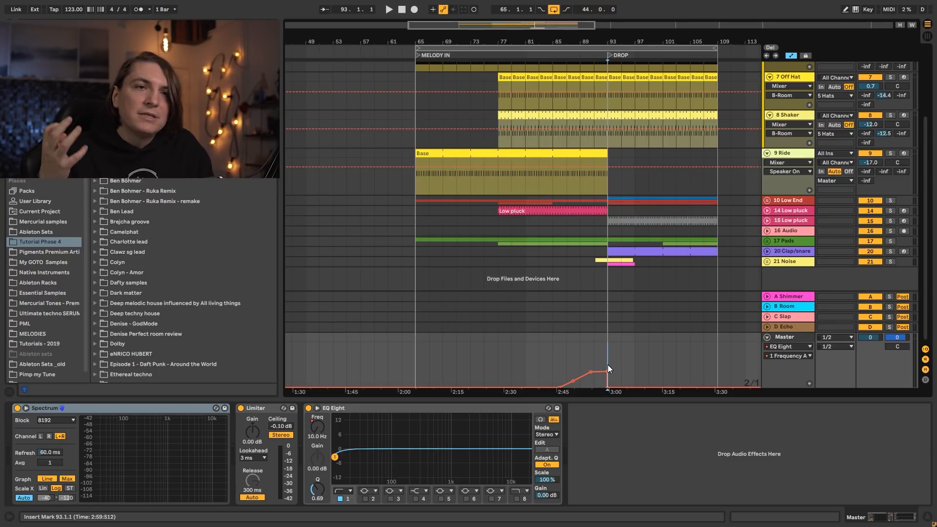
{"action": "left_click", "coordinate": [577, 353]}
{"action": "key", "text": "space"}
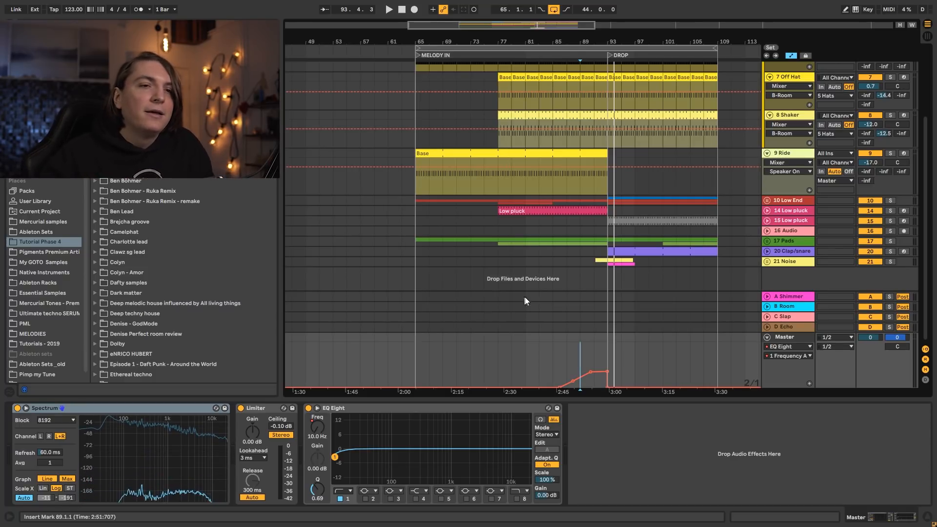
Step: Unfold the Noise group and its white noise audio track around the drop
{"action": "left_click", "coordinate": [764, 262]}
{"action": "scroll", "coordinate": [678, 288], "scroll_direction": "down", "scroll_amount": 4}
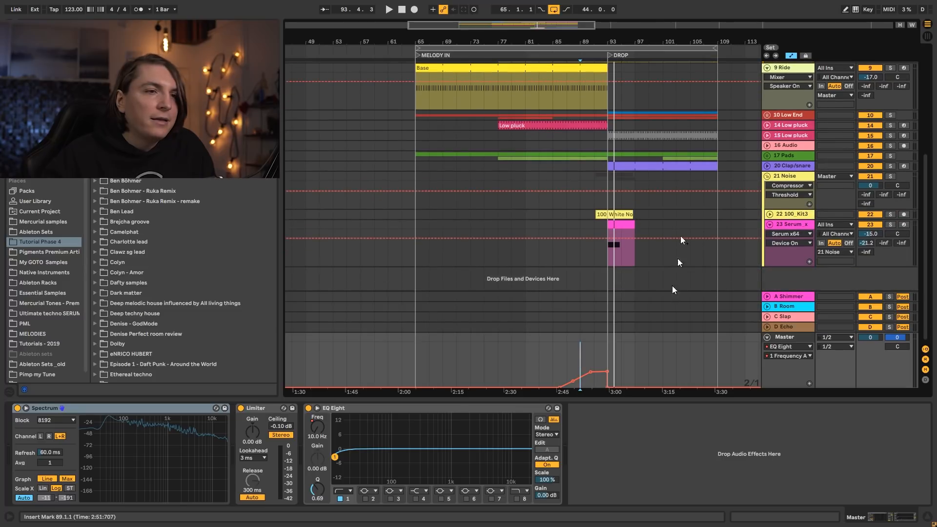
{"action": "left_click_drag", "start_coordinate": [612, 36], "coordinate": [608, 74]}
{"action": "left_click", "coordinate": [770, 214]}
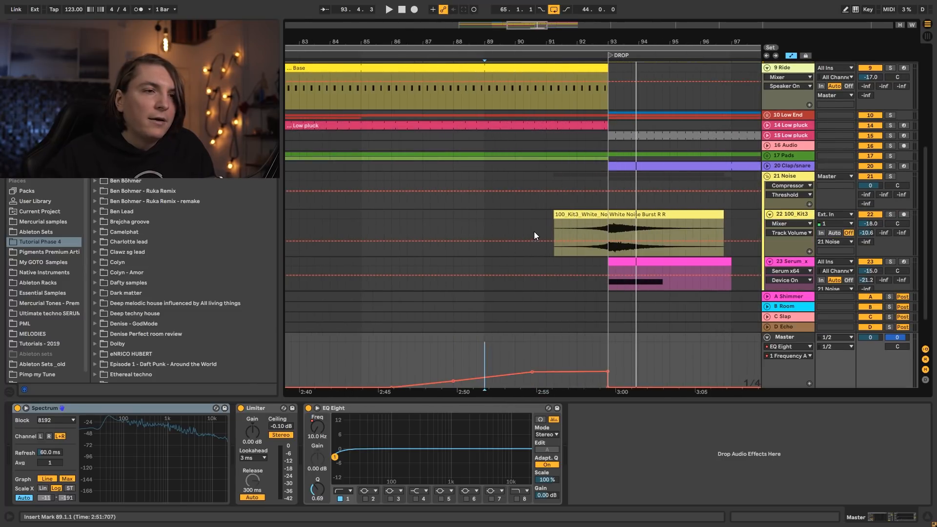
Step: Solo the white noise audio track and play it from bar 91.3
{"action": "left_click", "coordinate": [561, 227]}
{"action": "left_click", "coordinate": [889, 215]}
{"action": "key", "text": "space"}
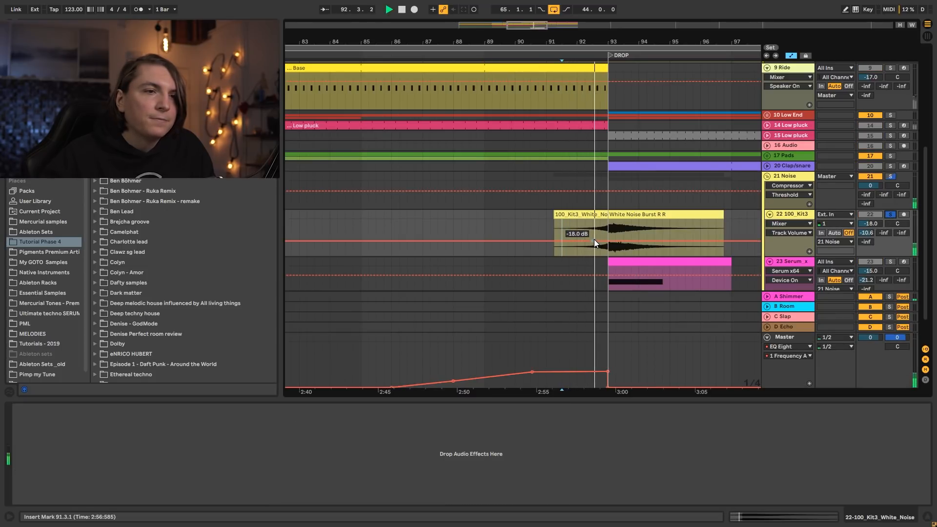
{"action": "key", "text": "space"}
Step: Solo the Noise group's Serum track and play it from bar 93
{"action": "left_click", "coordinate": [609, 265]}
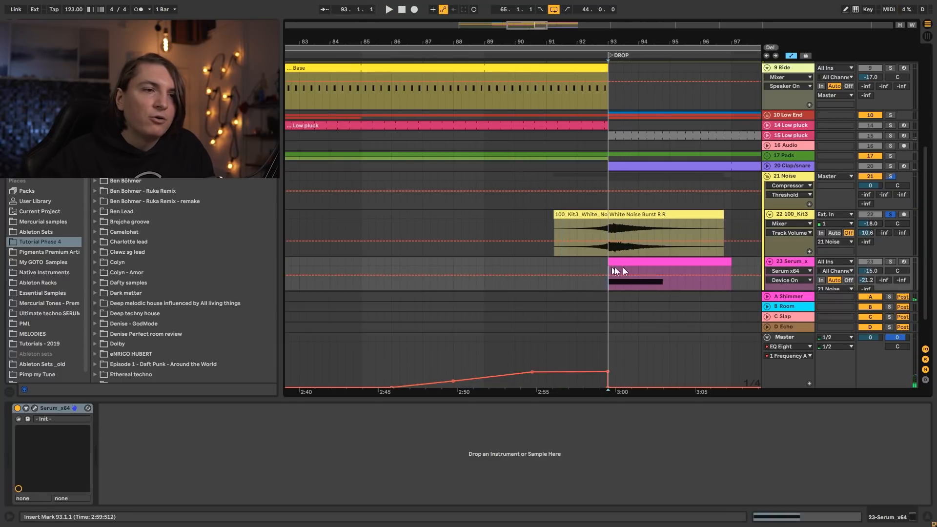
{"action": "key", "text": "space"}
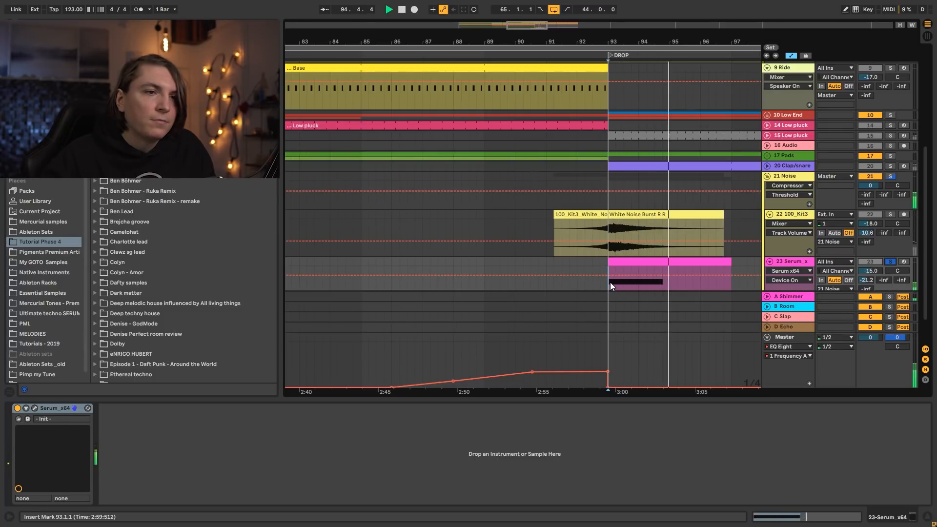
{"action": "key", "text": "space"}
Step: Solo the whole Noise group, play it from the drop at bar 93, and unsolo it
{"action": "left_click", "coordinate": [891, 177]}
{"action": "key", "text": "space"}
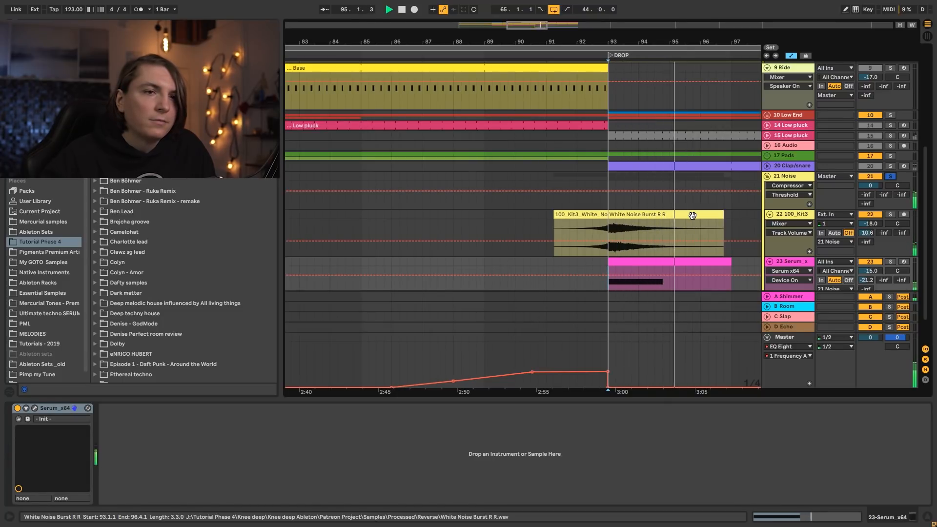
{"action": "left_click", "coordinate": [891, 176]}
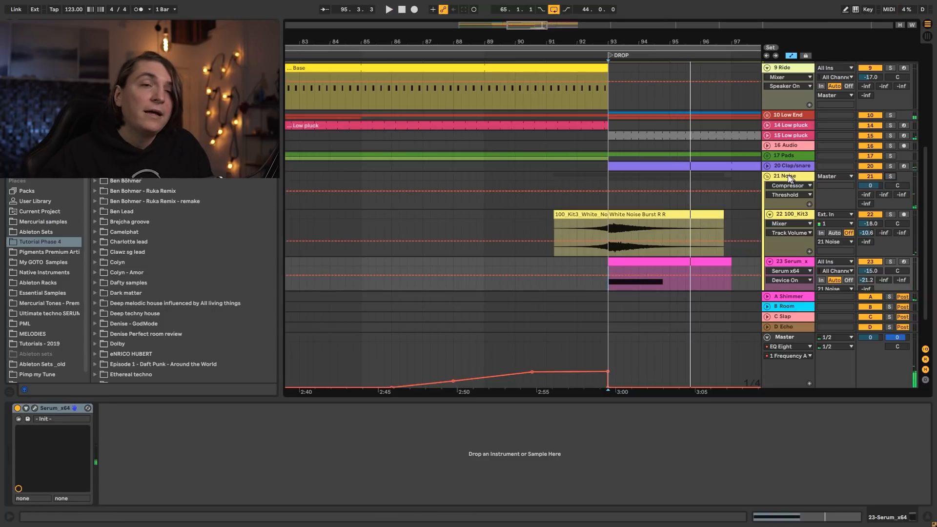
Step: Examine the Noise group's sidechain Compressor and fold the group
{"action": "left_click", "coordinate": [766, 177]}
{"action": "left_click", "coordinate": [767, 176]}
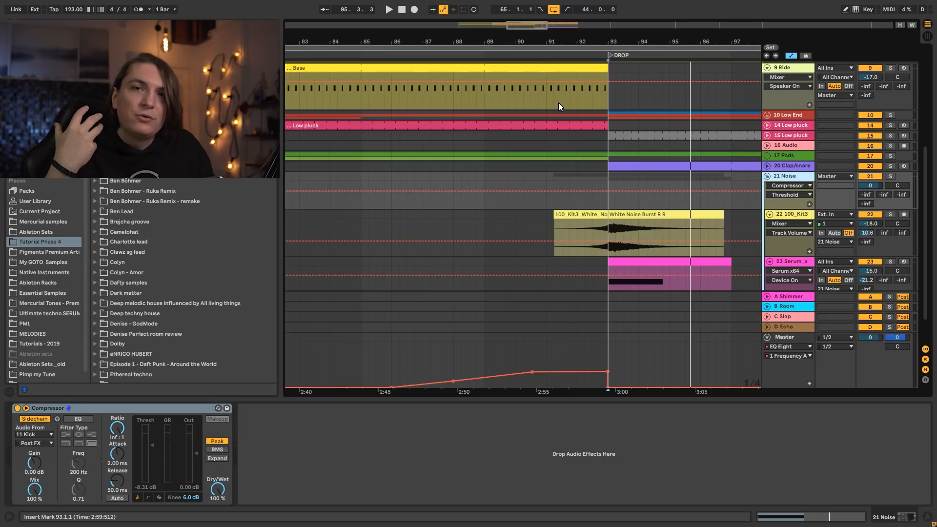
{"action": "left_click", "coordinate": [767, 176]}
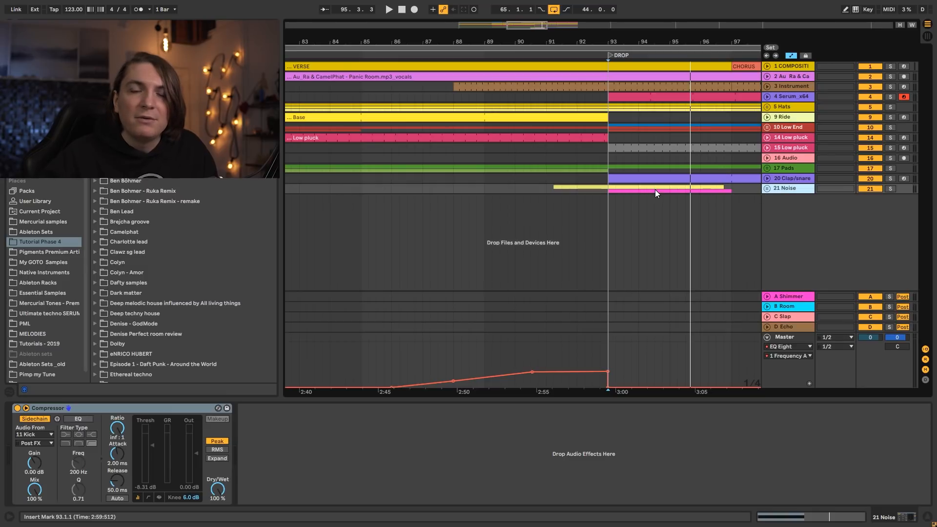
Step: Unfold the Serum track 4, set the playback start at its clip at bar 93, and solo the track
{"action": "left_click_drag", "start_coordinate": [611, 43], "coordinate": [613, 15]}
{"action": "left_click", "coordinate": [776, 89]}
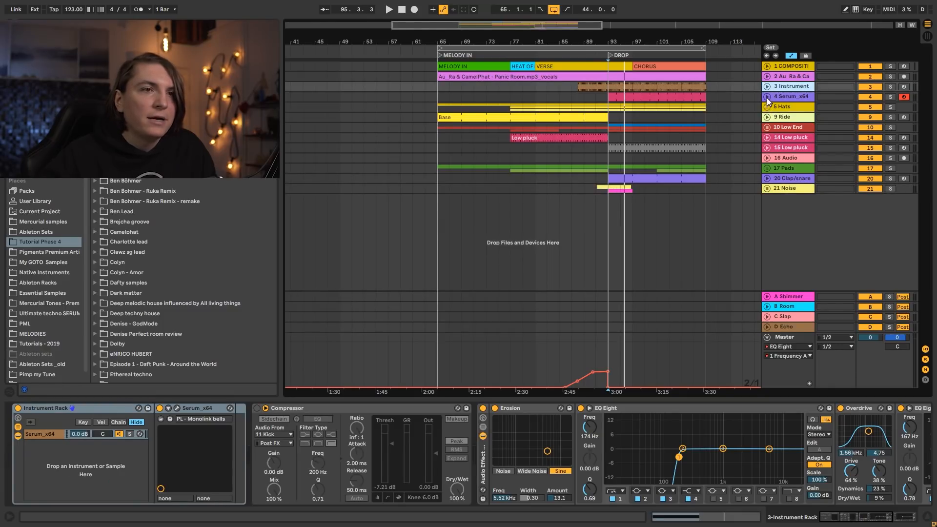
{"action": "left_click", "coordinate": [766, 97]}
{"action": "left_click", "coordinate": [889, 97]}
{"action": "left_click", "coordinate": [607, 130]}
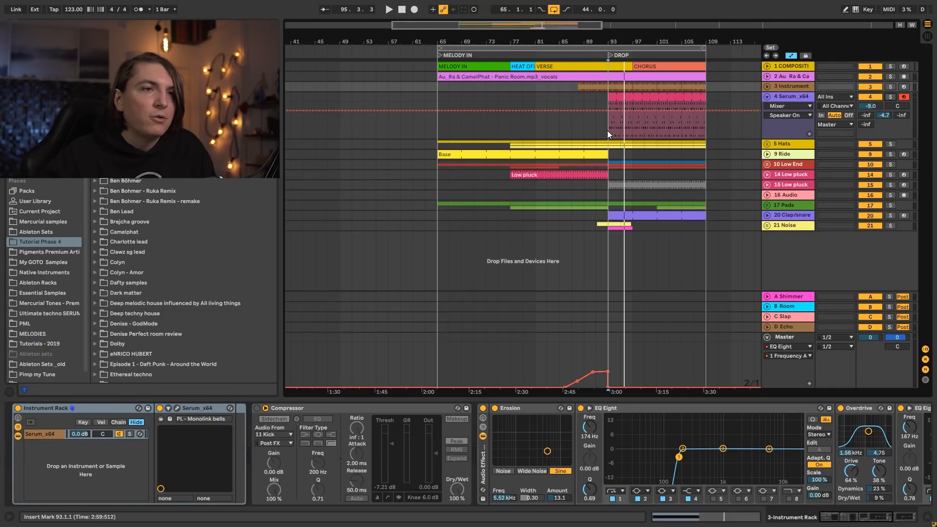
{"action": "left_click_drag", "start_coordinate": [642, 41], "coordinate": [641, 88]}
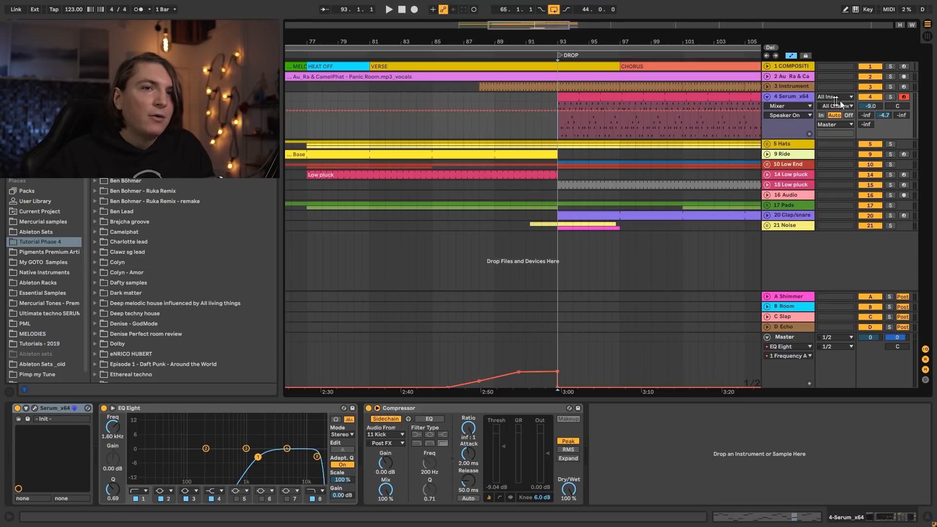
{"action": "left_click", "coordinate": [889, 98]}
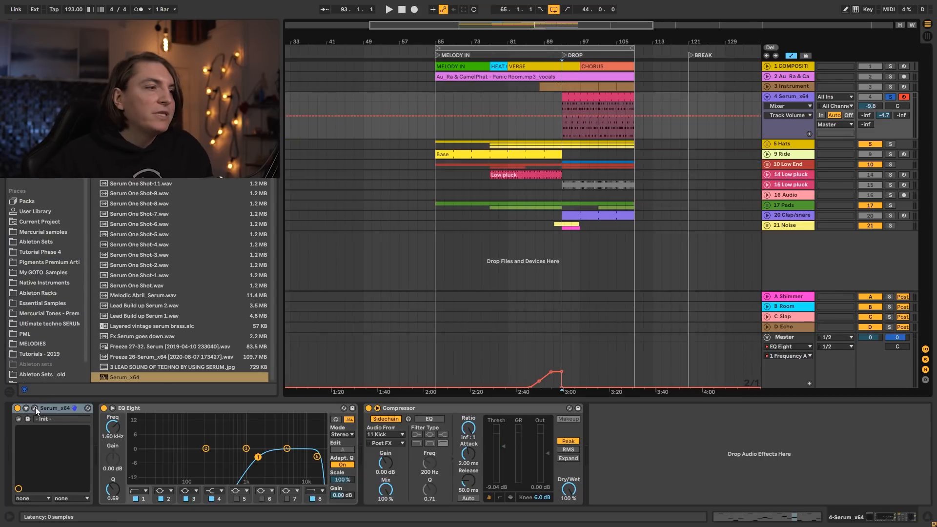
Step: Examine the oscillator A wavetable settings in track 4's Serum, and close the plugin window
{"action": "left_click", "coordinate": [35, 408]}
{"action": "left_click_drag", "start_coordinate": [500, 118], "coordinate": [689, 138]}
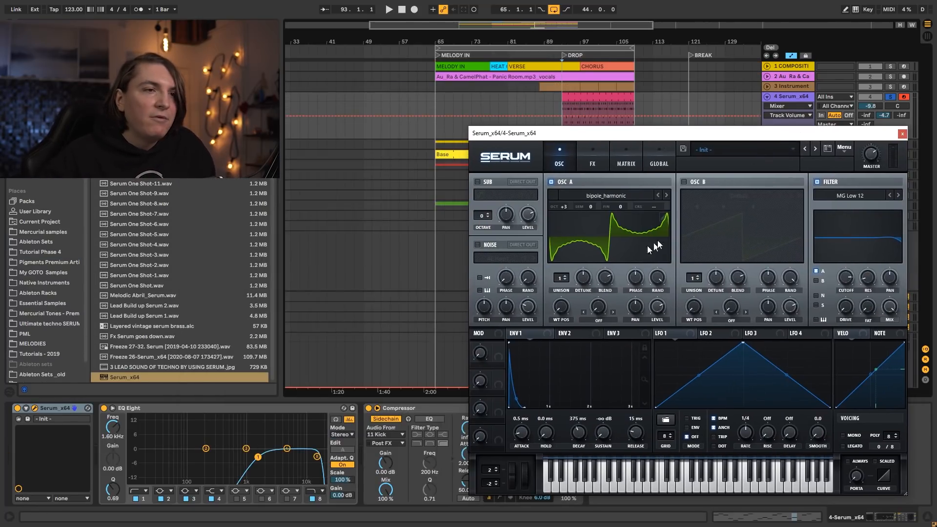
{"action": "left_click", "coordinate": [622, 209]}
{"action": "left_click", "coordinate": [658, 143]}
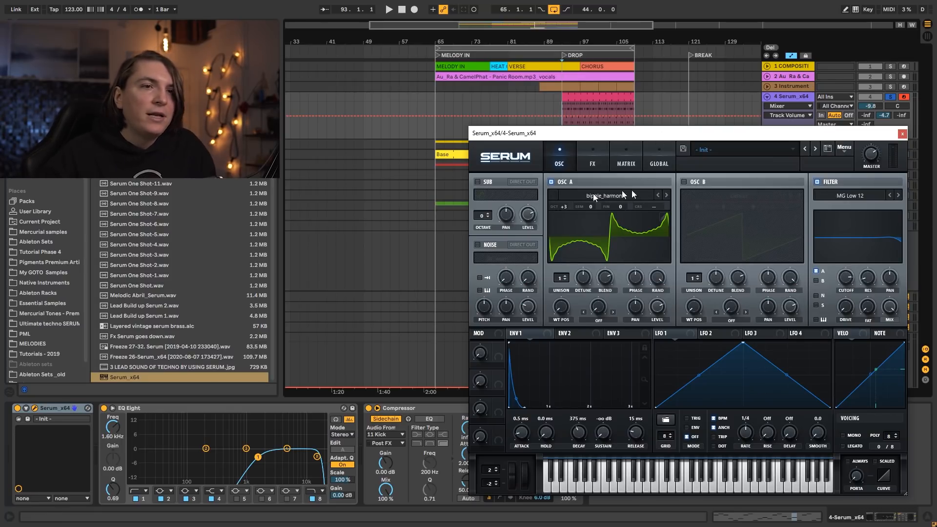
{"action": "left_click", "coordinate": [903, 133]}
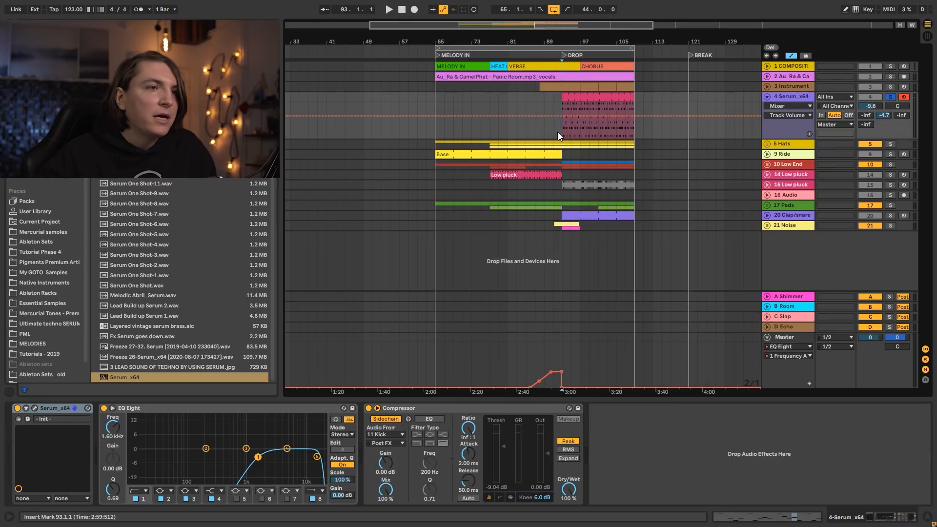
Step: Play a moment of the soloed Serum track, examine the distortion among its Serum effects, and close the plugin window
{"action": "key", "text": "space"}
{"action": "key", "text": "space"}
{"action": "left_click", "coordinate": [34, 408]}
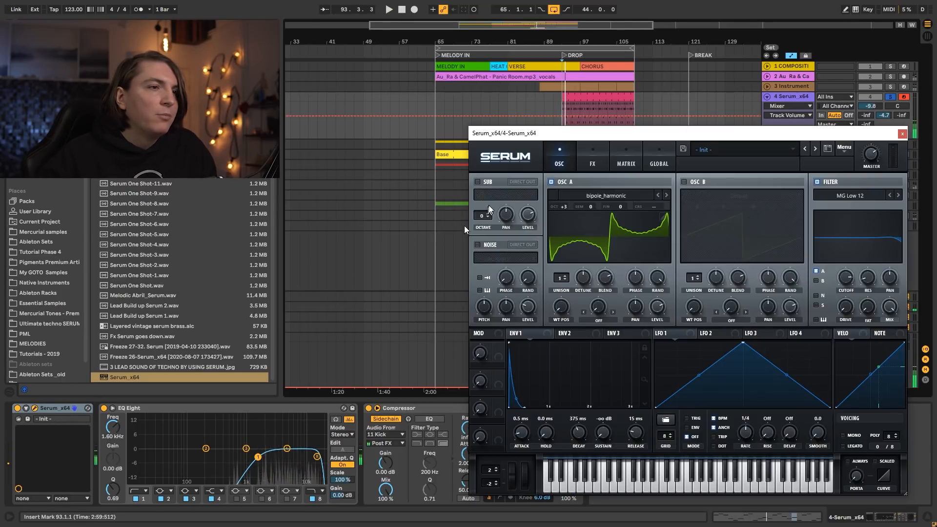
{"action": "left_click", "coordinate": [603, 166]}
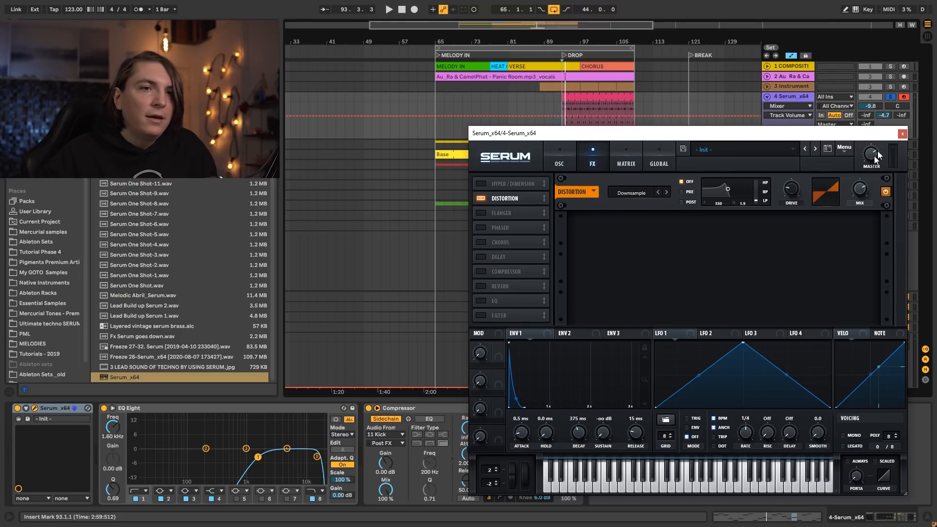
{"action": "left_click", "coordinate": [902, 134]}
Step: Play the soloed Serum track from bar 93 and open its drop MIDI clip to view the notes
{"action": "key", "text": "space"}
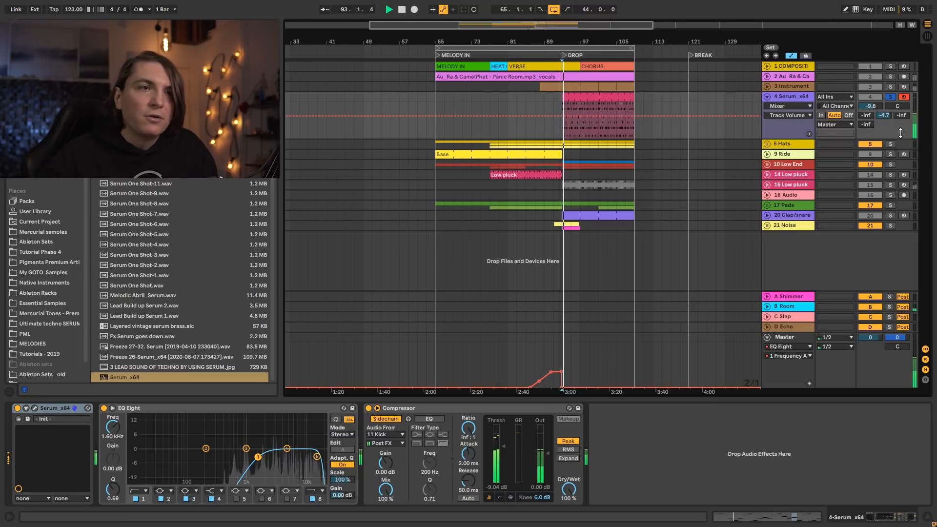
{"action": "double_click", "coordinate": [605, 96]}
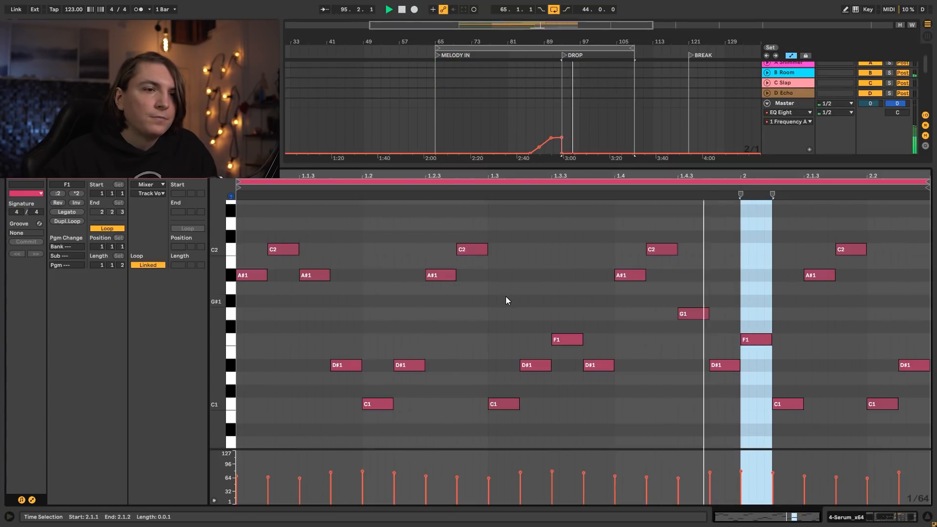
Step: Return from the MIDI notes to the Serum track's device chain and play the soloed lead from bar 93
{"action": "key", "text": "space"}
{"action": "key", "text": "shift+Tab"}
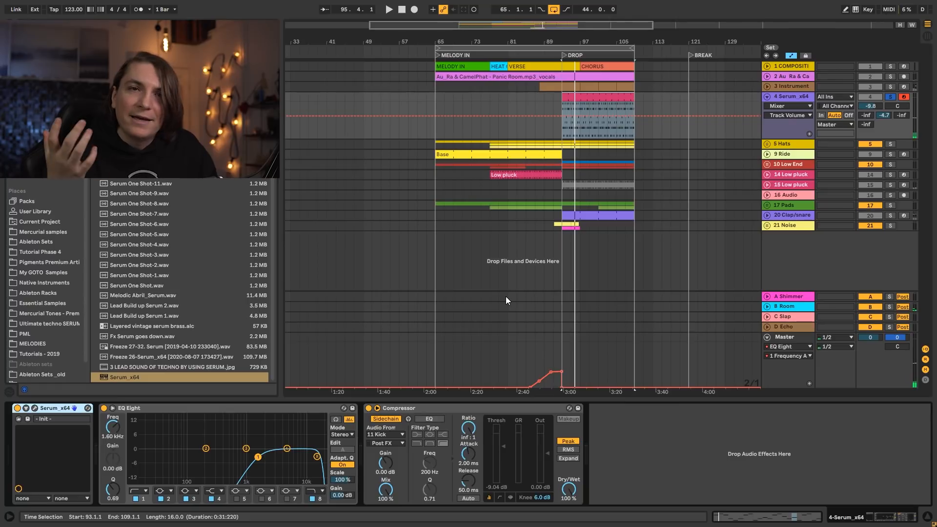
{"action": "key", "text": "space"}
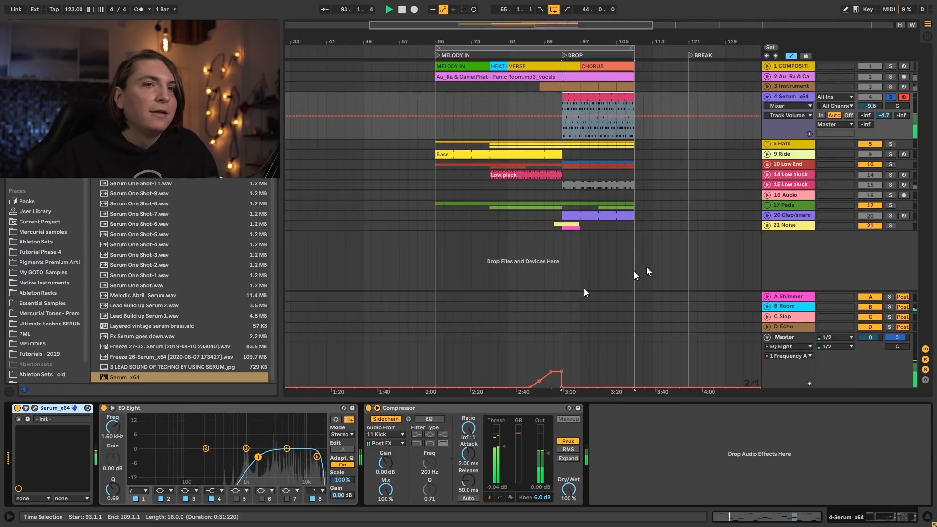
{"action": "key", "text": "space"}
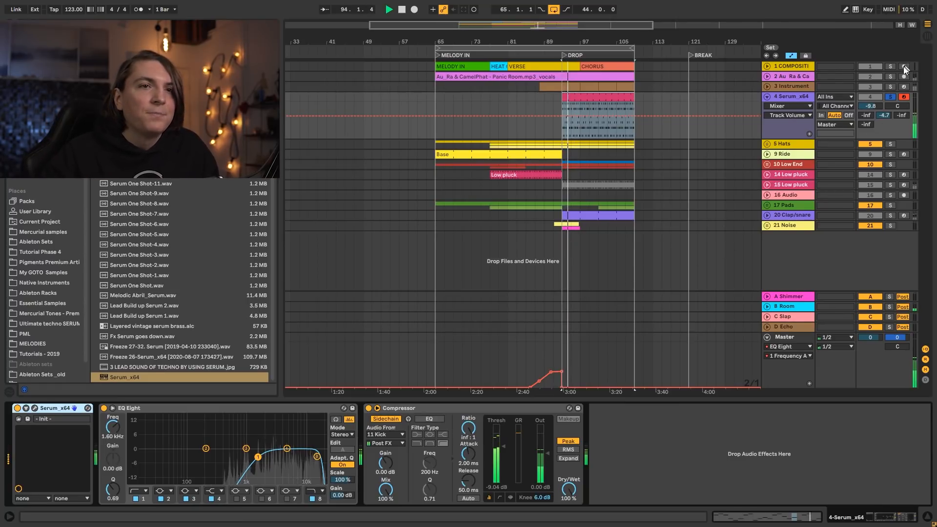
Step: Unsolo and fold the Serum track 4, and unfold the 5 Hats group
{"action": "left_click", "coordinate": [891, 98]}
{"action": "left_click", "coordinate": [767, 97]}
{"action": "left_click", "coordinate": [767, 107]}
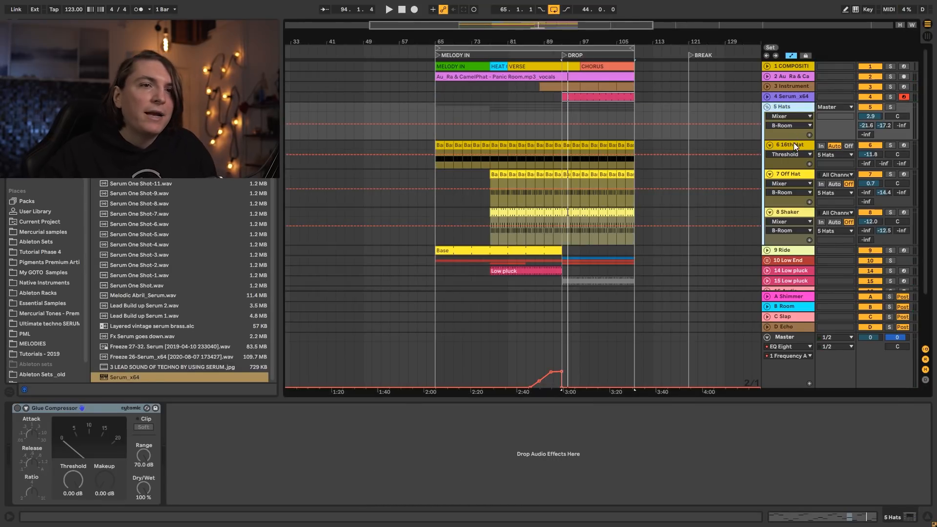
Step: Show the 16th Hat track's Audio Effect Rack and solo its second chain
{"action": "left_click", "coordinate": [794, 146]}
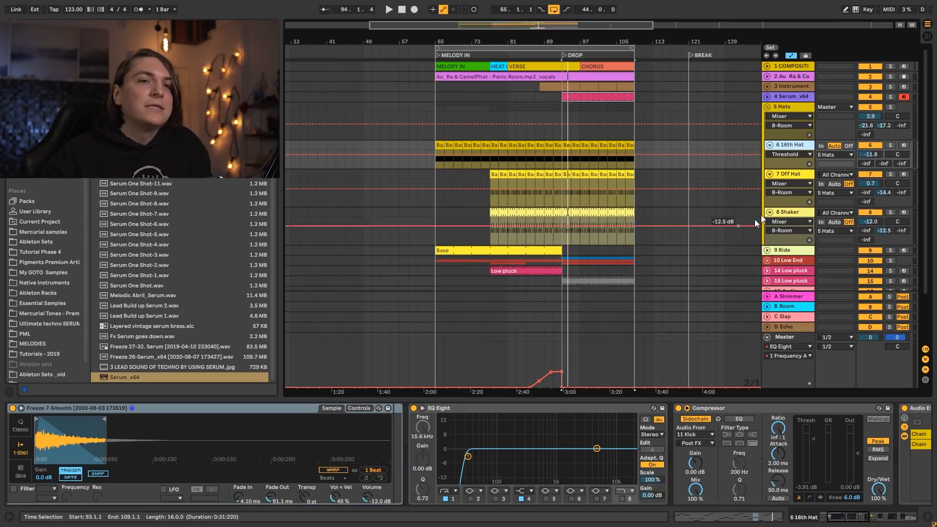
{"action": "left_click_drag", "start_coordinate": [844, 518], "coordinate": [877, 522]}
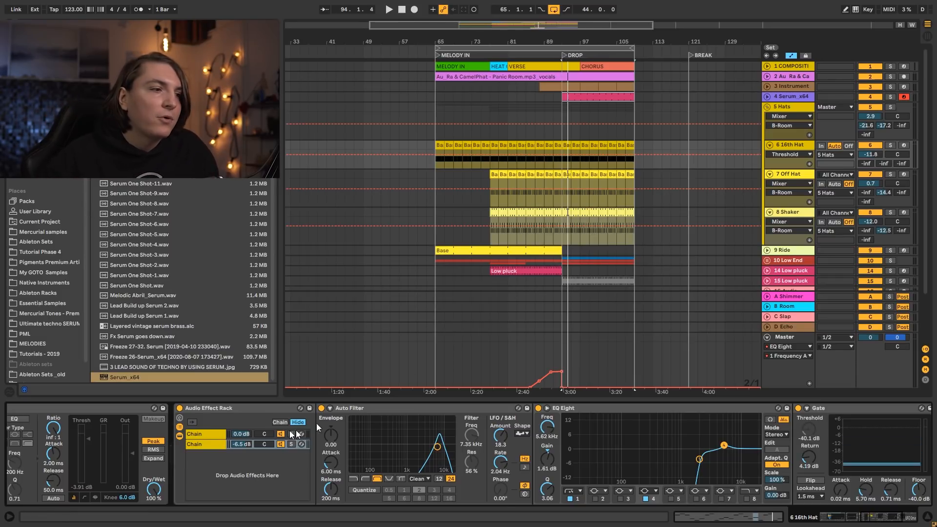
{"action": "left_click", "coordinate": [291, 445]}
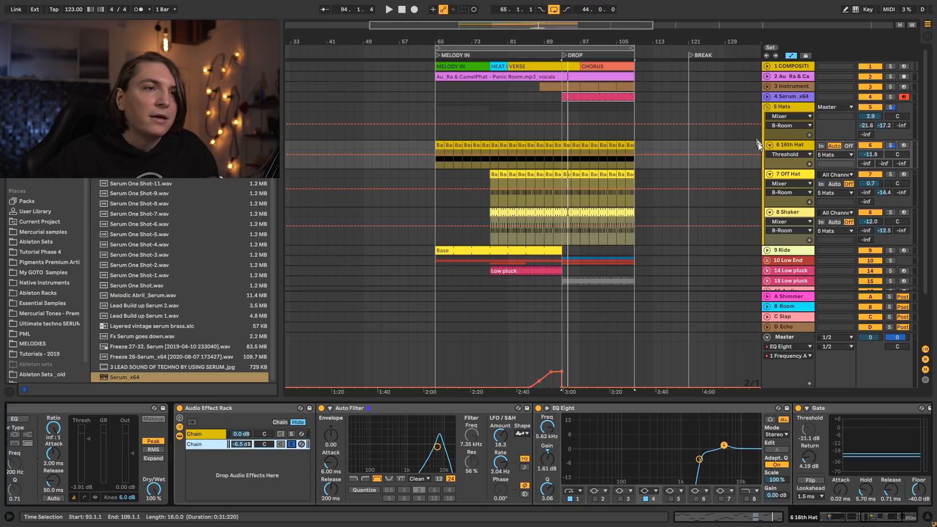
Step: Solo the 16th Hat track and play its processed chain from the drop at bar 93
{"action": "key", "text": "space"}
{"action": "key", "text": "space"}
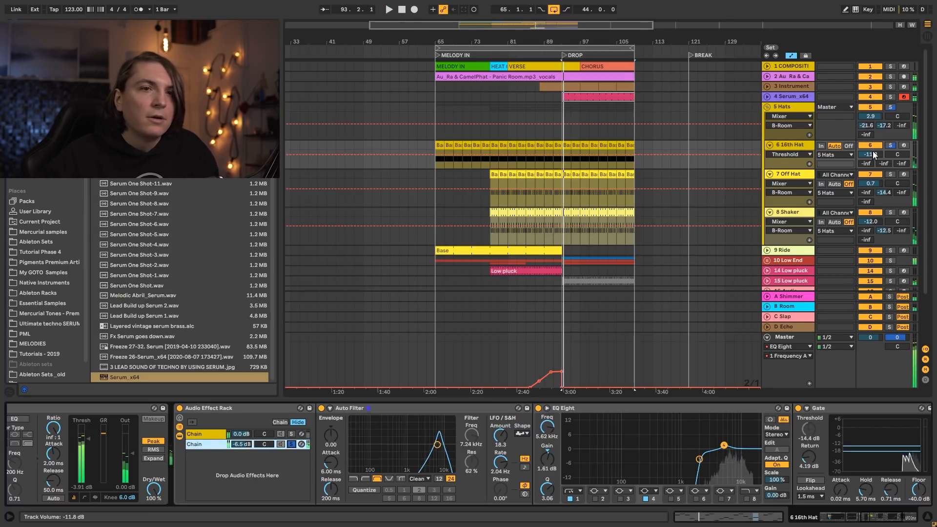
{"action": "left_click", "coordinate": [888, 145]}
{"action": "key", "text": "space"}
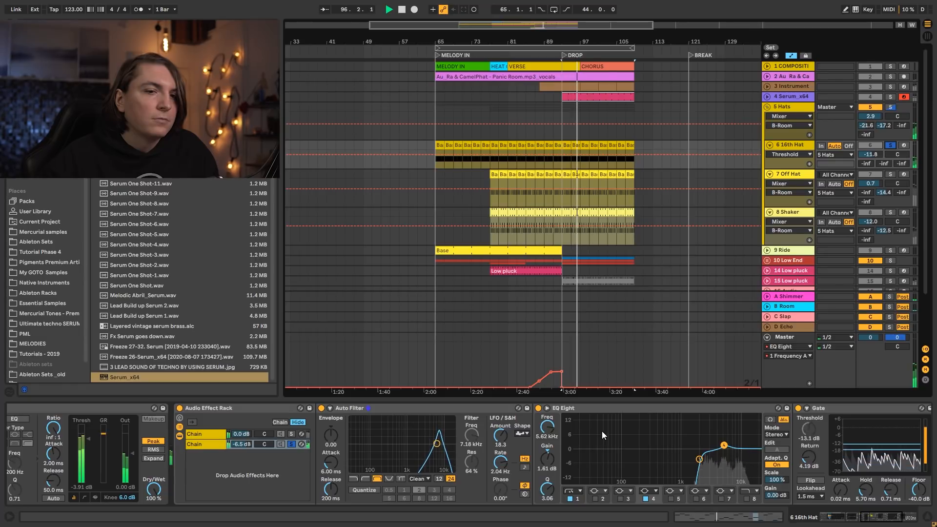
{"action": "key", "text": "space"}
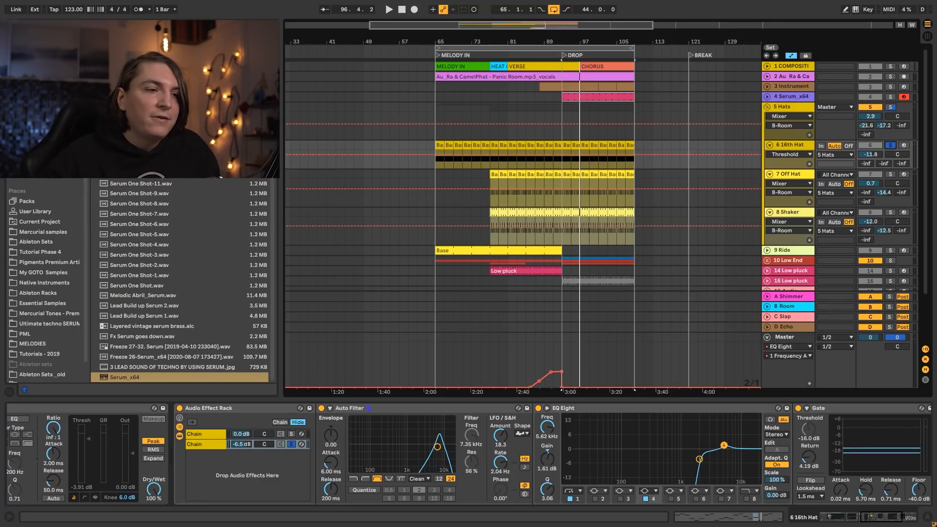
Step: Play the 16th Hat with the rack's first chain soloed for comparison, and solo the second chain again
{"action": "left_click", "coordinate": [292, 433]}
{"action": "key", "text": "space"}
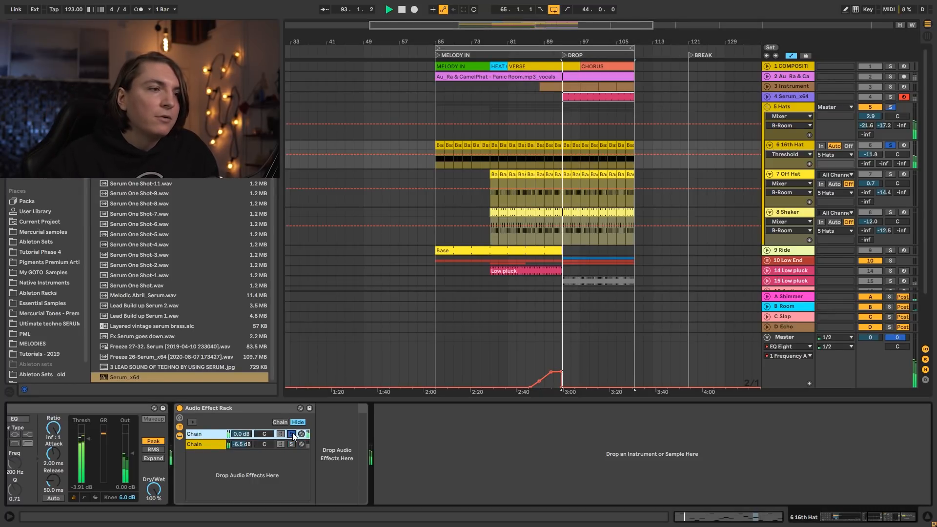
{"action": "key", "text": "space"}
{"action": "left_click", "coordinate": [292, 442]}
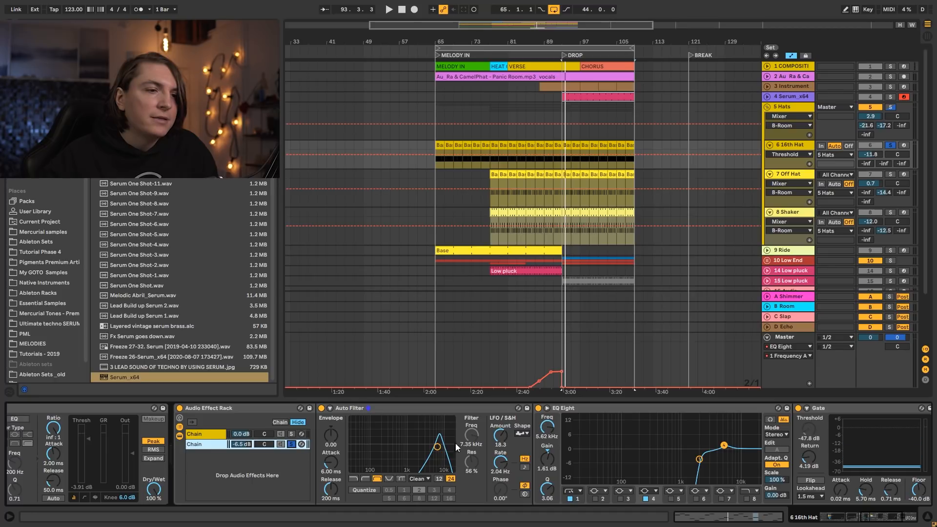
Step: Group the second chain's EQ Eight and Gate into a rack, and switch that rack off for a listen and back on
{"action": "left_click", "coordinate": [538, 412]}
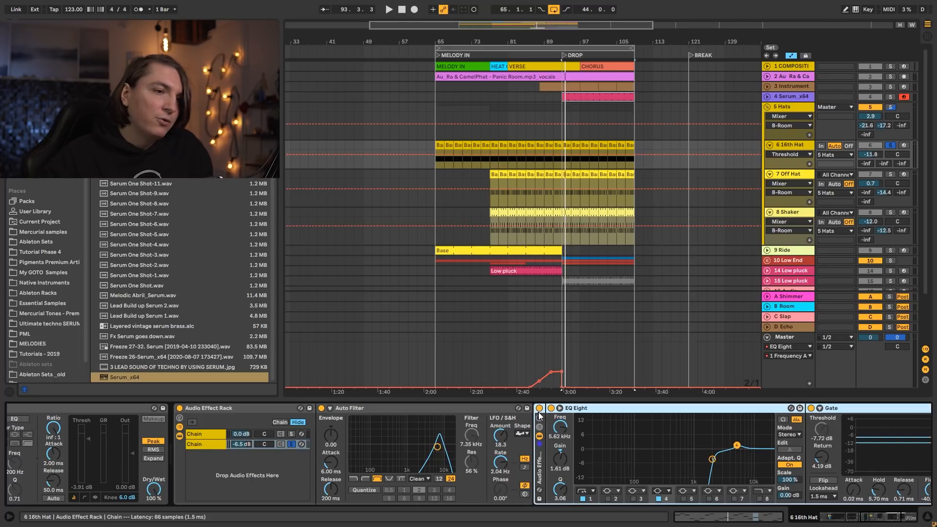
{"action": "left_click", "coordinate": [539, 409]}
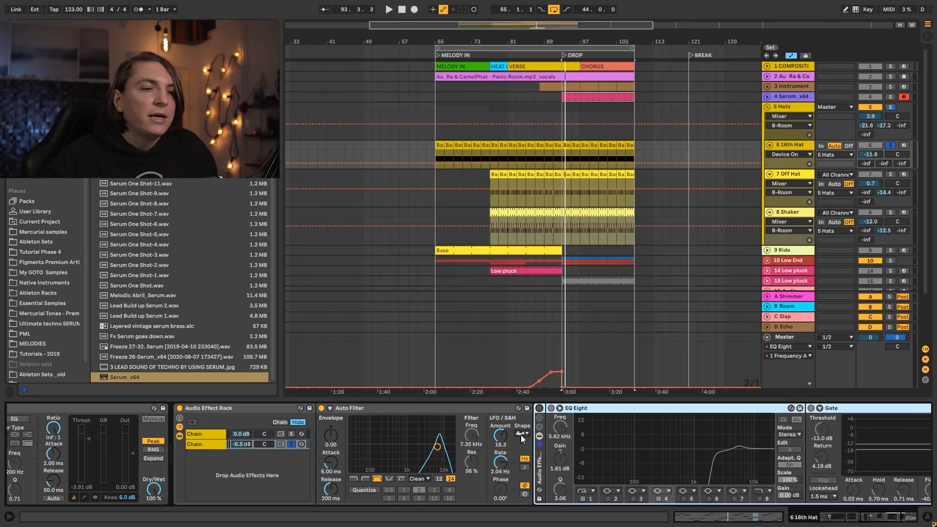
{"action": "key", "text": "space"}
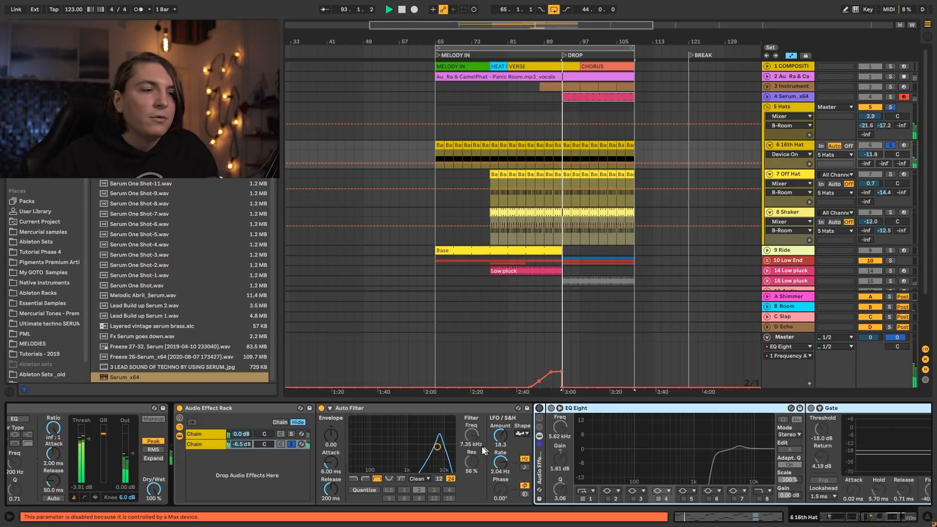
{"action": "left_click", "coordinate": [539, 408]}
Step: Examine the random LFO mapped to the Gate threshold while playing the soloed 16th Hat
{"action": "scroll", "coordinate": [730, 455], "scroll_direction": "right", "scroll_amount": 5}
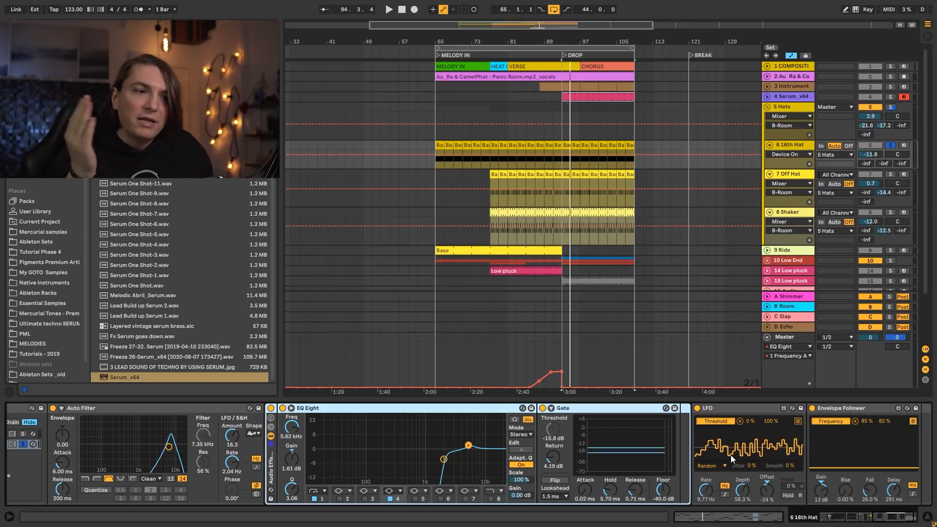
{"action": "key", "text": "space"}
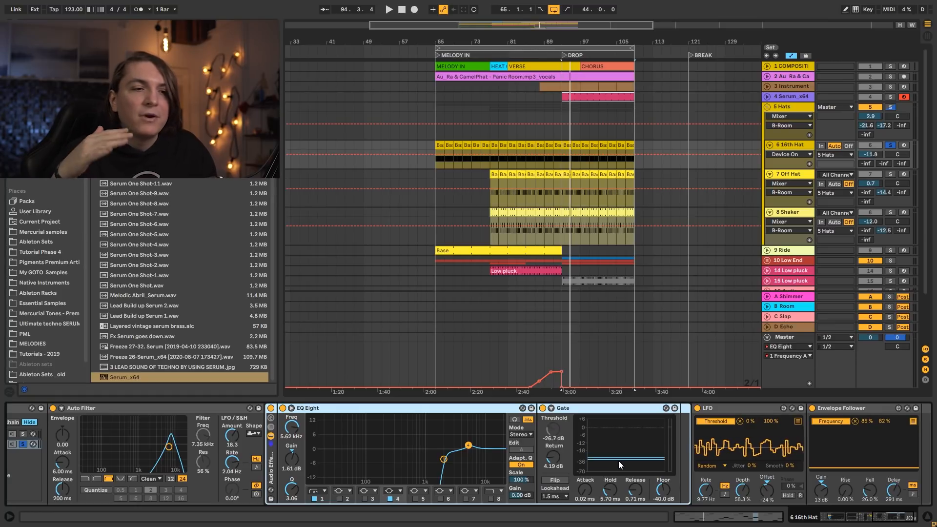
{"action": "key", "text": "space"}
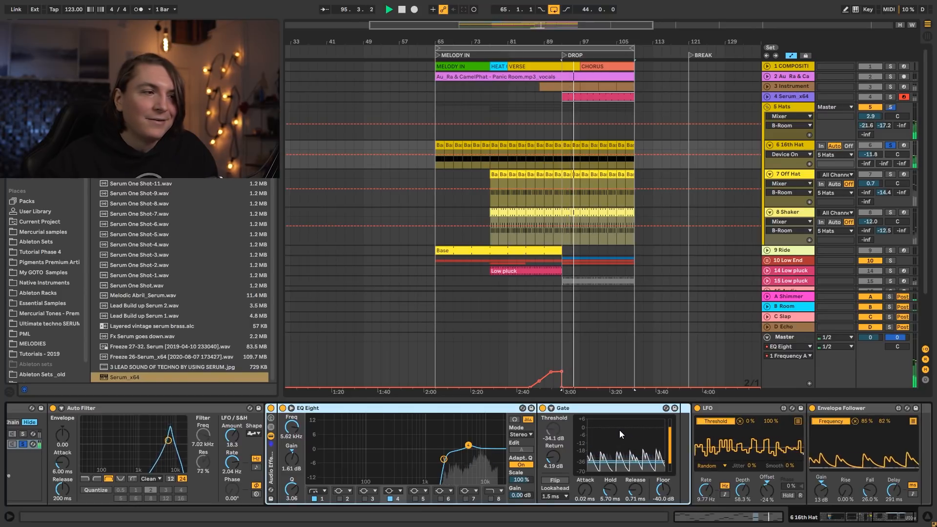
{"action": "key", "text": "space"}
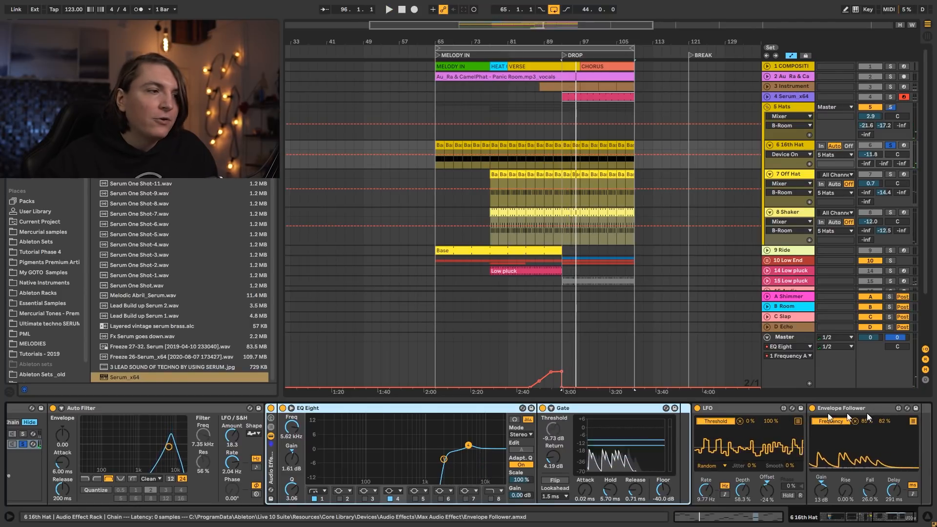
Step: Examine the Envelope Follower's control of the Auto Filter frequency while playing the soloed 16th Hat
{"action": "left_click", "coordinate": [204, 436]}
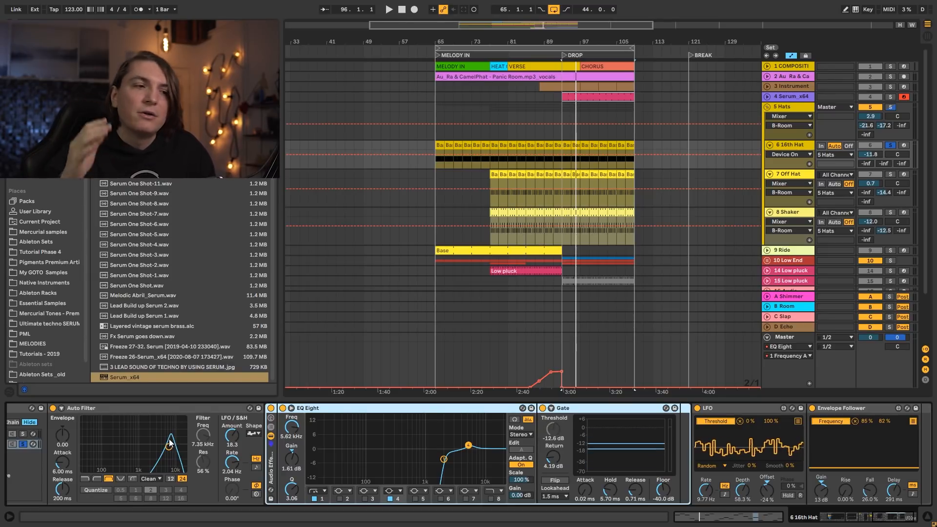
{"action": "key", "text": "space"}
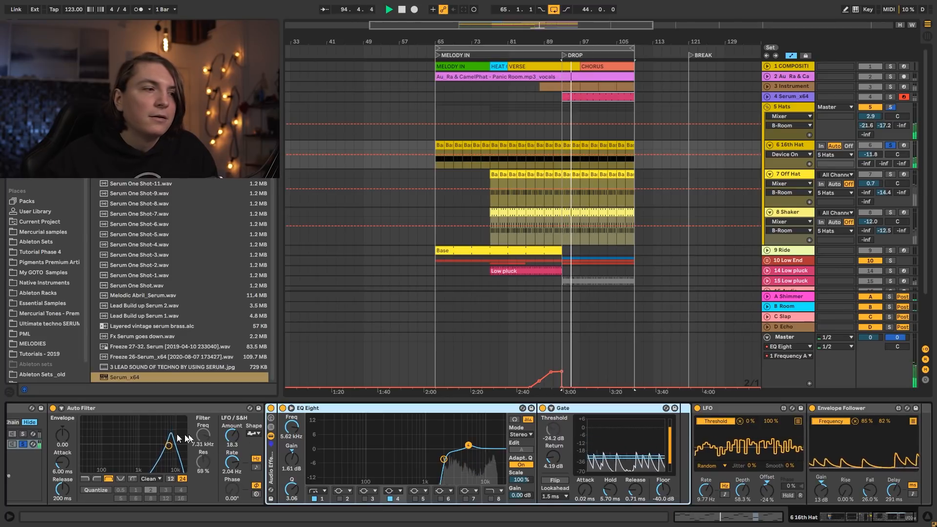
{"action": "key", "text": "space"}
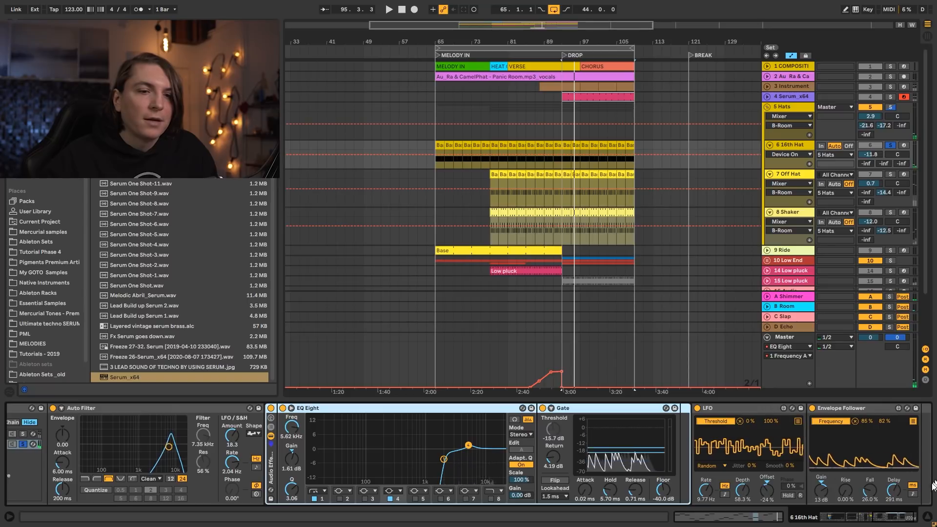
{"action": "scroll", "coordinate": [933, 486], "scroll_direction": "right", "scroll_amount": 2}
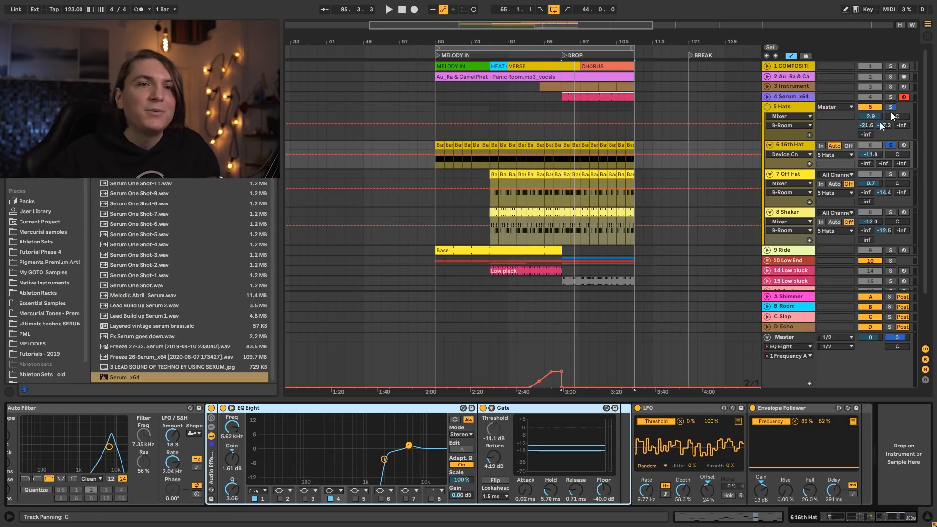
Step: Unsolo the 16th Hat track, show the Shaker track's Audio Effect Rack, and solo its second chain
{"action": "left_click", "coordinate": [890, 147]}
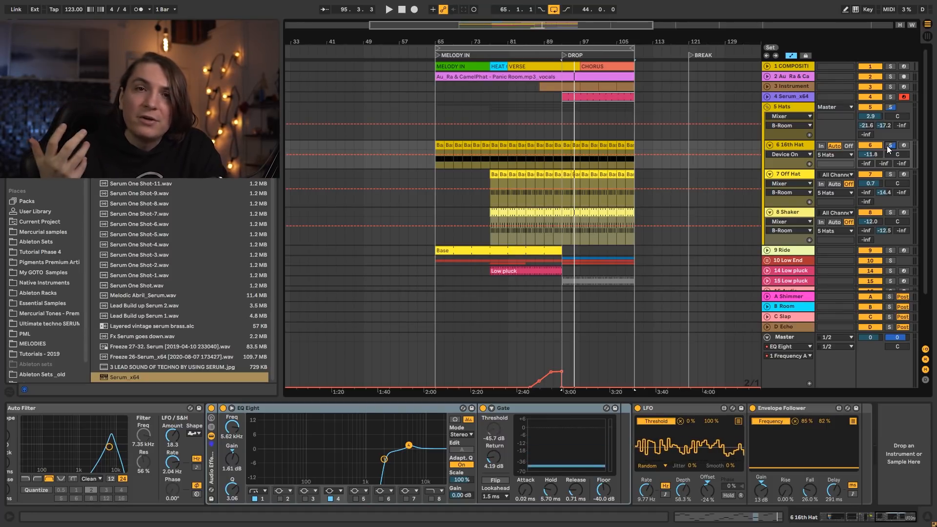
{"action": "left_click", "coordinate": [797, 174]}
{"action": "left_click", "coordinate": [786, 212]}
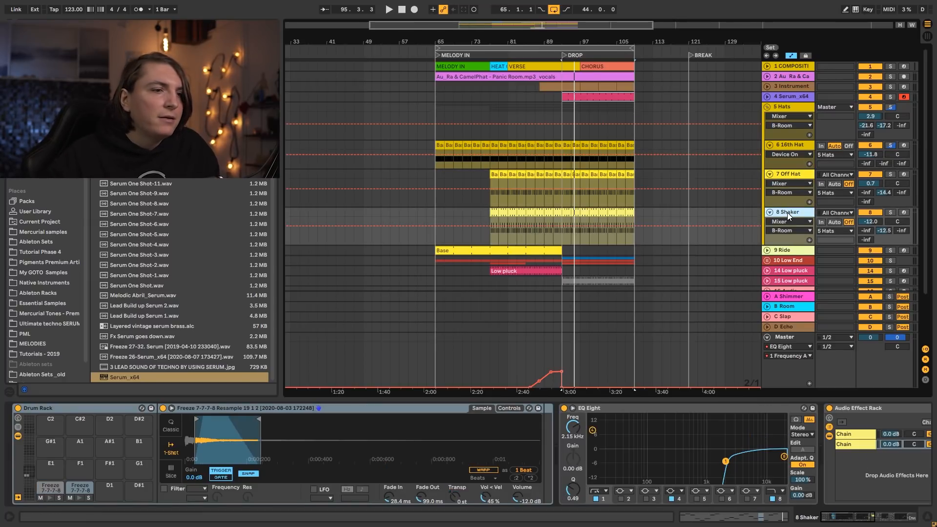
{"action": "left_click", "coordinate": [870, 521]}
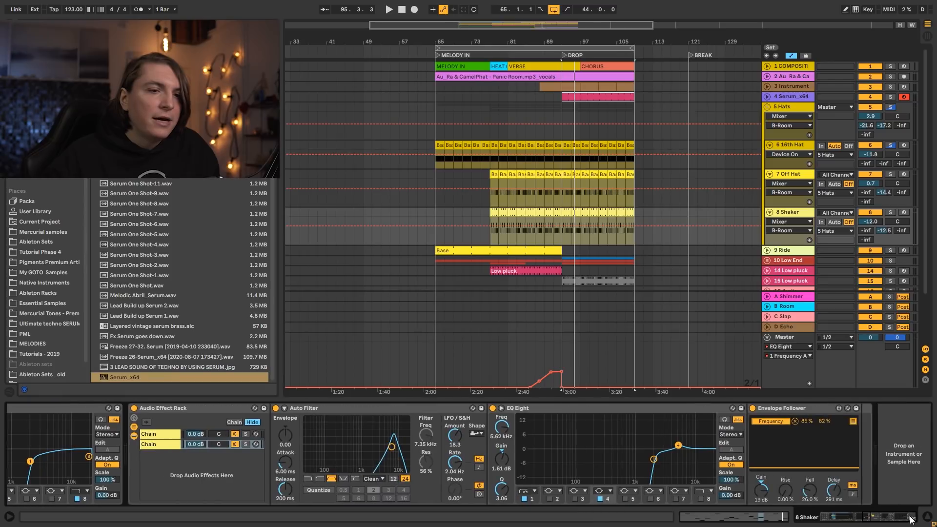
{"action": "left_click", "coordinate": [247, 444]}
Step: Solo the Shaker track and listen to its filtered second chain from bar 93
{"action": "key", "text": "space"}
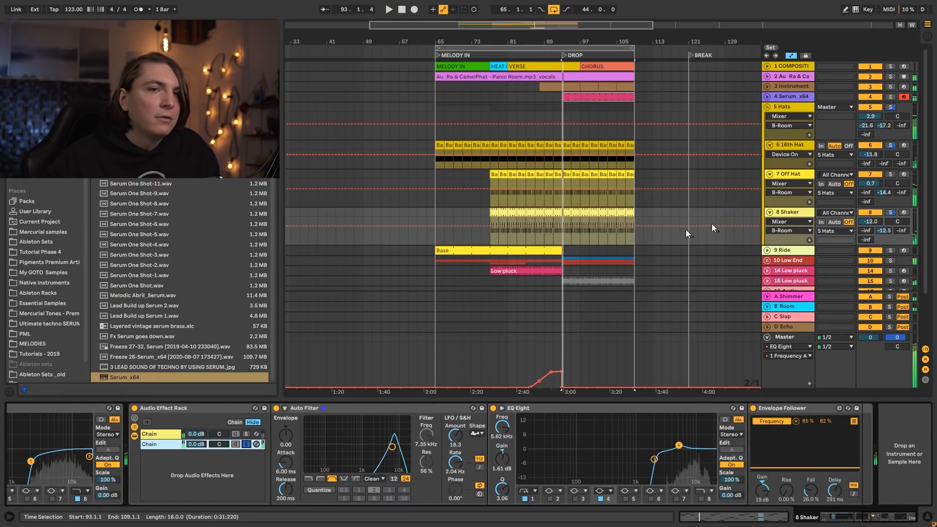
{"action": "left_click", "coordinate": [893, 213]}
{"action": "key", "text": "ctrl+l"}
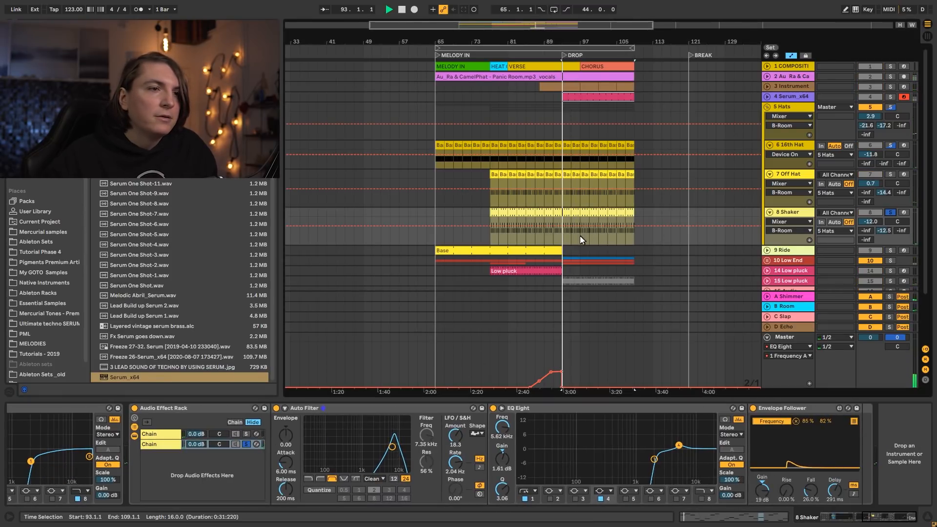
{"action": "key", "text": "space"}
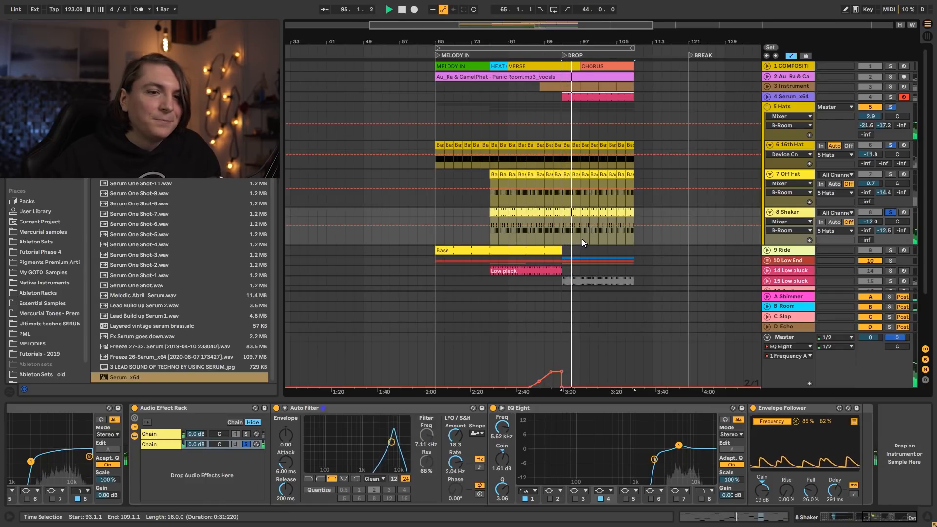
{"action": "key", "text": "ctrl+l"}
{"action": "key", "text": "space"}
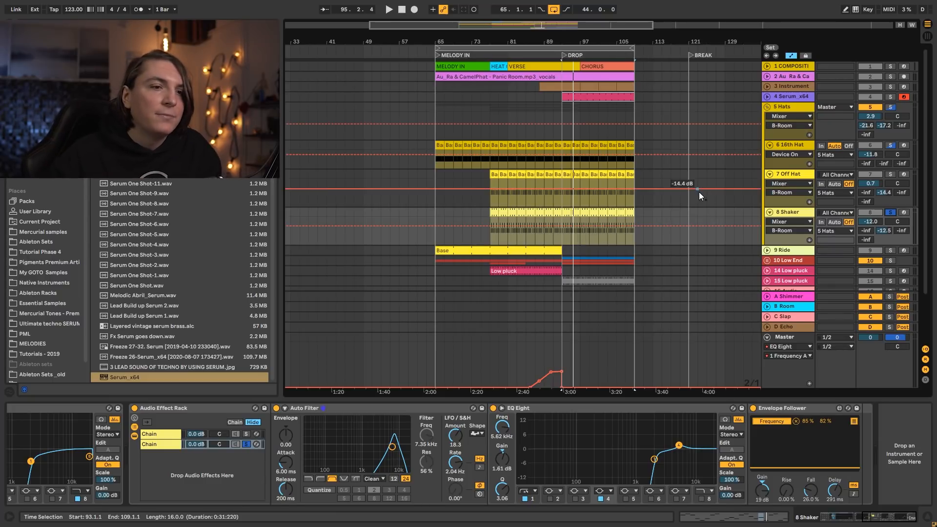
Step: Fold the 5 Hats group and unfold the 10 Low End group
{"action": "left_click", "coordinate": [767, 107]}
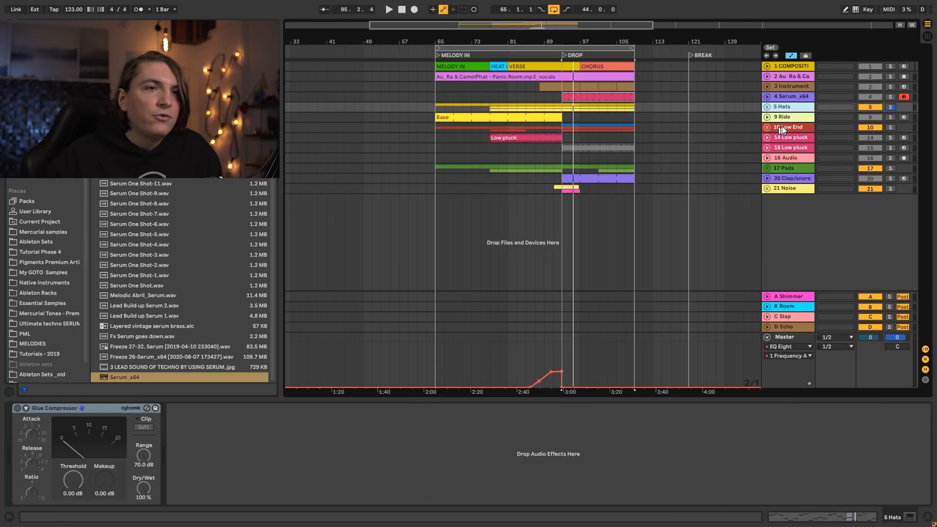
{"action": "left_click", "coordinate": [782, 128]}
{"action": "left_click", "coordinate": [767, 127]}
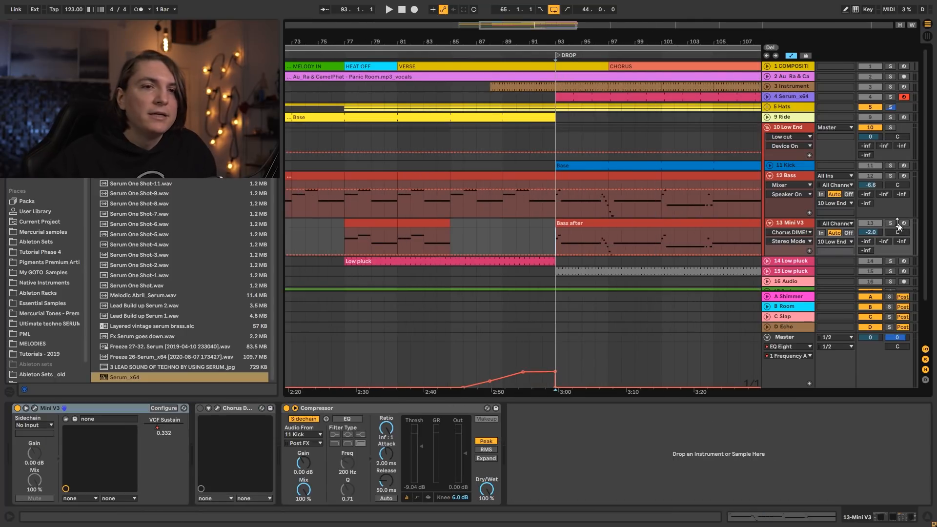
Step: Solo the Mini V3 track, play it from bar 93, and view the notes of its Bass after clip
{"action": "key", "text": "space"}
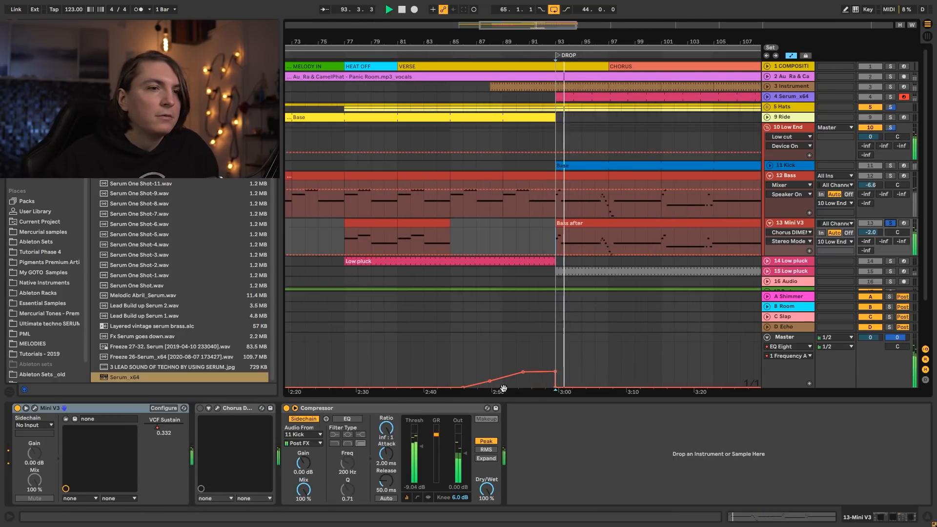
{"action": "double_click", "coordinate": [601, 224]}
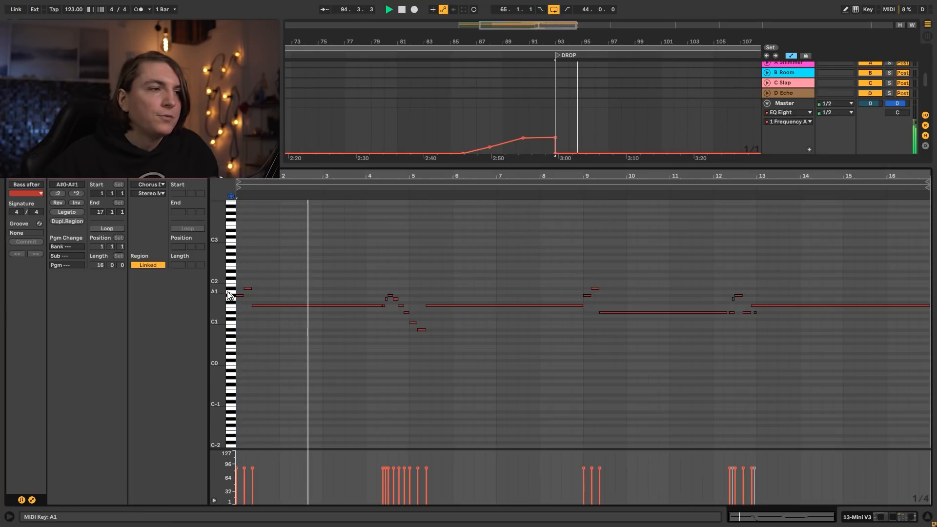
{"action": "left_click_drag", "start_coordinate": [231, 292], "coordinate": [241, 292]}
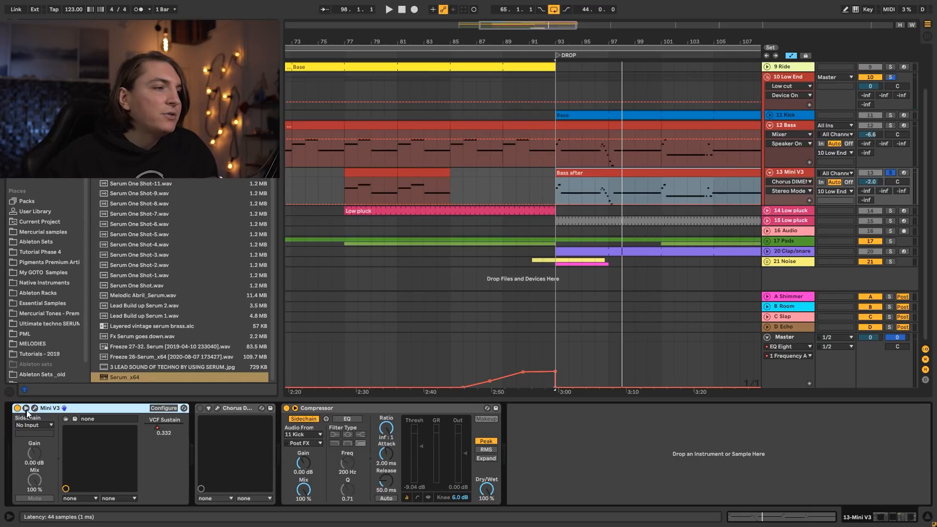
Step: Open the Mini V3 instrument with its advanced section, show its effects including the chorus, and start playback
{"action": "left_click", "coordinate": [42, 411]}
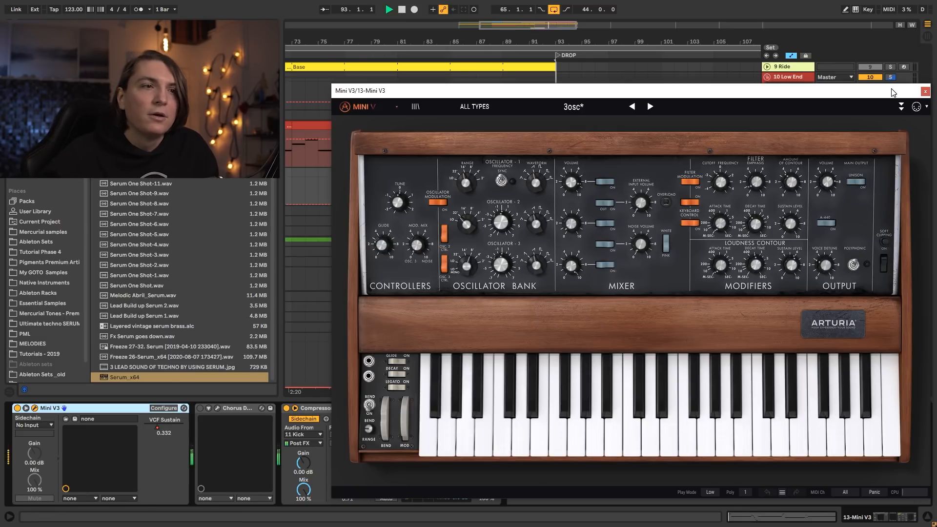
{"action": "left_click", "coordinate": [901, 107]}
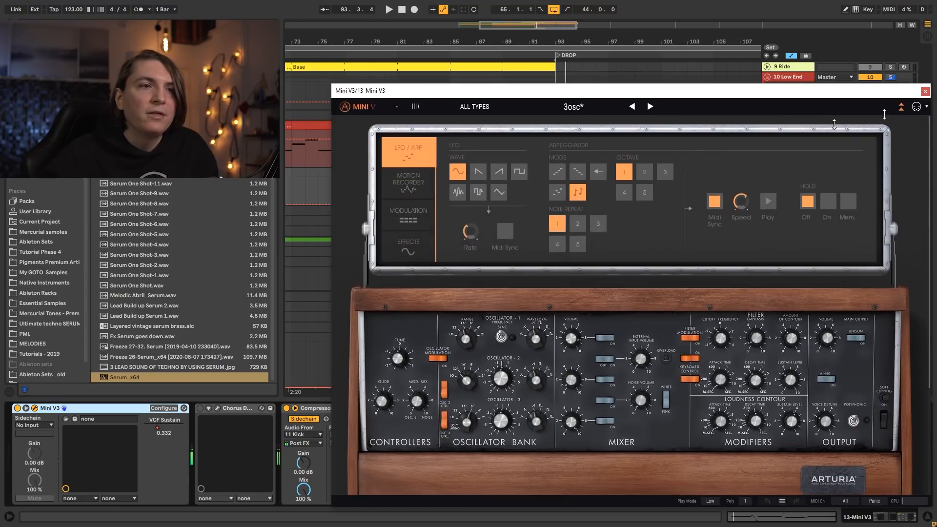
{"action": "left_click", "coordinate": [409, 242]}
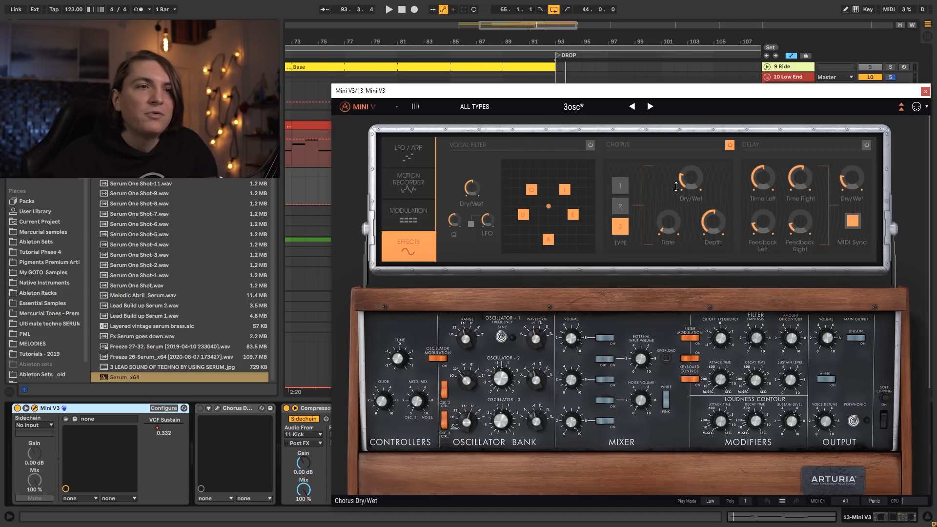
{"action": "key", "text": "space"}
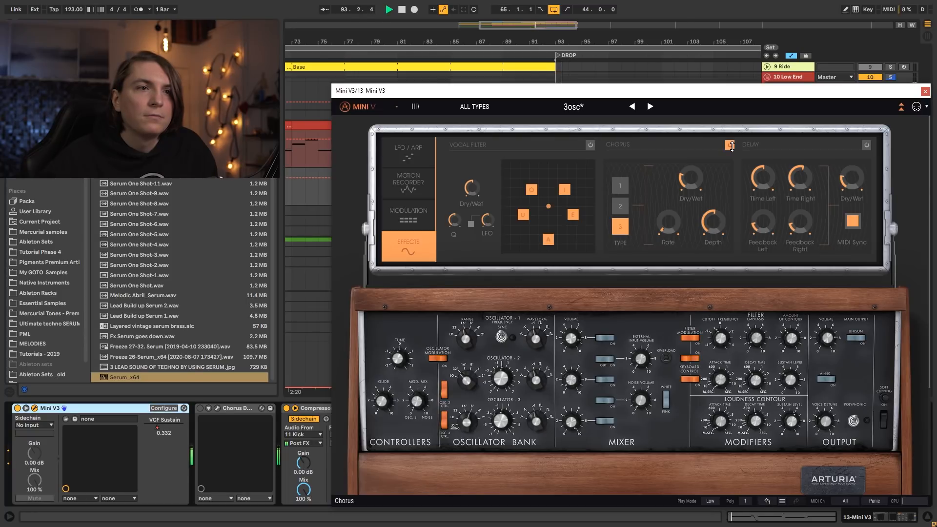
Step: Listen to the Mini V3 Bass after part with its chorus from bar 93, and close the instrument window
{"action": "left_click_drag", "start_coordinate": [683, 91], "coordinate": [607, 316]}
{"action": "left_click", "coordinate": [596, 200]}
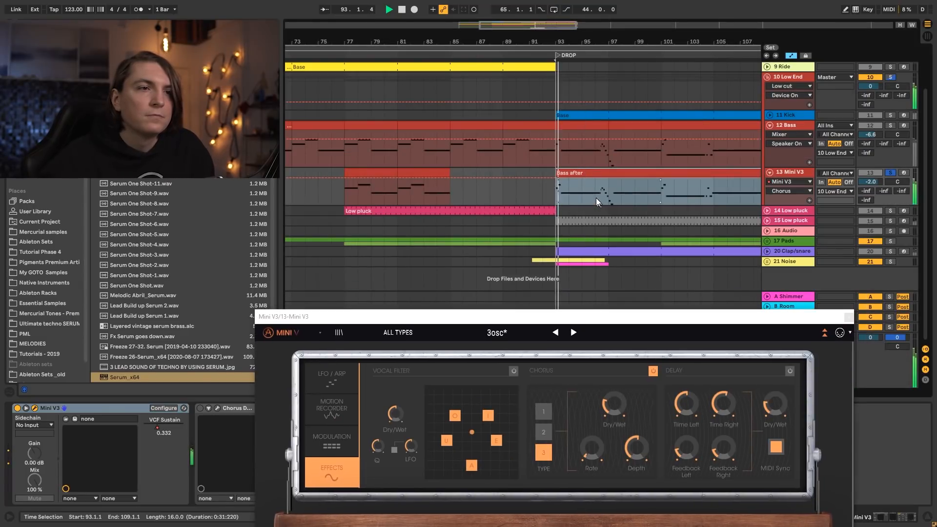
{"action": "left_click", "coordinate": [596, 198]}
{"action": "left_click_drag", "start_coordinate": [638, 321], "coordinate": [700, 107]}
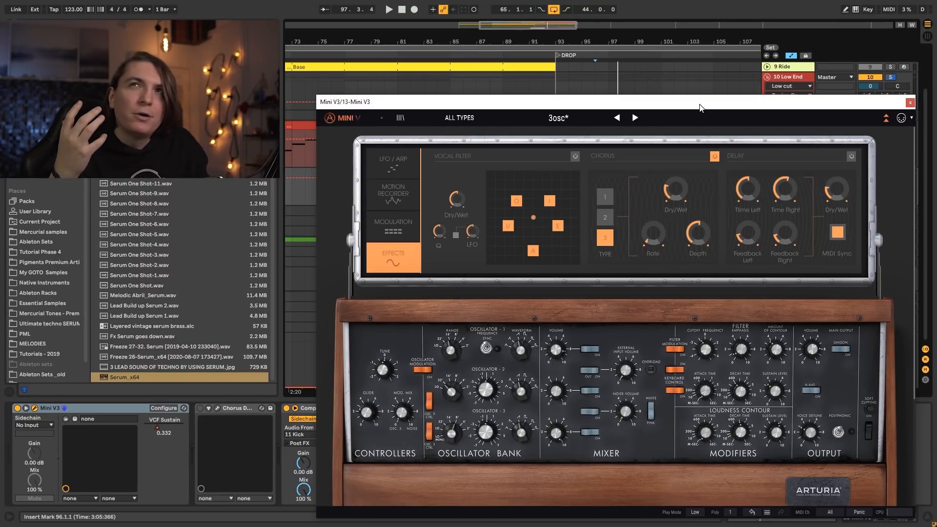
{"action": "left_click", "coordinate": [910, 102]}
Step: Add a Utility after the EQ Eight on the 11 Kick track and switch it to mono
{"action": "left_click", "coordinate": [770, 126]}
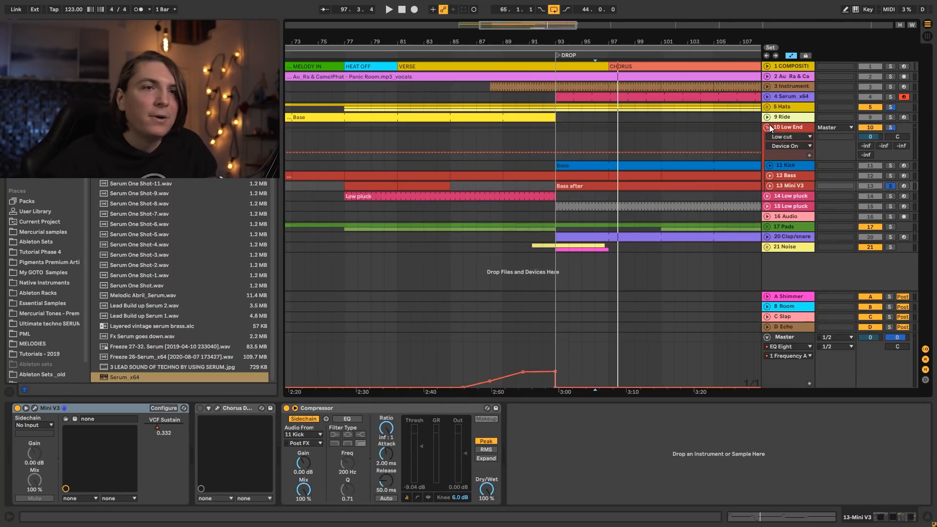
{"action": "left_click", "coordinate": [784, 96]}
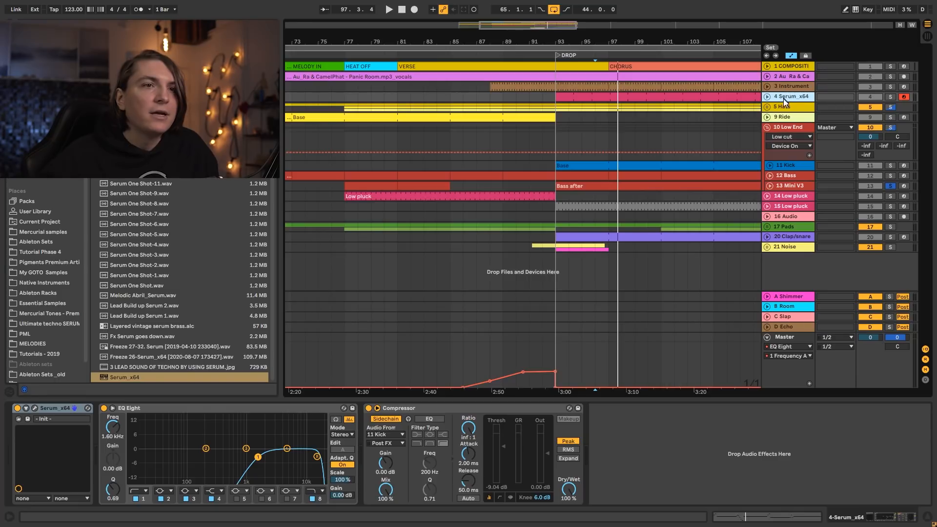
{"action": "left_click", "coordinate": [785, 165]}
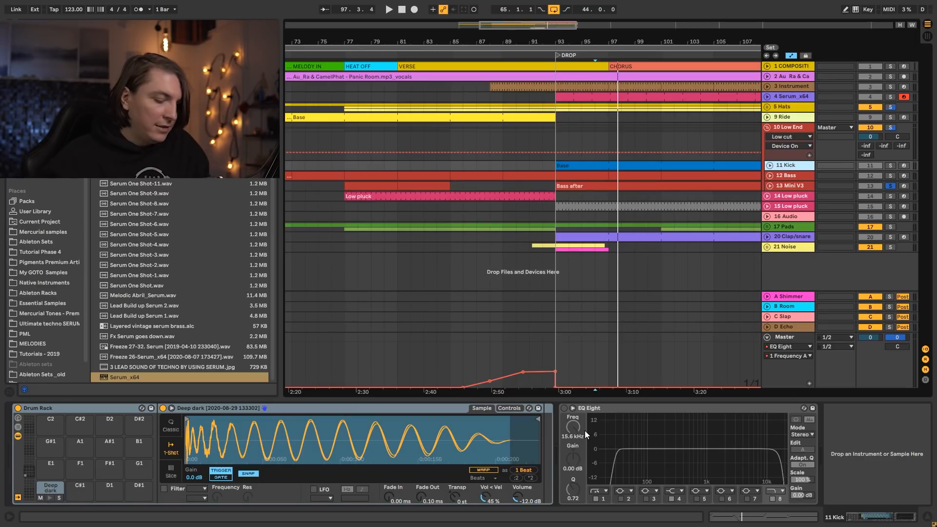
{"action": "key", "text": "ctrl+f"}
{"action": "type", "text": "sp"}
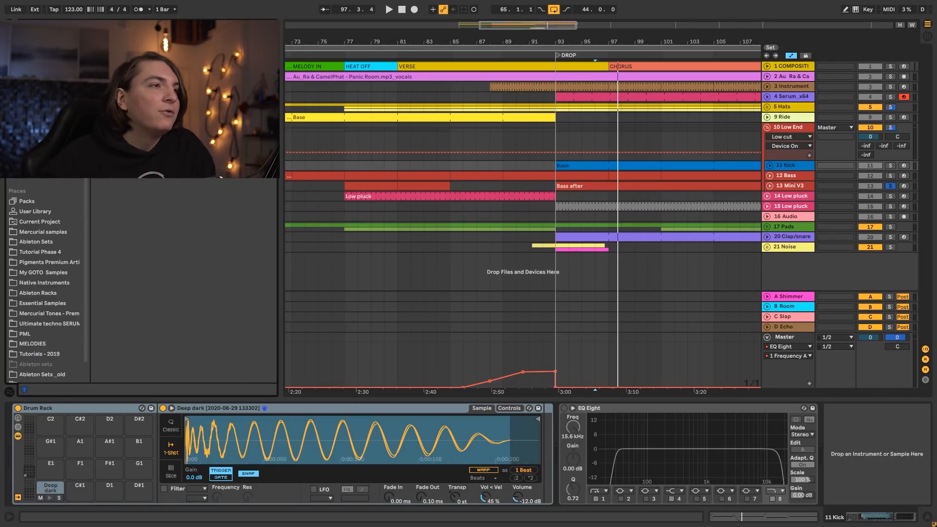
{"action": "key", "text": "Return"}
{"action": "left_click", "coordinate": [848, 480]}
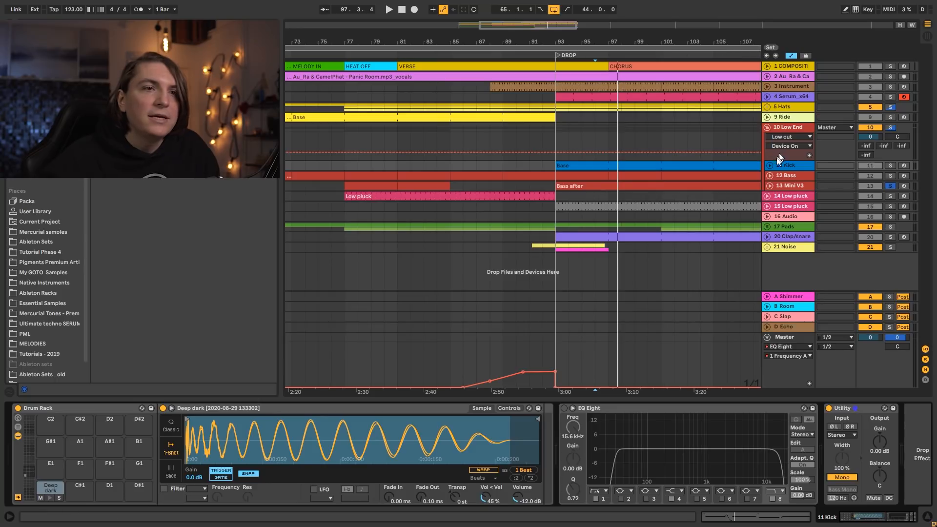
Step: Unfold the 12 Bass and 13 Mini V3 tracks and listen to the Bass track soloed from bar 93
{"action": "left_click", "coordinate": [770, 167]}
{"action": "left_click", "coordinate": [769, 167]}
{"action": "left_click", "coordinate": [770, 175]}
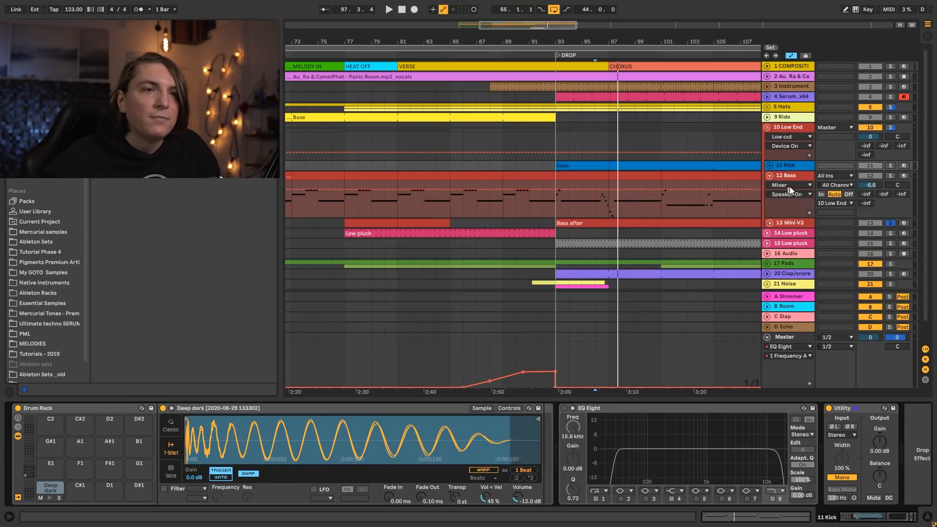
{"action": "left_click", "coordinate": [785, 177]}
{"action": "left_click", "coordinate": [785, 222]}
{"action": "left_click", "coordinate": [769, 223]}
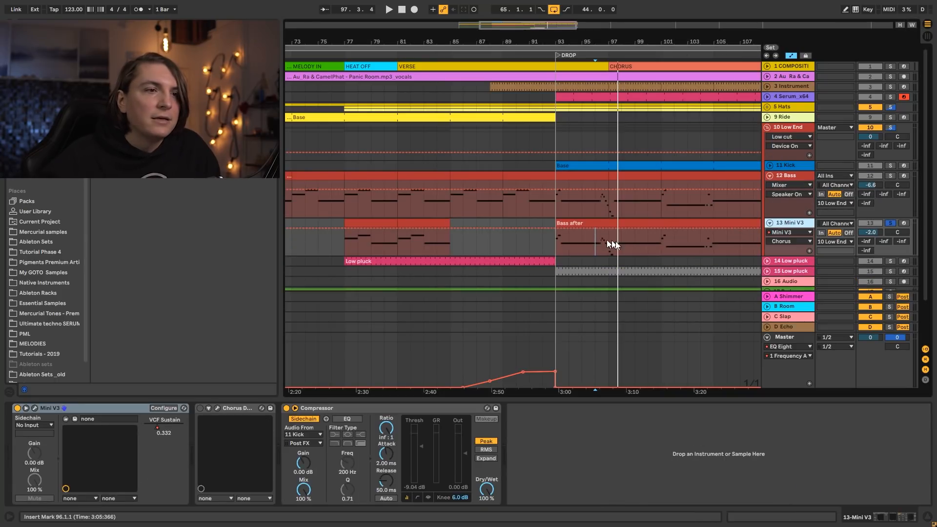
{"action": "left_click", "coordinate": [554, 202]}
{"action": "key", "text": "space"}
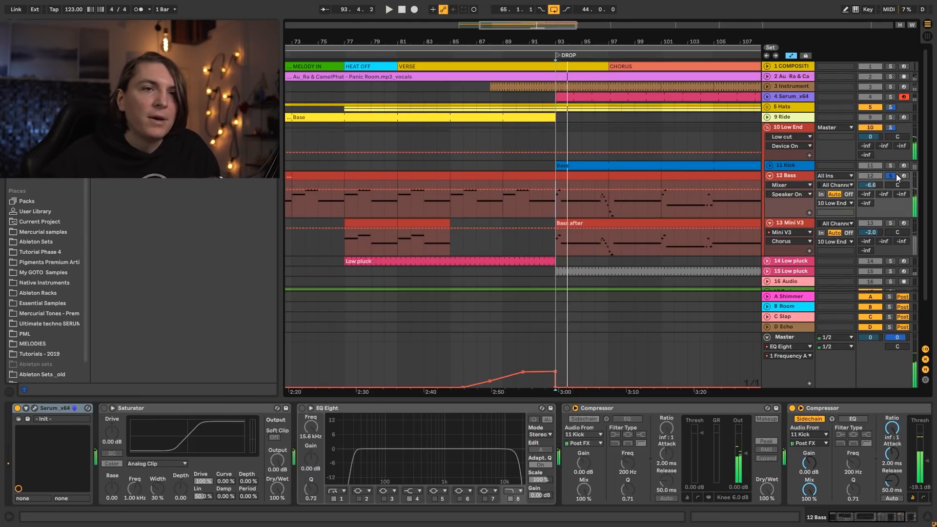
{"action": "left_click", "coordinate": [889, 175]}
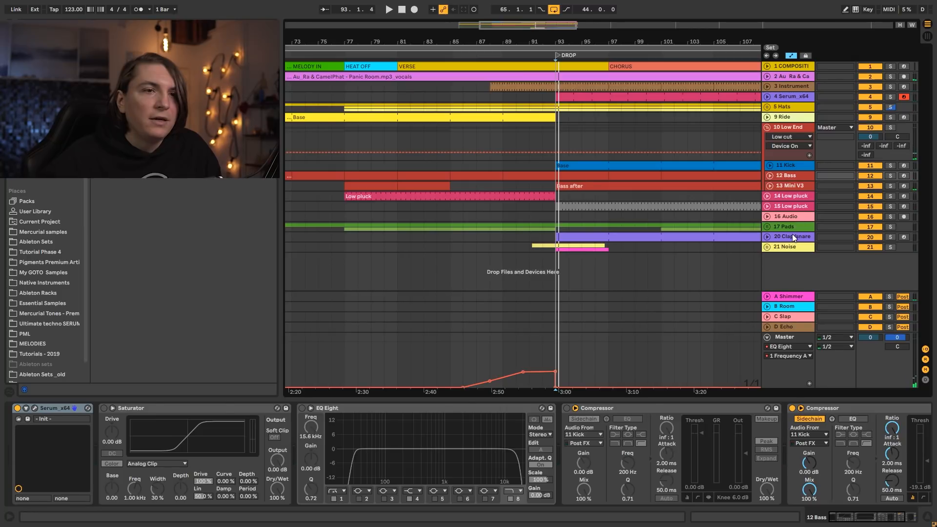
Step: Unfold the 20 Clap/snare track, listen to it soloed from bar 93, and view its Big room and Freeze 8 samples
{"action": "left_click", "coordinate": [792, 235]}
{"action": "left_click", "coordinate": [767, 237]}
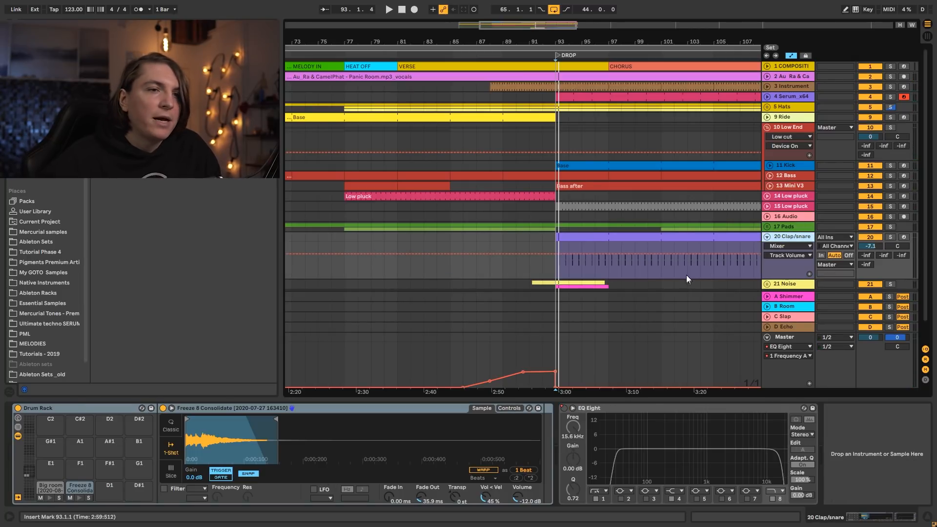
{"action": "key", "text": "space"}
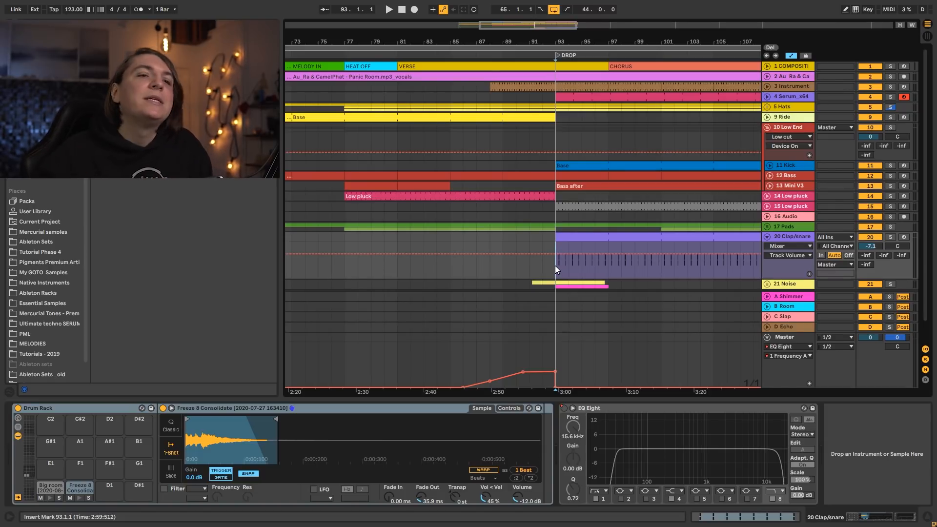
{"action": "left_click", "coordinate": [892, 238]}
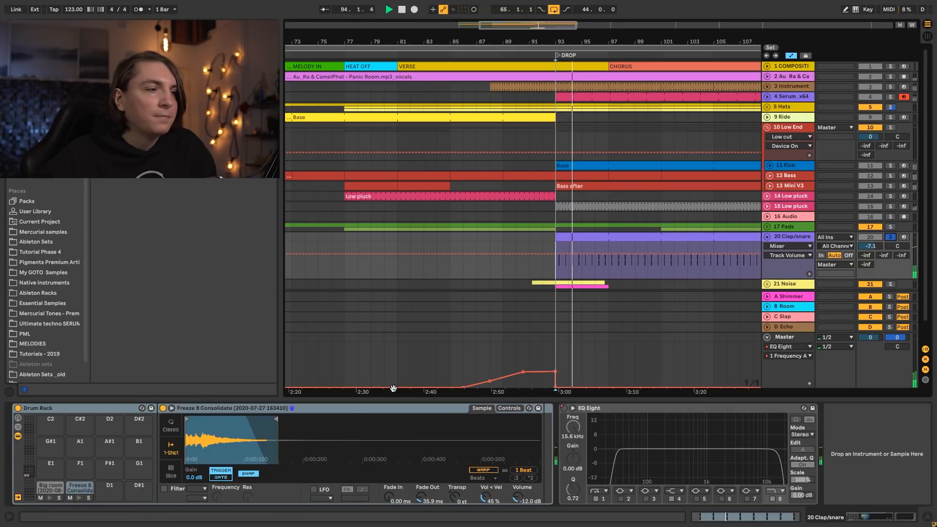
{"action": "left_click", "coordinate": [48, 500]}
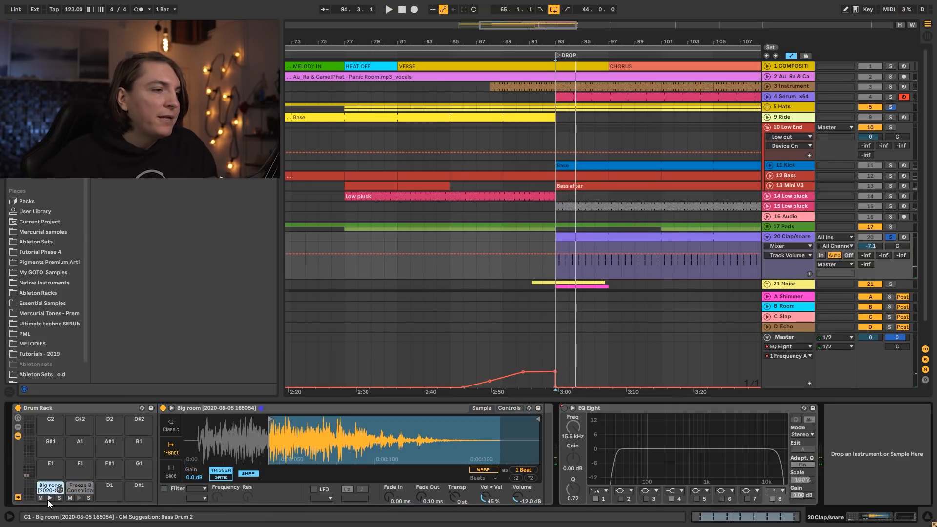
{"action": "left_click", "coordinate": [78, 497]}
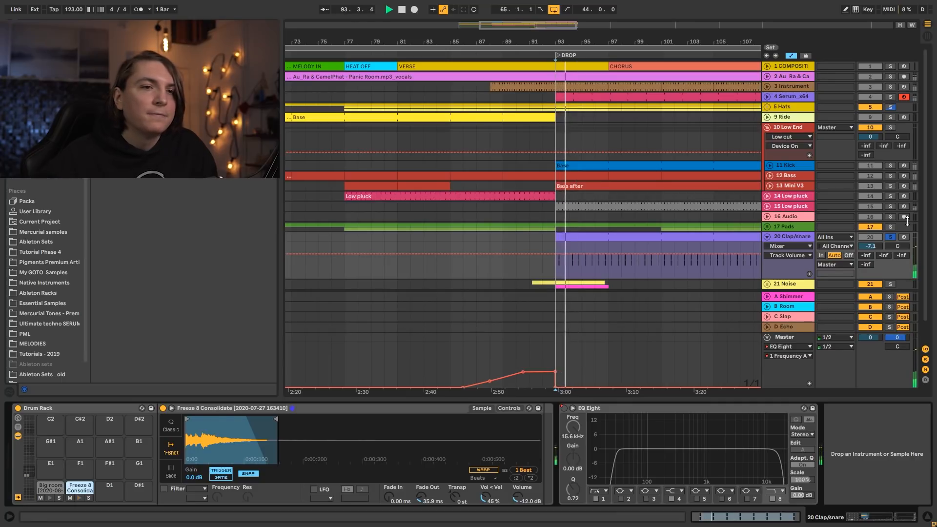
{"action": "left_click", "coordinate": [892, 238]}
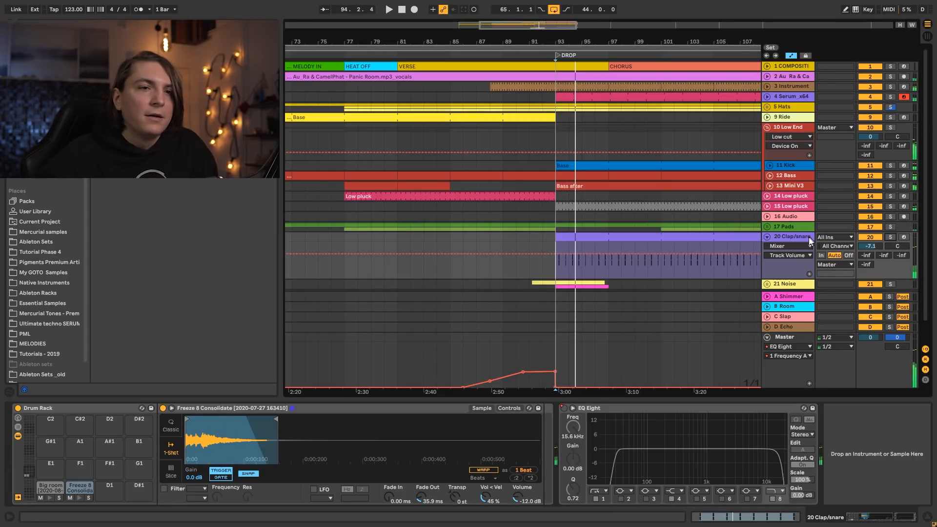
Step: Fold the Clap/snare track and listen to the 15 Low pluck track soloed from bar 93, folding it again when done
{"action": "left_click", "coordinate": [769, 236]}
{"action": "left_click", "coordinate": [784, 206]}
{"action": "left_click", "coordinate": [767, 206]}
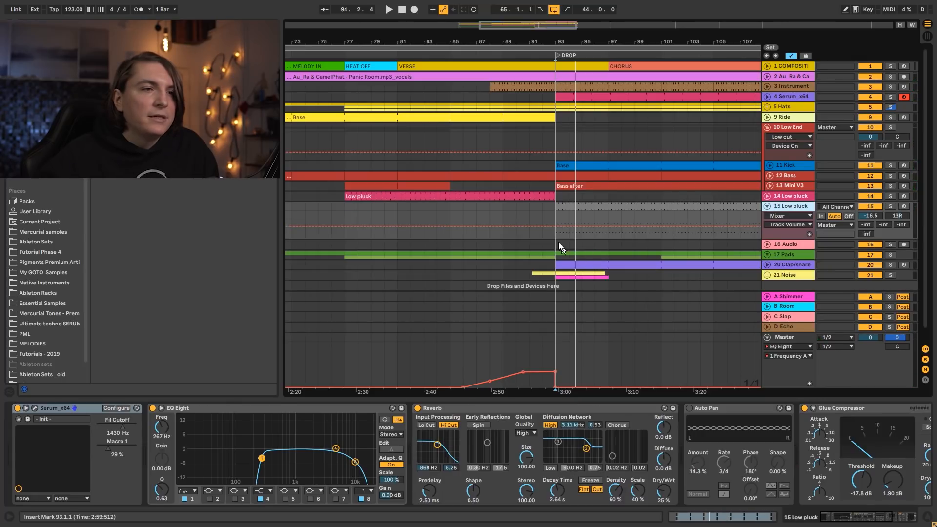
{"action": "key", "text": "space"}
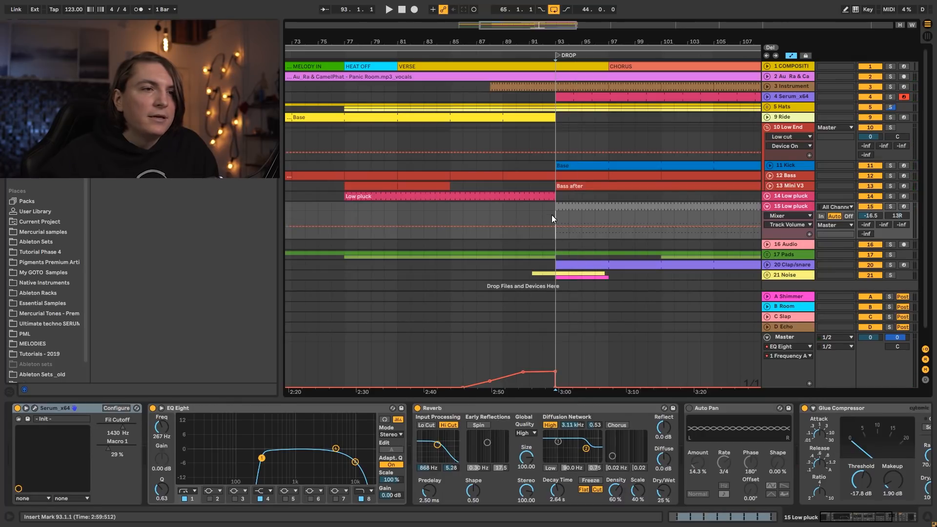
{"action": "left_click", "coordinate": [890, 206]}
{"action": "key", "text": "space"}
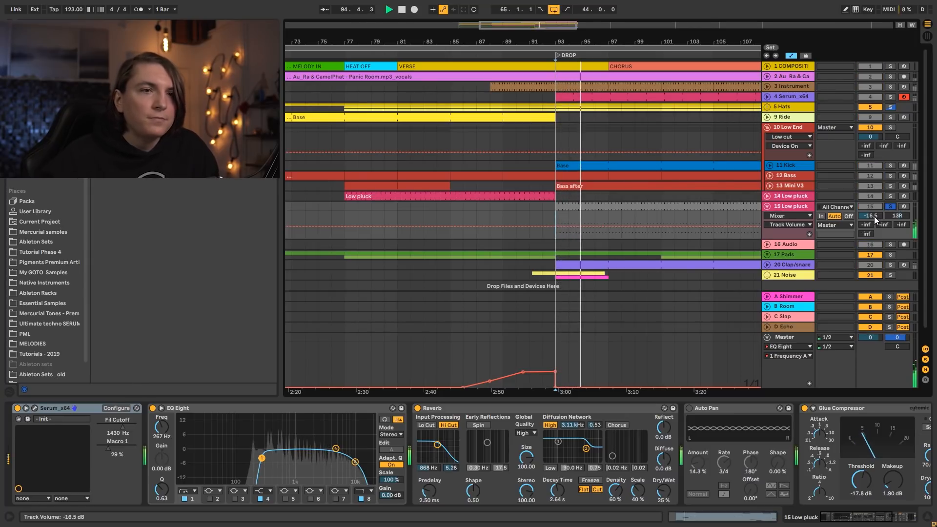
{"action": "key", "text": "space"}
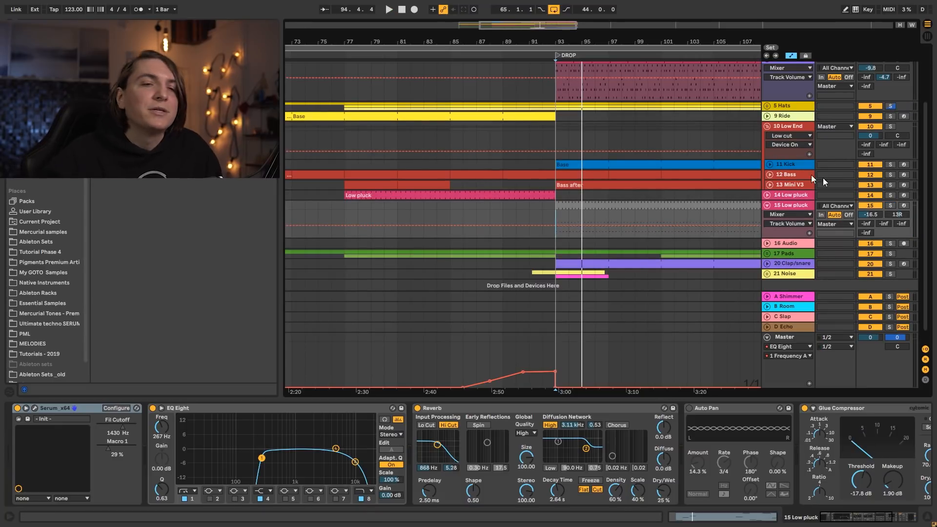
{"action": "left_click", "coordinate": [766, 205]}
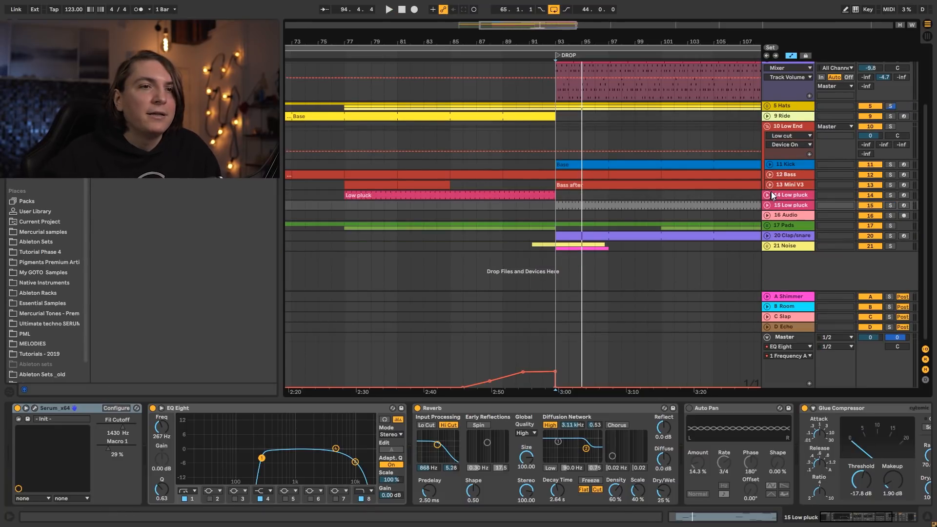
Step: Unfold the 5 Hats group and show the devices of the 7 Off Hat track
{"action": "scroll", "coordinate": [771, 192], "scroll_direction": "up", "scroll_amount": 2}
{"action": "left_click_drag", "start_coordinate": [618, 42], "coordinate": [614, 14]}
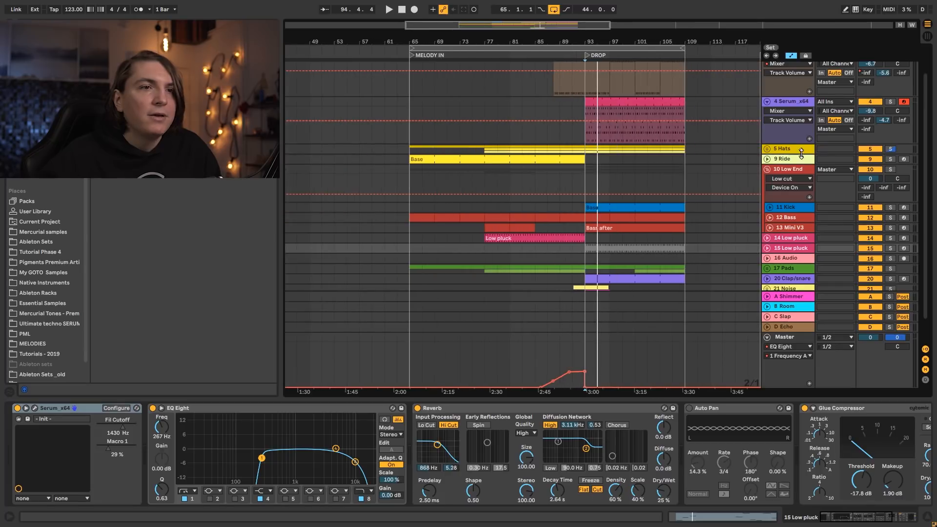
{"action": "left_click", "coordinate": [773, 151]}
{"action": "left_click", "coordinate": [766, 151]}
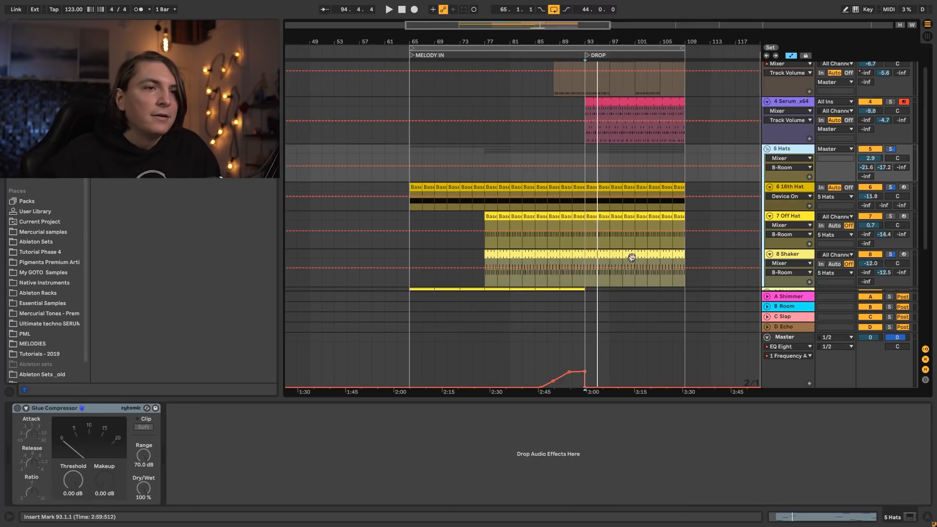
{"action": "left_click", "coordinate": [791, 216]}
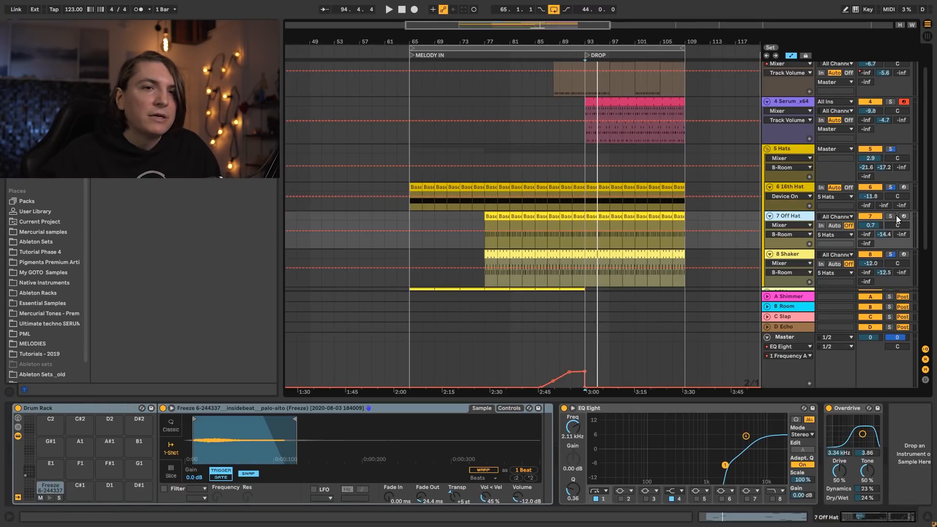
Step: Solo the 8 Shaker track, view its clip notes, and play it with the second Audio Effect Rack chain unsoloed
{"action": "left_click", "coordinate": [891, 255]}
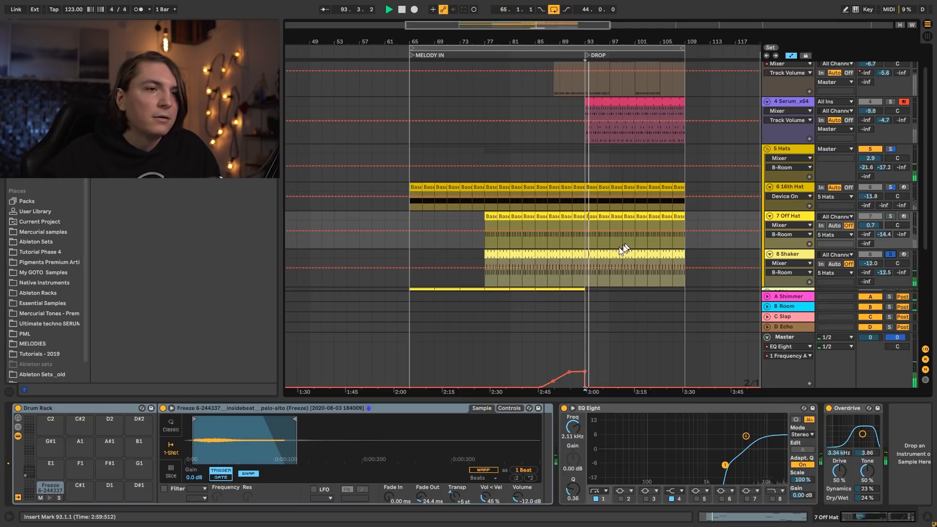
{"action": "double_click", "coordinate": [602, 254]}
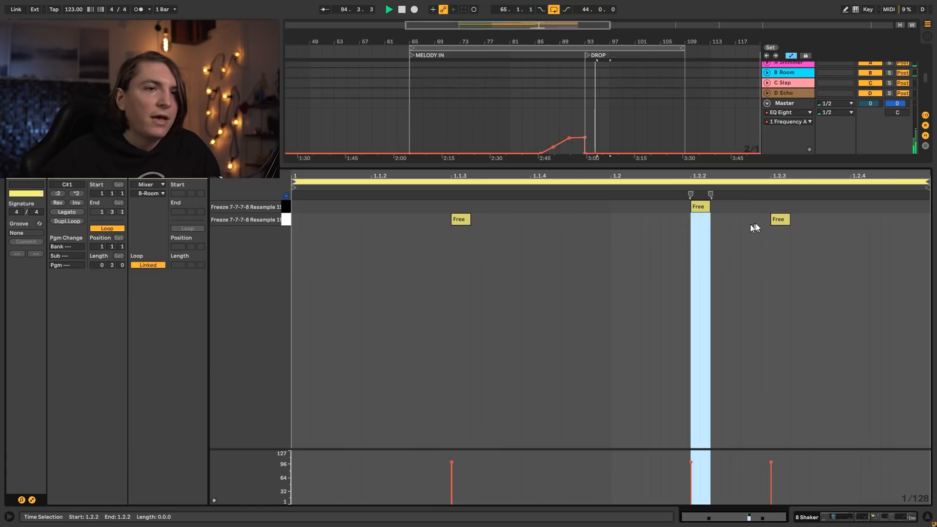
{"action": "key", "text": "shift+Tab"}
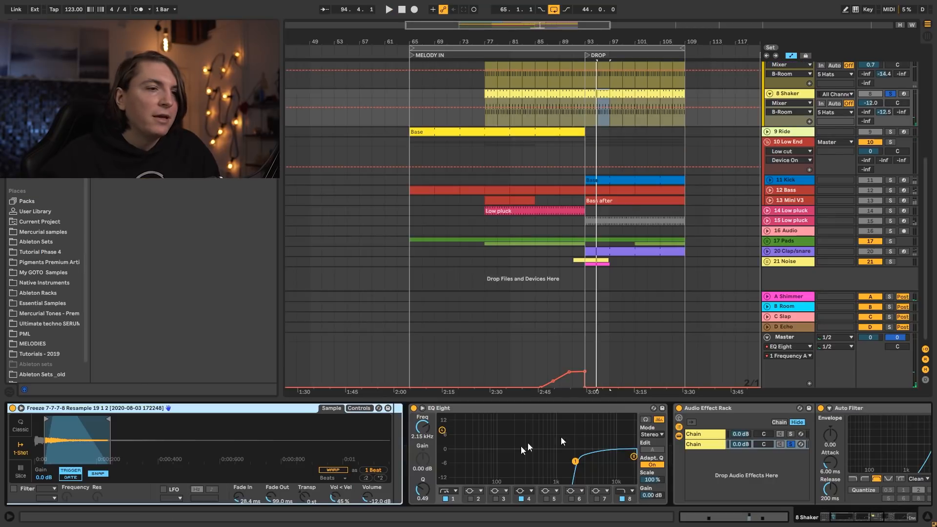
{"action": "left_click", "coordinate": [788, 446]}
{"action": "key", "text": "space"}
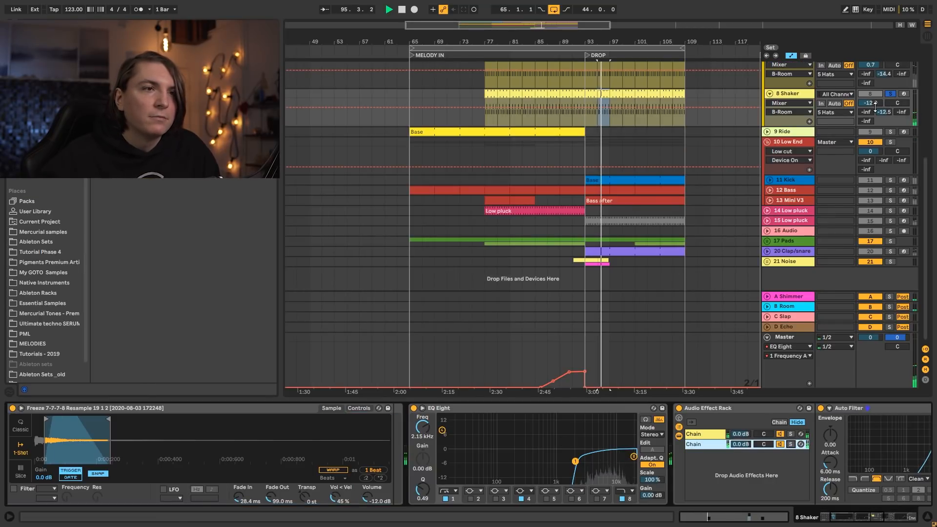
Step: Show the 6 16th Hat track's Audio Effect Rack and toggle the solo on its second chain
{"action": "scroll", "coordinate": [862, 134], "scroll_direction": "up", "scroll_amount": 3}
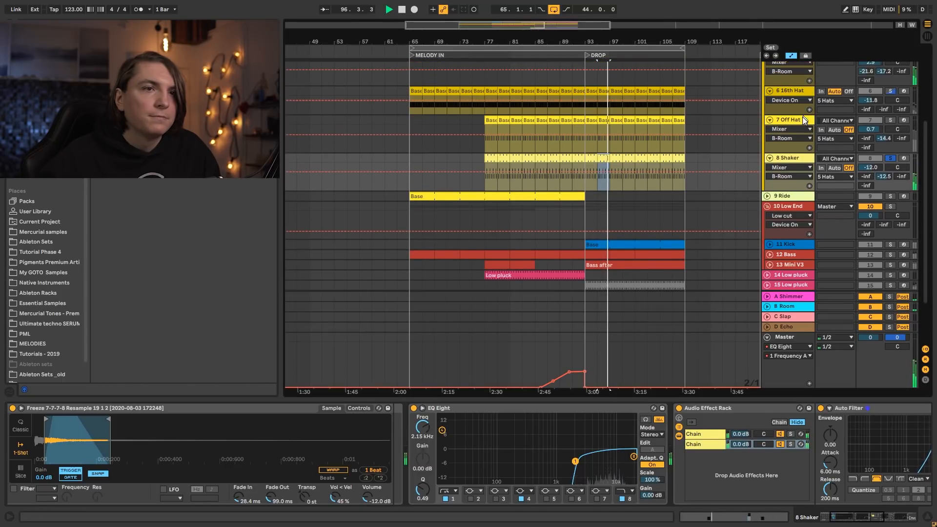
{"action": "left_click", "coordinate": [795, 96]}
{"action": "left_click_drag", "start_coordinate": [894, 512], "coordinate": [846, 522]}
{"action": "left_click", "coordinate": [743, 444]}
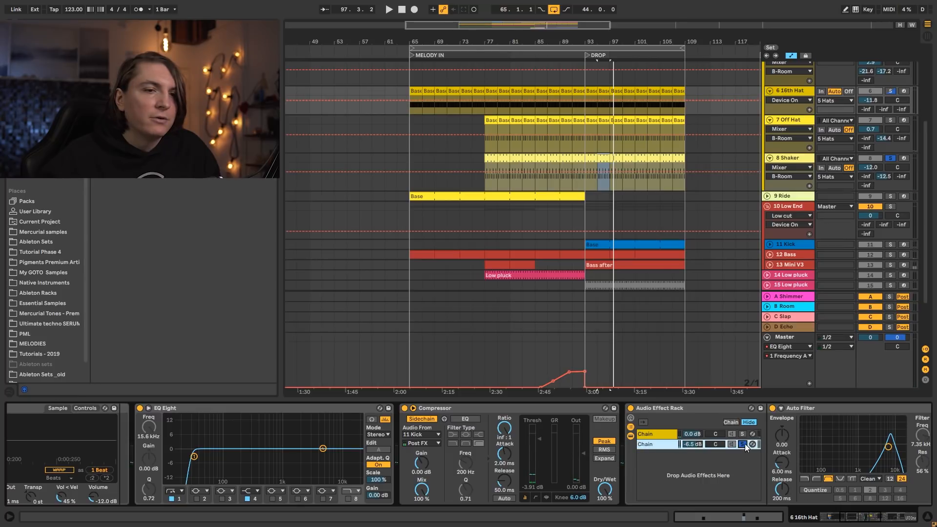
Step: Fold all tracks, including the 3 Instrument track, and play the arrangement from bar 65
{"action": "scroll", "coordinate": [857, 151], "scroll_direction": "up", "scroll_amount": 6}
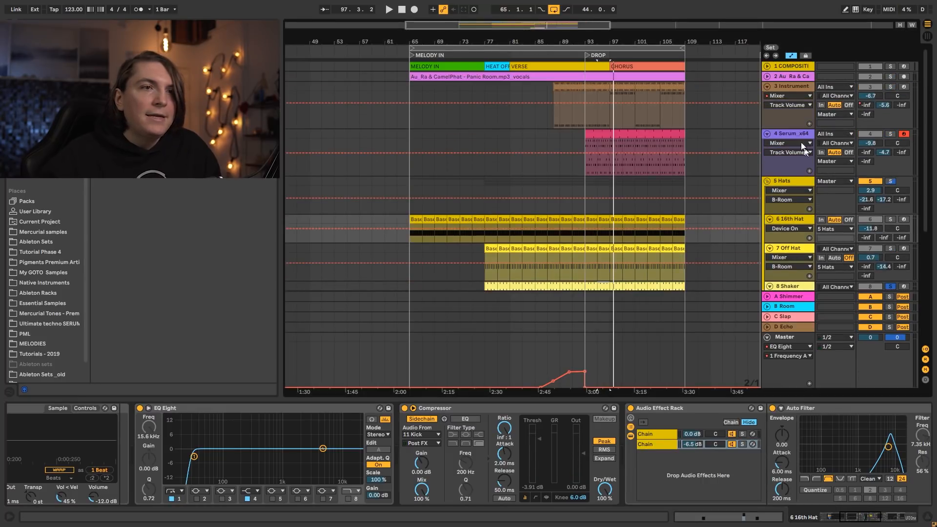
{"action": "left_click", "coordinate": [765, 85], "text": "alt"}
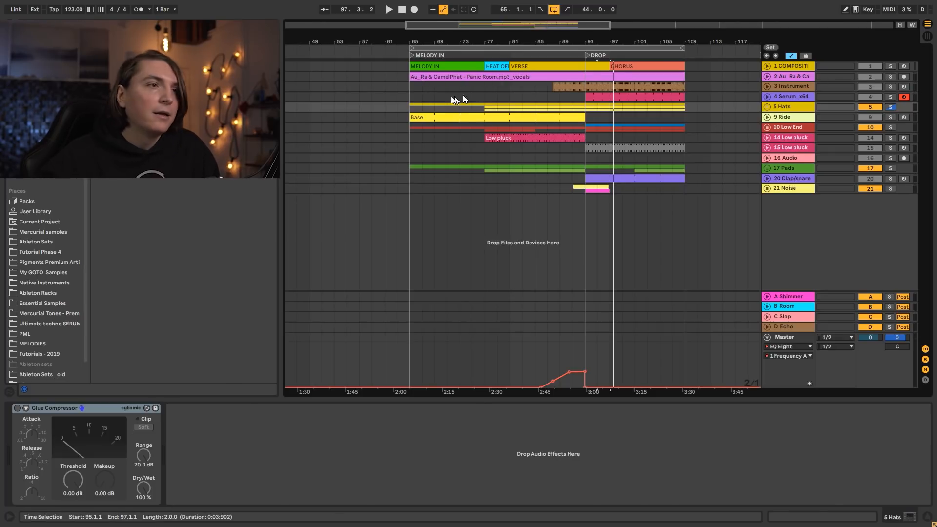
{"action": "left_click", "coordinate": [412, 87]}
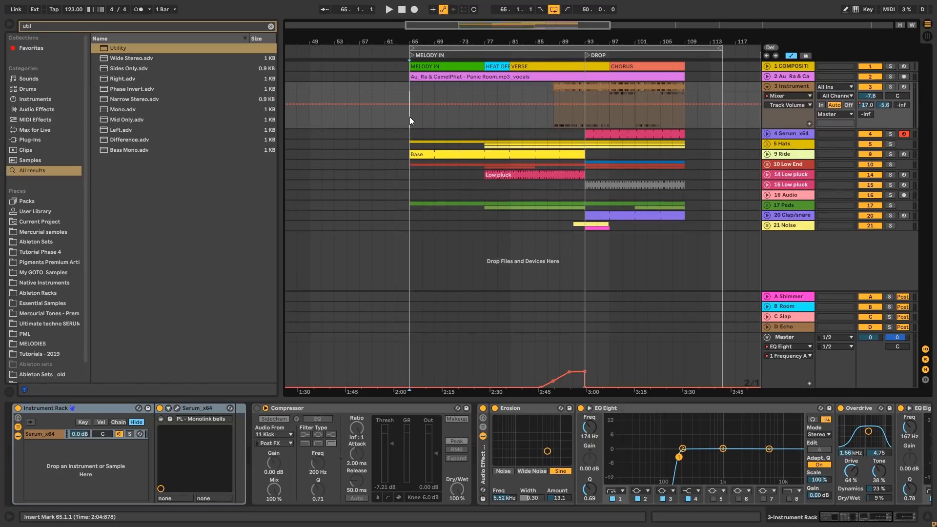
{"action": "left_click", "coordinate": [768, 87]}
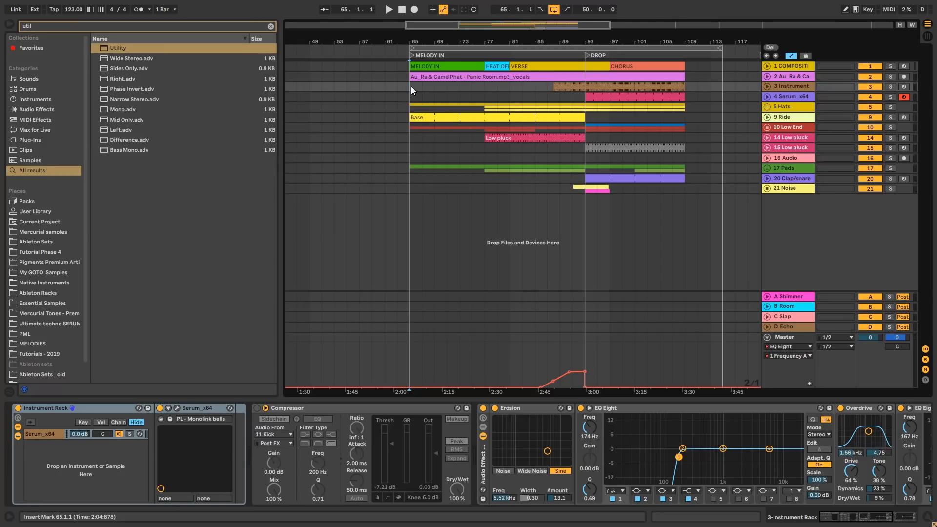
{"action": "key", "text": "space"}
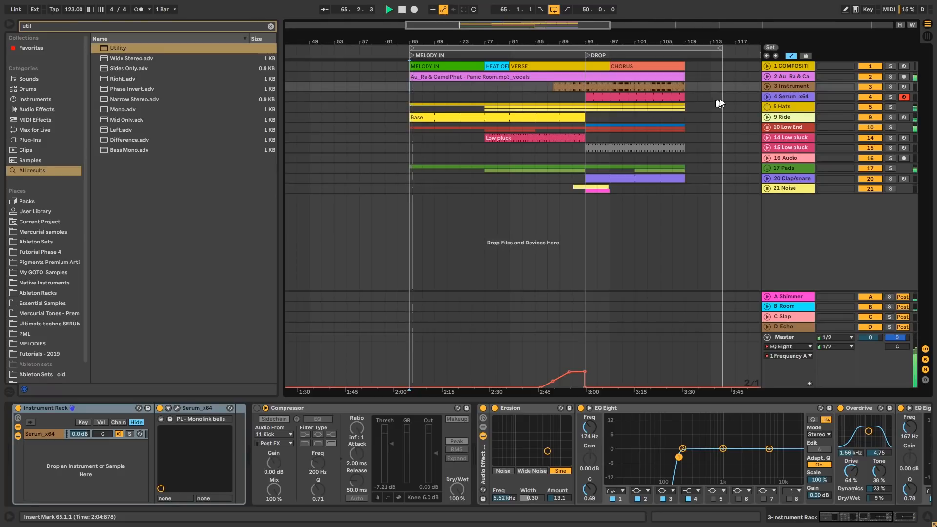
Step: During playback, inspect the 6 16th Hat track's devices in the 5 Hats group, fold the group and show the unfolded 9 Ride track's devices
{"action": "left_click", "coordinate": [767, 107]}
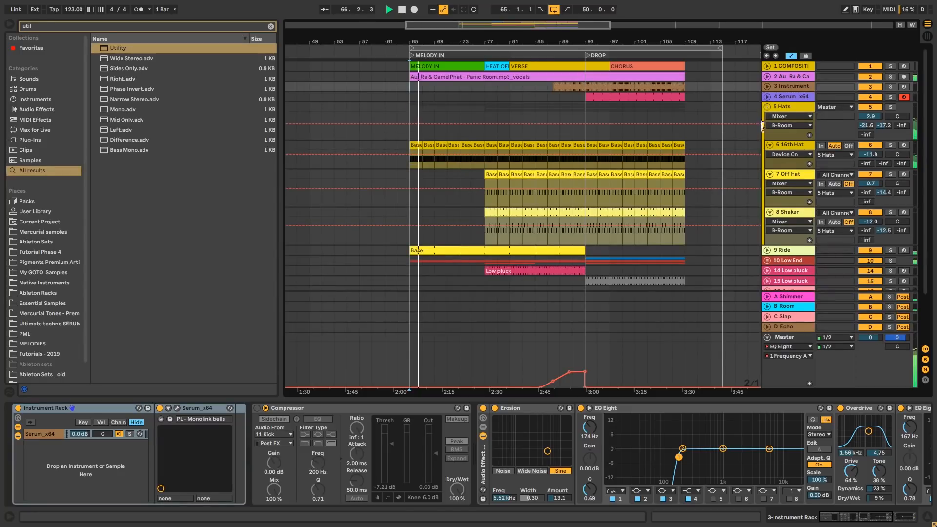
{"action": "left_click", "coordinate": [748, 157]}
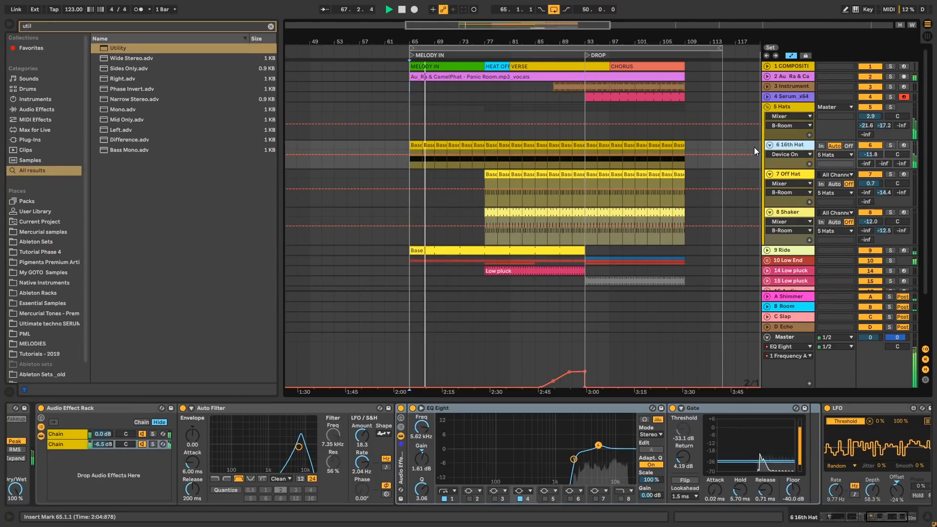
{"action": "scroll", "coordinate": [754, 148], "scroll_direction": "down", "scroll_amount": 2}
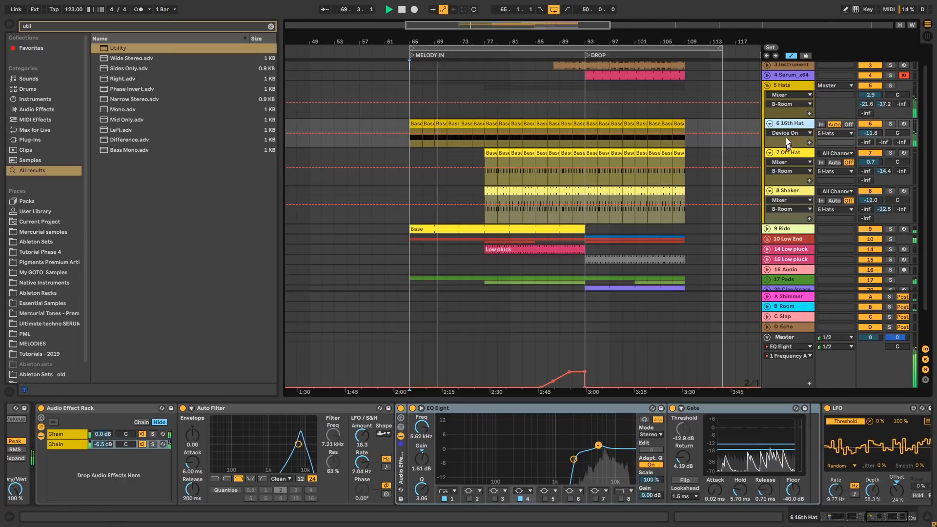
{"action": "left_click", "coordinate": [767, 85]}
{"action": "left_click", "coordinate": [768, 118]}
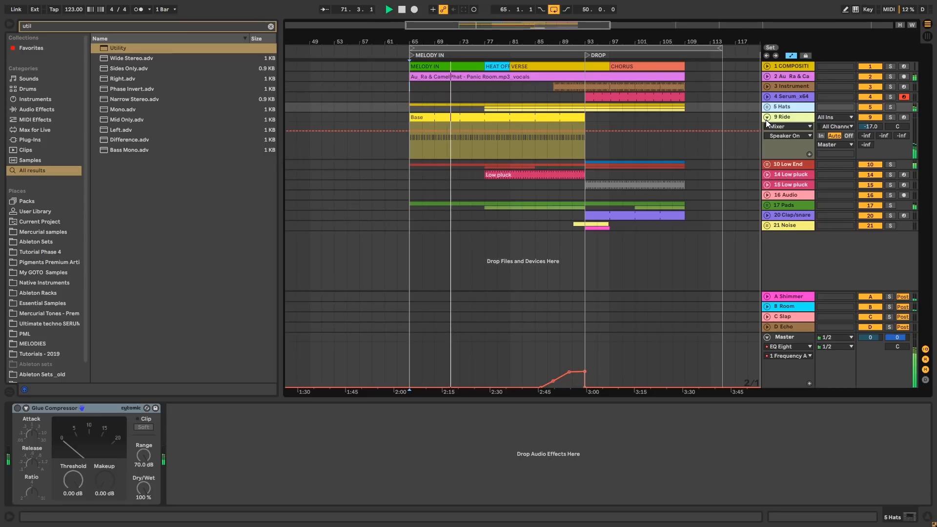
{"action": "left_click", "coordinate": [788, 117]}
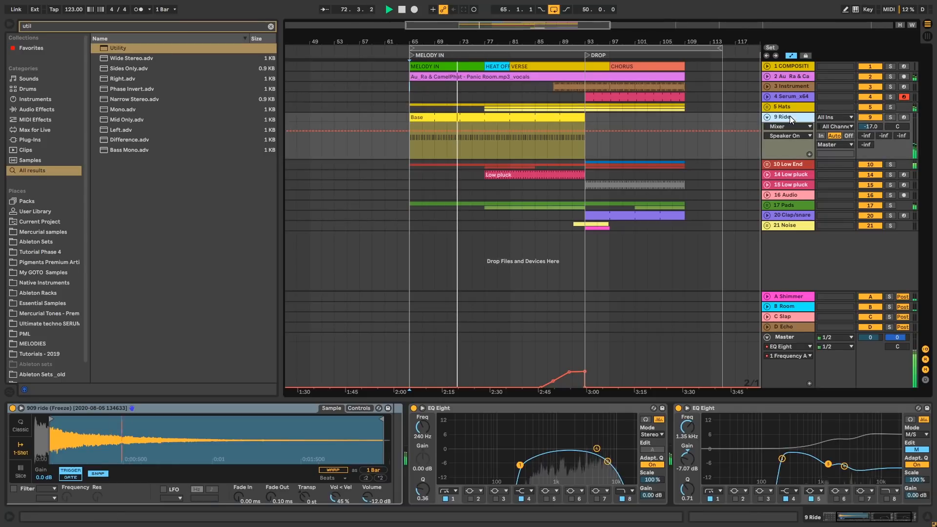
Step: Unfold the 10 Low End group, show the 11 Kick devices and view the 12 Bass clip at bar 77 with its envelope device list
{"action": "left_click", "coordinate": [767, 164]}
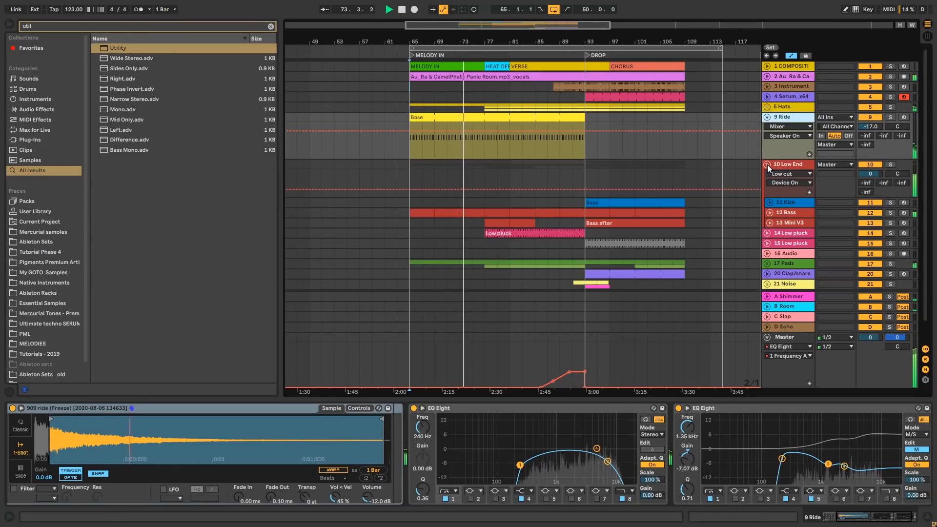
{"action": "scroll", "coordinate": [771, 176], "scroll_direction": "down", "scroll_amount": 1}
{"action": "left_click", "coordinate": [777, 190]}
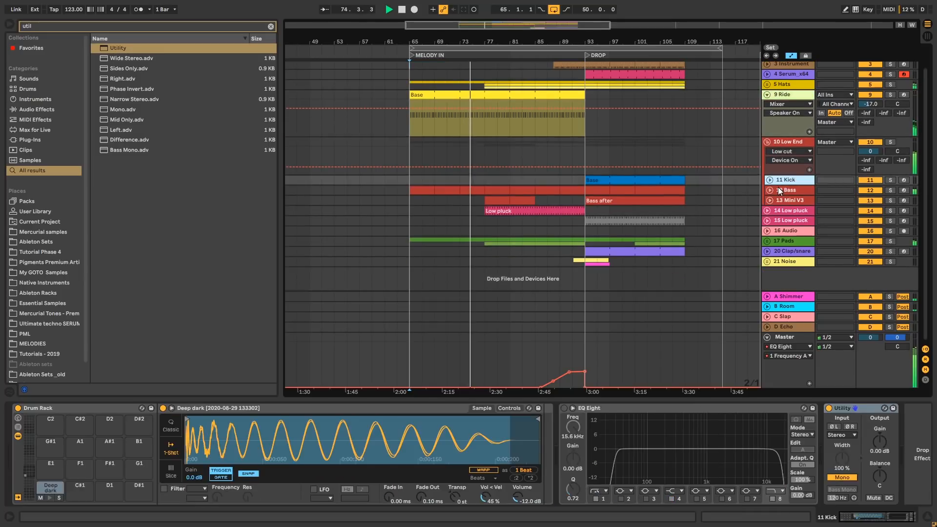
{"action": "left_click", "coordinate": [770, 189]}
{"action": "double_click", "coordinate": [495, 156]}
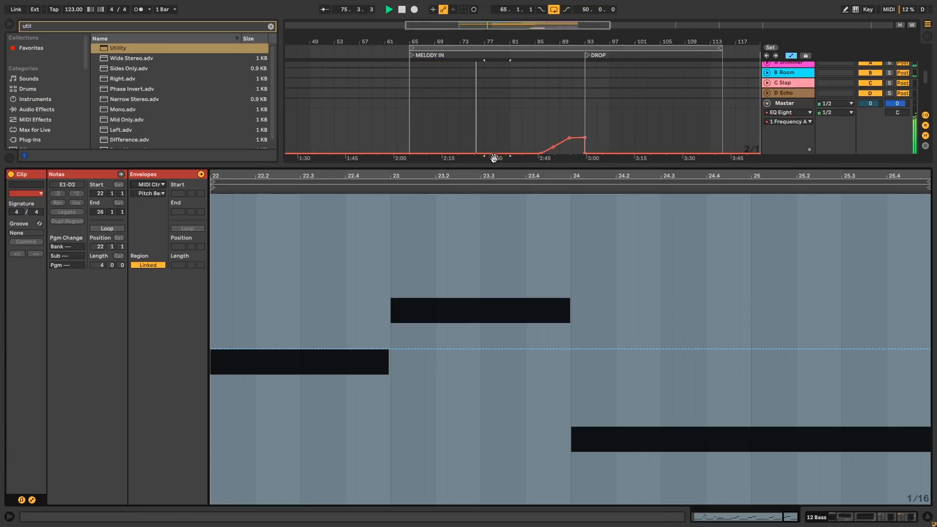
{"action": "left_click", "coordinate": [149, 185]}
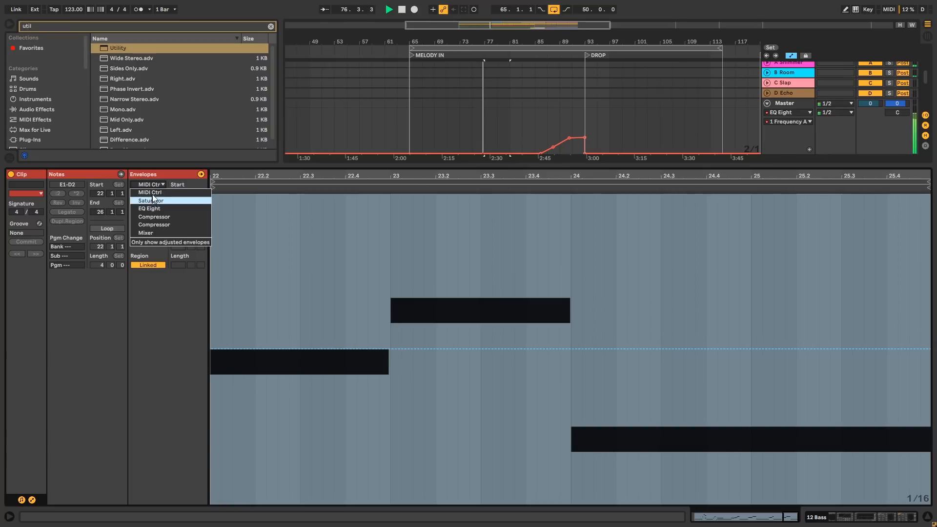
{"action": "left_click", "coordinate": [618, 246]}
{"action": "key", "text": "shift+Tab"}
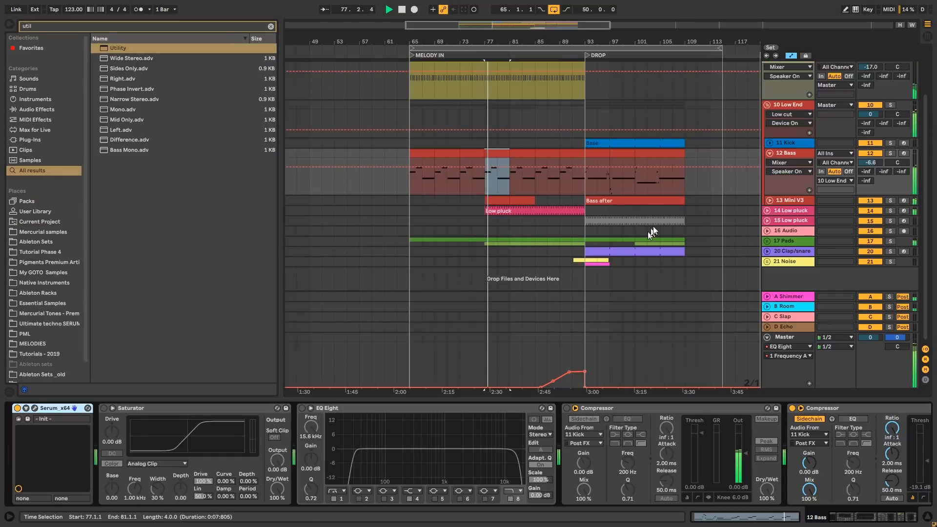
Step: Unfold the 14 Low pluck track and view its Serum Fil Cutoff and Macro 1 automation, folding it again when done
{"action": "left_click", "coordinate": [768, 210]}
{"action": "scroll", "coordinate": [755, 201], "scroll_direction": "down", "scroll_amount": 2}
{"action": "left_click", "coordinate": [785, 197]}
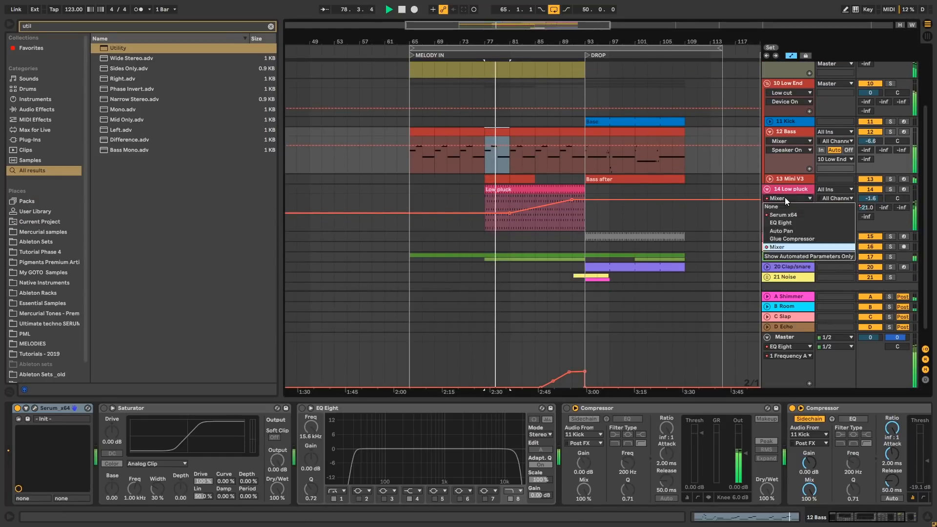
{"action": "left_click", "coordinate": [785, 215]}
{"action": "left_click", "coordinate": [789, 209]}
{"action": "left_click", "coordinate": [788, 220]}
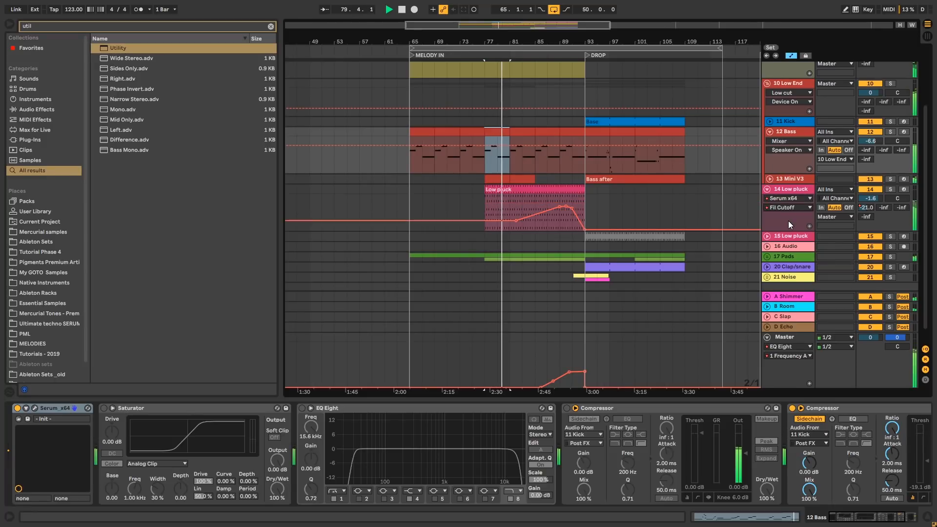
{"action": "left_click", "coordinate": [789, 209]}
{"action": "left_click", "coordinate": [789, 226]}
{"action": "left_click", "coordinate": [788, 208]}
{"action": "left_click", "coordinate": [785, 231]}
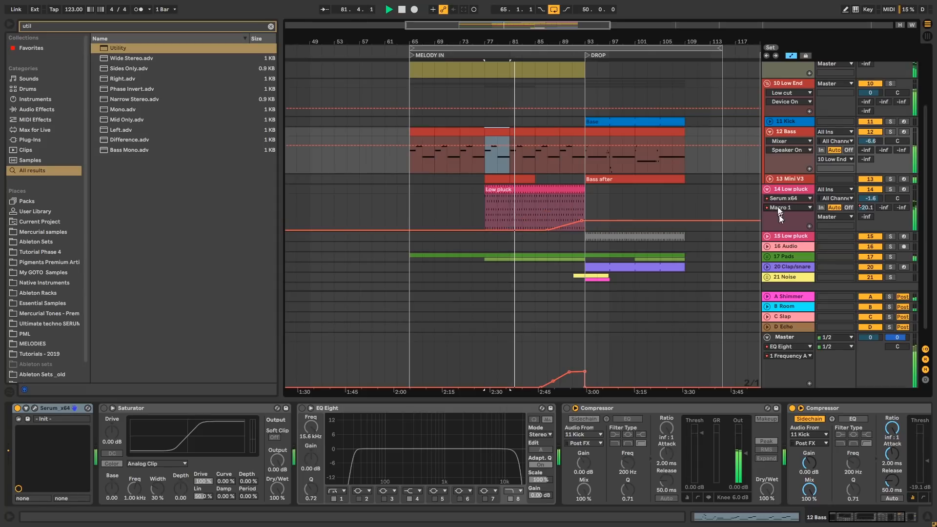
{"action": "left_click", "coordinate": [767, 190]}
Step: Open the Low pluck clip, switch its envelope to MIDI Ctrl and hide the envelopes to view the notes
{"action": "double_click", "coordinate": [532, 190]}
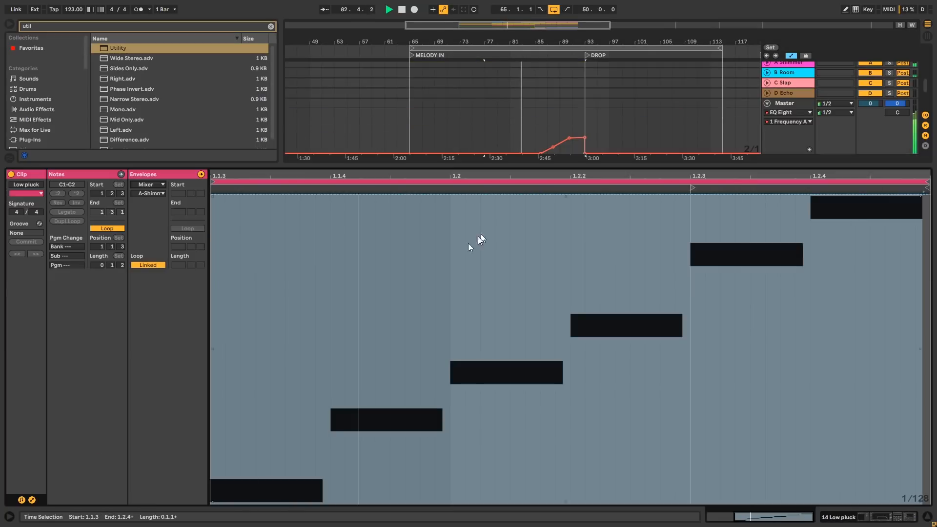
{"action": "left_click", "coordinate": [424, 279]}
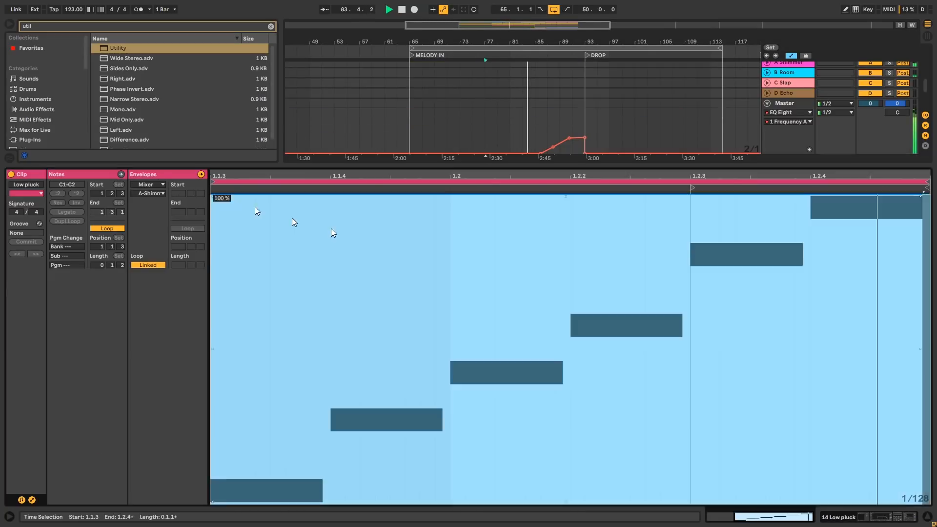
{"action": "key", "text": "shift+Tab"}
{"action": "key", "text": "shift+Tab"}
{"action": "left_click", "coordinate": [148, 185]}
{"action": "left_click", "coordinate": [147, 192]}
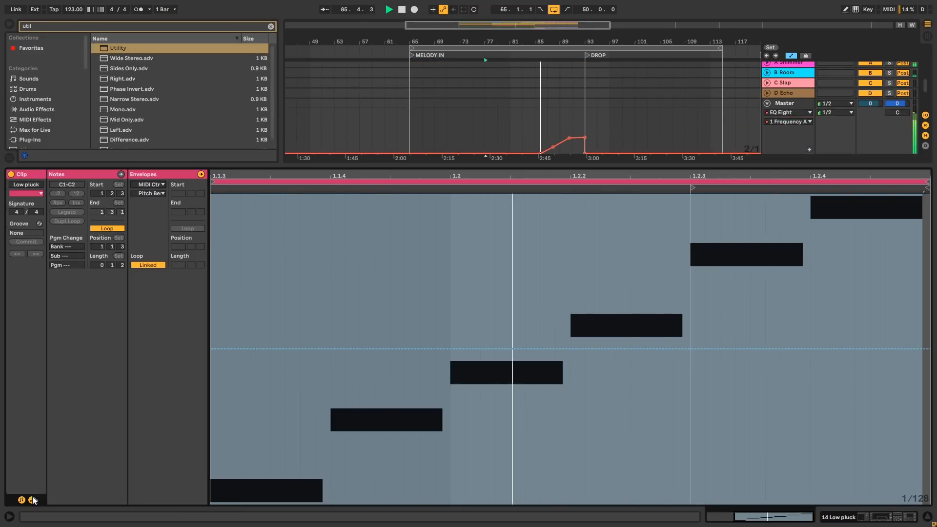
{"action": "left_click", "coordinate": [32, 500]}
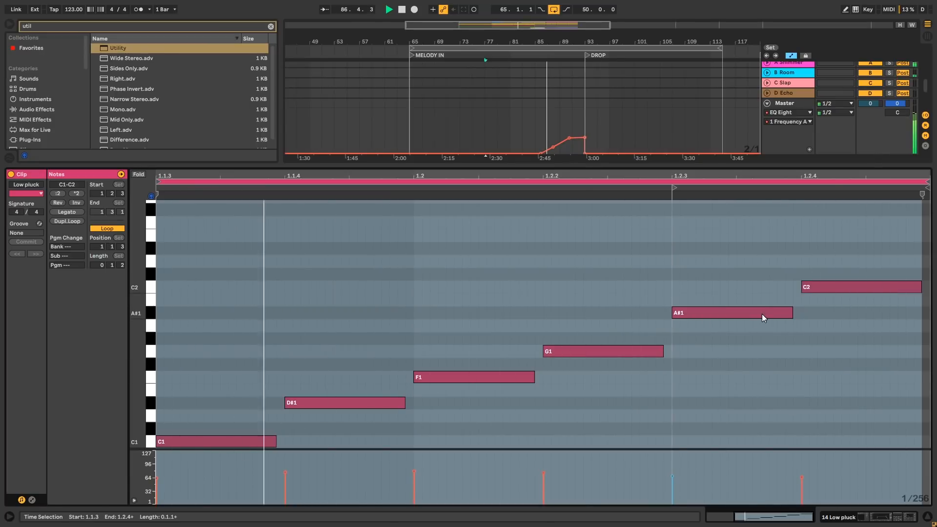
{"action": "key", "text": "shift+Tab"}
Step: Unfold the 17 Pads group, view the 19 High Pad and 18 Low Pad devices, and show the Low Pad's EQ Eight frequency automation
{"action": "left_click", "coordinate": [766, 241]}
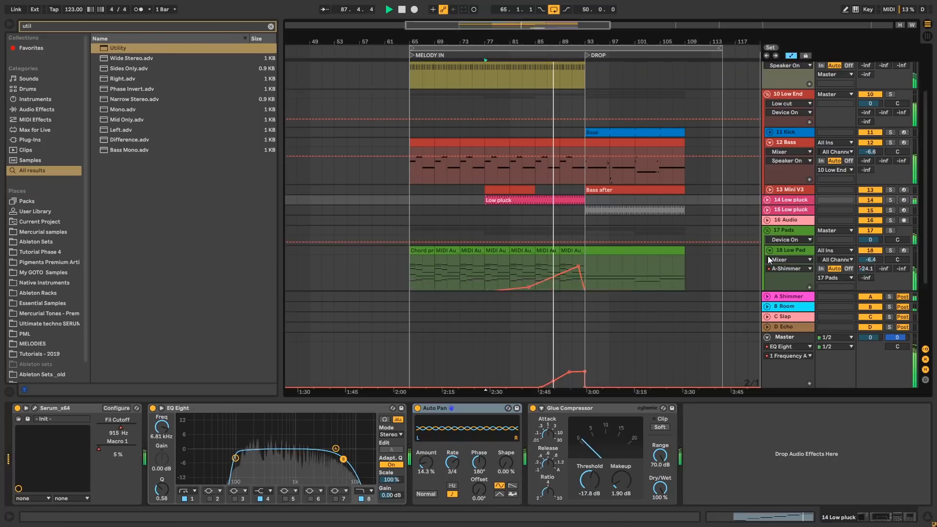
{"action": "scroll", "coordinate": [698, 240], "scroll_direction": "down", "scroll_amount": 2}
{"action": "scroll", "coordinate": [699, 240], "scroll_direction": "down", "scroll_amount": 2}
{"action": "left_click", "coordinate": [791, 232]}
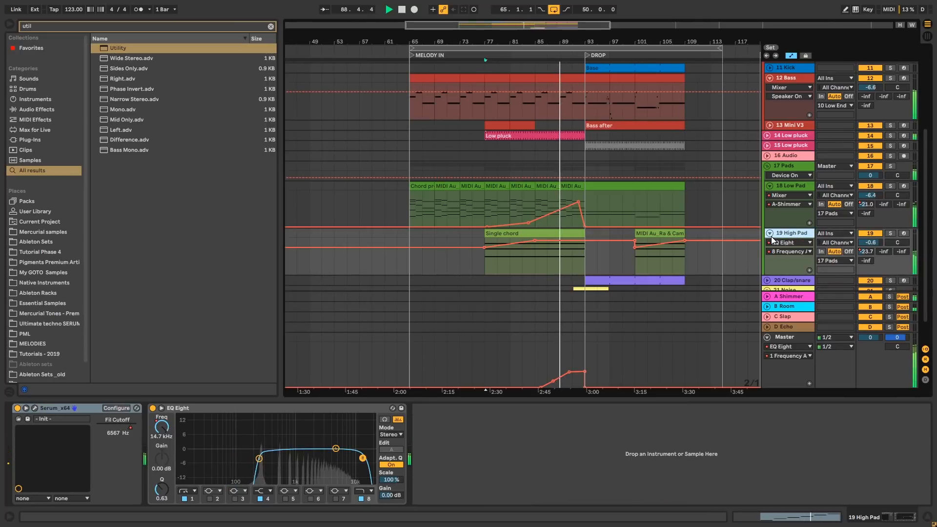
{"action": "left_click", "coordinate": [786, 186]}
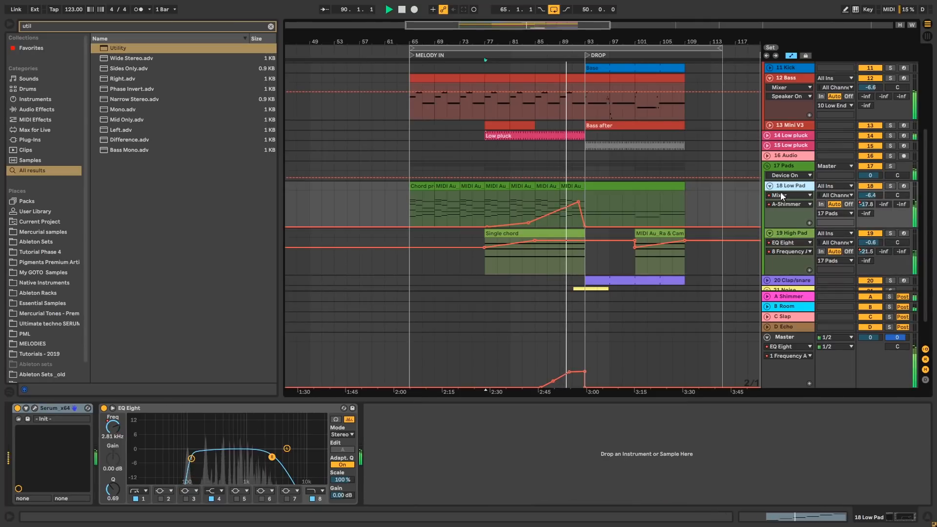
{"action": "left_click", "coordinate": [780, 195]}
{"action": "left_click", "coordinate": [783, 219]}
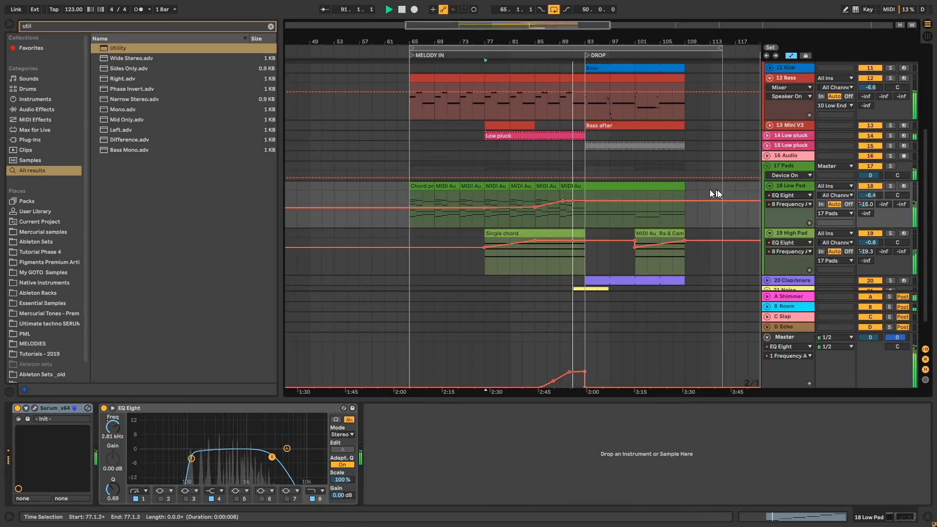
Step: Fold all tracks and the Master, unfold 4 Serum_x64 and view the notes of its drop clip
{"action": "left_click", "coordinate": [767, 167], "text": "alt"}
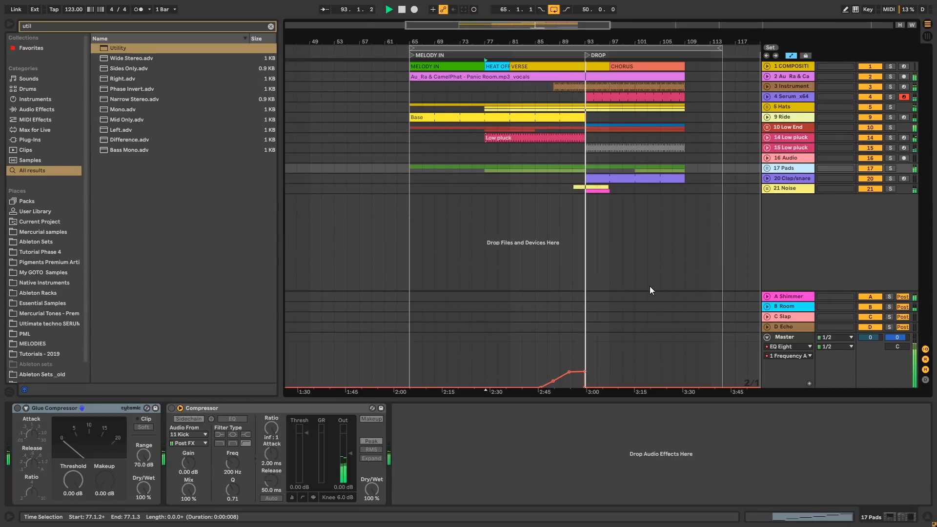
{"action": "left_click", "coordinate": [766, 336]}
{"action": "left_click", "coordinate": [781, 98]}
{"action": "left_click", "coordinate": [767, 96]}
{"action": "double_click", "coordinate": [651, 99]}
{"action": "left_click", "coordinate": [645, 233]}
{"action": "left_click", "coordinate": [703, 246]}
{"action": "key", "text": "shift+Tab"}
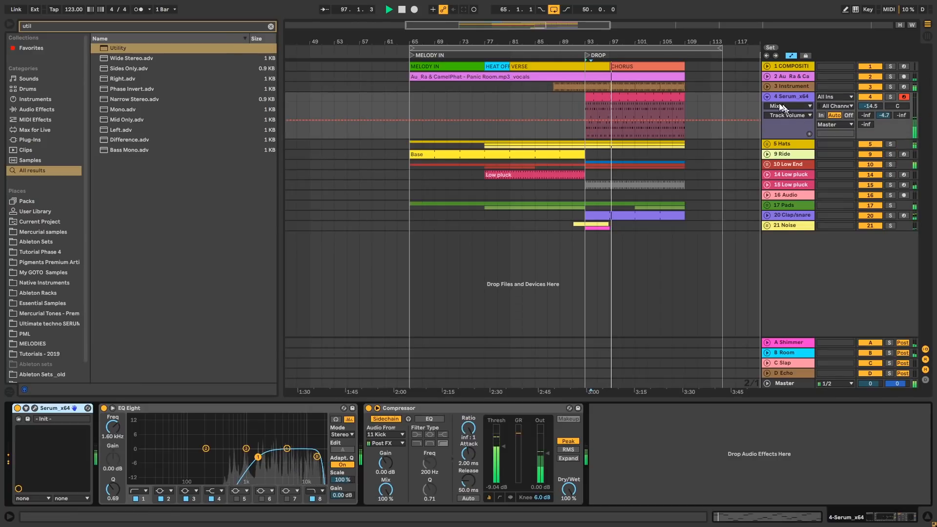
Step: Refold and unfold 4 Serum_x64, and view the notes of the 3 Instrument track's clip at bar 101
{"action": "left_click", "coordinate": [768, 97]}
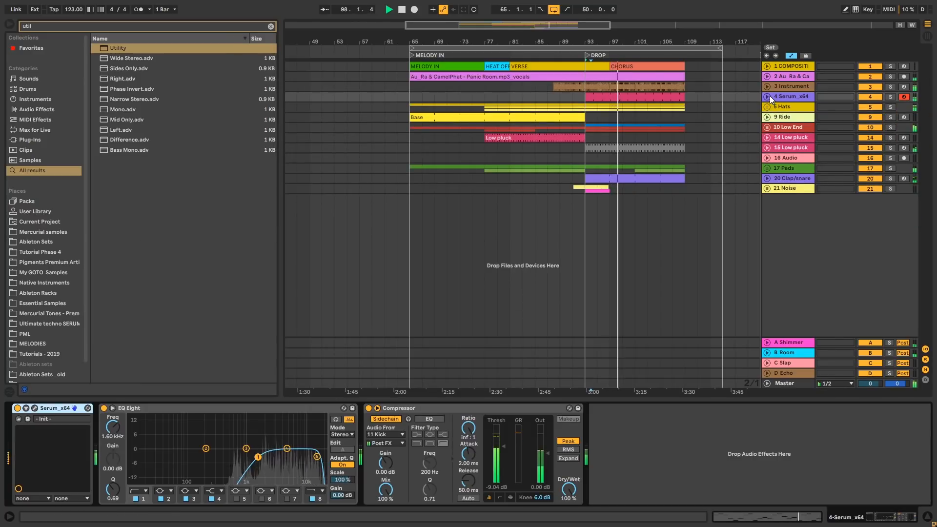
{"action": "left_click", "coordinate": [767, 97]}
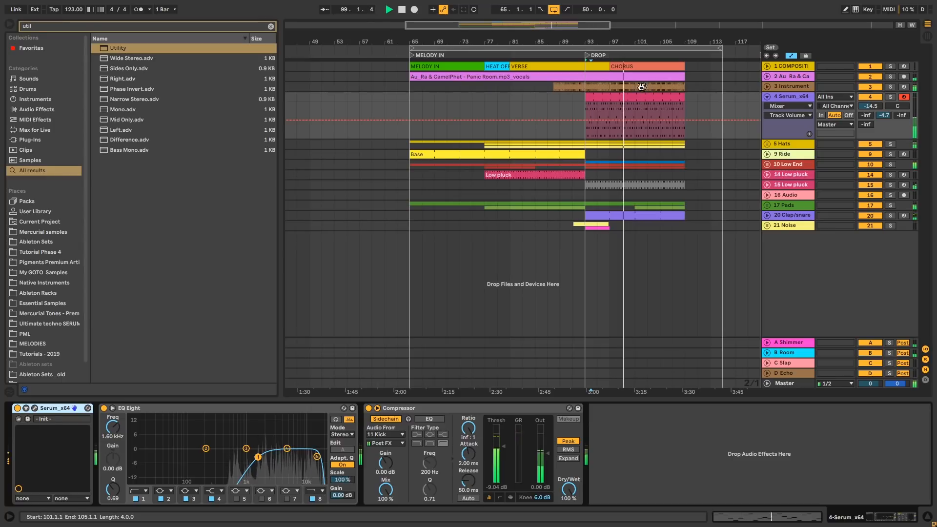
{"action": "double_click", "coordinate": [641, 86]}
{"action": "left_click", "coordinate": [629, 238]}
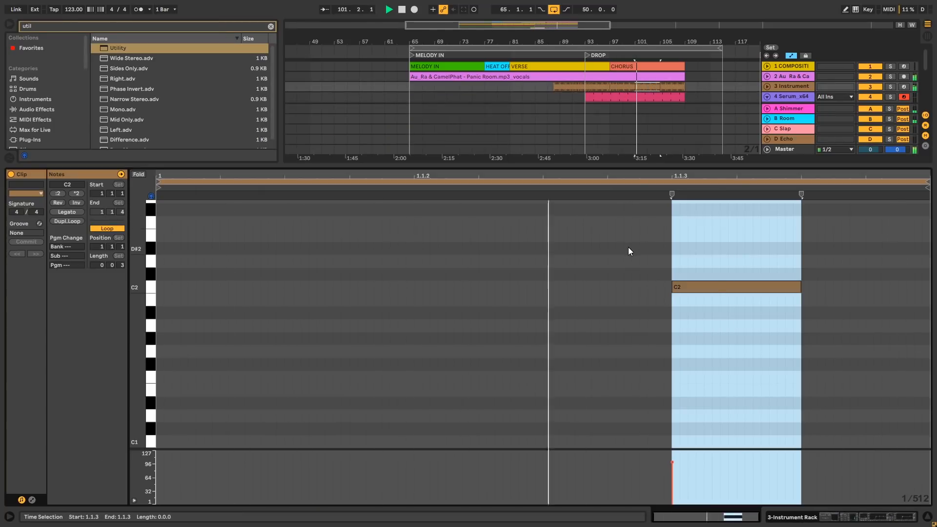
{"action": "left_click", "coordinate": [625, 256]}
{"action": "key", "text": "shift+Tab"}
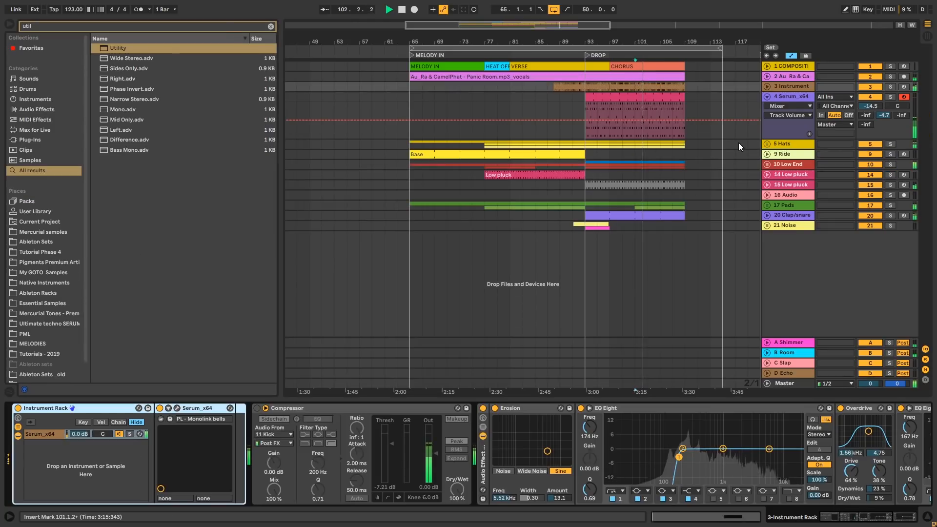
Step: View the notes of the 15 Low pluck clip in the drop and return to the track's devices
{"action": "double_click", "coordinate": [667, 184]}
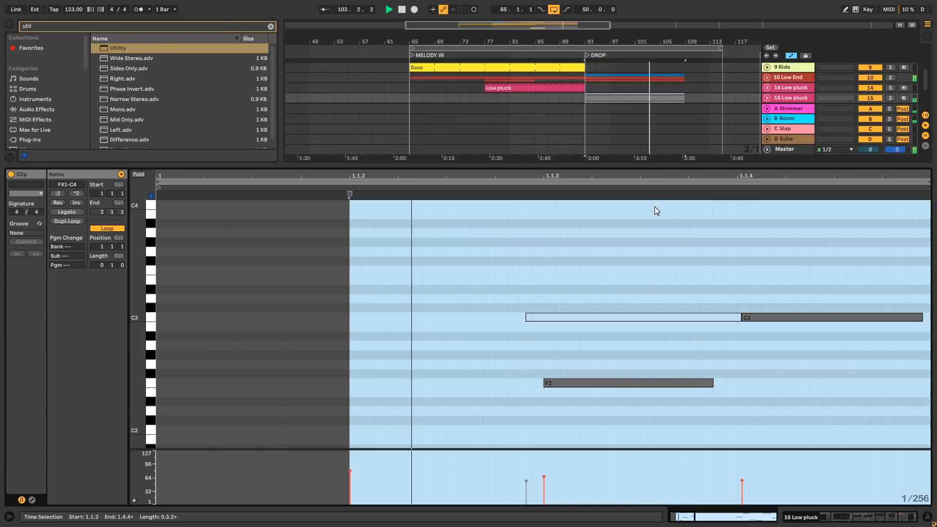
{"action": "scroll", "coordinate": [655, 226], "scroll_direction": "down", "scroll_amount": 3}
{"action": "key", "text": "shift+Tab"}
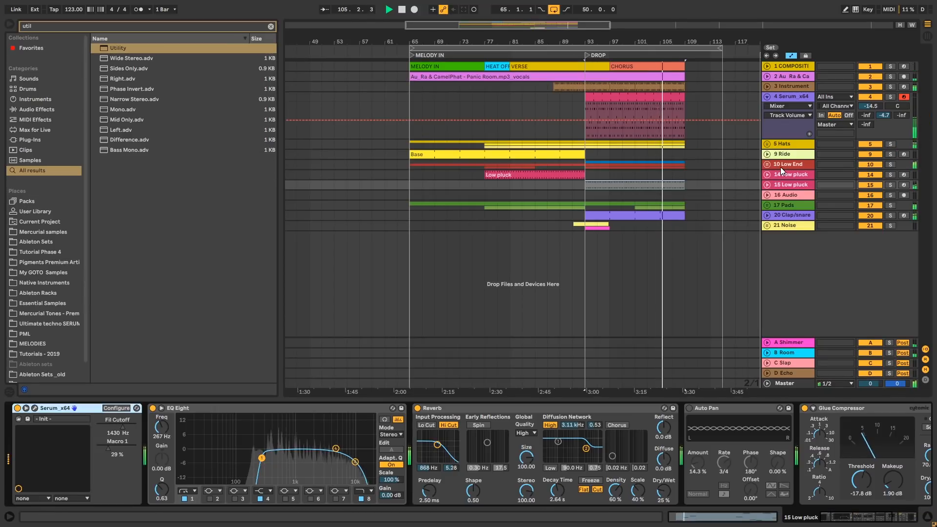
Step: Fold 4 Serum_x64, unfold the 10 Low End group and view the 12 Bass clips at bars 101 and 93
{"action": "left_click", "coordinate": [768, 99]}
{"action": "left_click", "coordinate": [768, 128]}
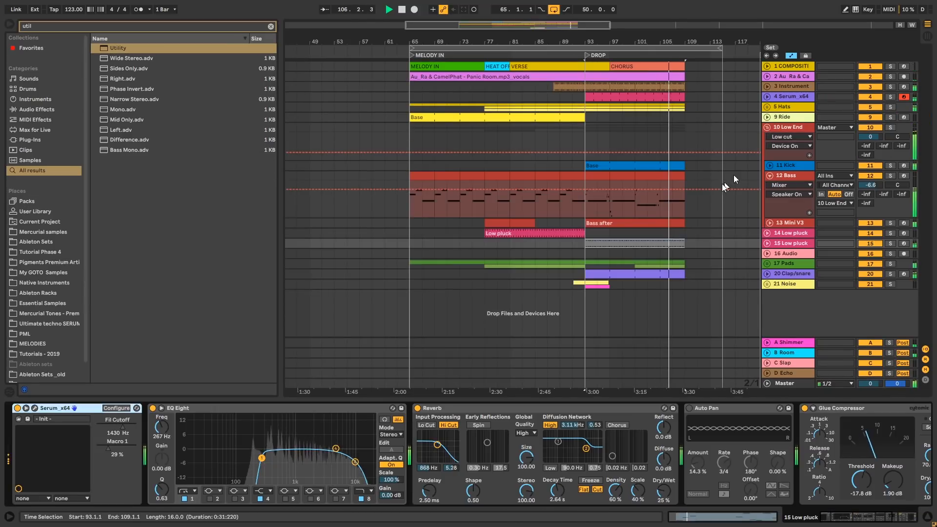
{"action": "double_click", "coordinate": [651, 181]}
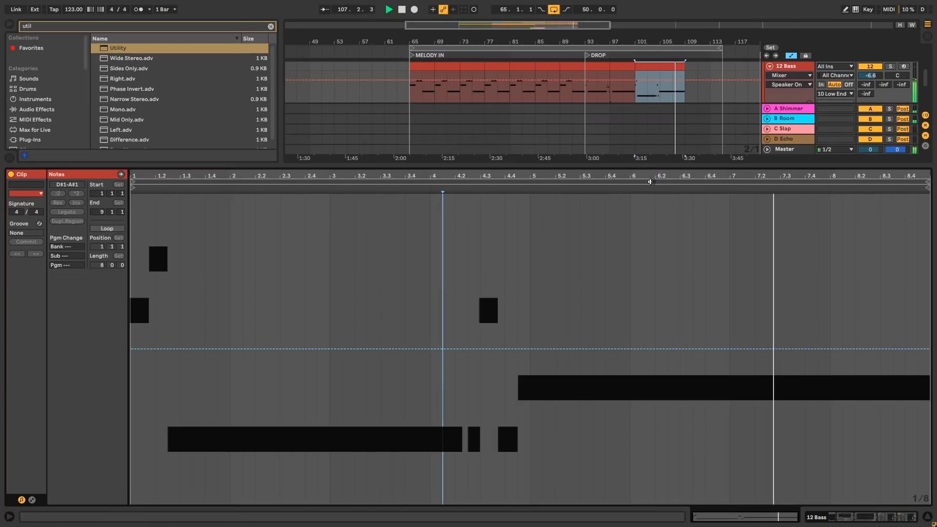
{"action": "key", "text": "shift+Tab"}
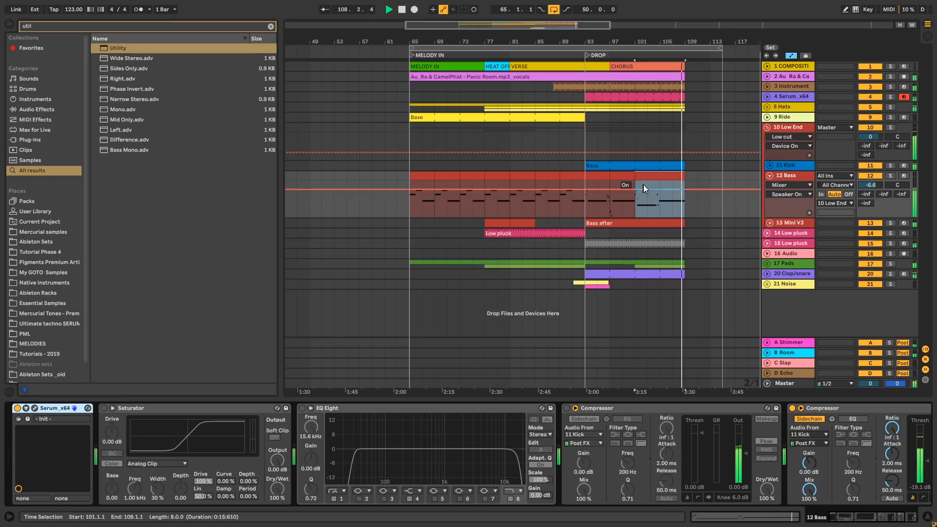
{"action": "double_click", "coordinate": [597, 196]}
{"action": "key", "text": "shift+Tab"}
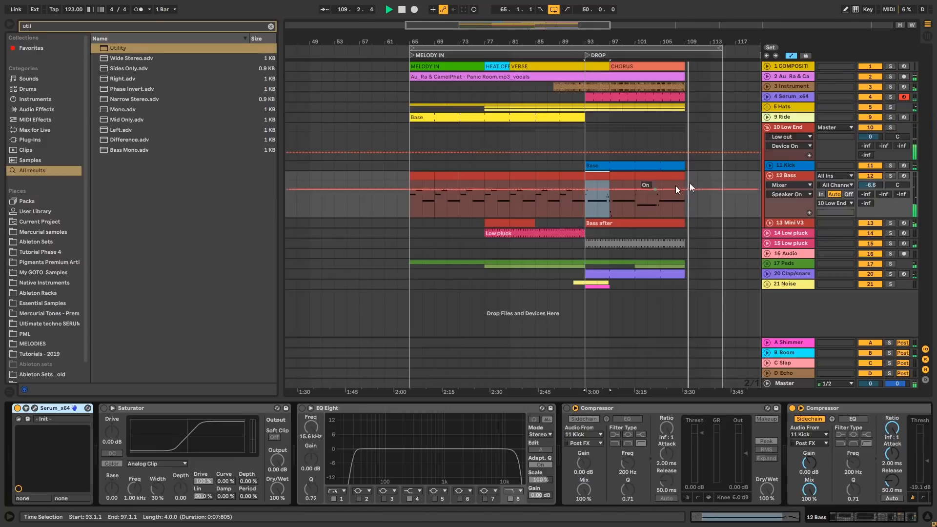